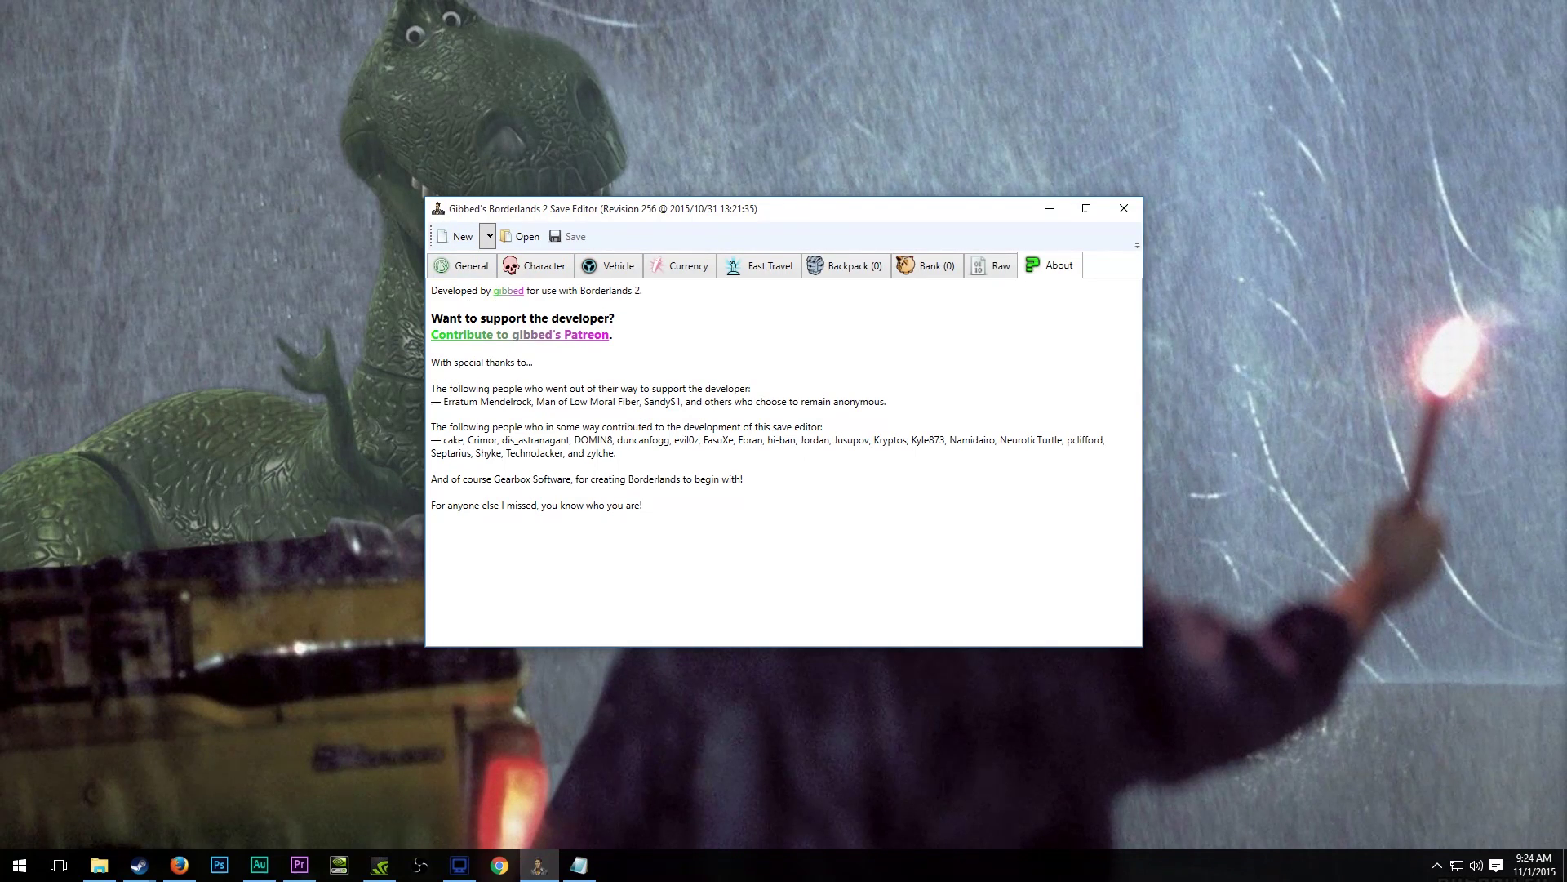
Open the developer's blog from the credits and browse to the Borderlands 2 Save Editor (Revision 256) post.
click(508, 291)
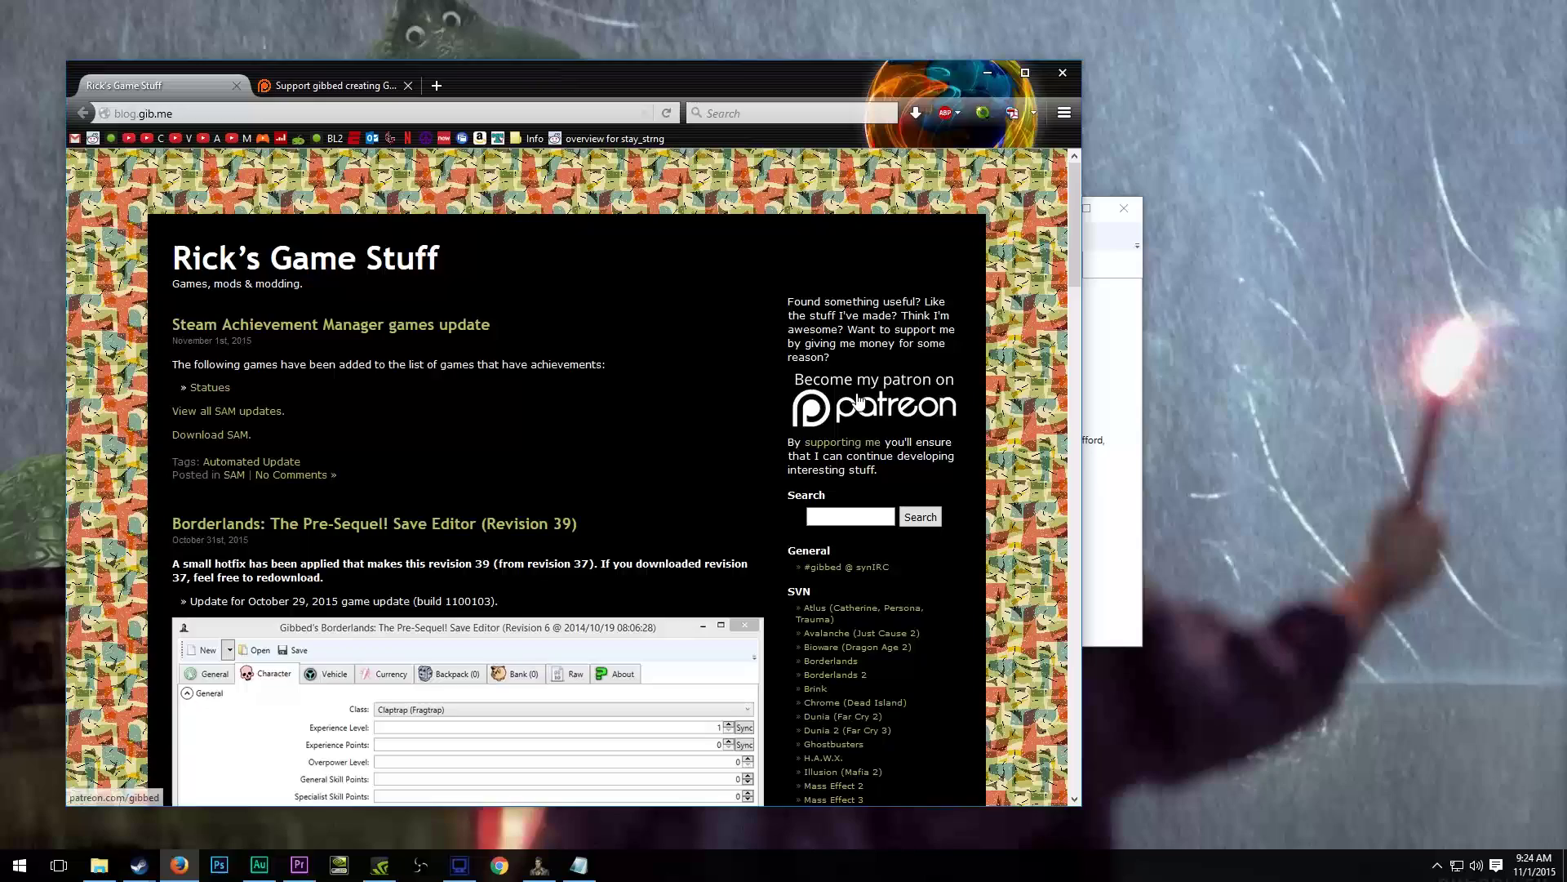
scroll(505, 441, down, 5)
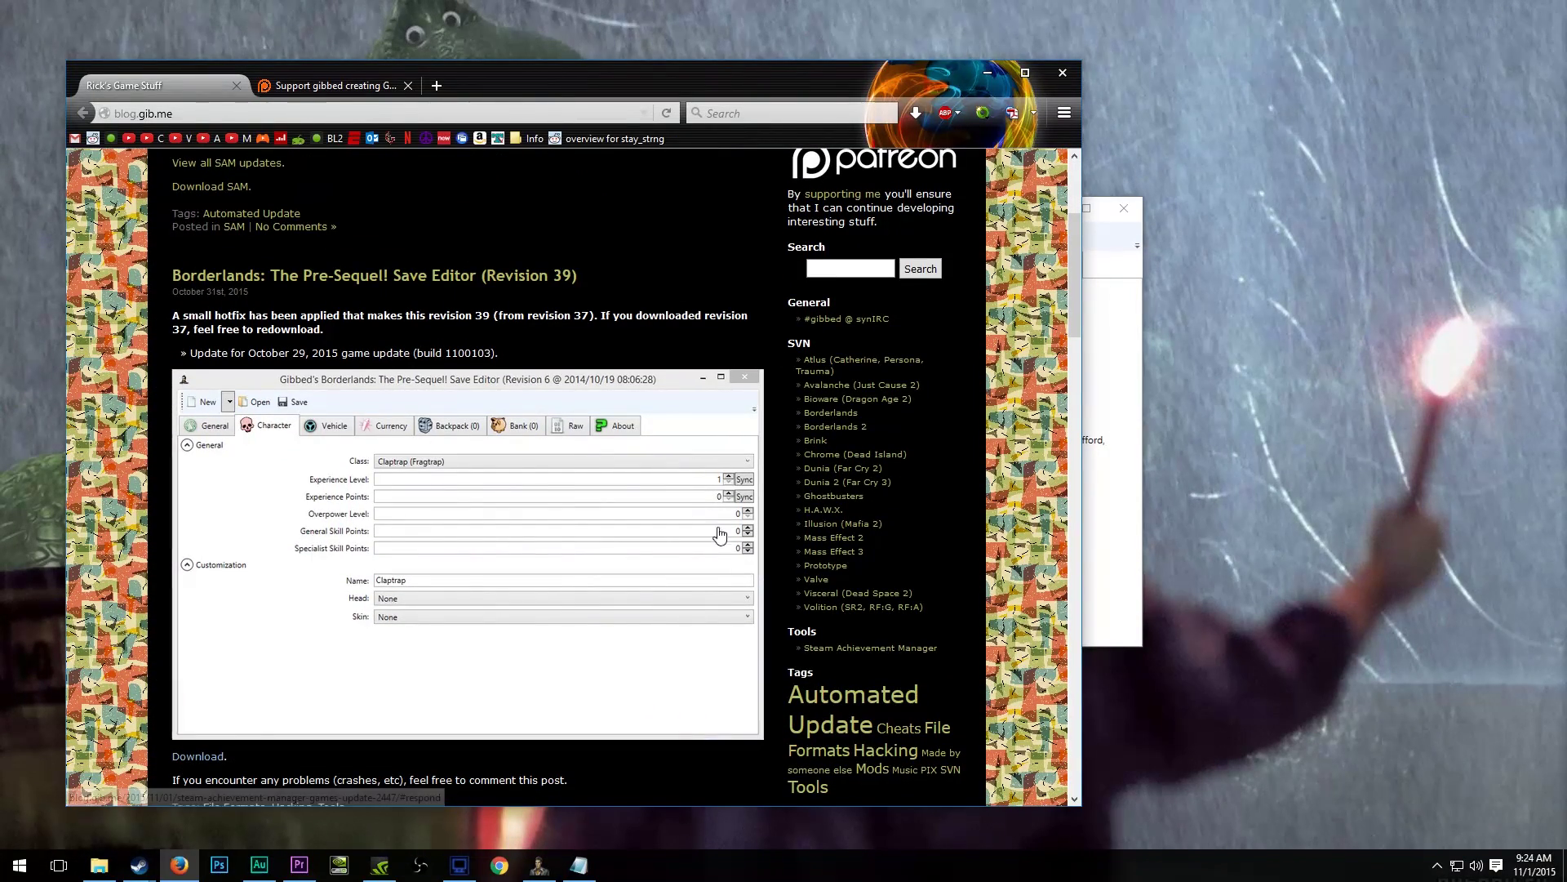
scroll(525, 444, down, 8)
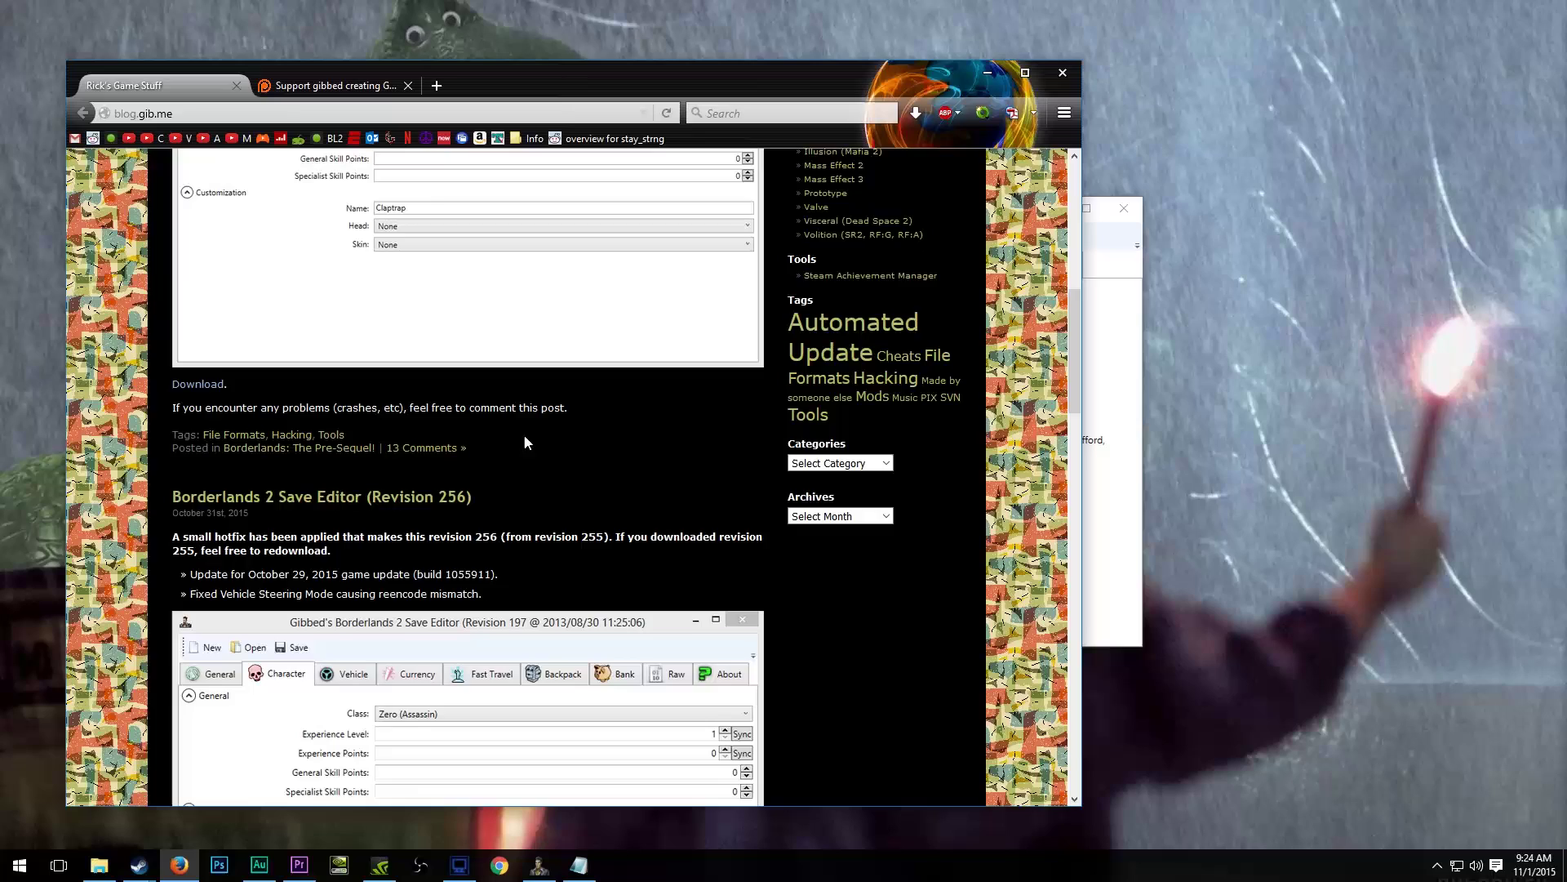
scroll(525, 443, down, 8)
scroll(221, 487, up, 3)
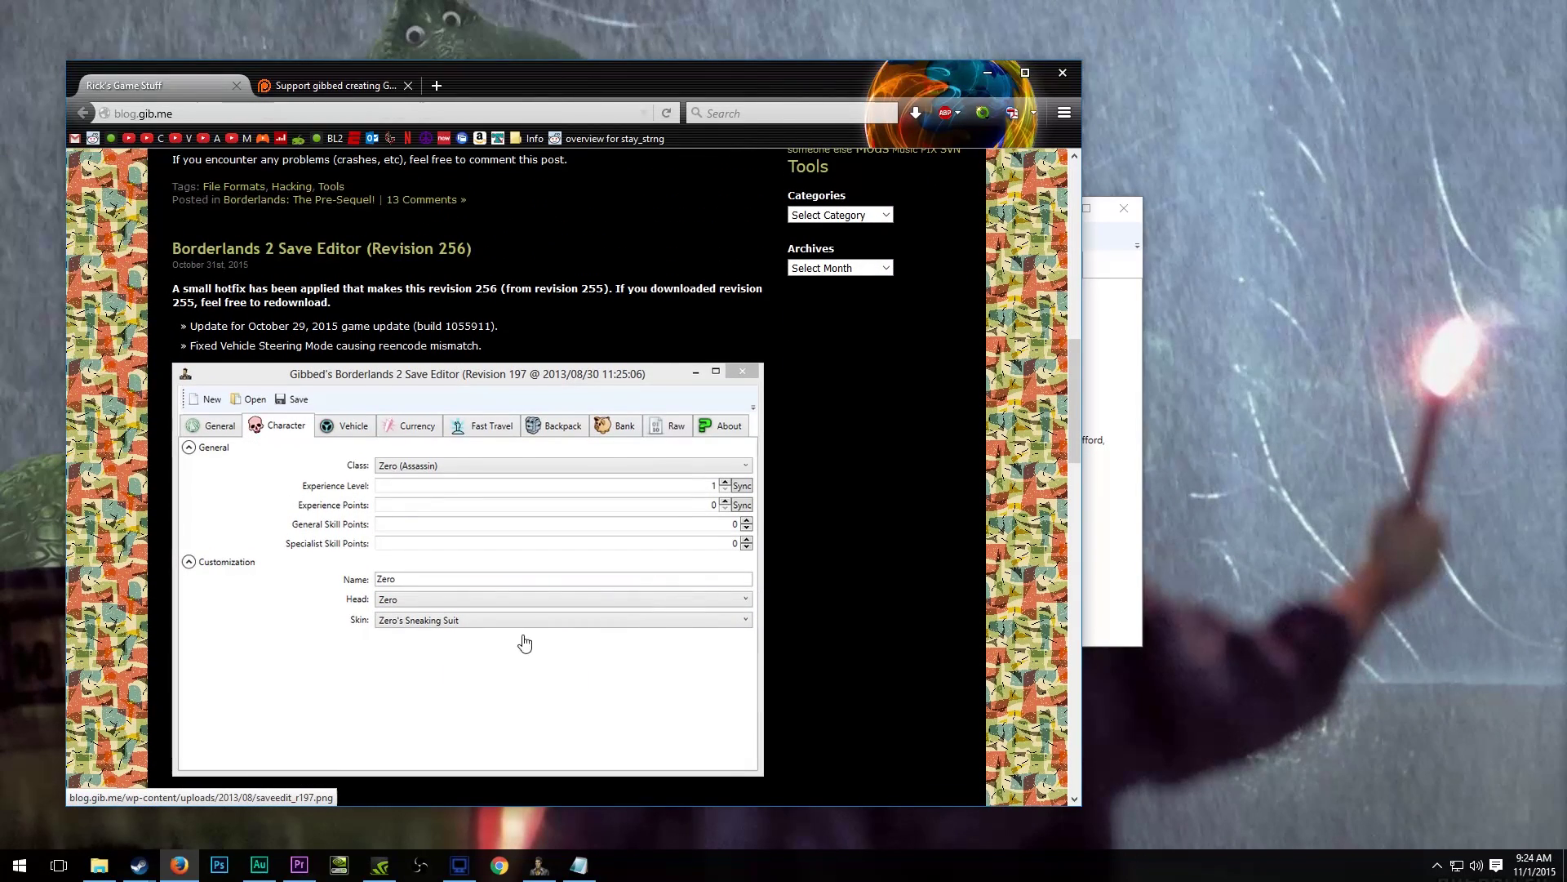
View the developer's Patreon page in the browser and return to the save editor.
click(354, 88)
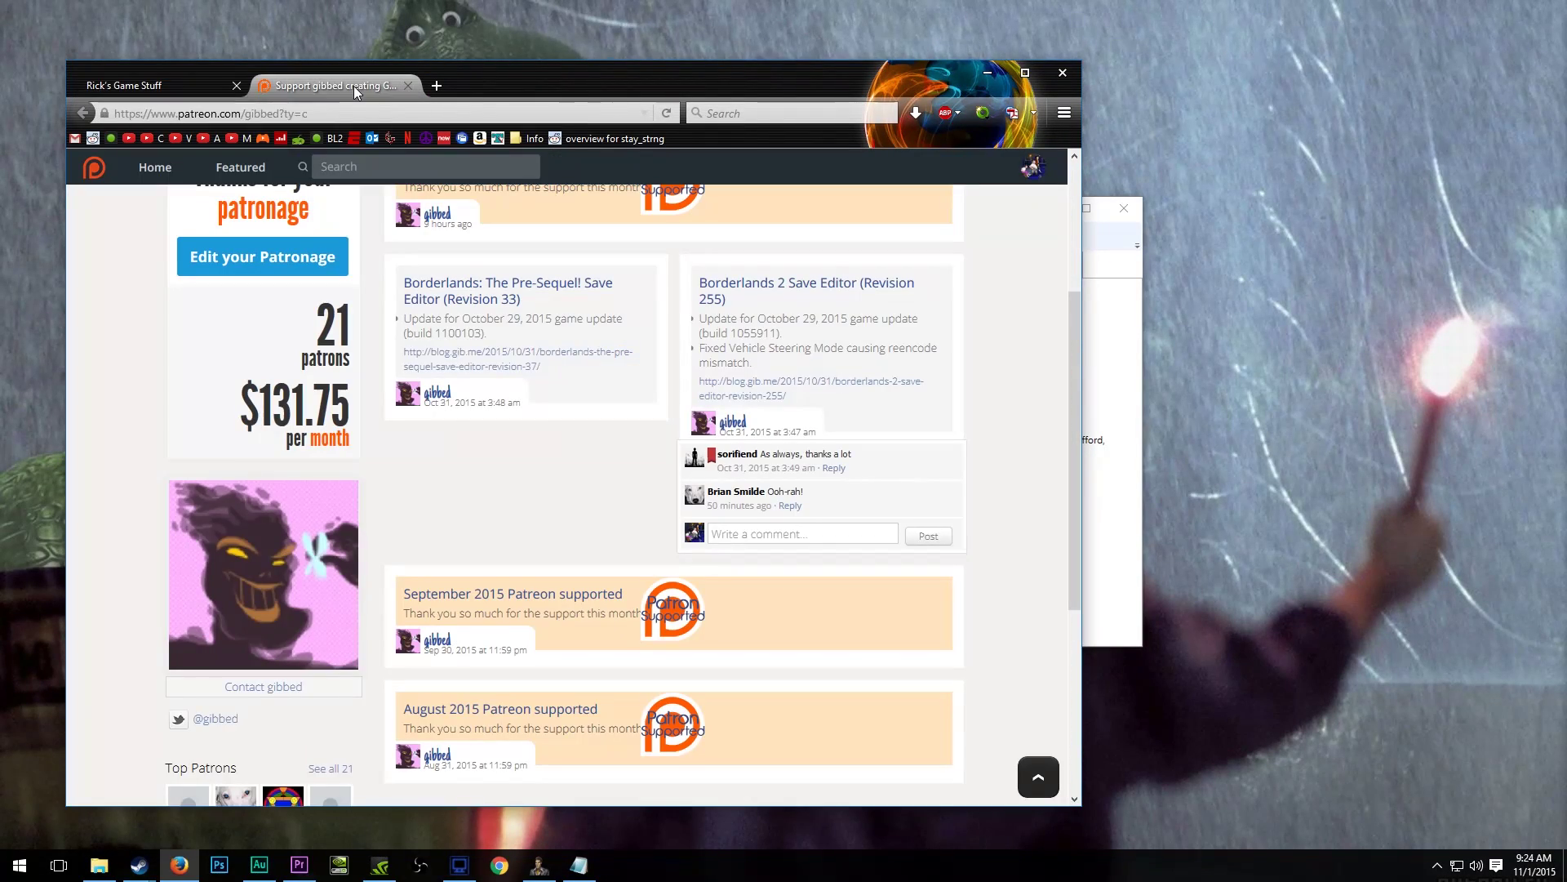
key(ctrl+a)
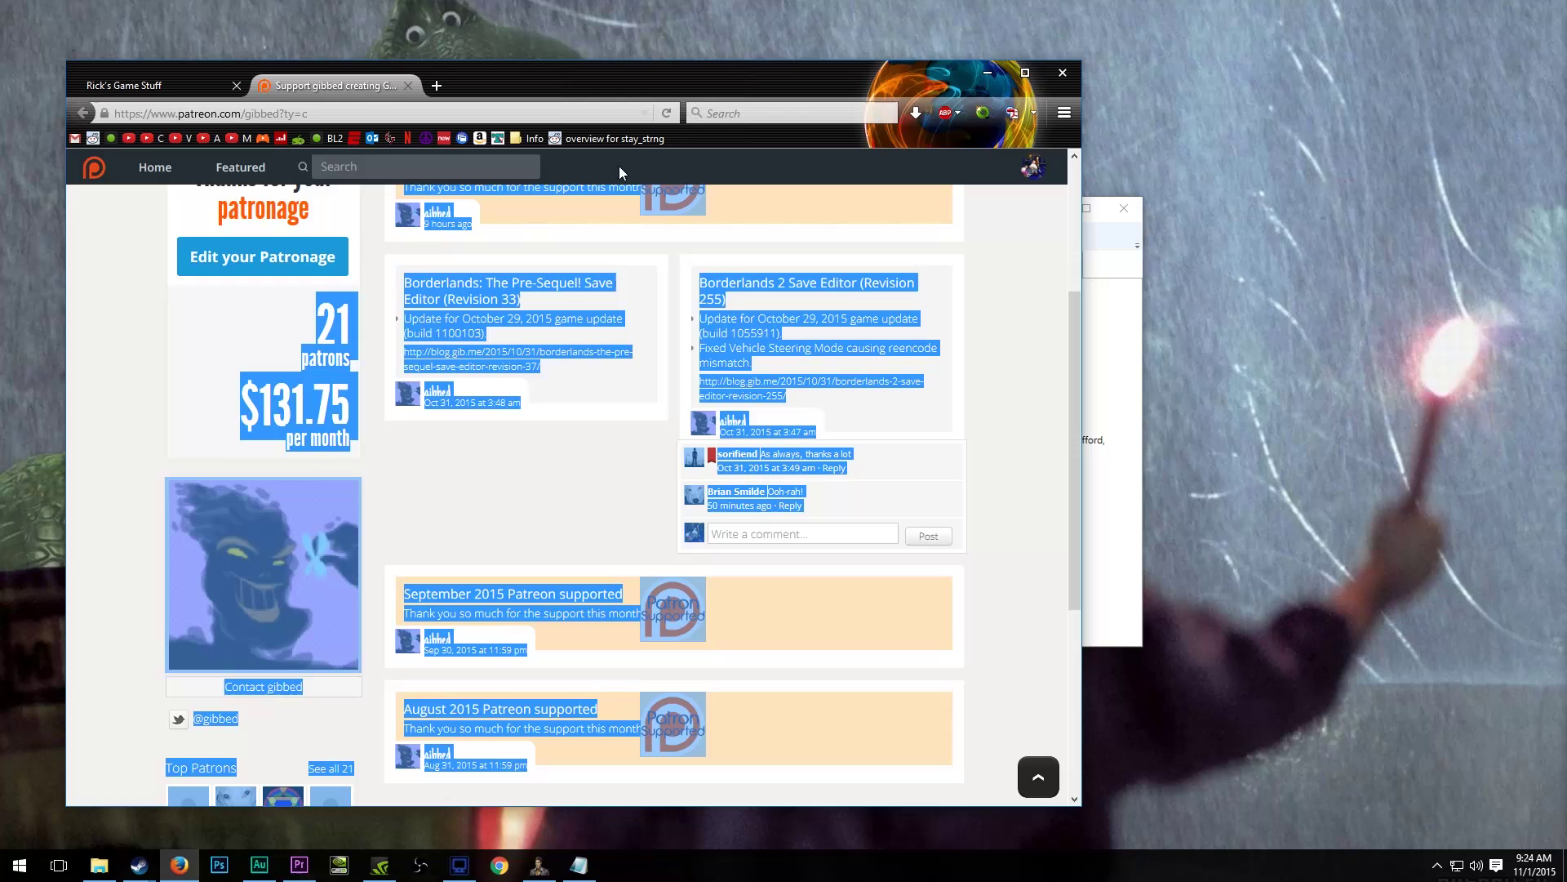
key(super+Down)
click(544, 403)
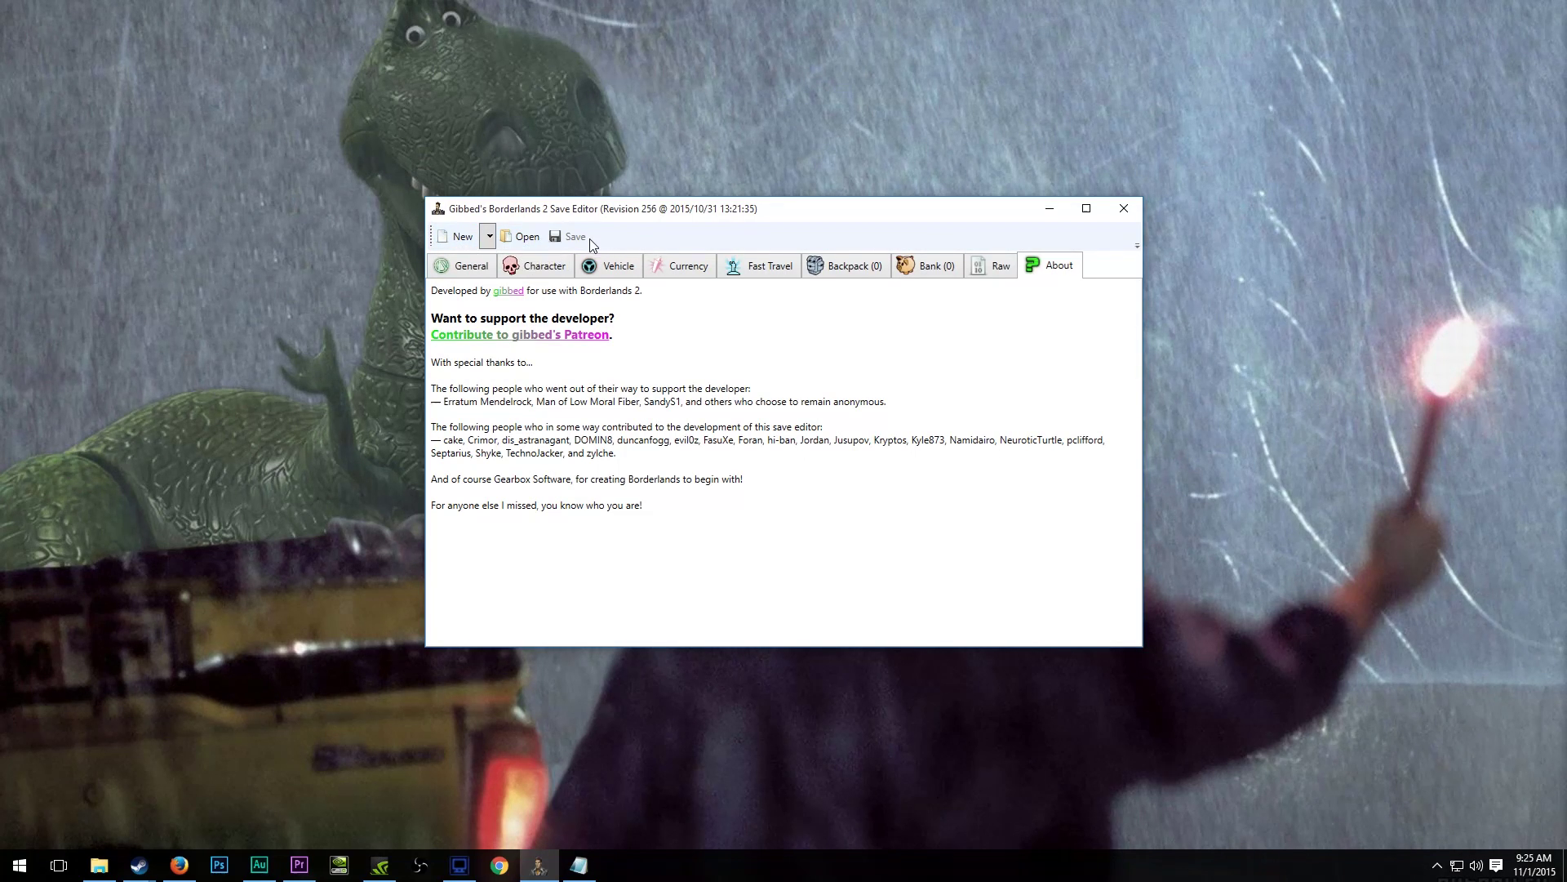
Check the class choices for a new save and open the existing save file save0018.sav.
click(487, 235)
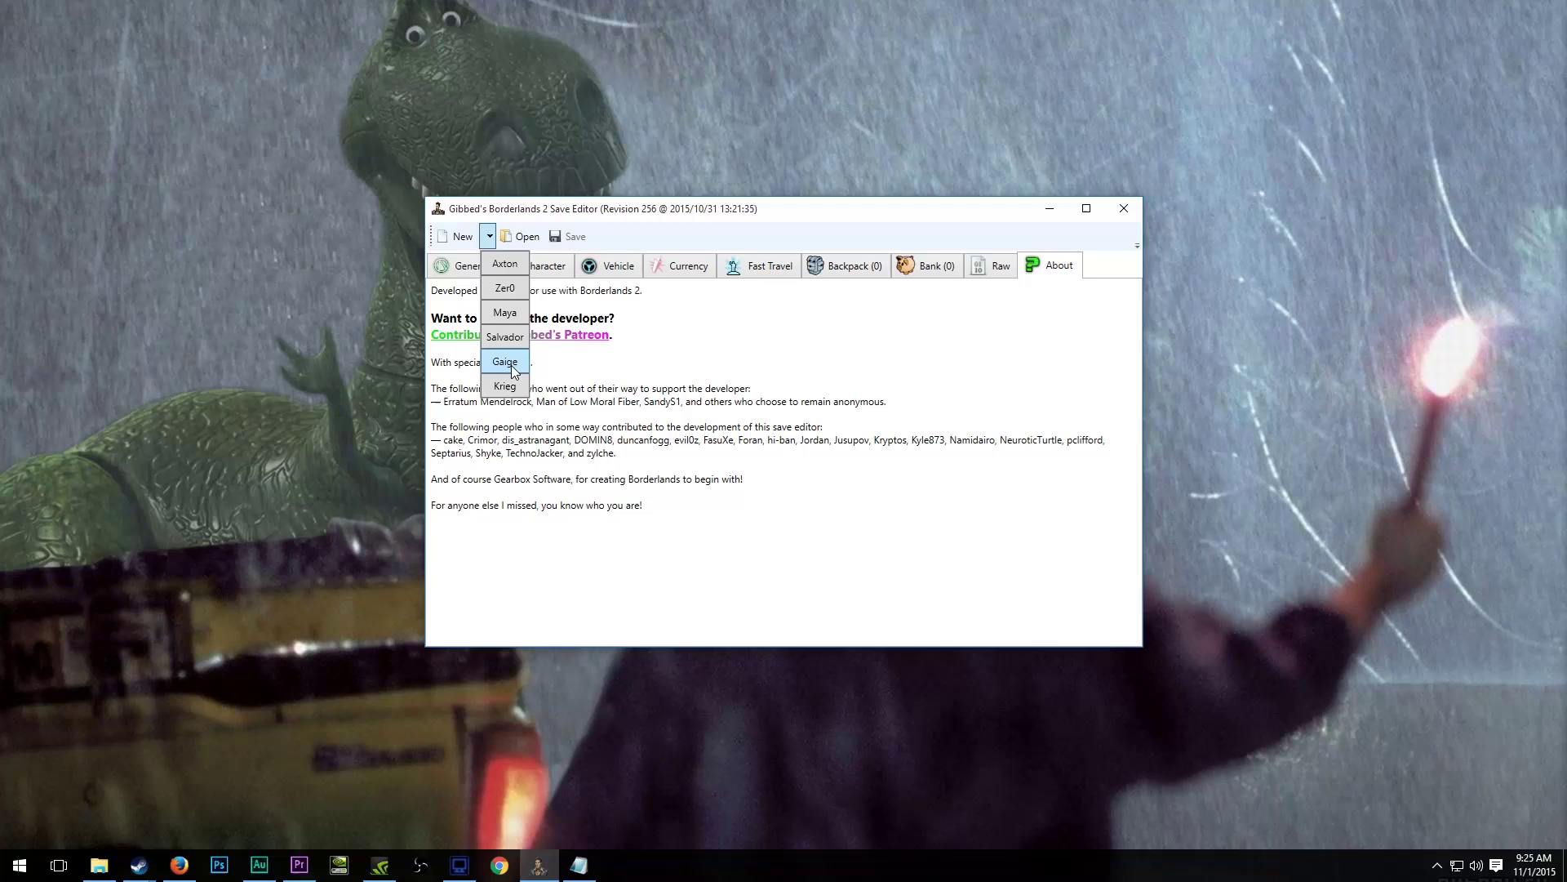
click(523, 237)
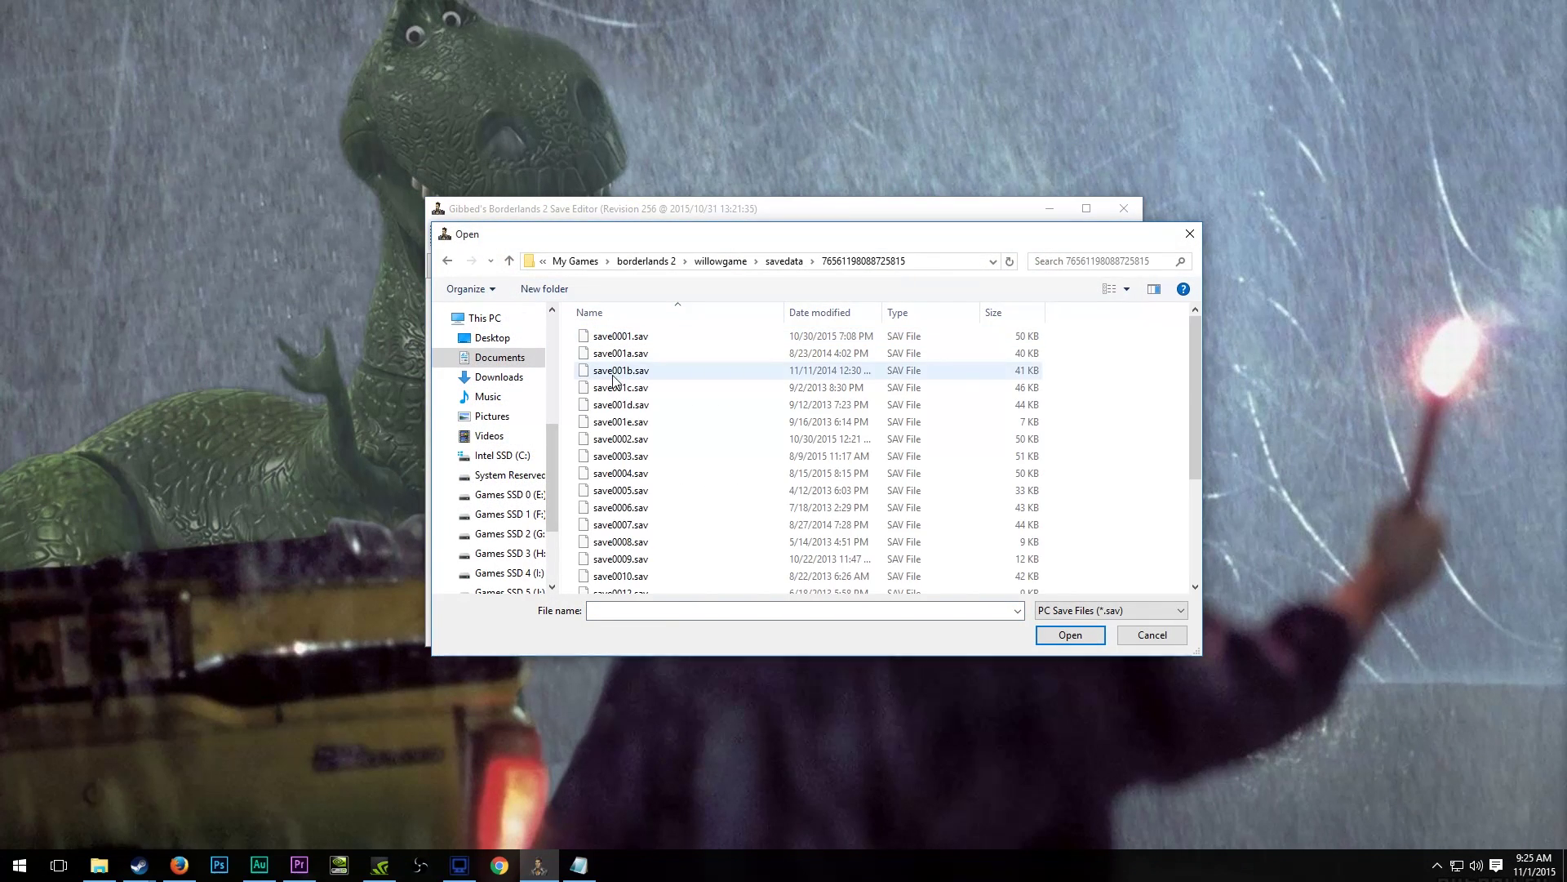
scroll(612, 379, down, 3)
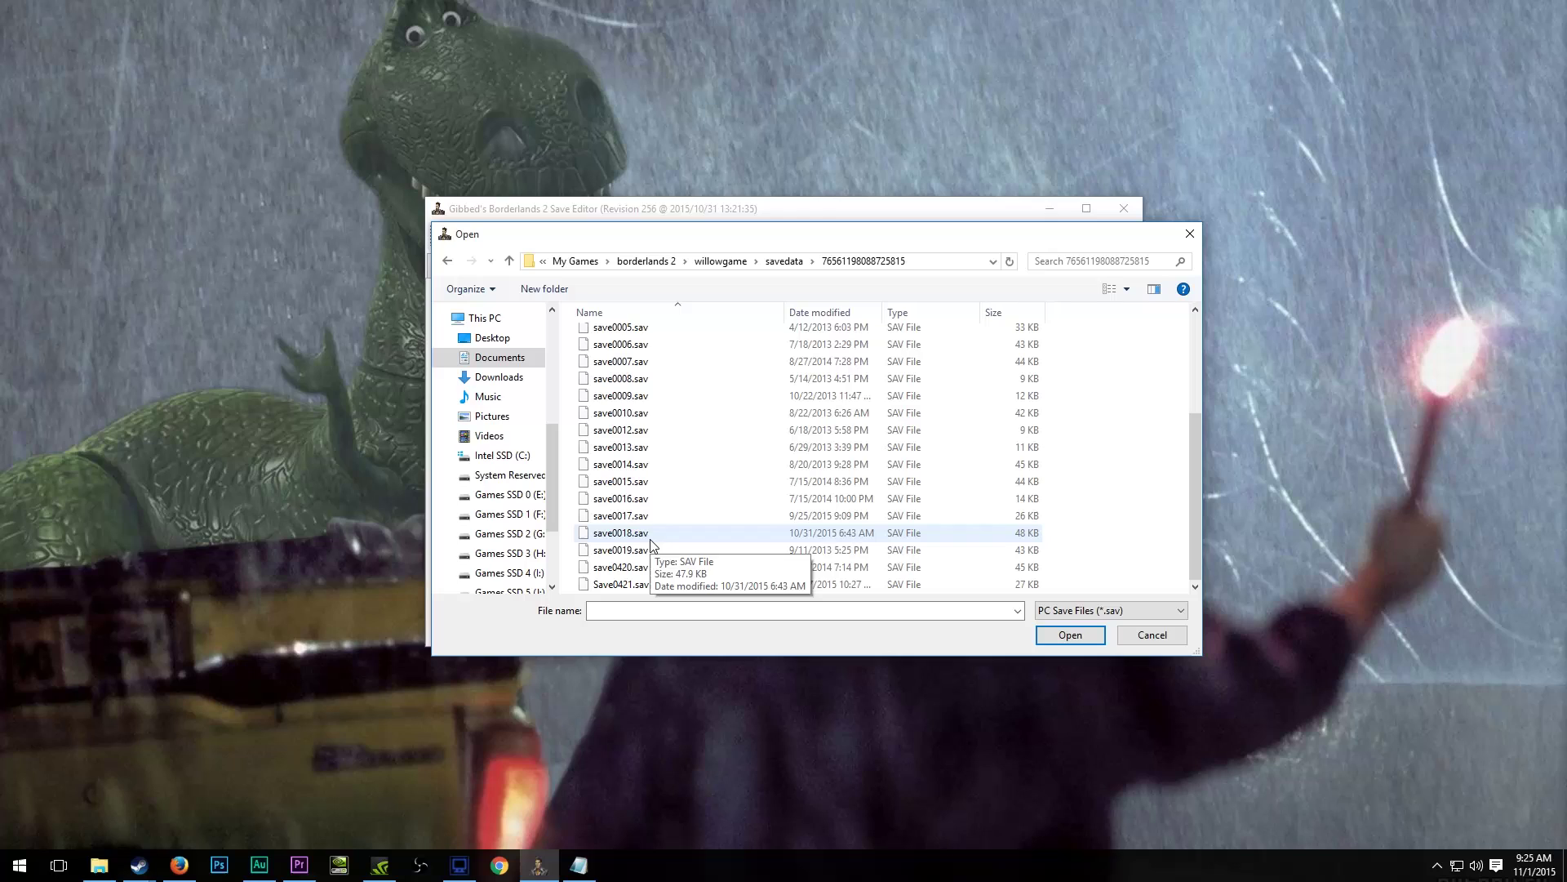
double_click(651, 536)
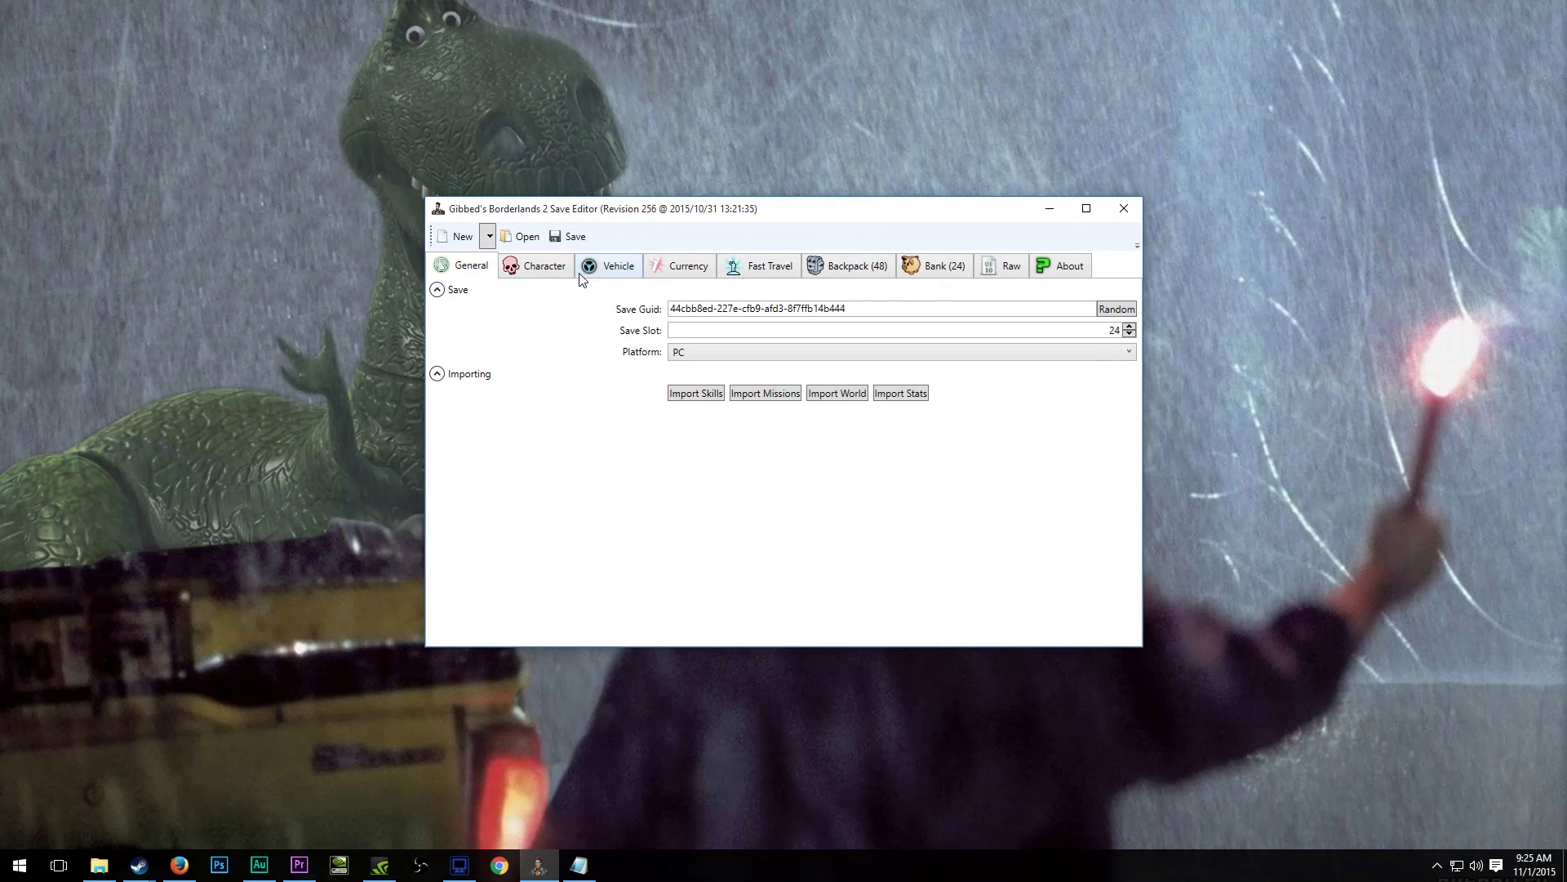
Look through the save's character and backpack data and examine the platform choices in its general settings.
click(555, 271)
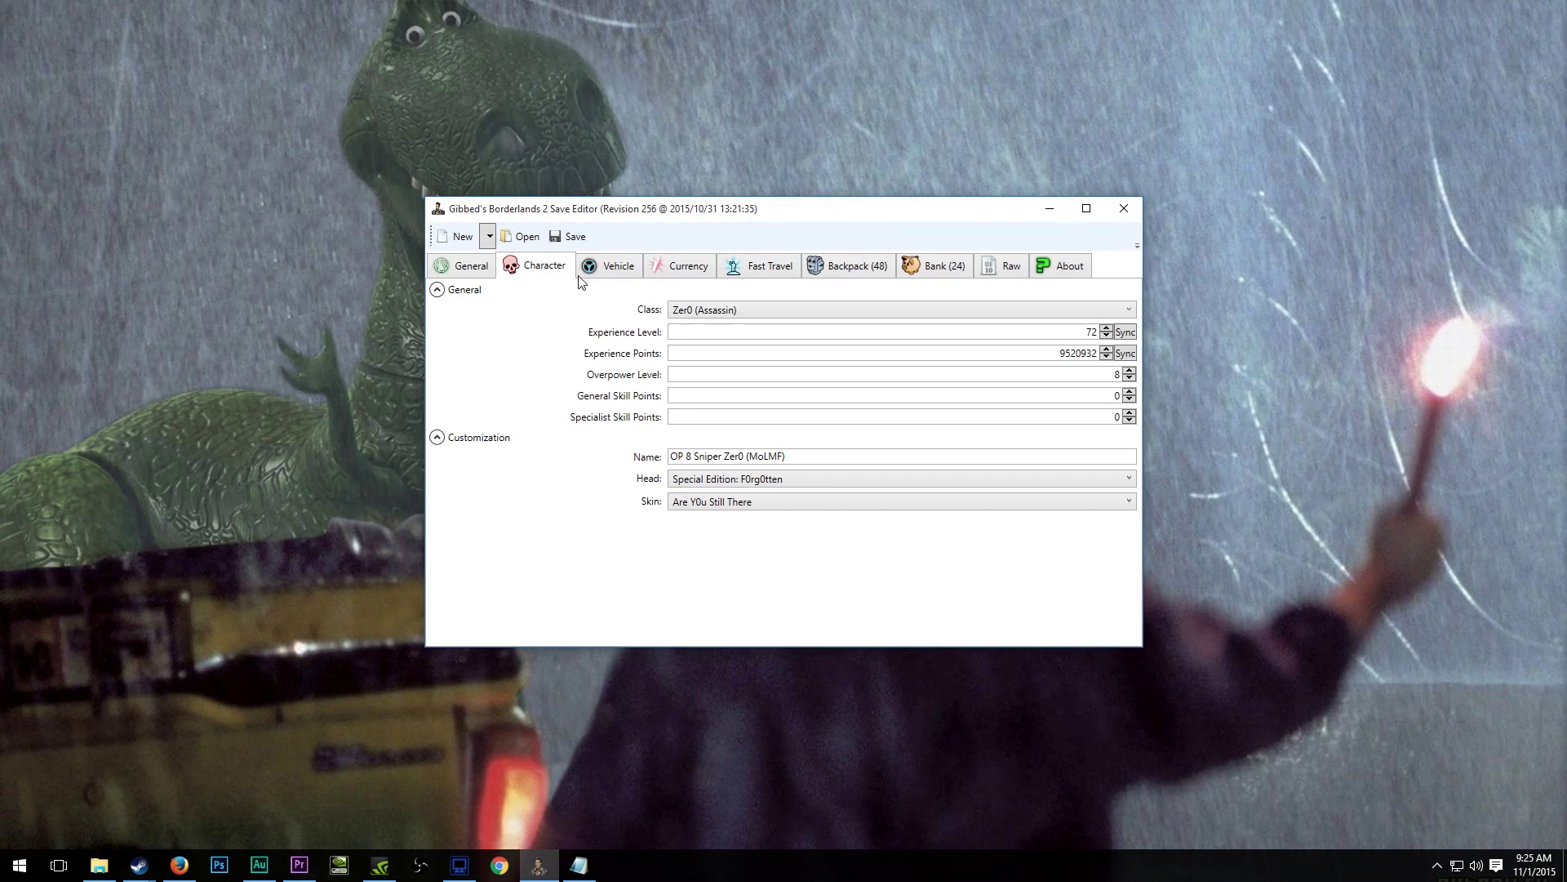
click(852, 267)
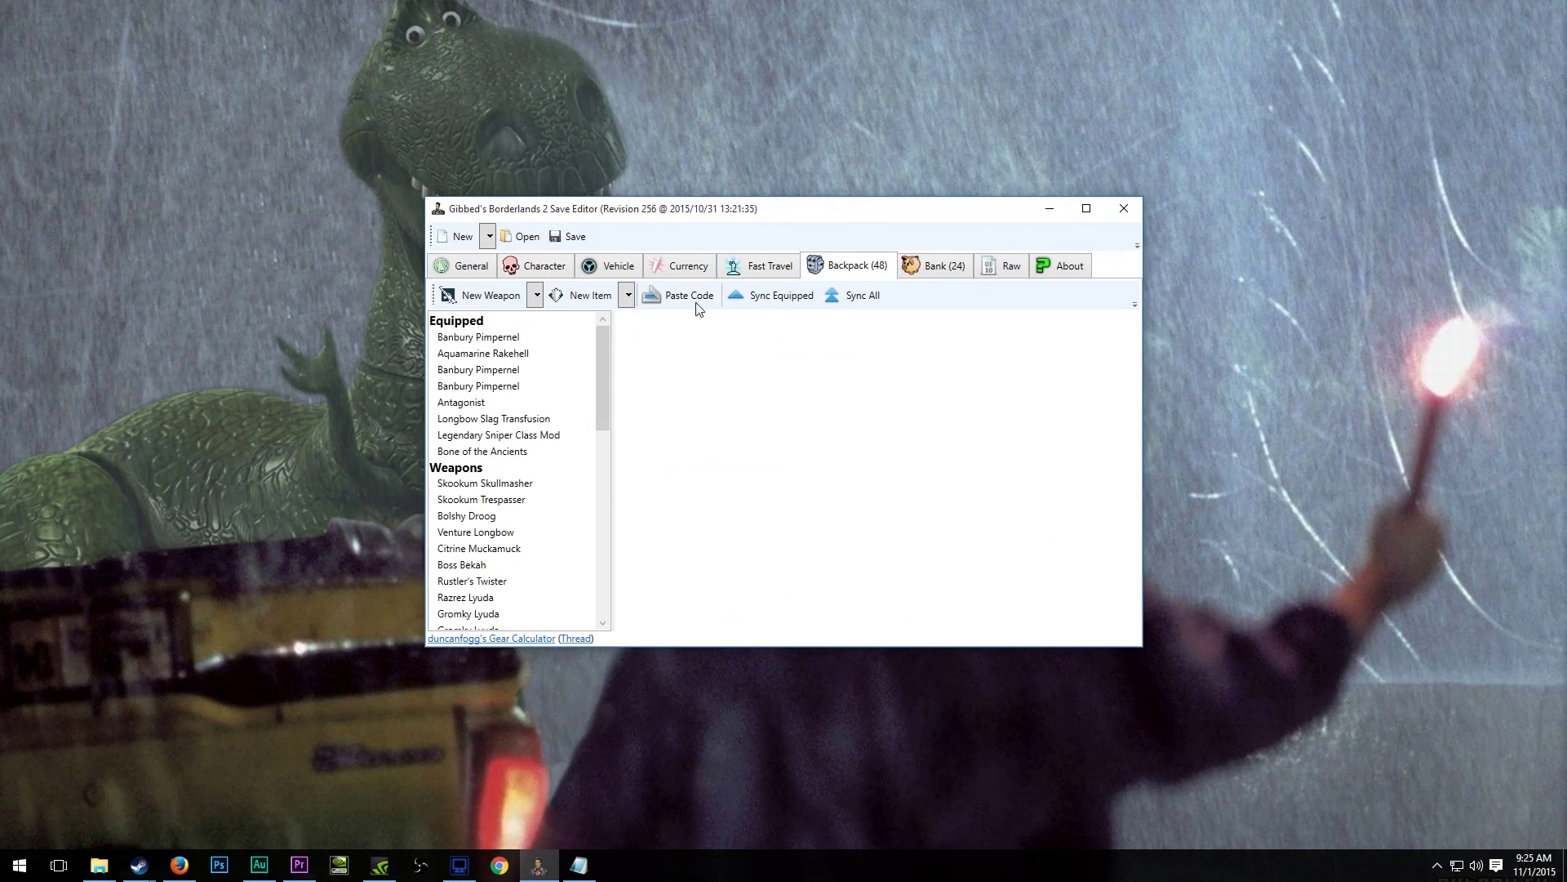
click(463, 272)
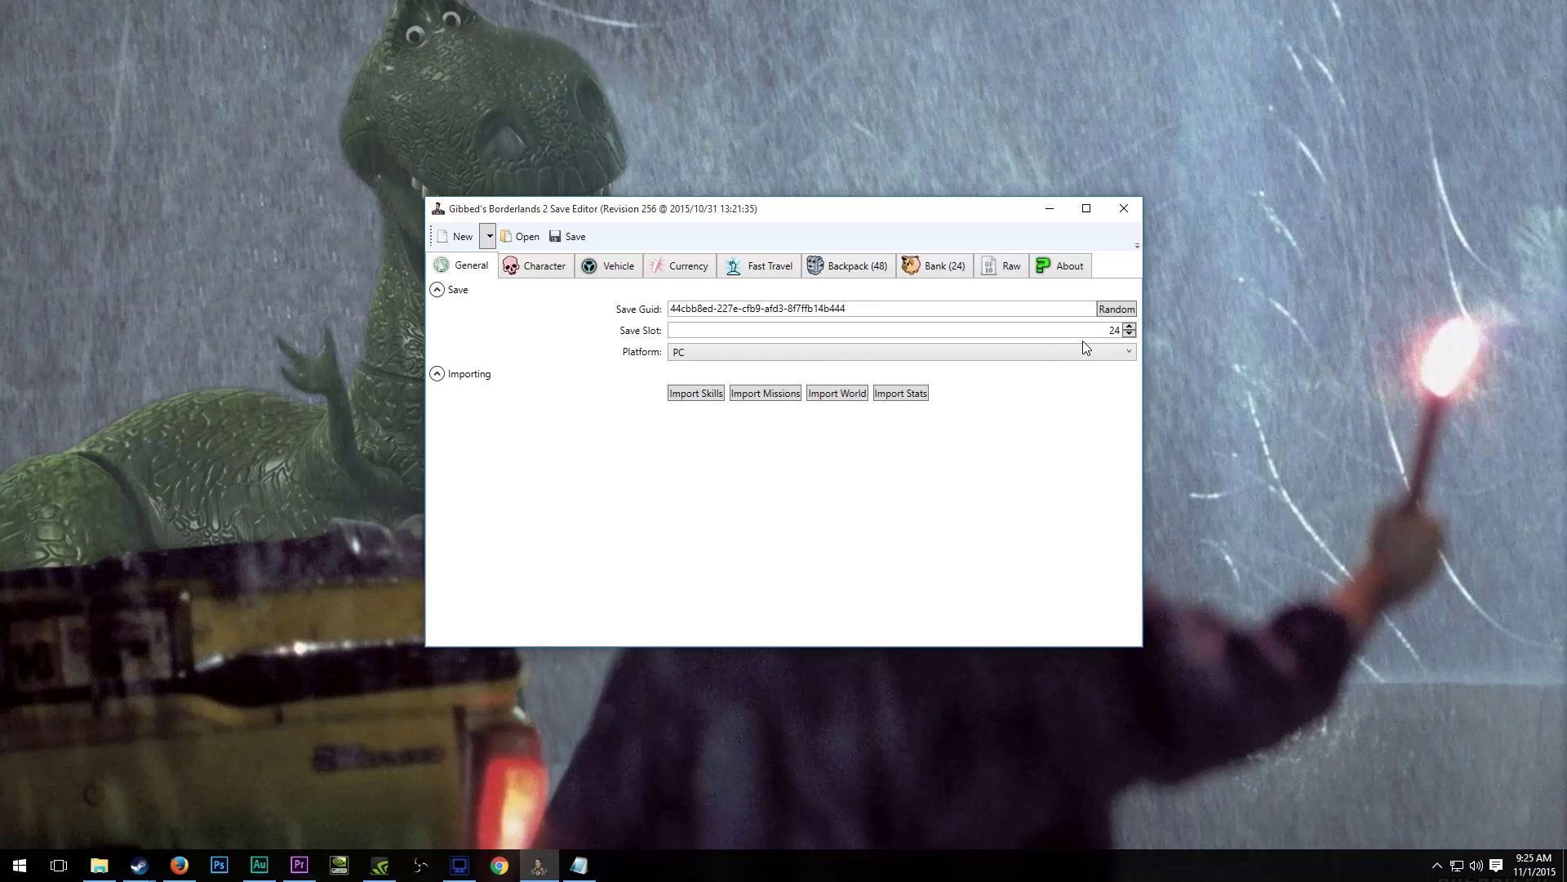
click(722, 356)
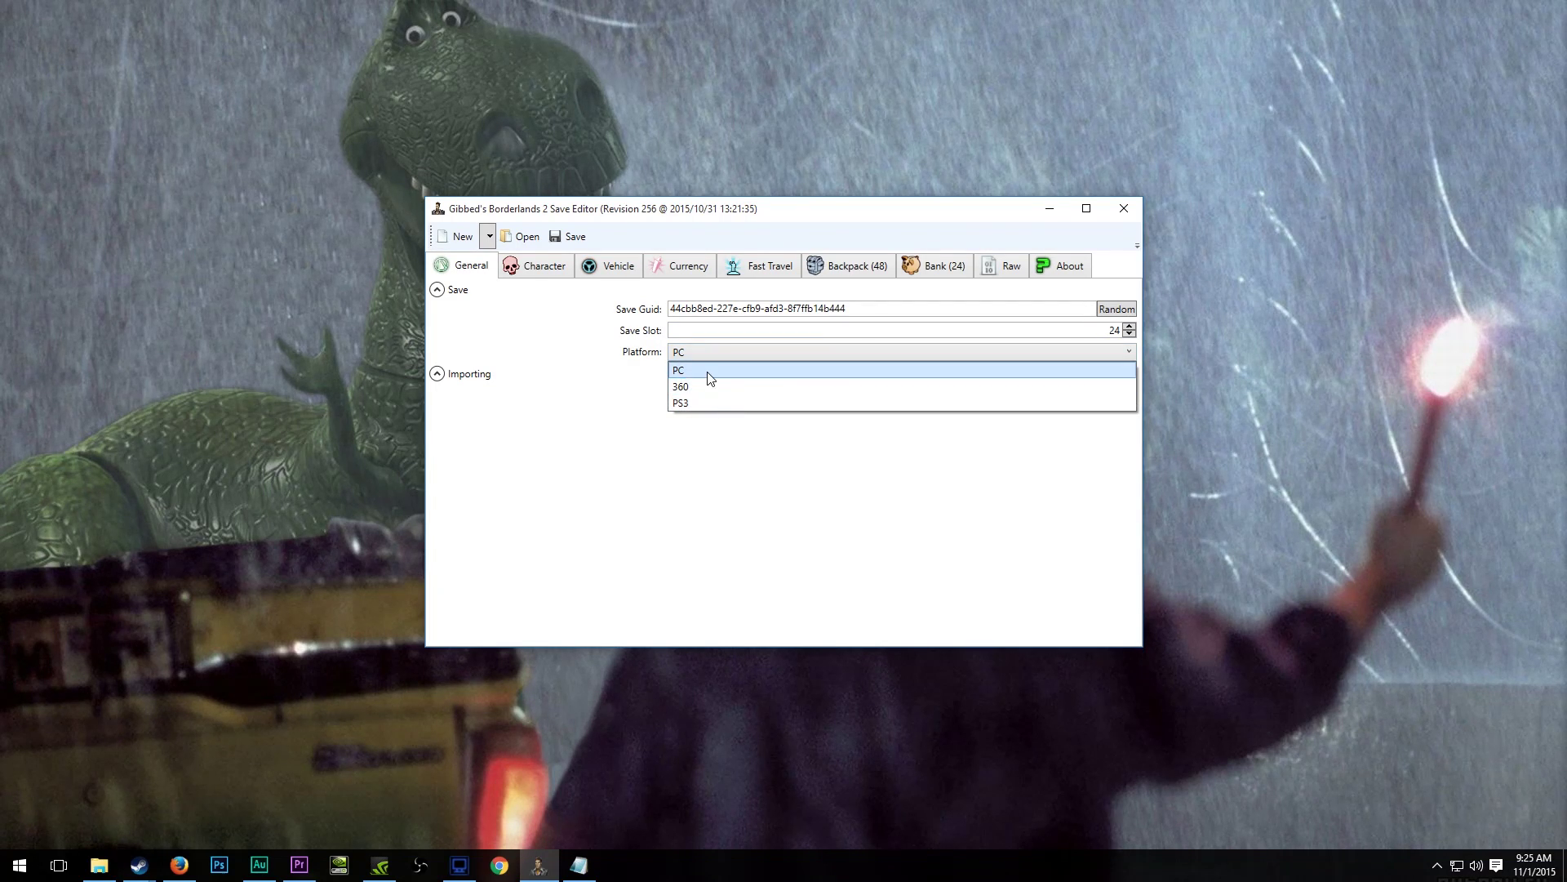
click(684, 351)
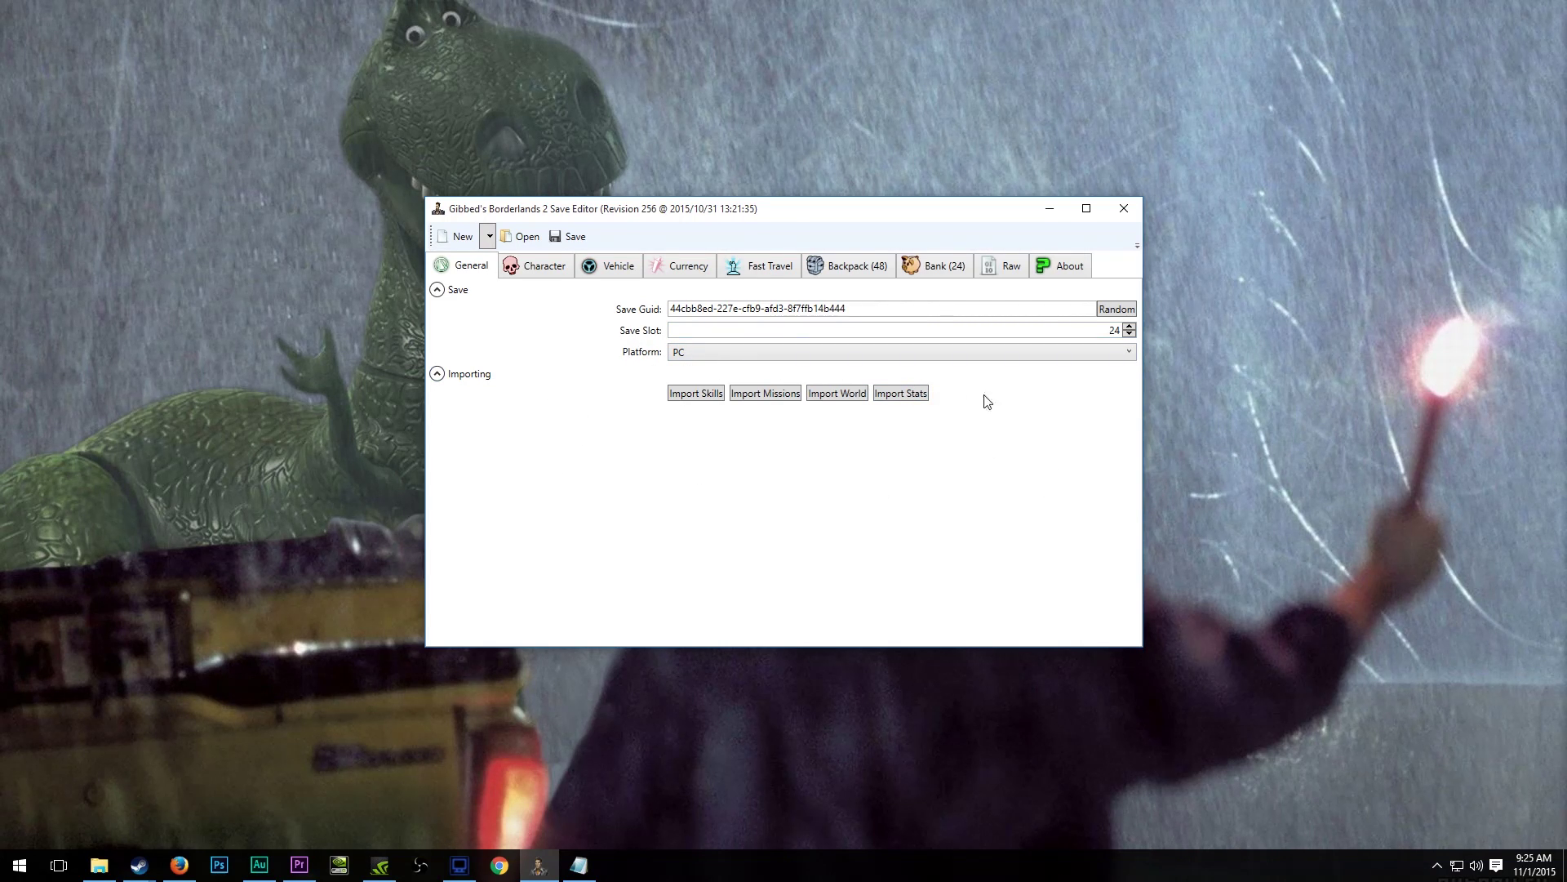
Examine the character's class choices, experience level and points, overpower level and general skill points.
click(538, 281)
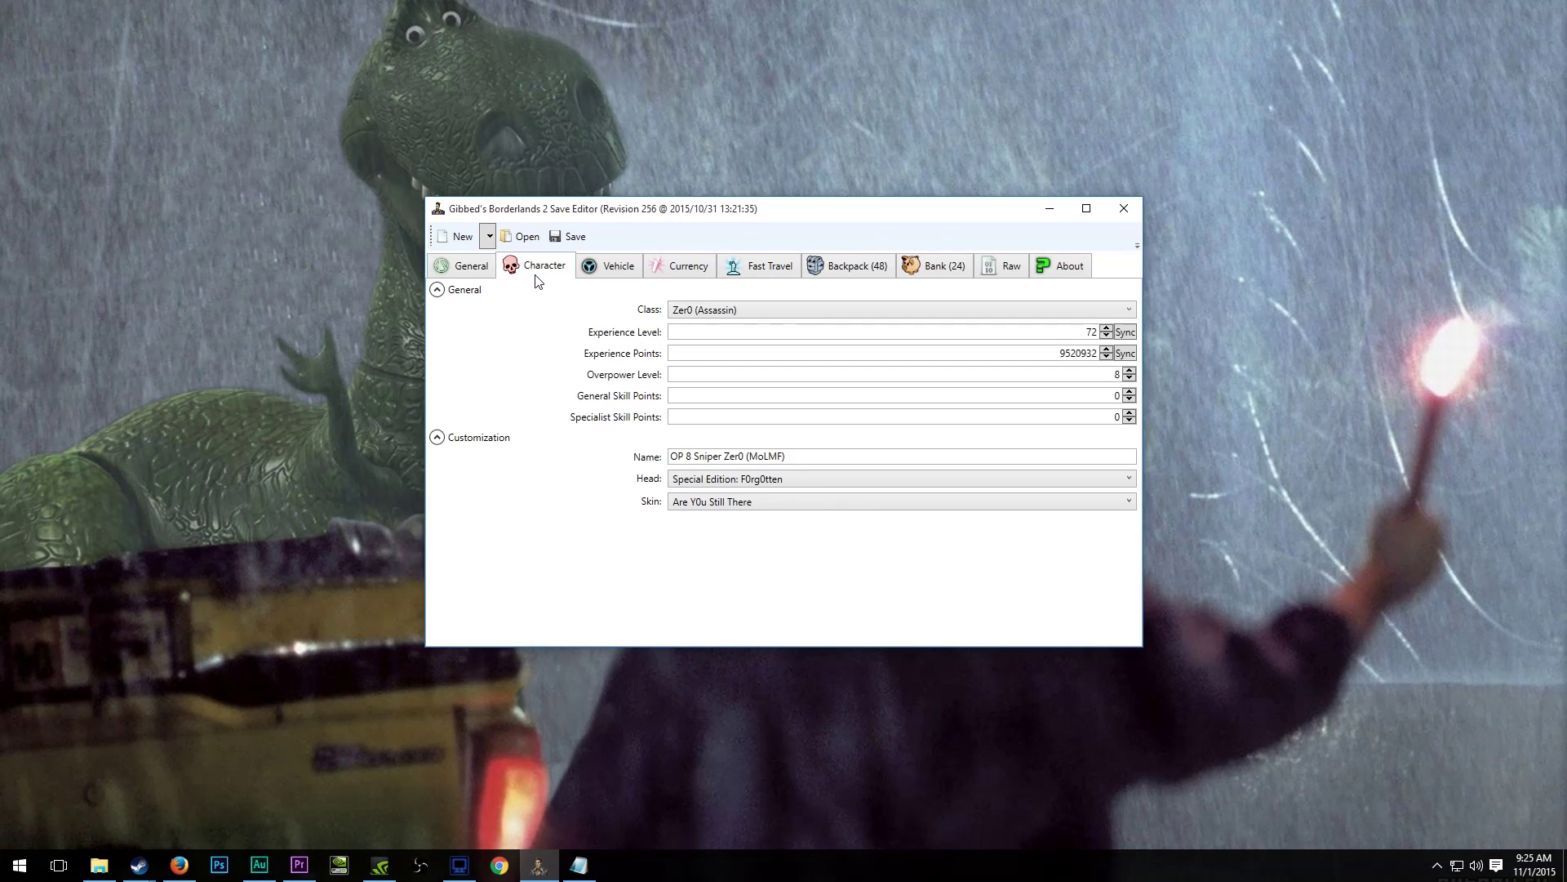
click(704, 315)
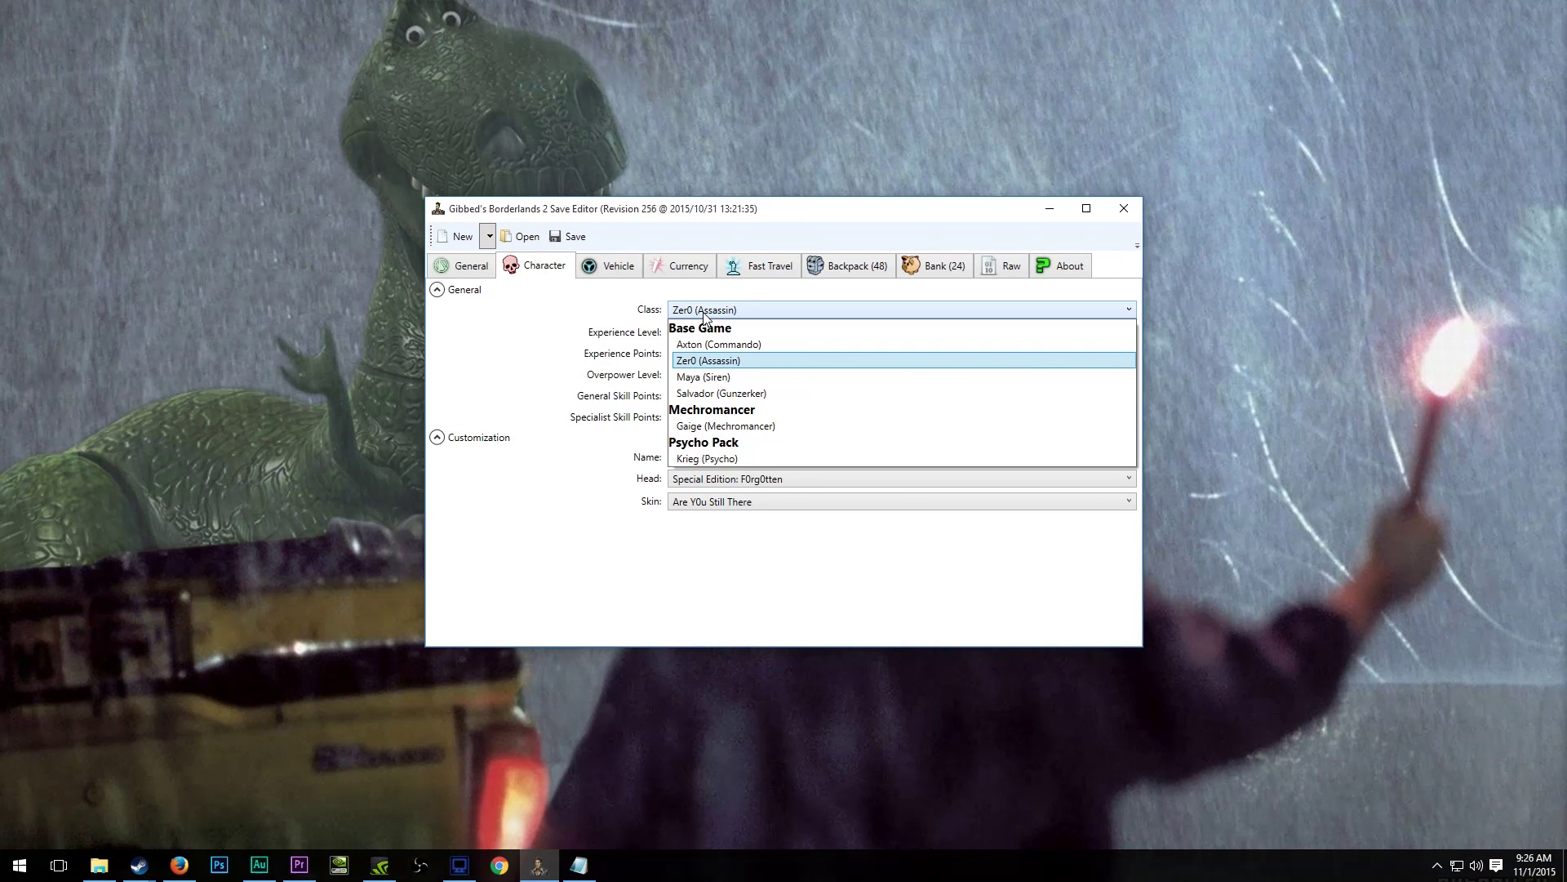
click(704, 316)
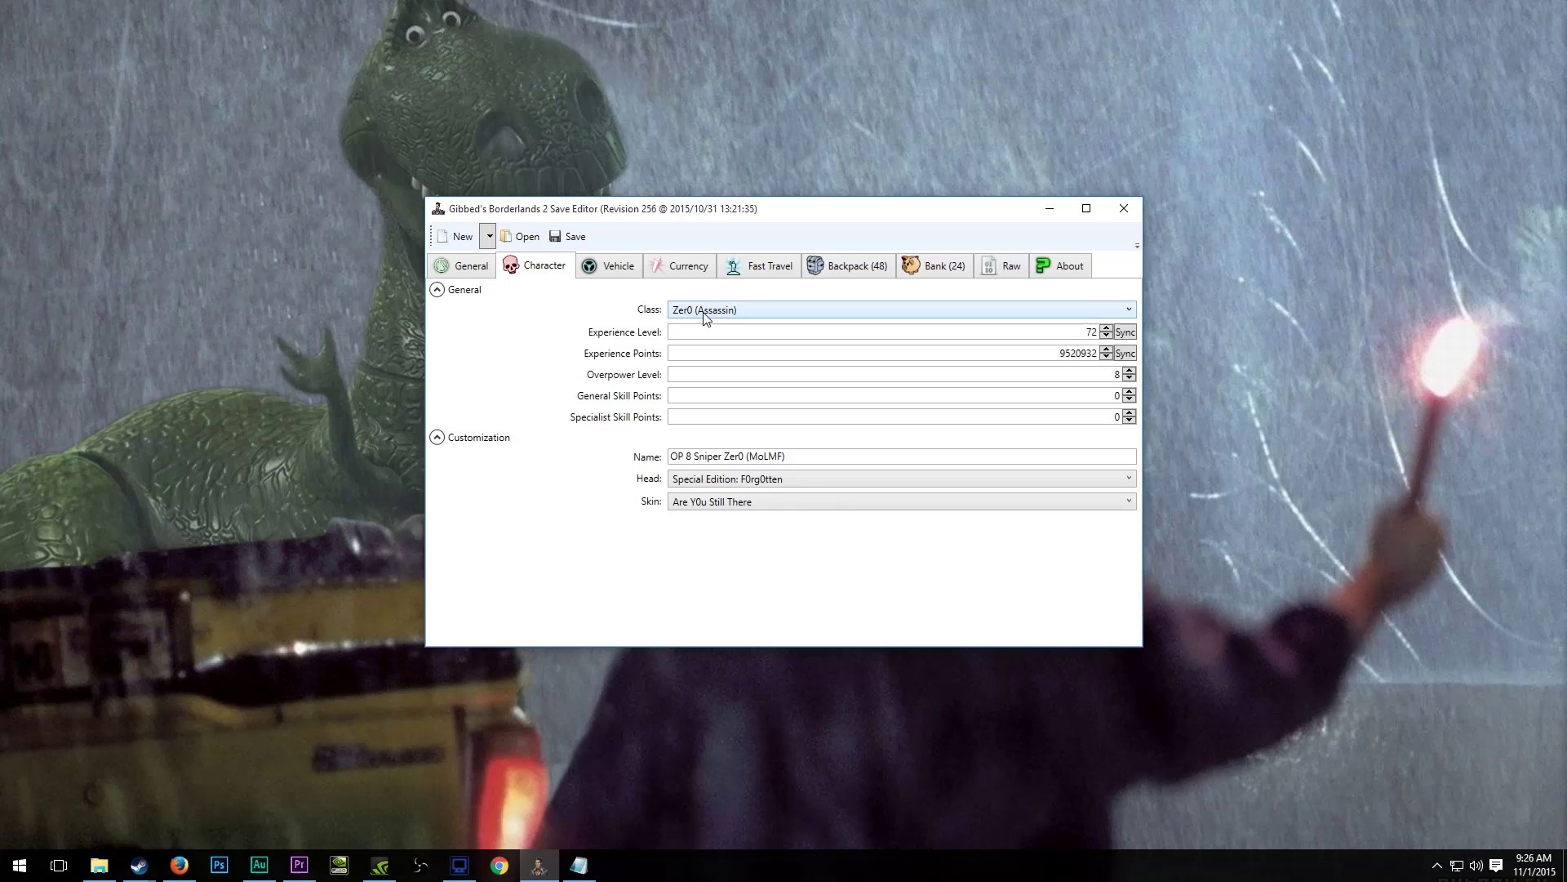
double_click(1015, 331)
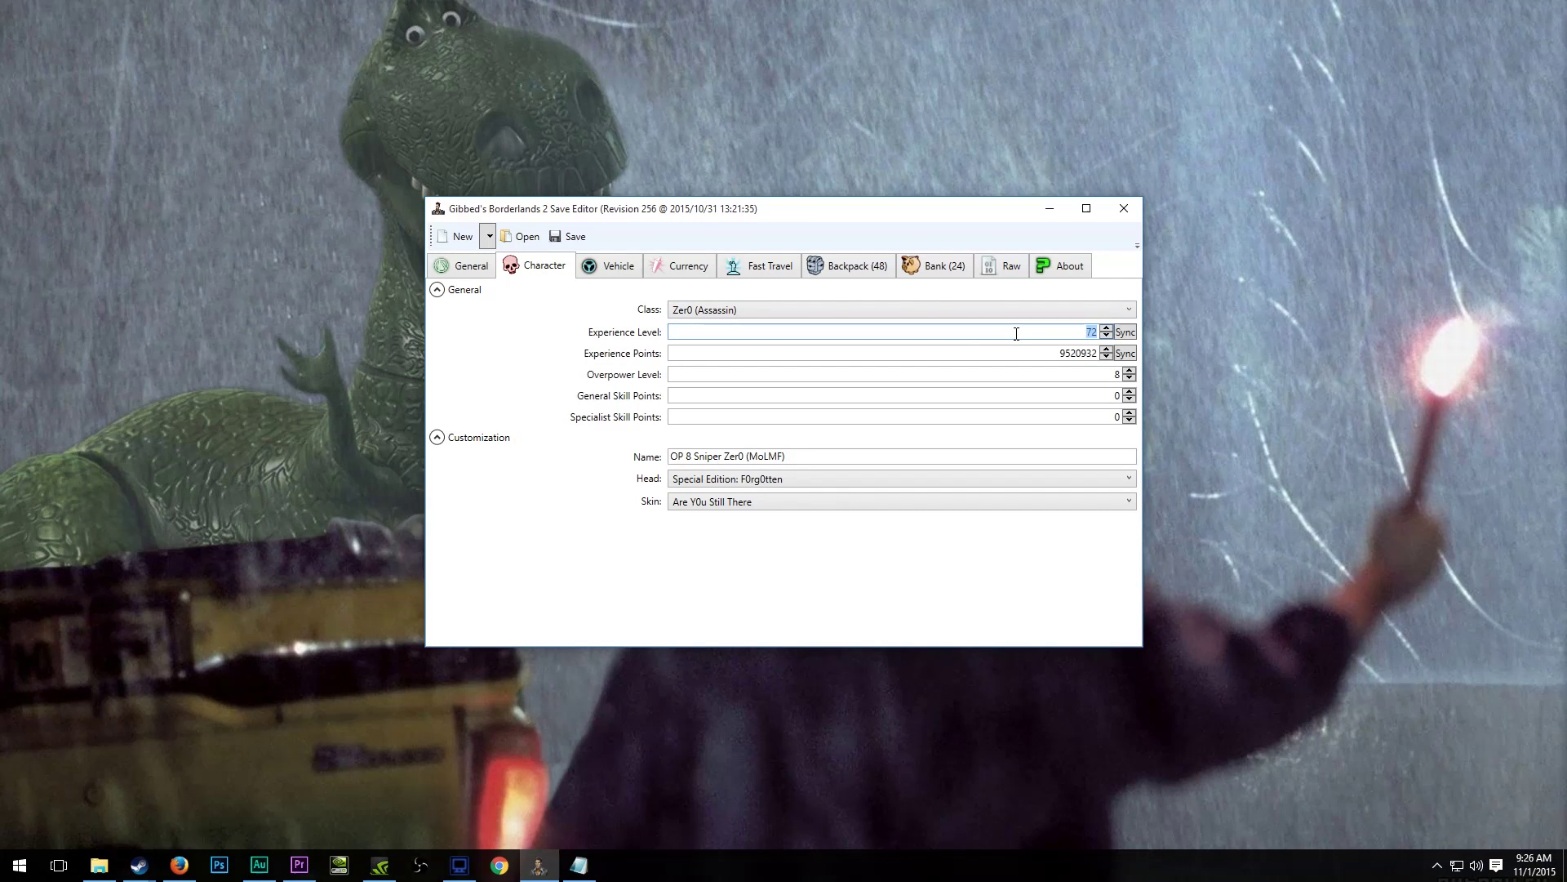
double_click(956, 352)
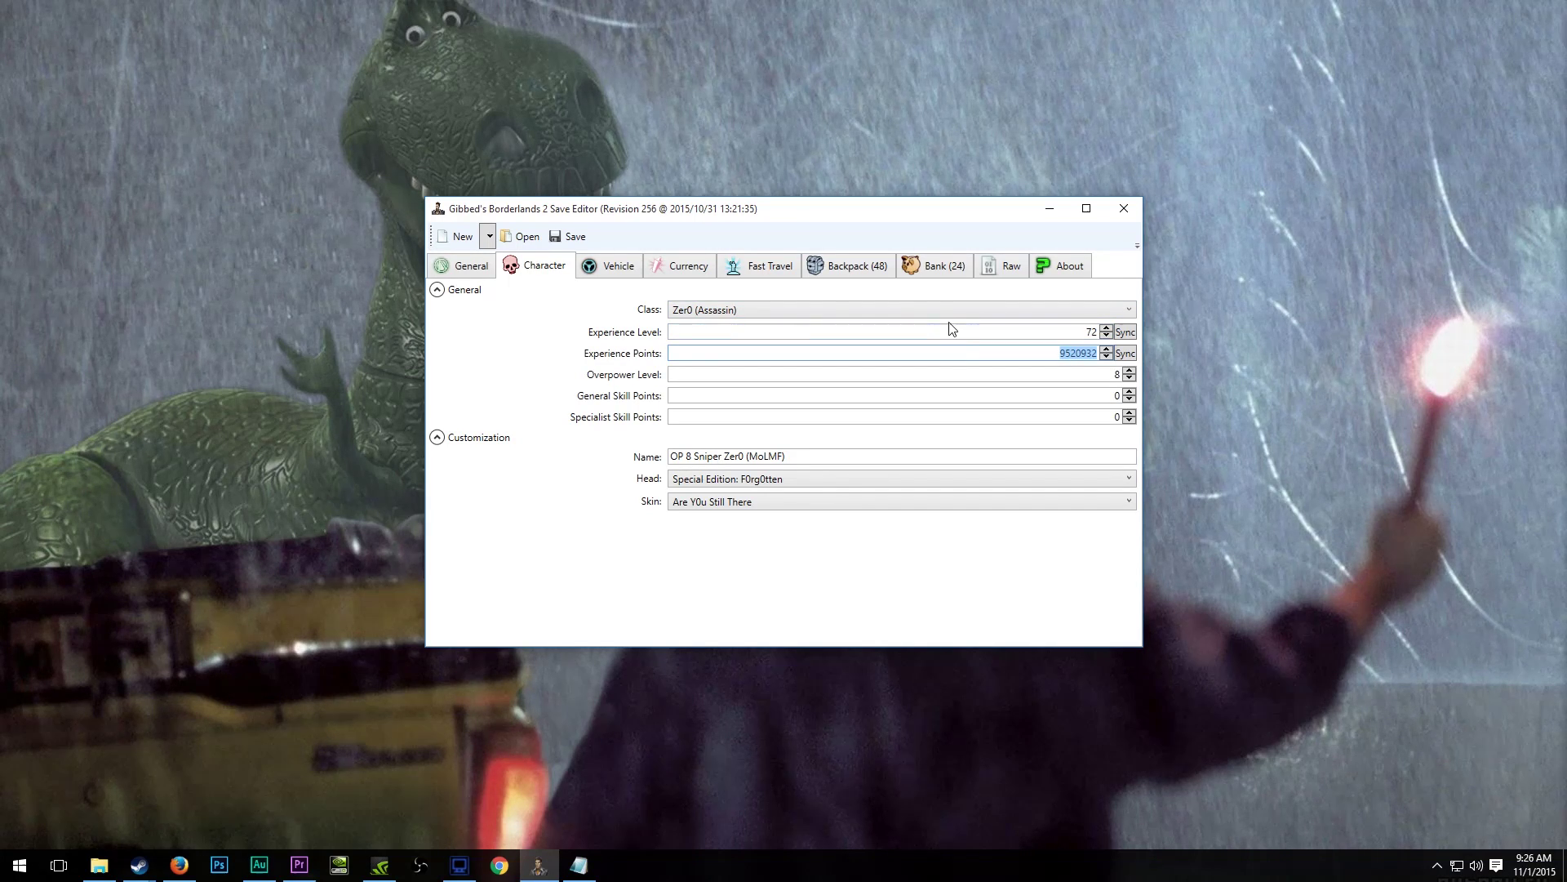
double_click(1098, 376)
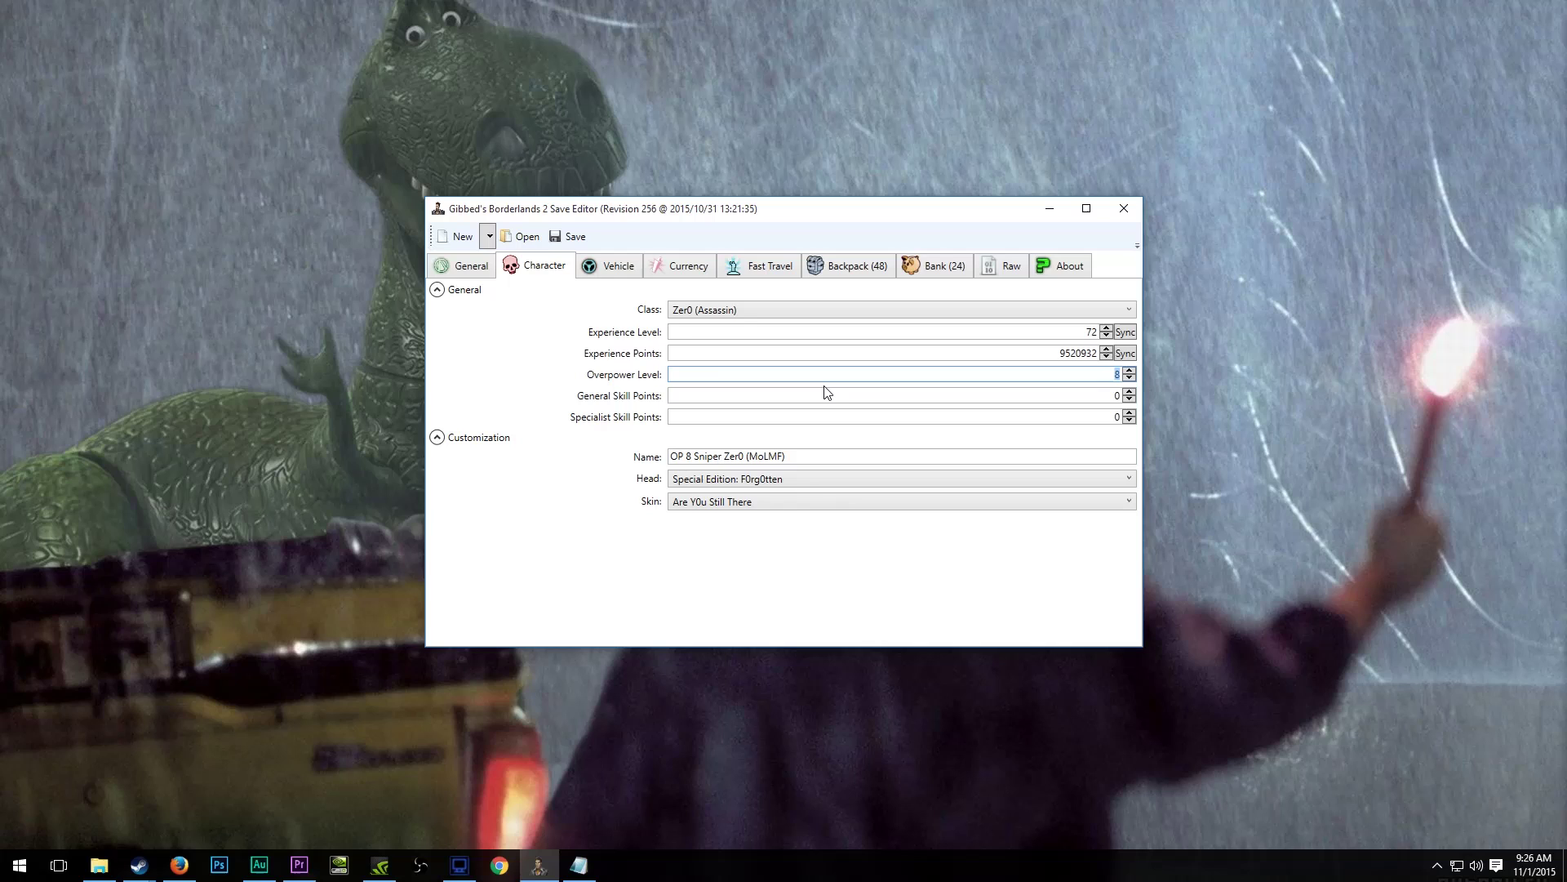
click(898, 400)
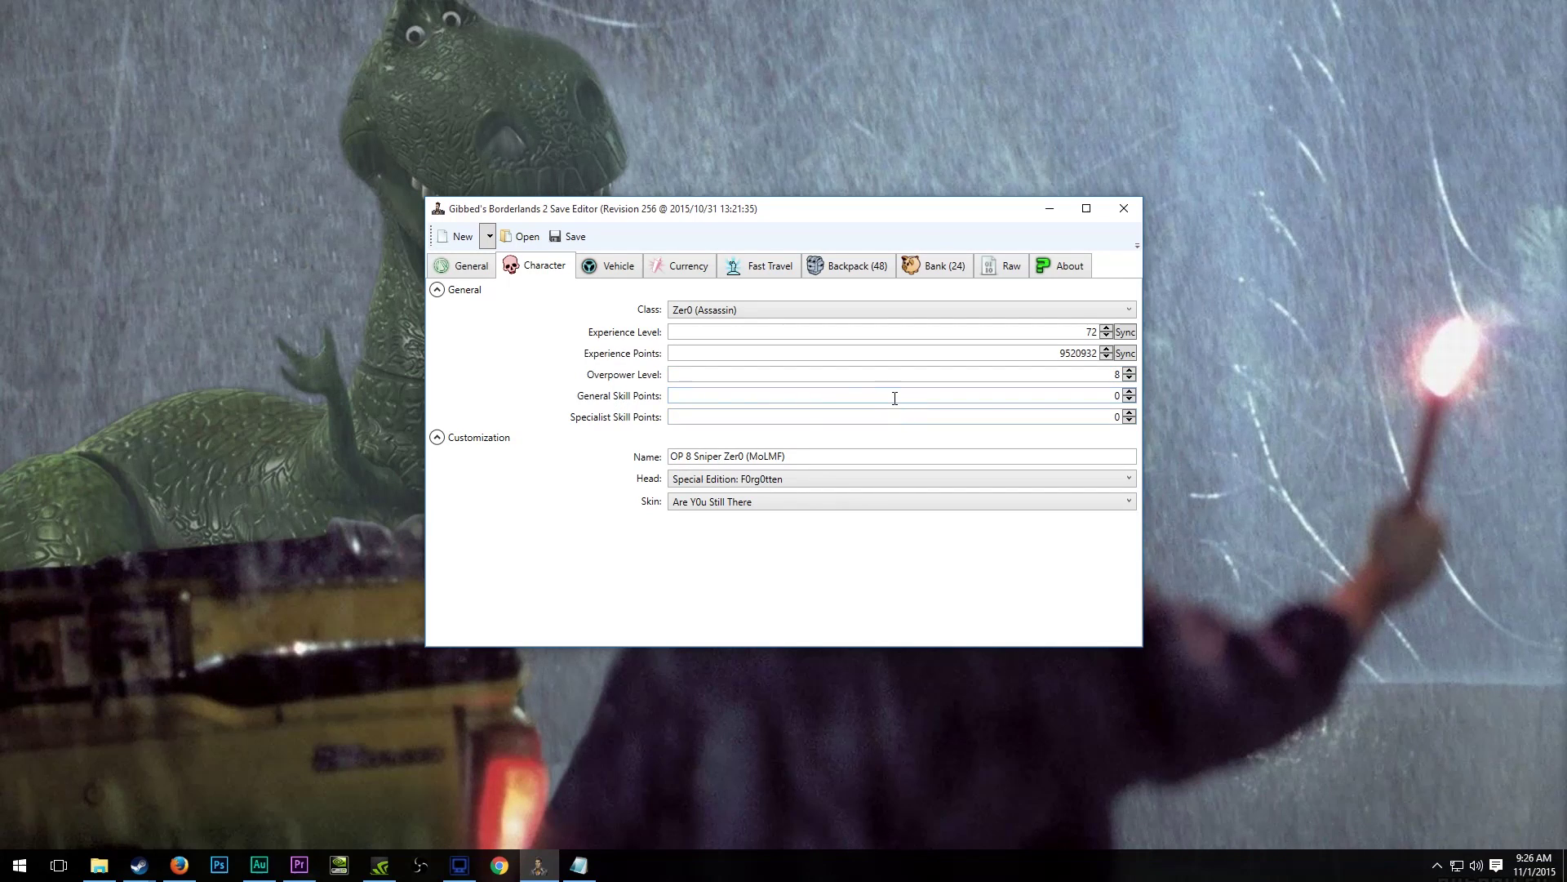
double_click(1117, 396)
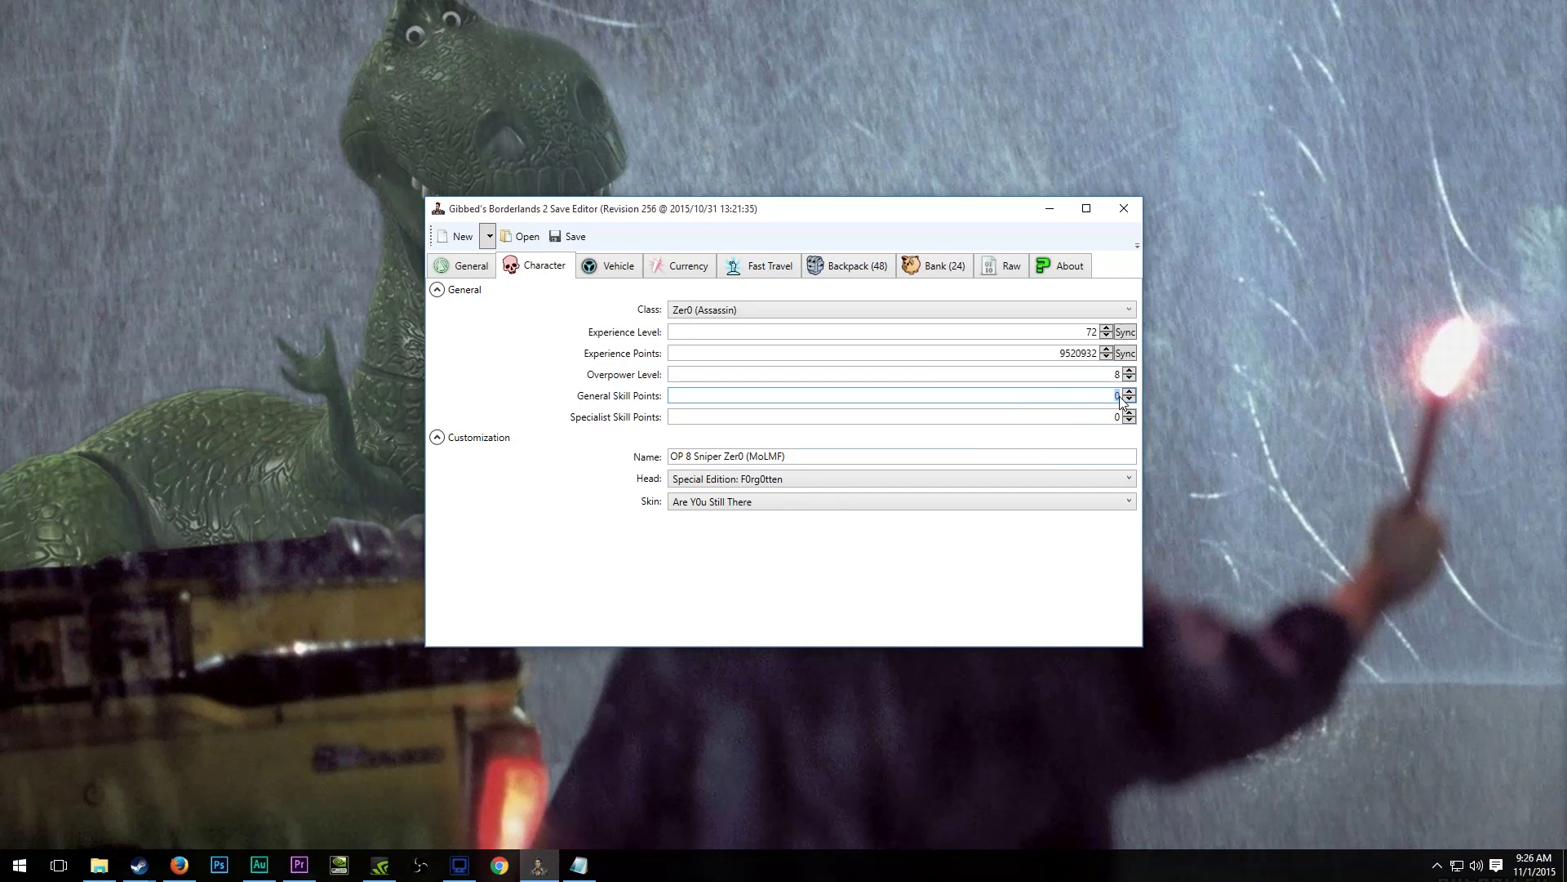
Examine the character's name and the available head and skin customizations without changing them.
triple_click(688, 453)
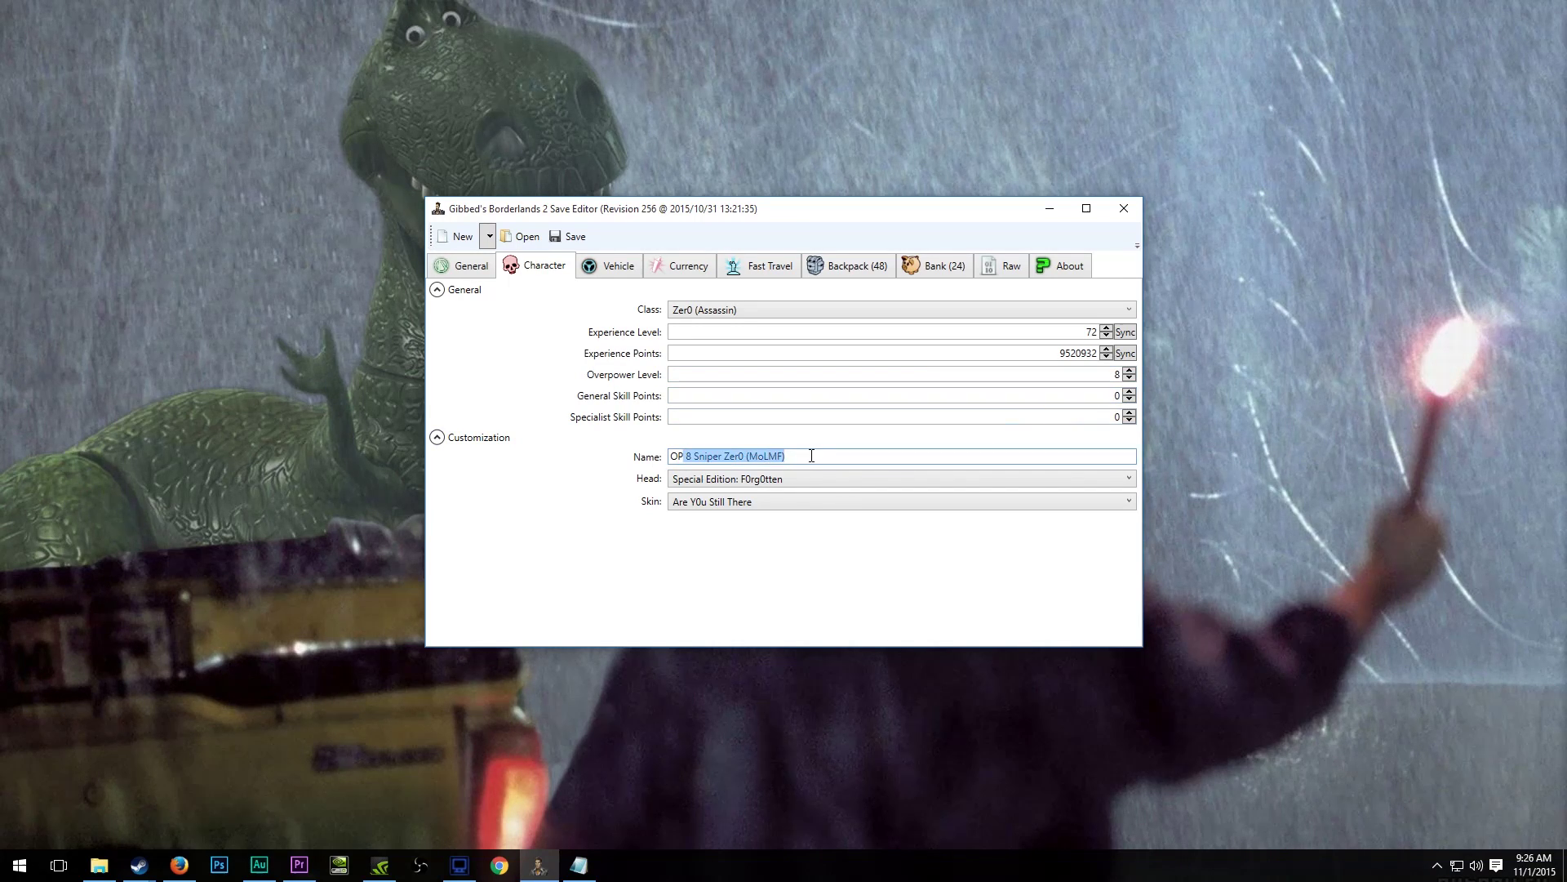
click(688, 453)
triple_click(687, 453)
drag(666, 457, 786, 455)
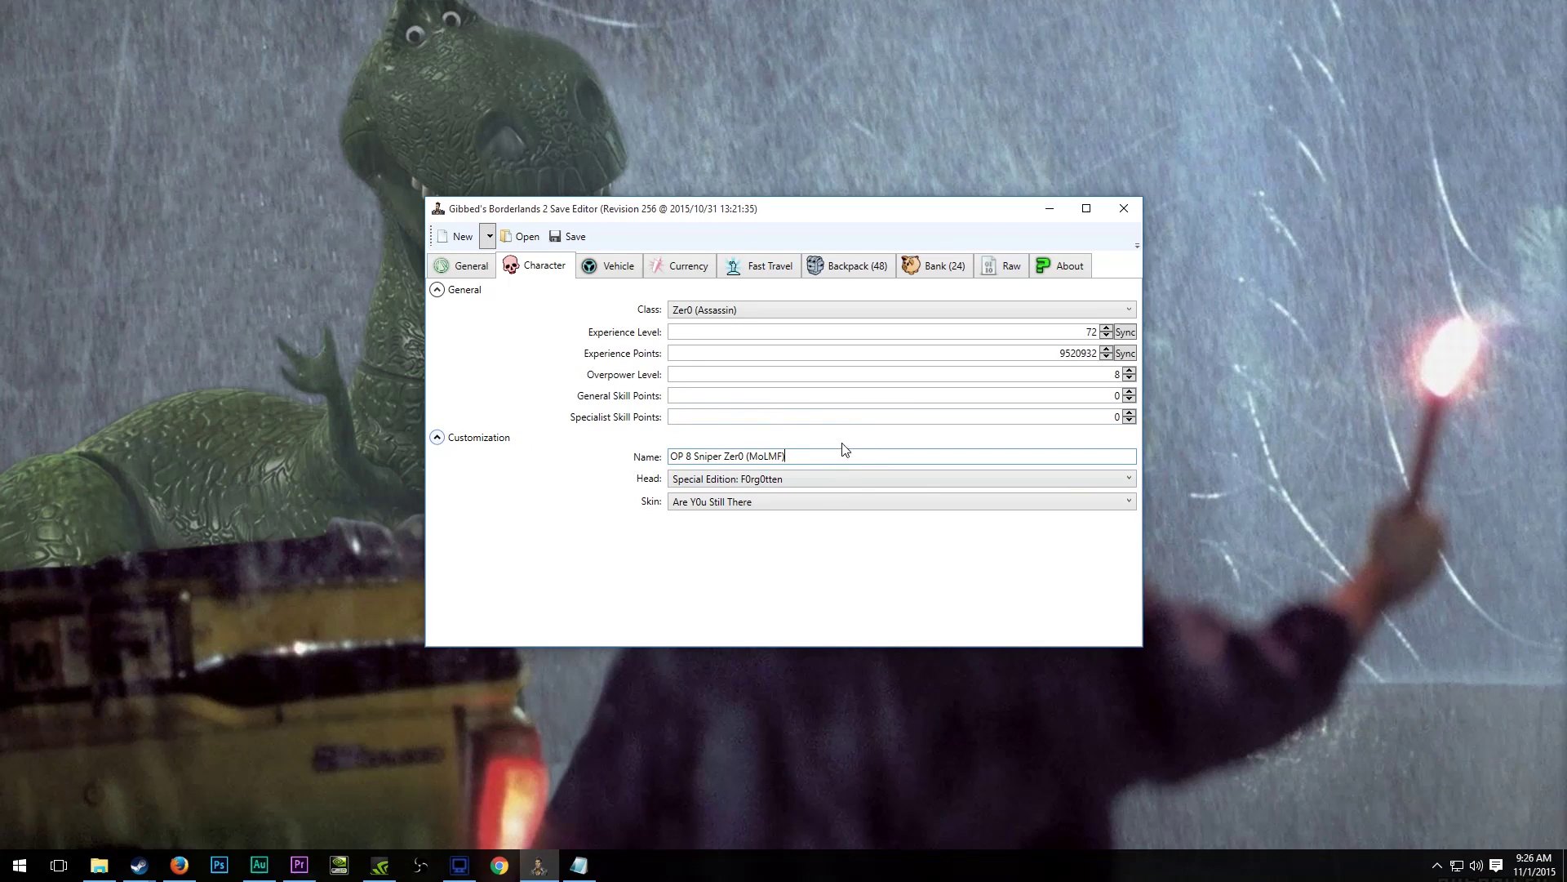
click(680, 485)
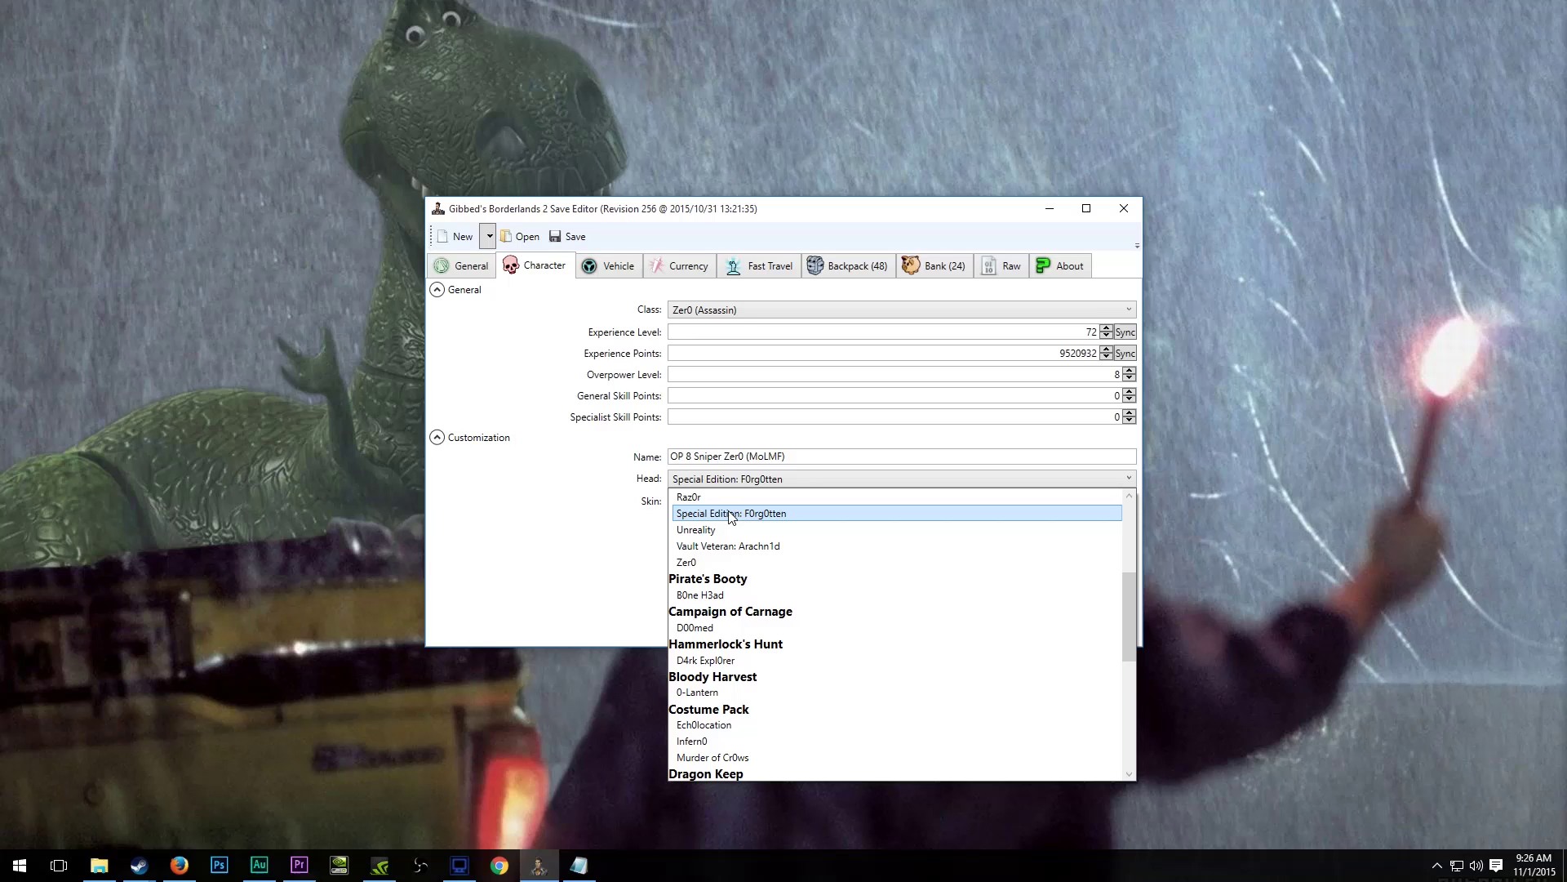
click(727, 515)
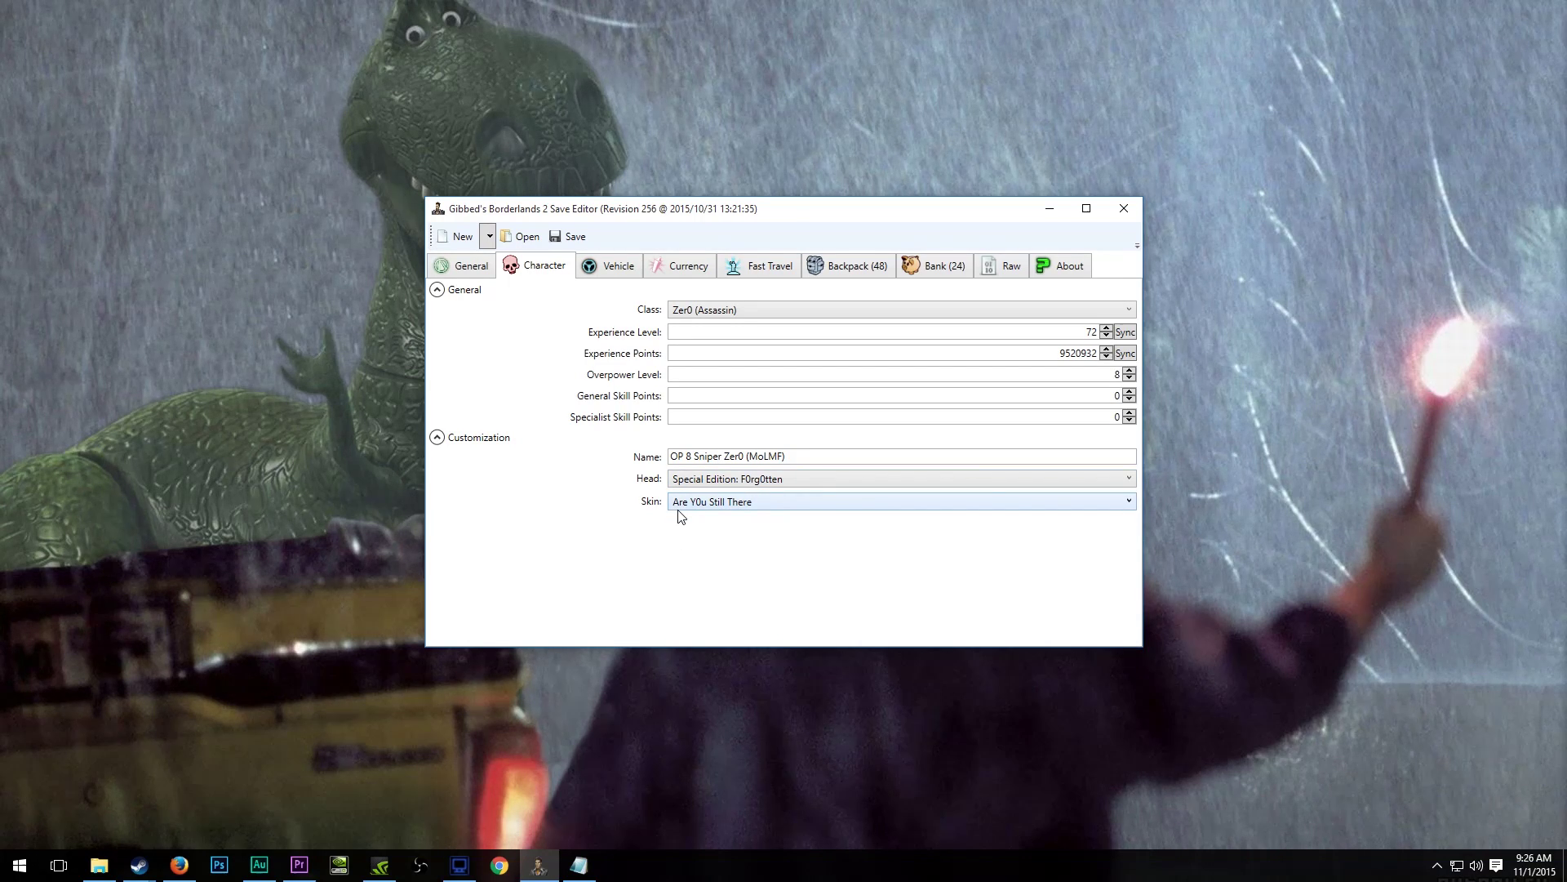
click(752, 481)
click(752, 482)
click(735, 503)
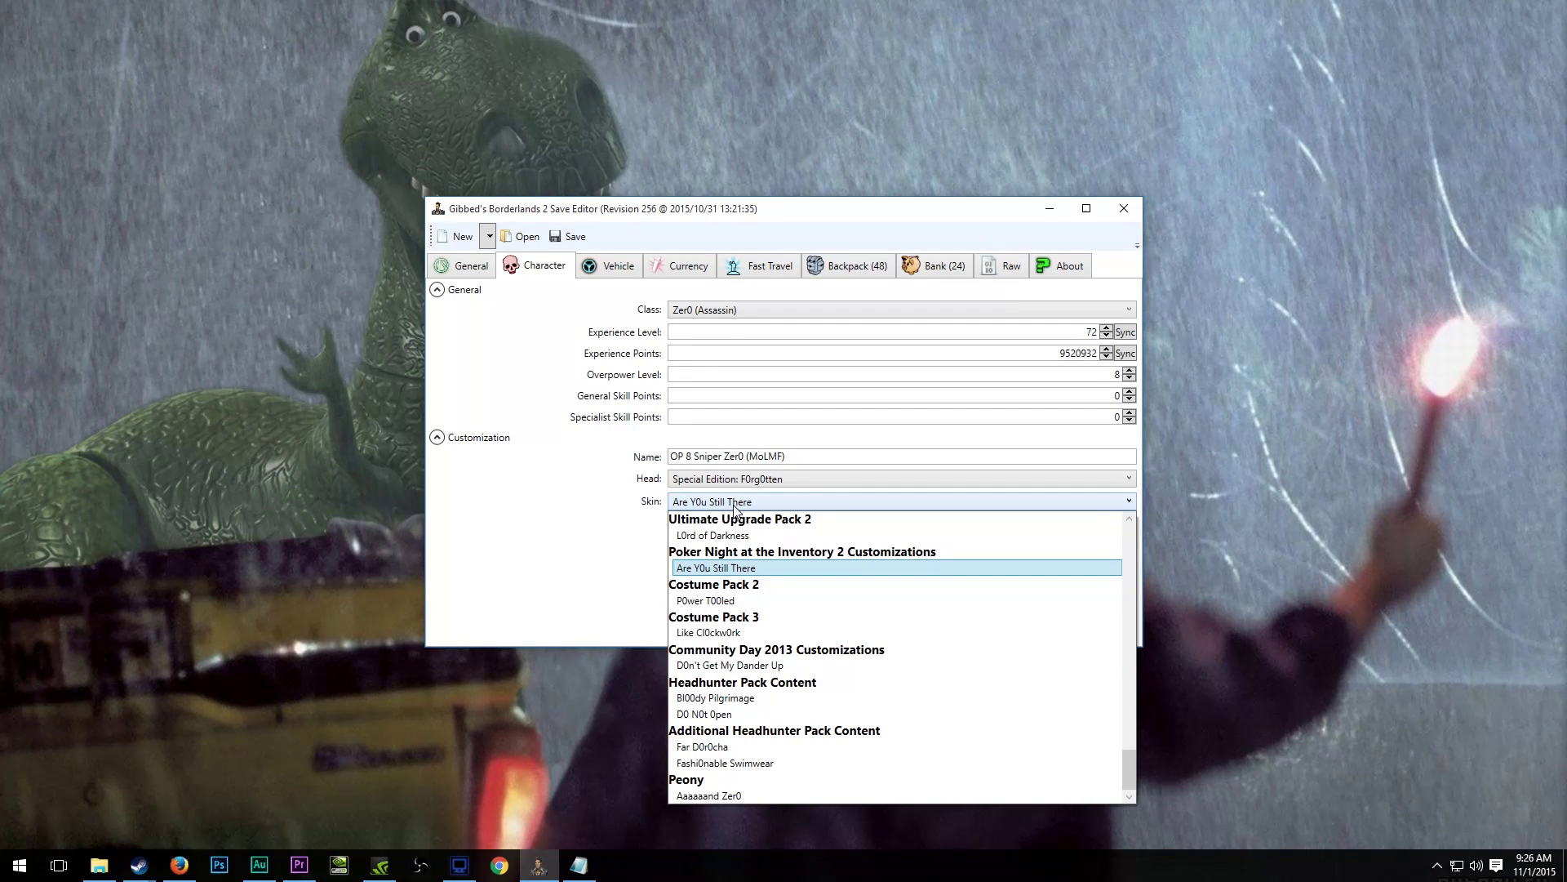
click(560, 514)
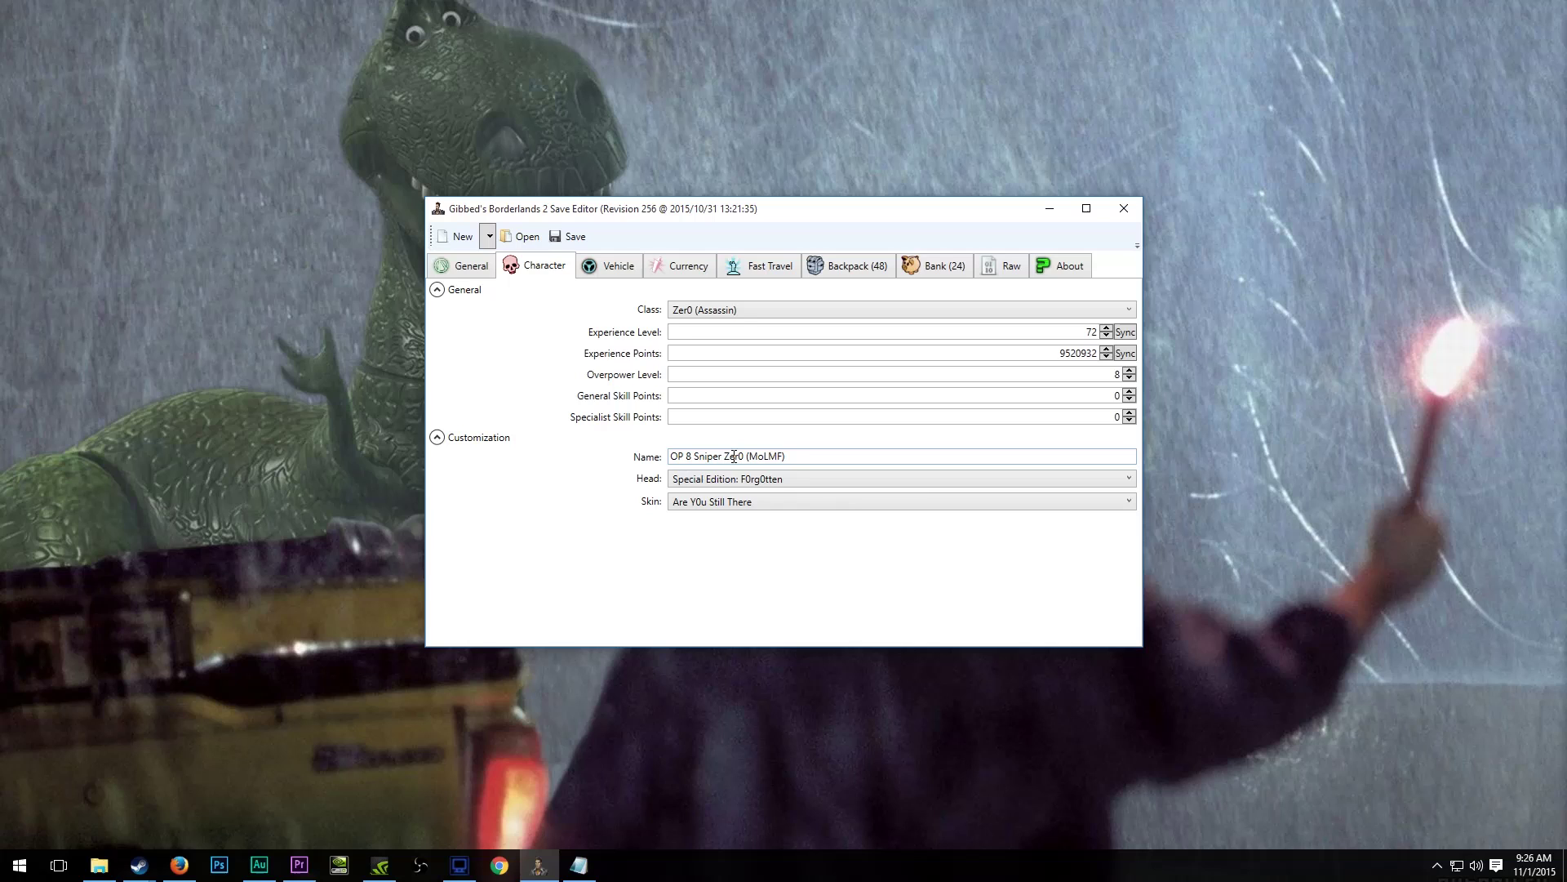
Examine the available vehicle skins for both of the Runner's skin slots without changing them.
click(618, 277)
click(741, 310)
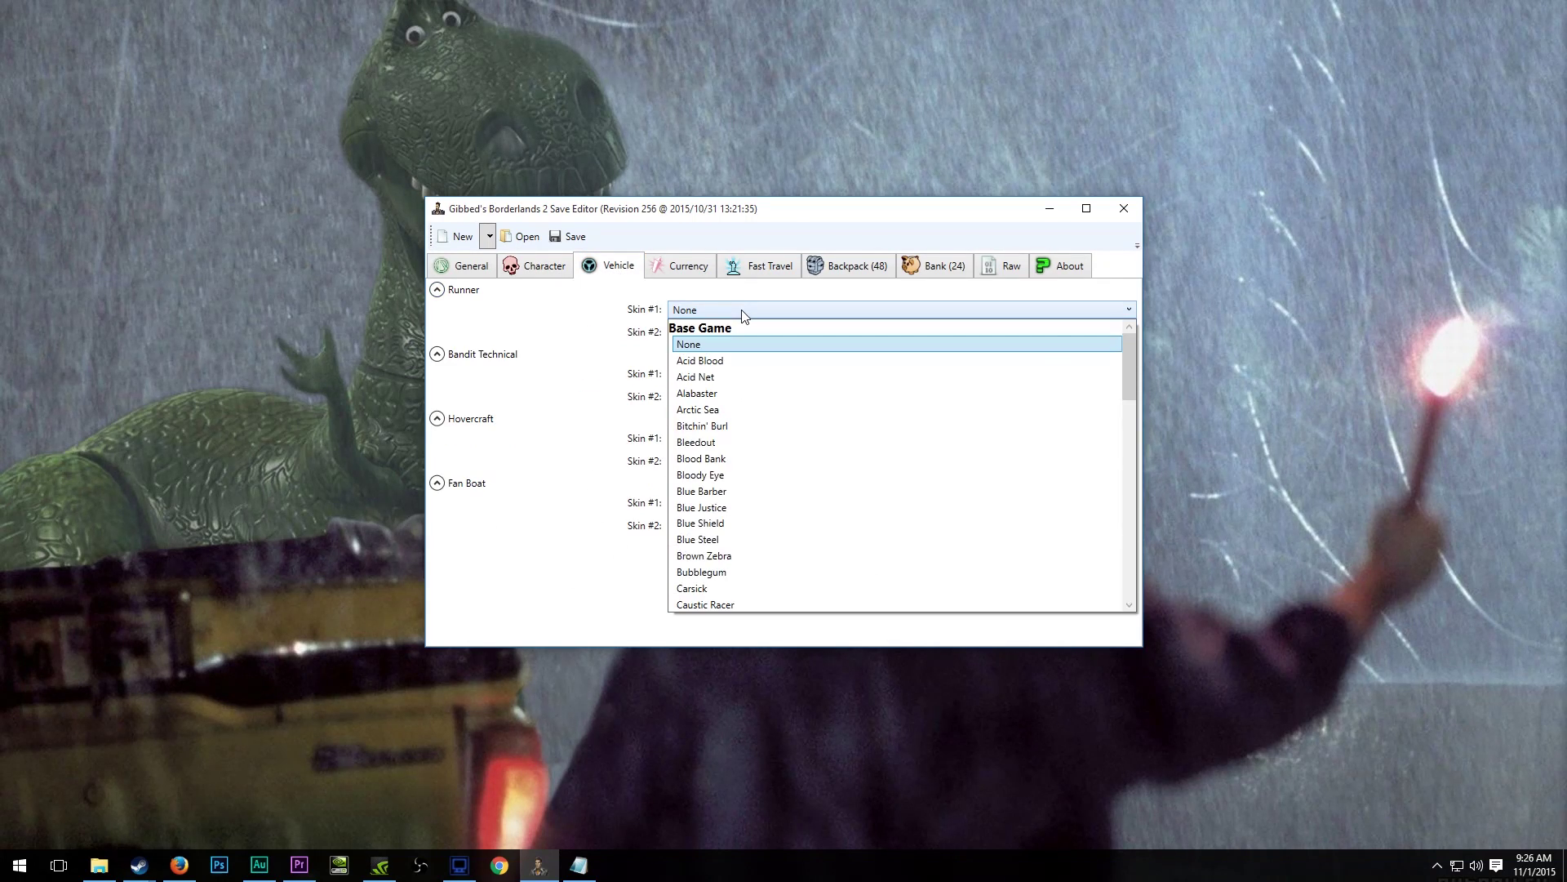
click(745, 331)
click(746, 330)
click(746, 330)
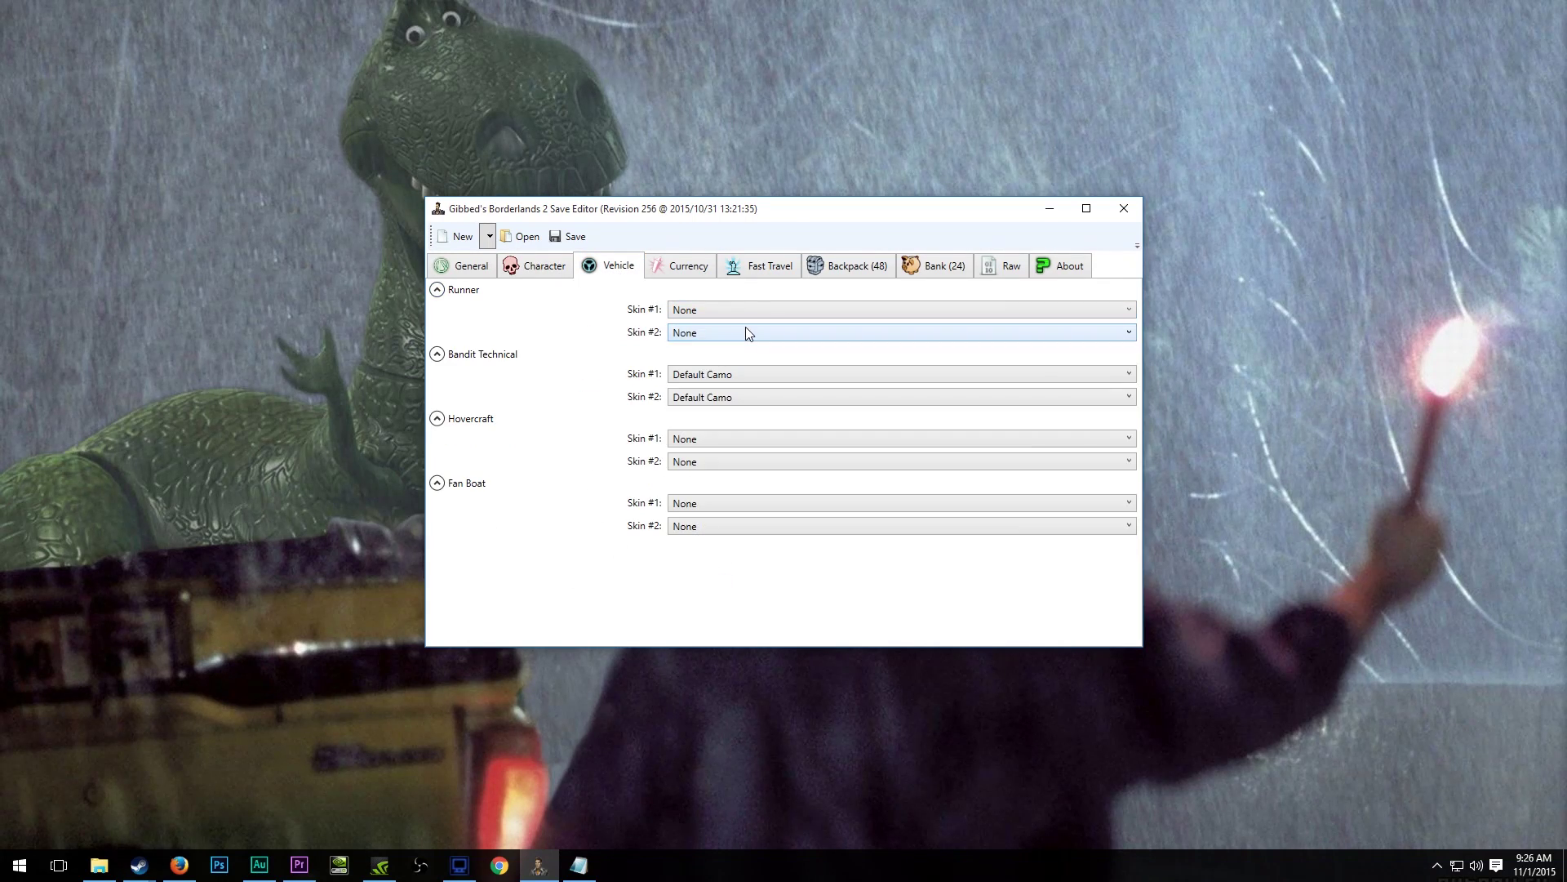
Browse the skin choices for the Bandit Technical's two skin slots, keeping Default Camo selected.
click(748, 377)
click(748, 378)
click(745, 397)
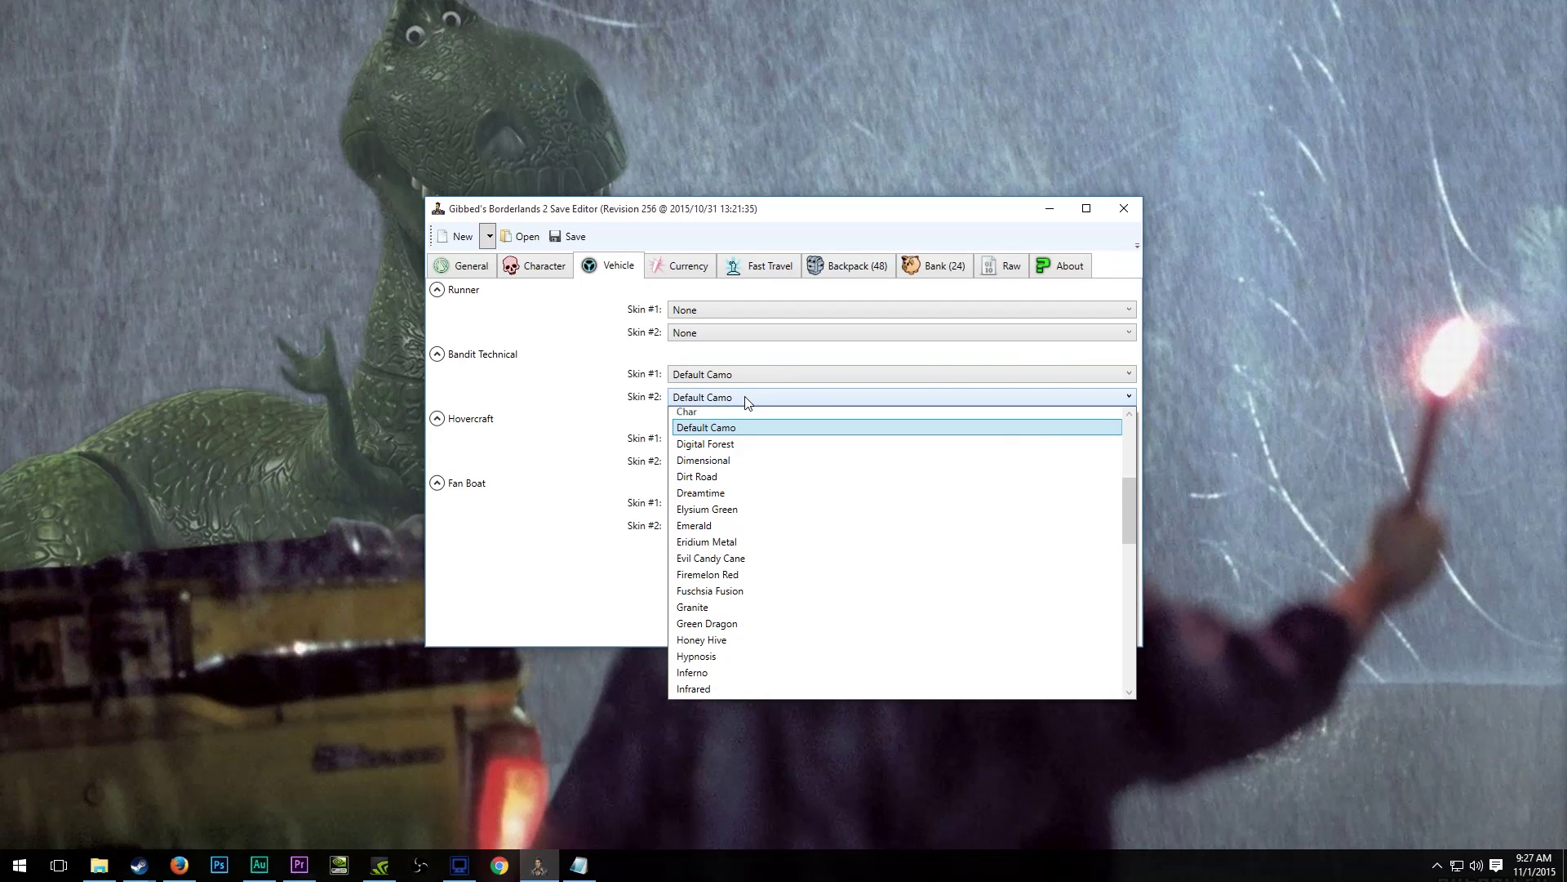
click(744, 400)
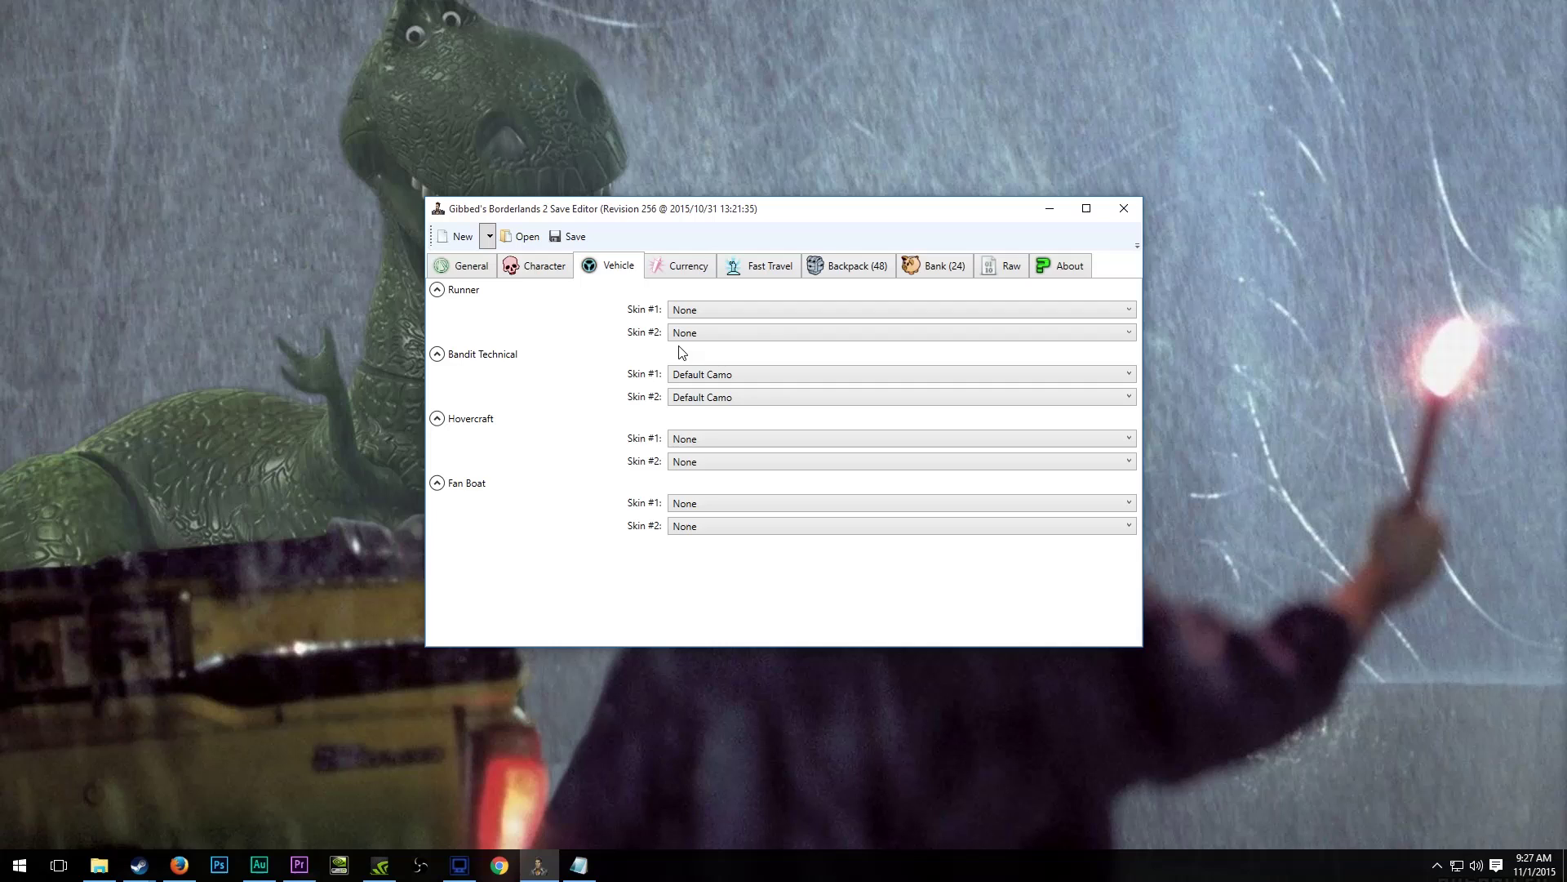
click(703, 404)
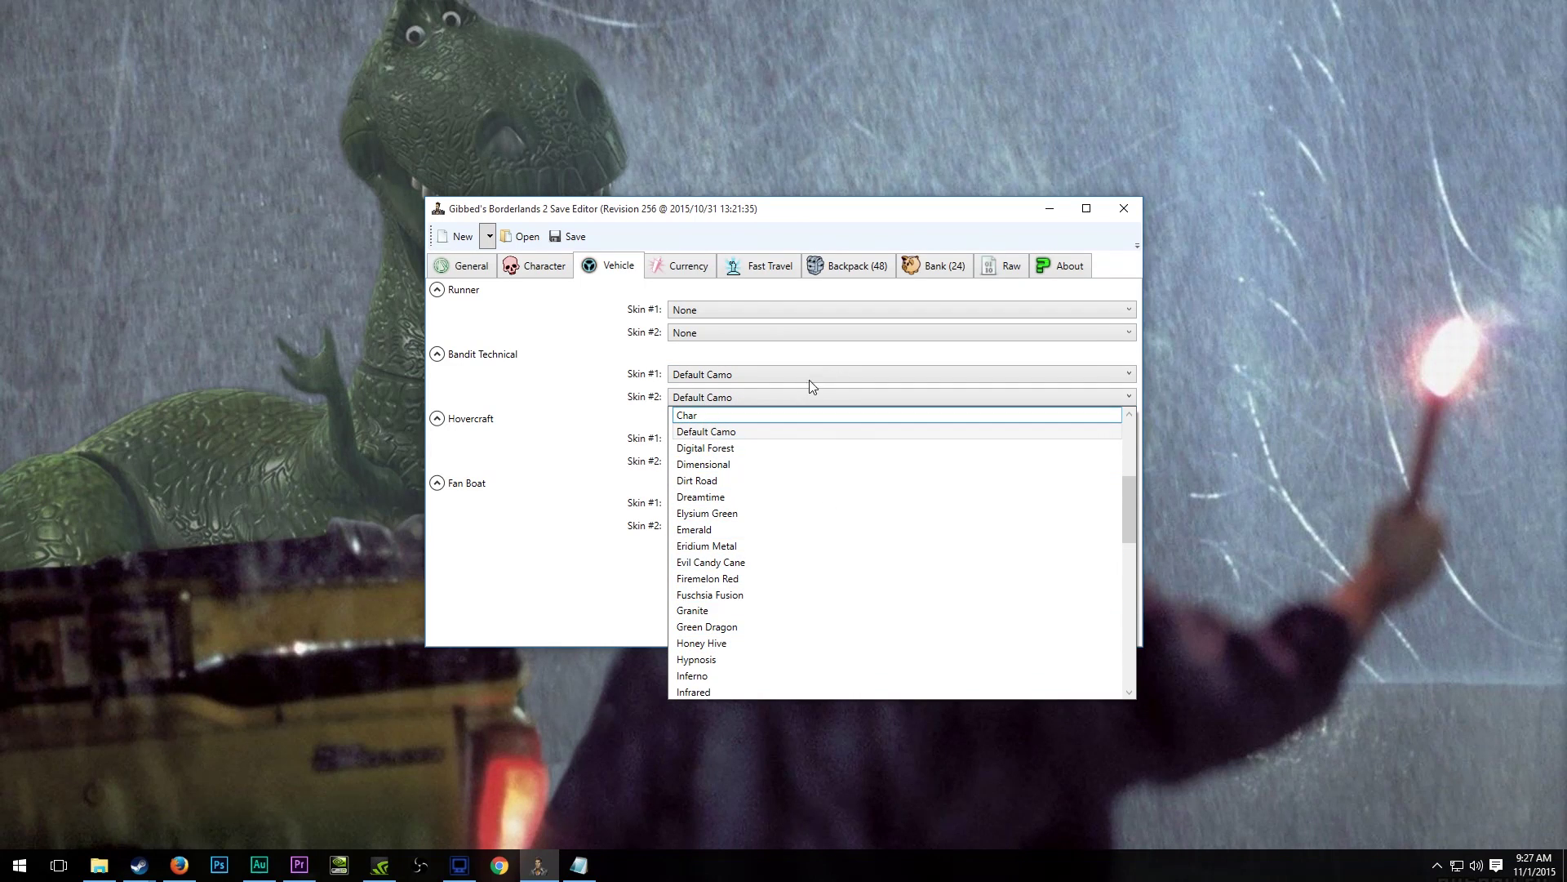
click(789, 411)
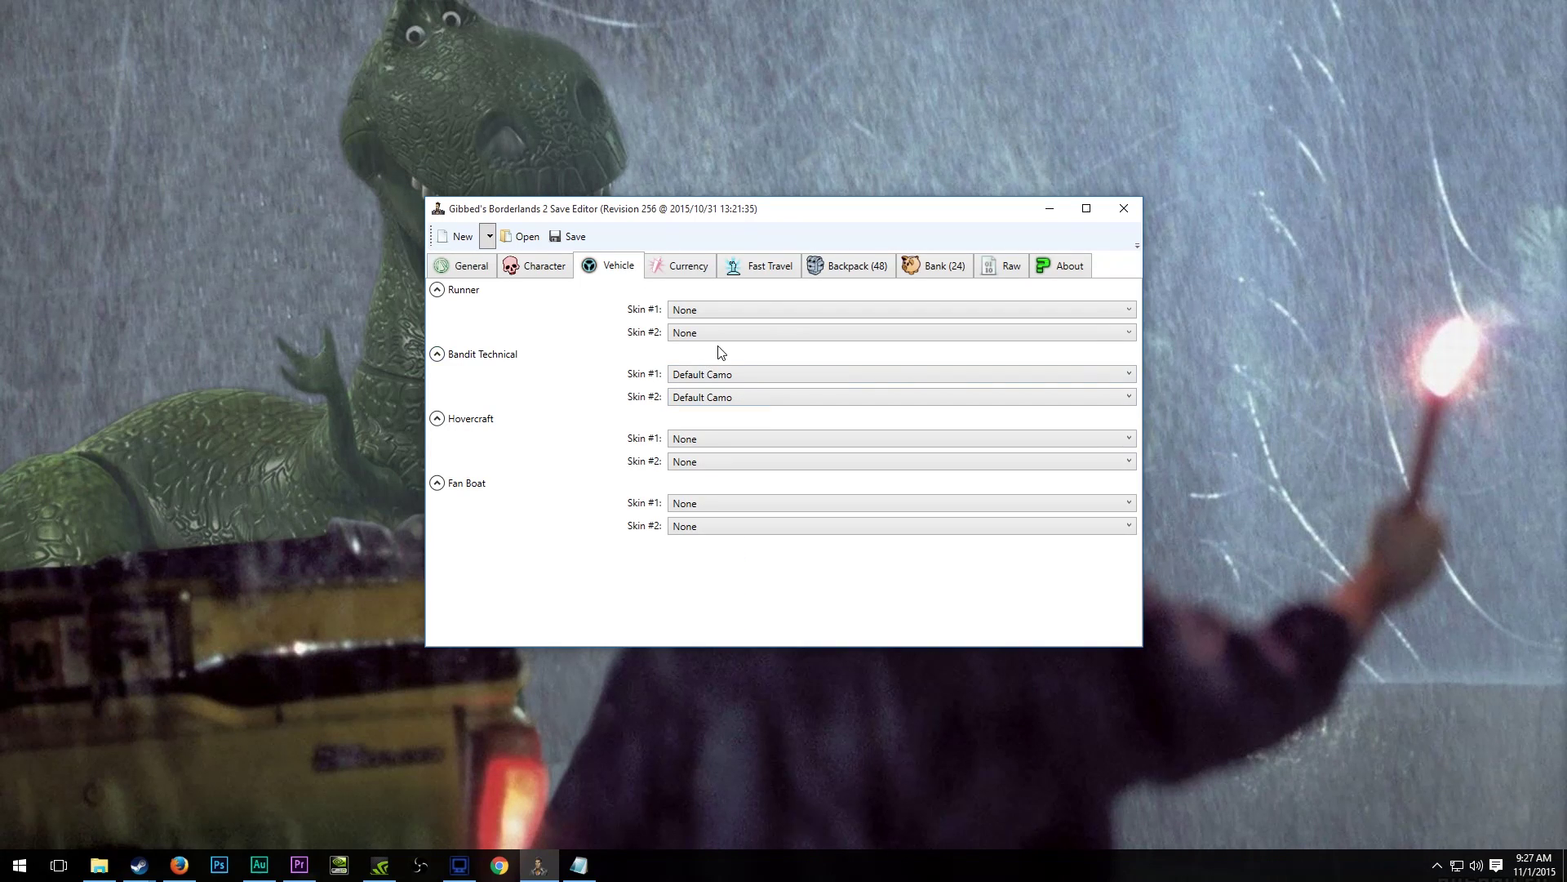
click(748, 396)
click(746, 396)
Review the save's credits, Seraph Crystals and Torgue Tokens, and set Eridium to 403.
click(681, 278)
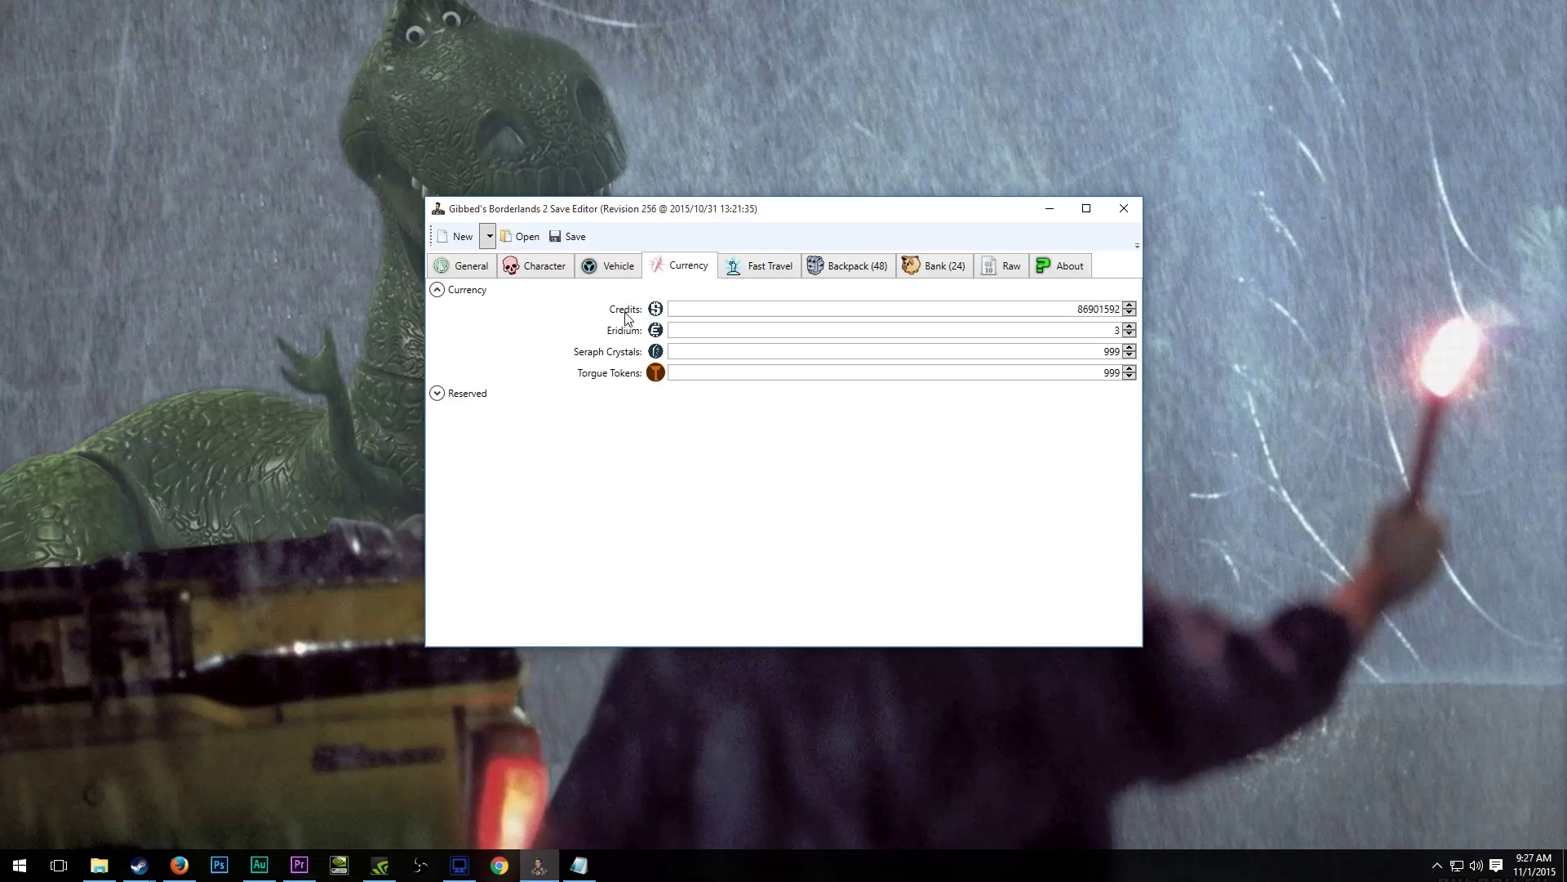
double_click(1101, 309)
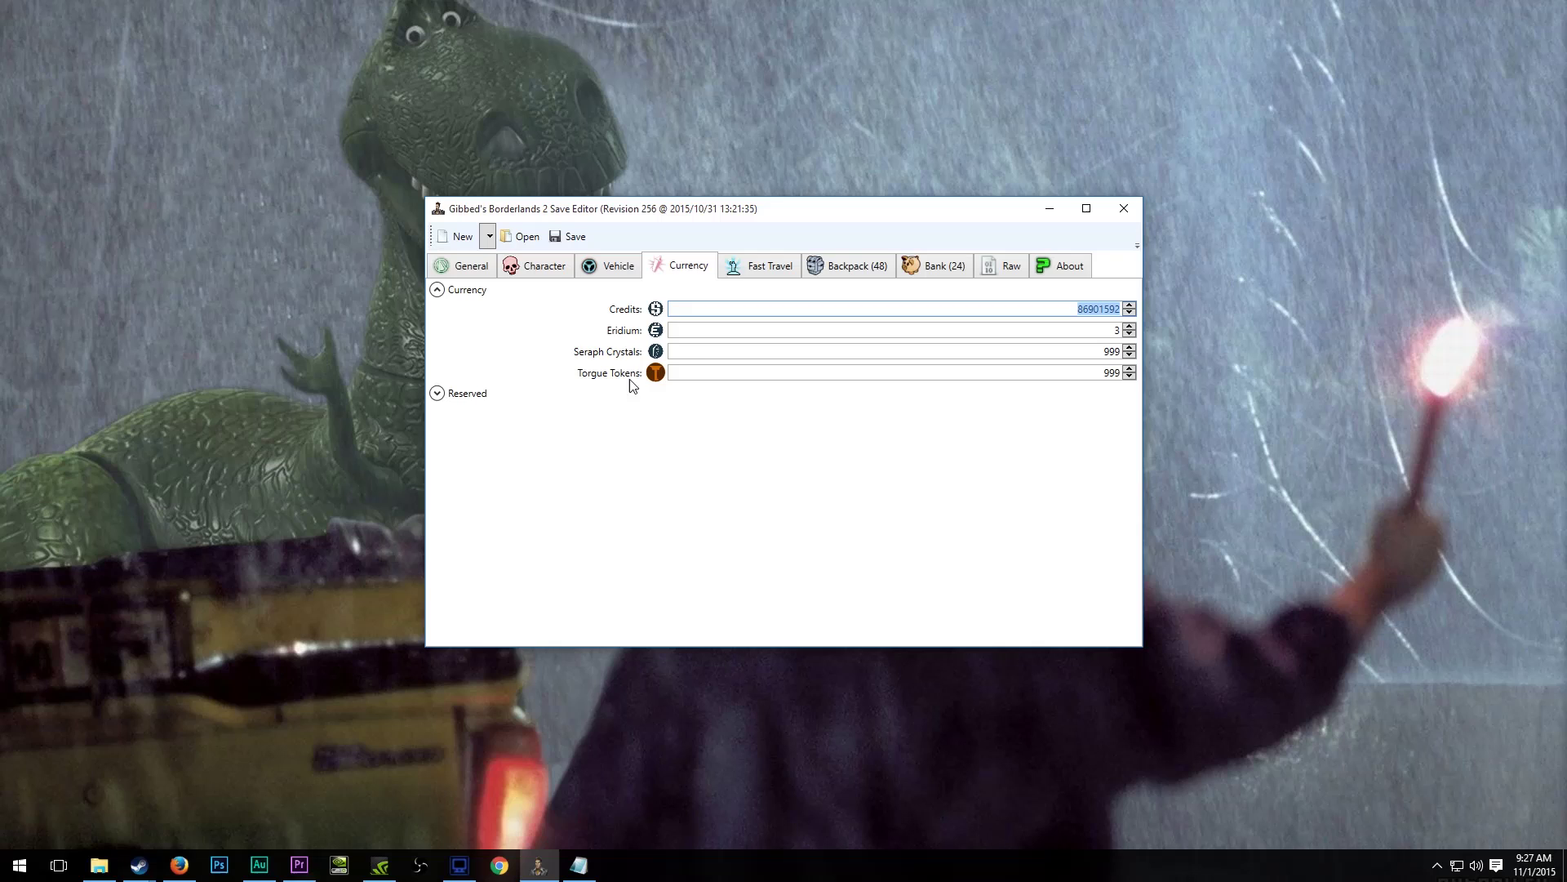
click(1032, 353)
double_click(1039, 373)
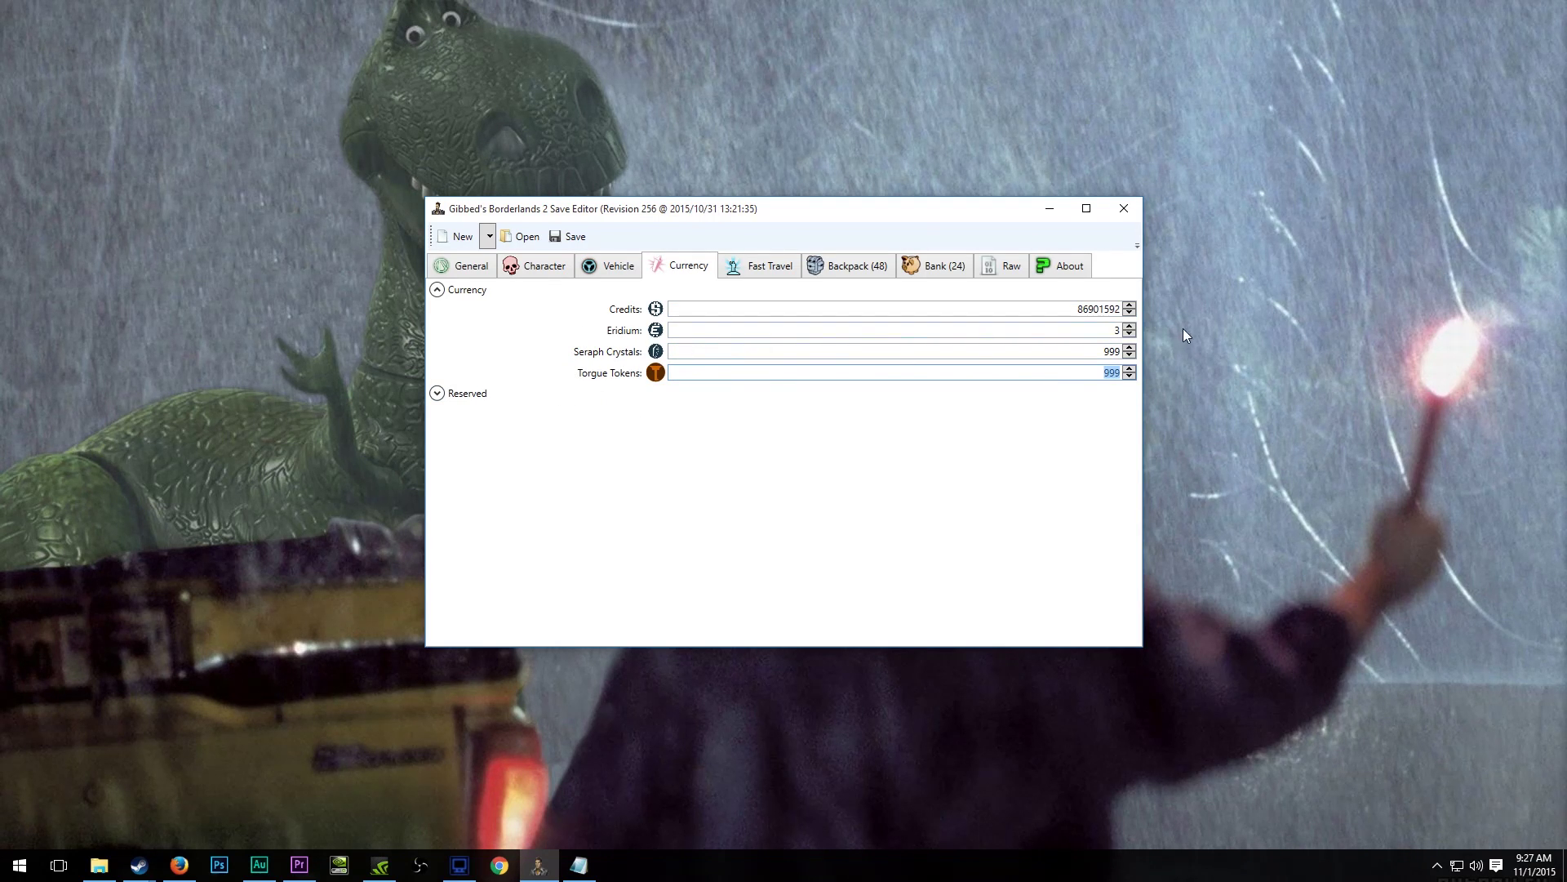
double_click(1078, 334)
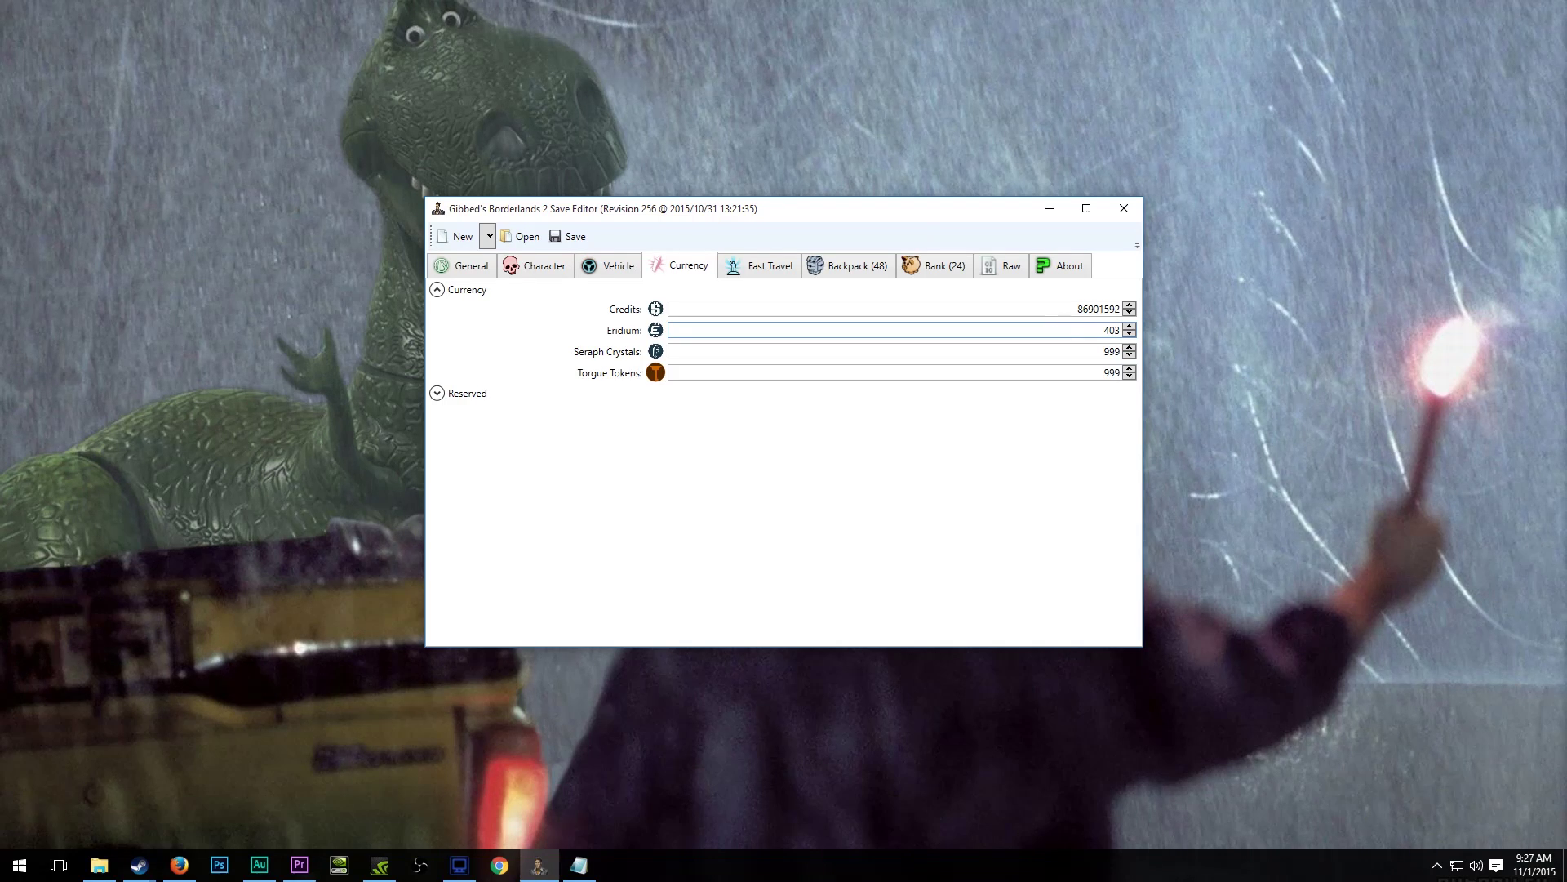
Look through the visited fast travel teleporters of the base game and all add-on content.
click(755, 261)
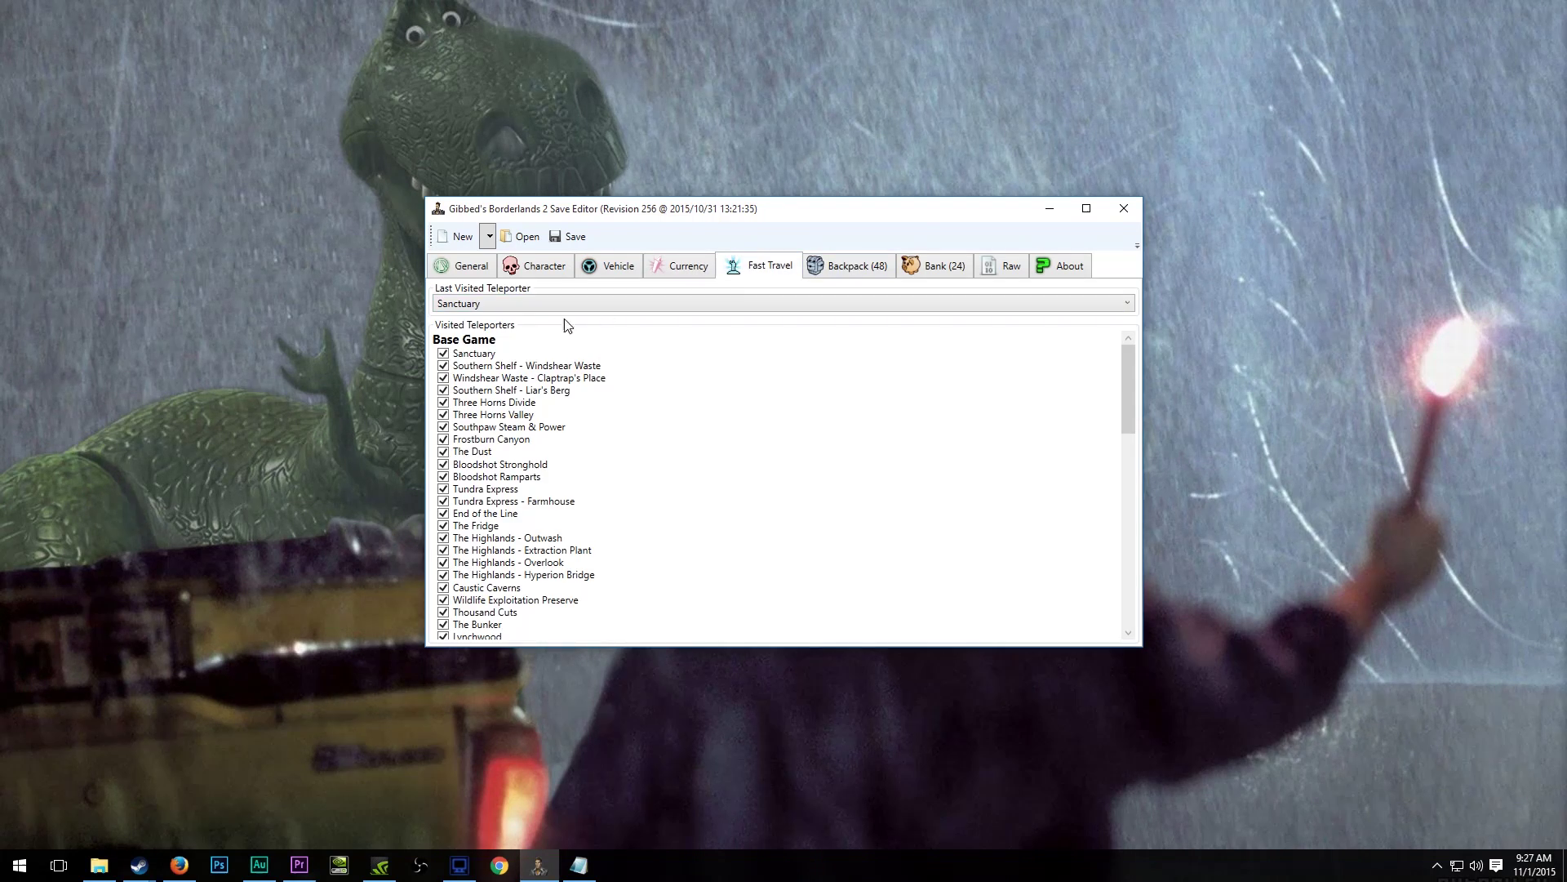
scroll(543, 424, down, 12)
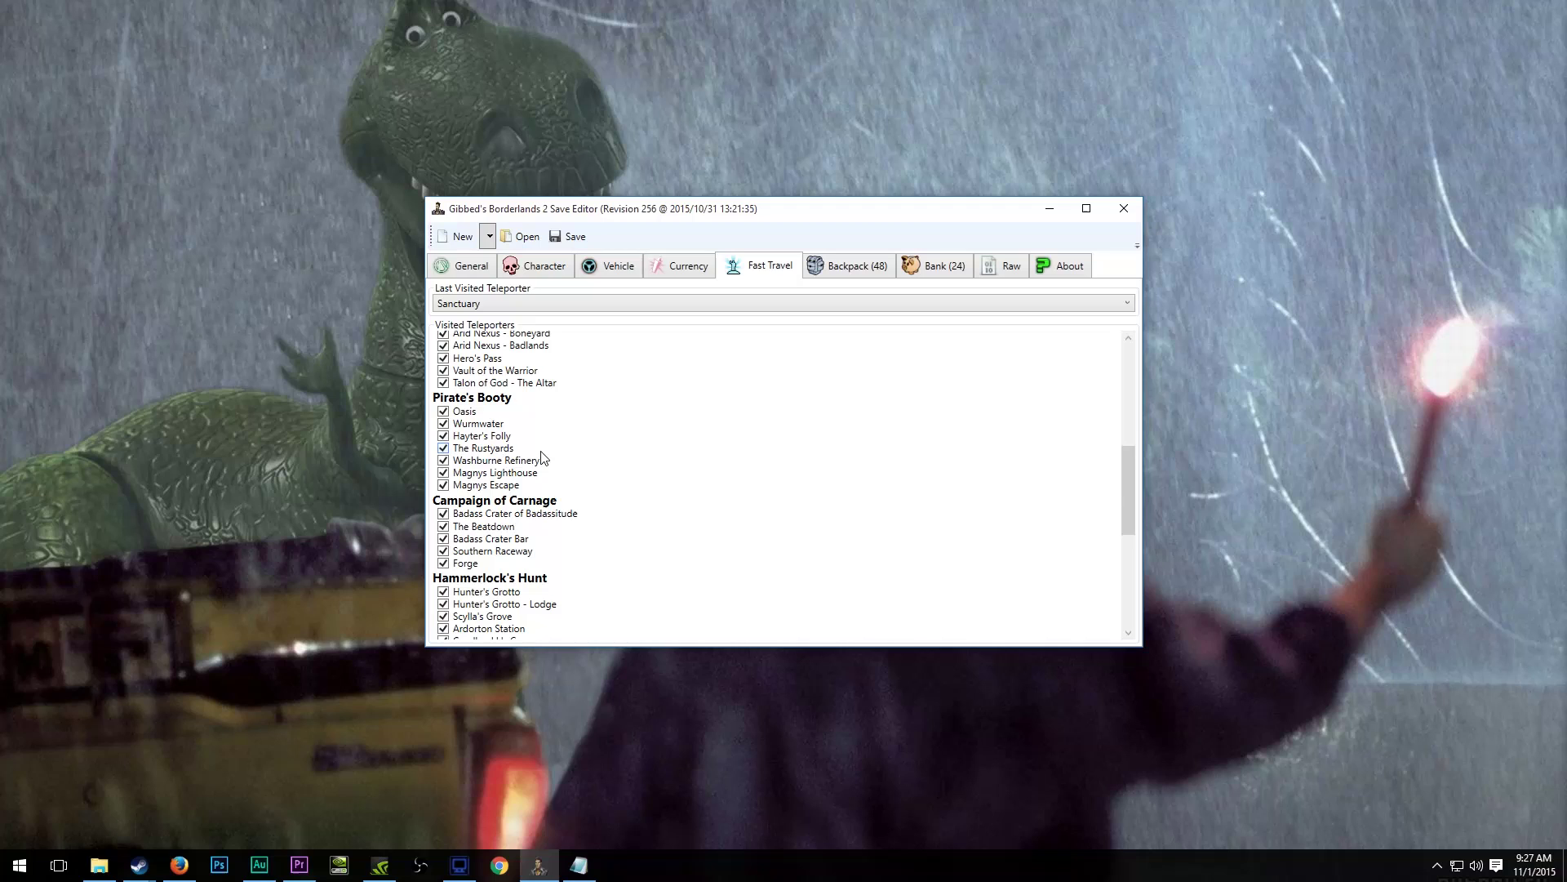
scroll(543, 455, down, 8)
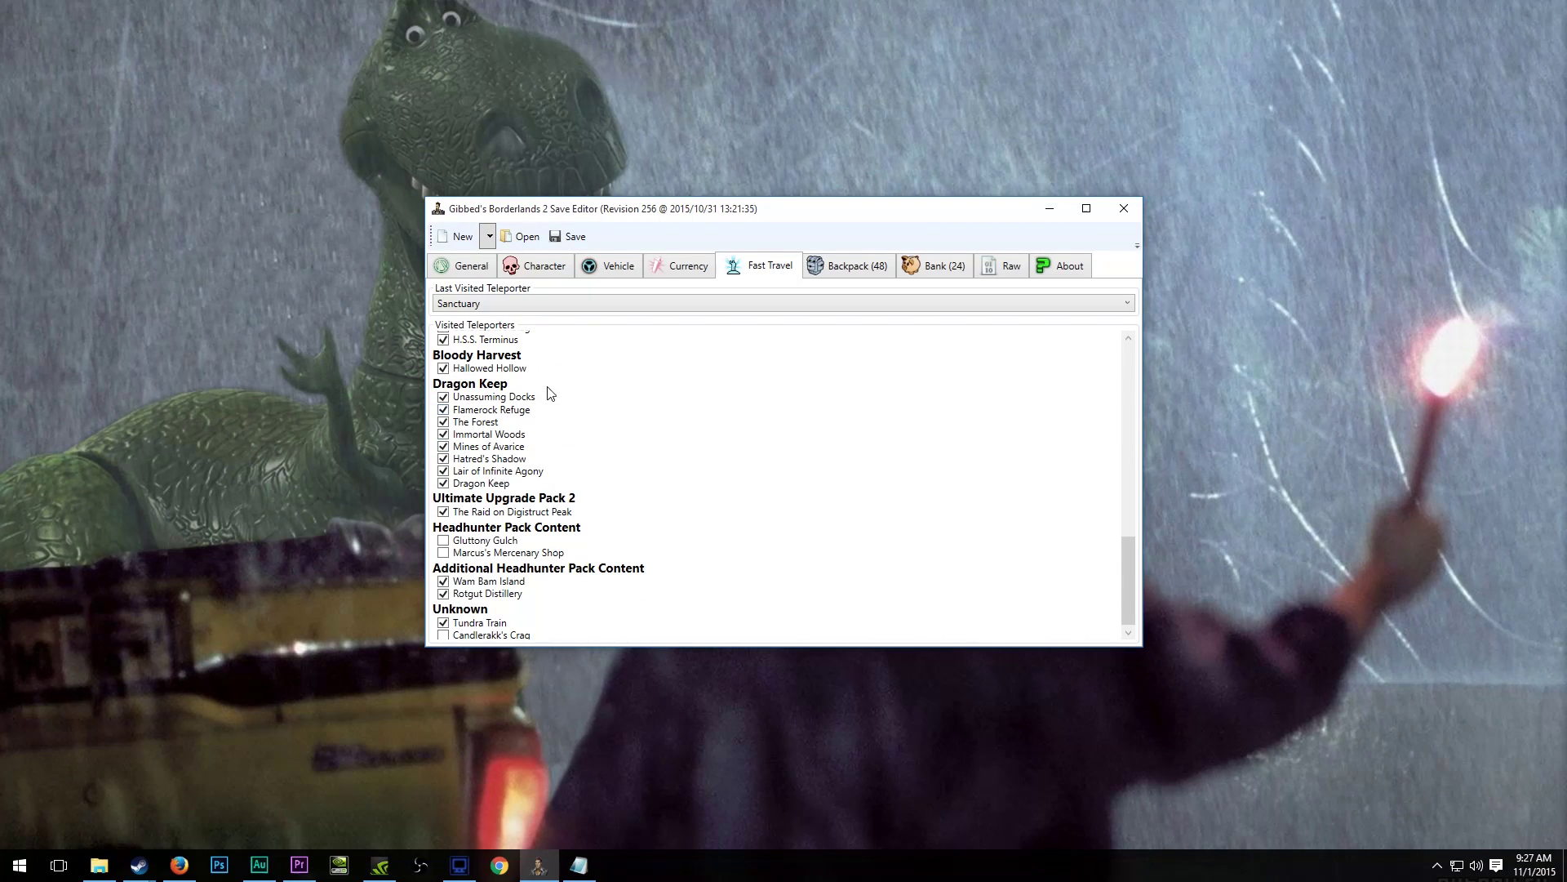
scroll(590, 566, down, 1)
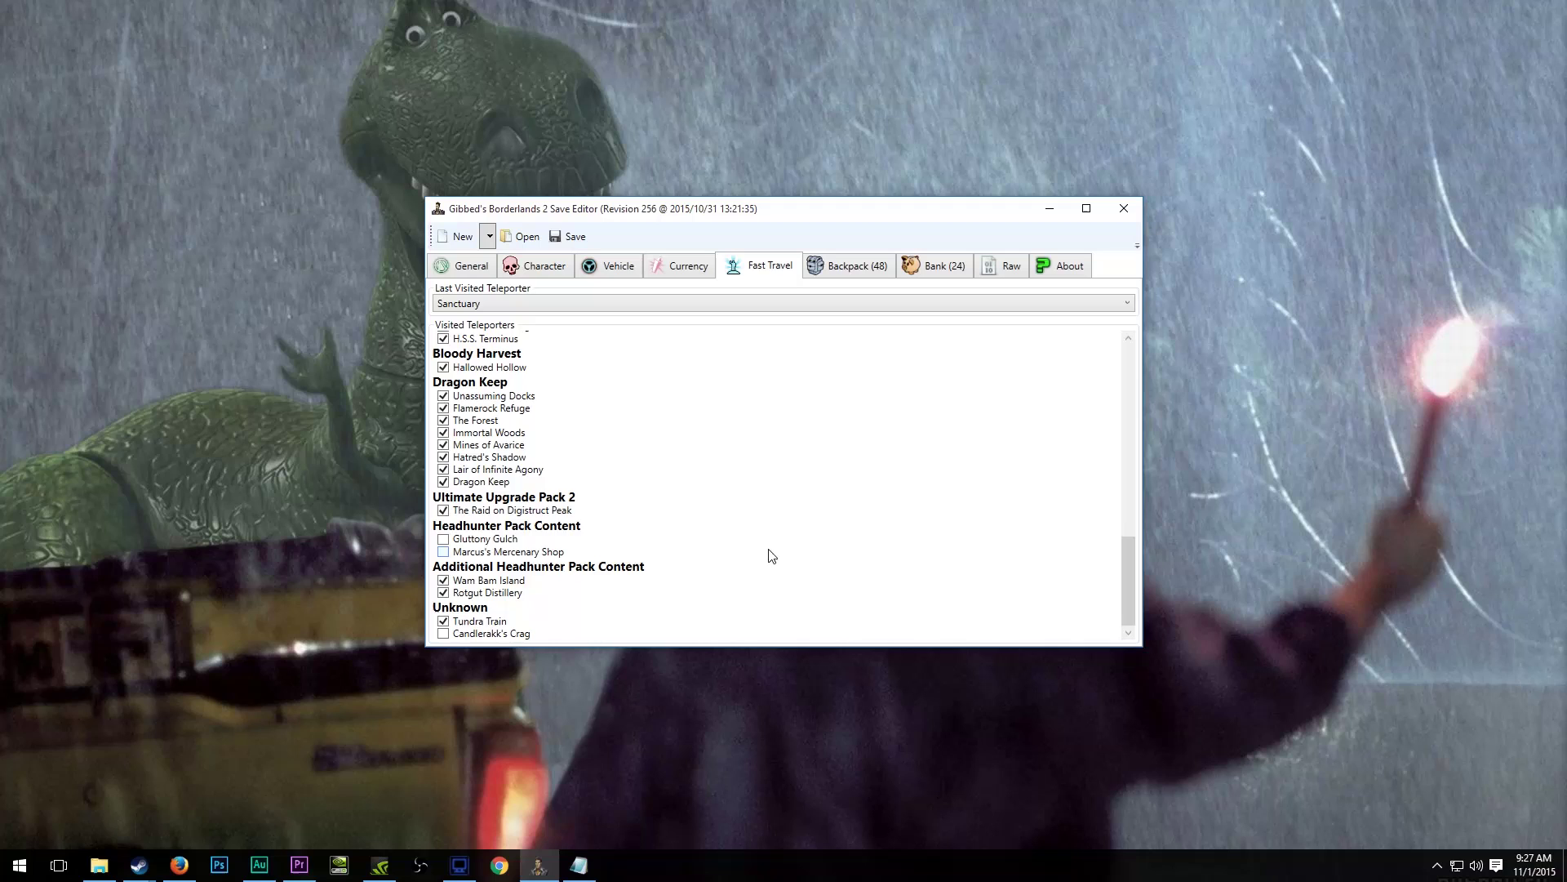
scroll(821, 560, up, 20)
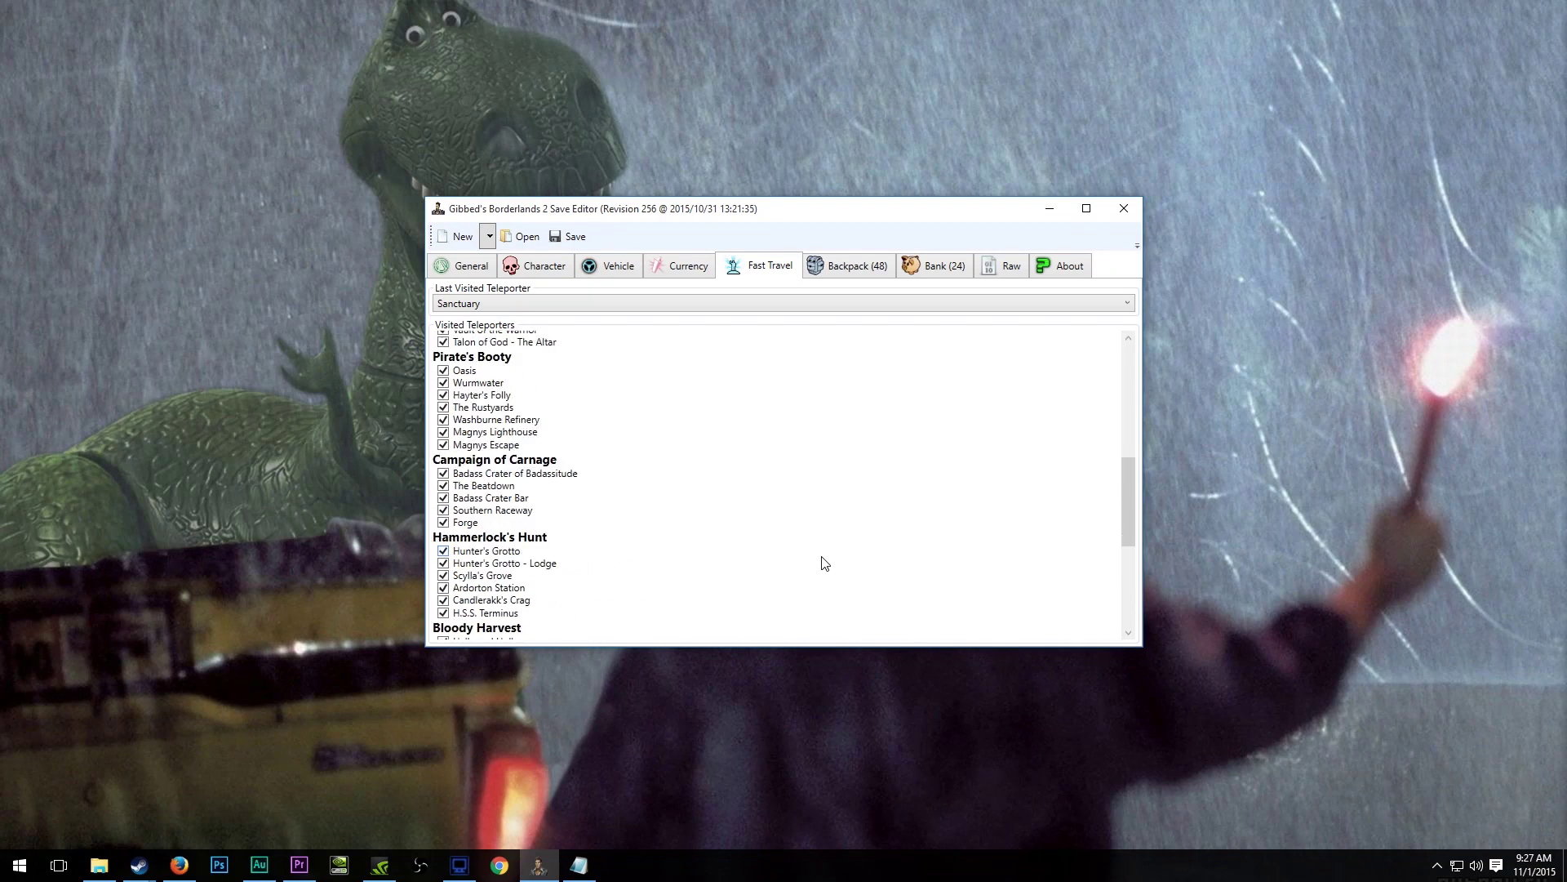
Enlarge the editor window and examine the parts of the equipped Aquamarine Rakehell and Banbury Pimpernel in the backpack.
click(866, 273)
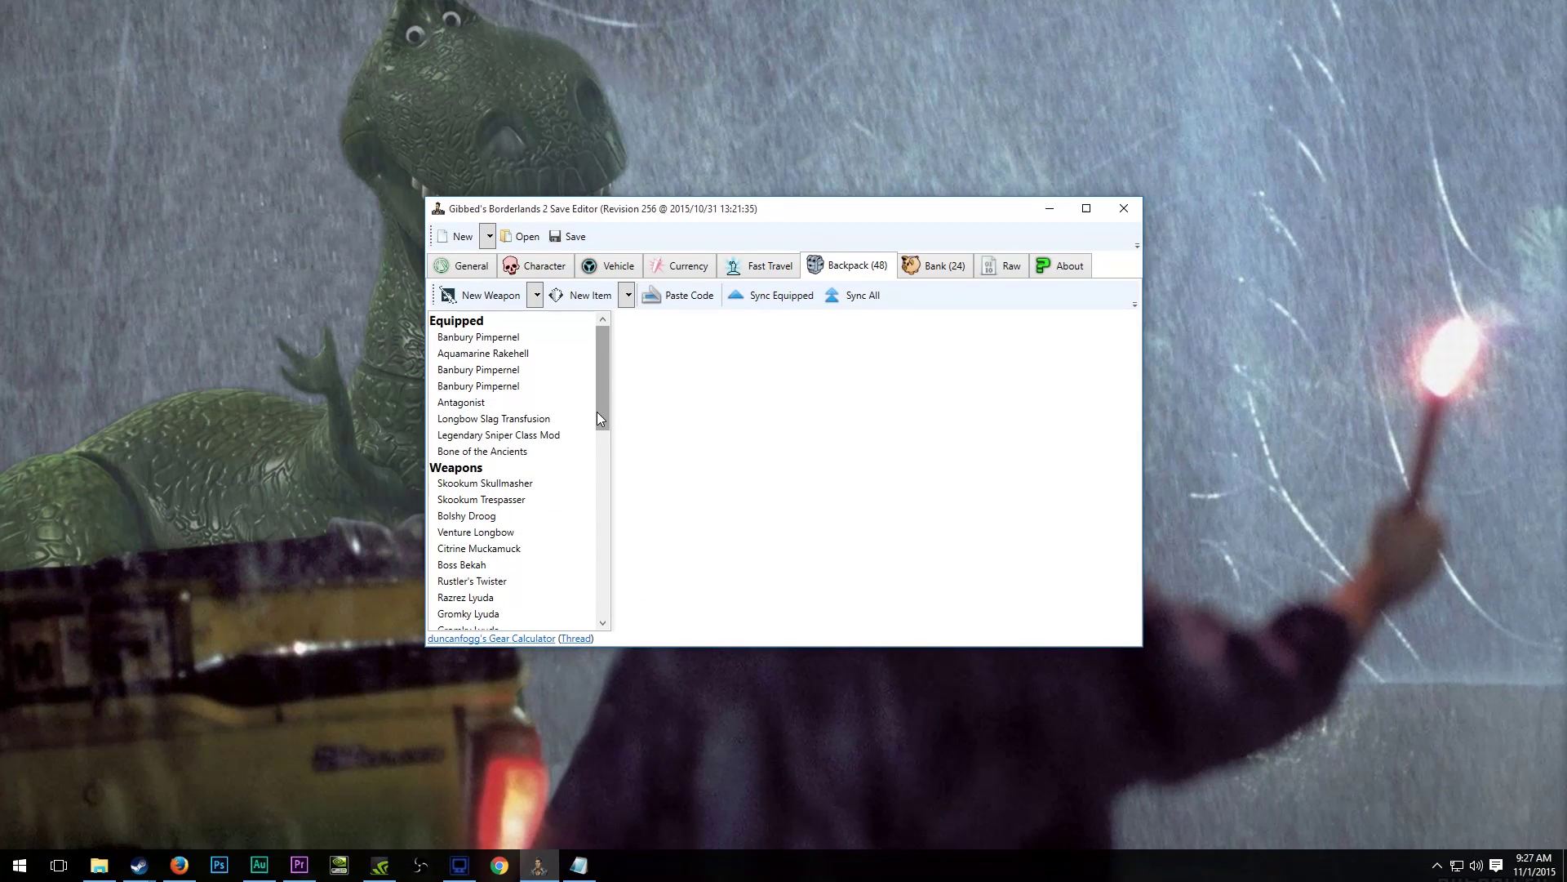
drag(596, 410, 631, 405)
click(549, 354)
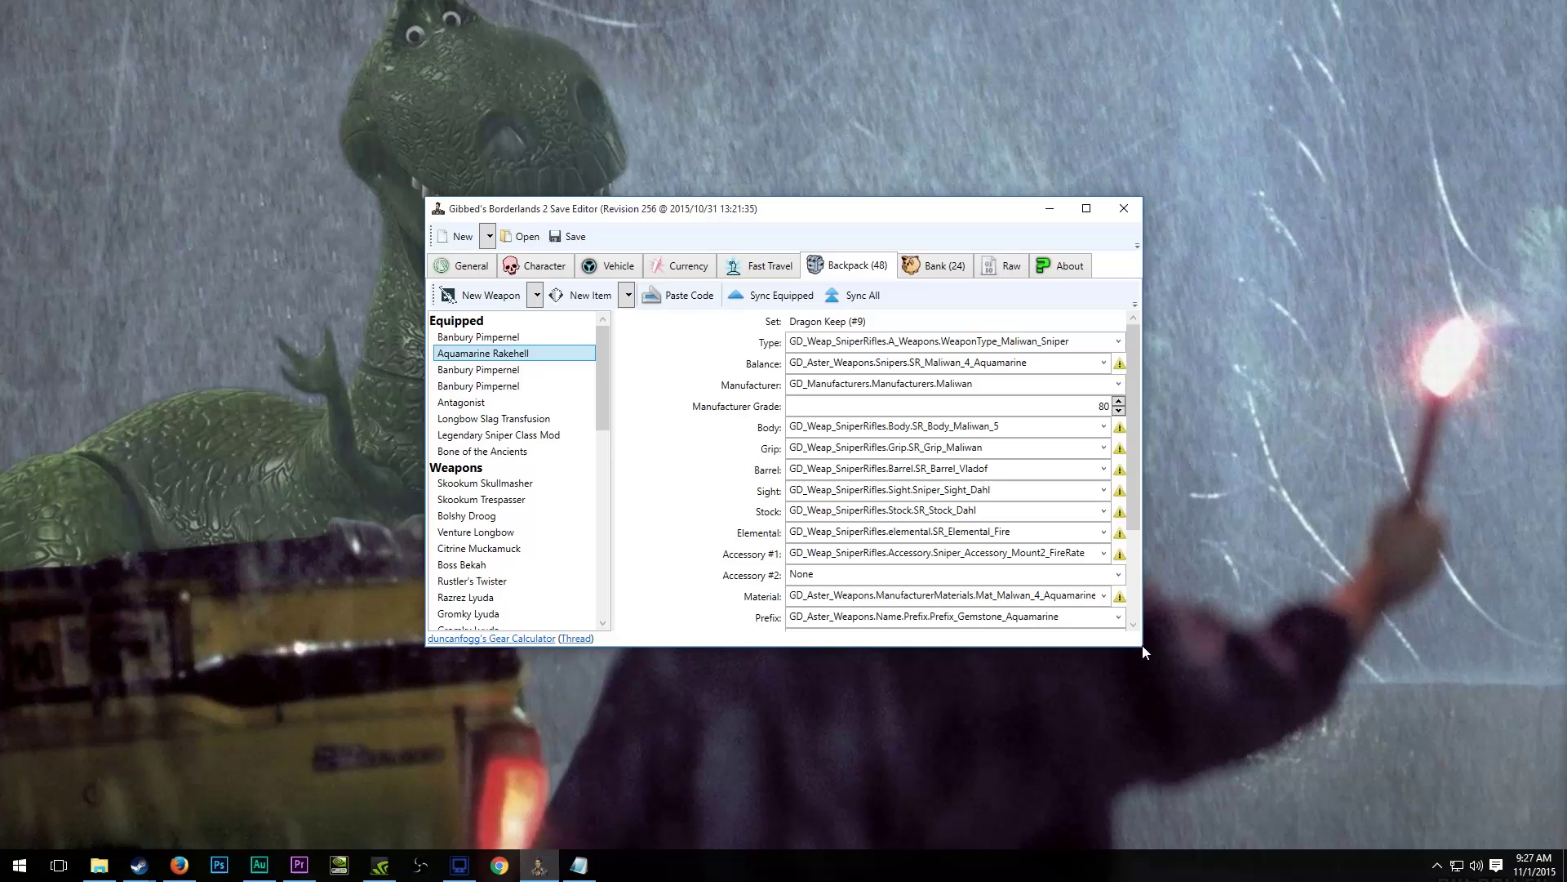
drag(1140, 647, 1435, 804)
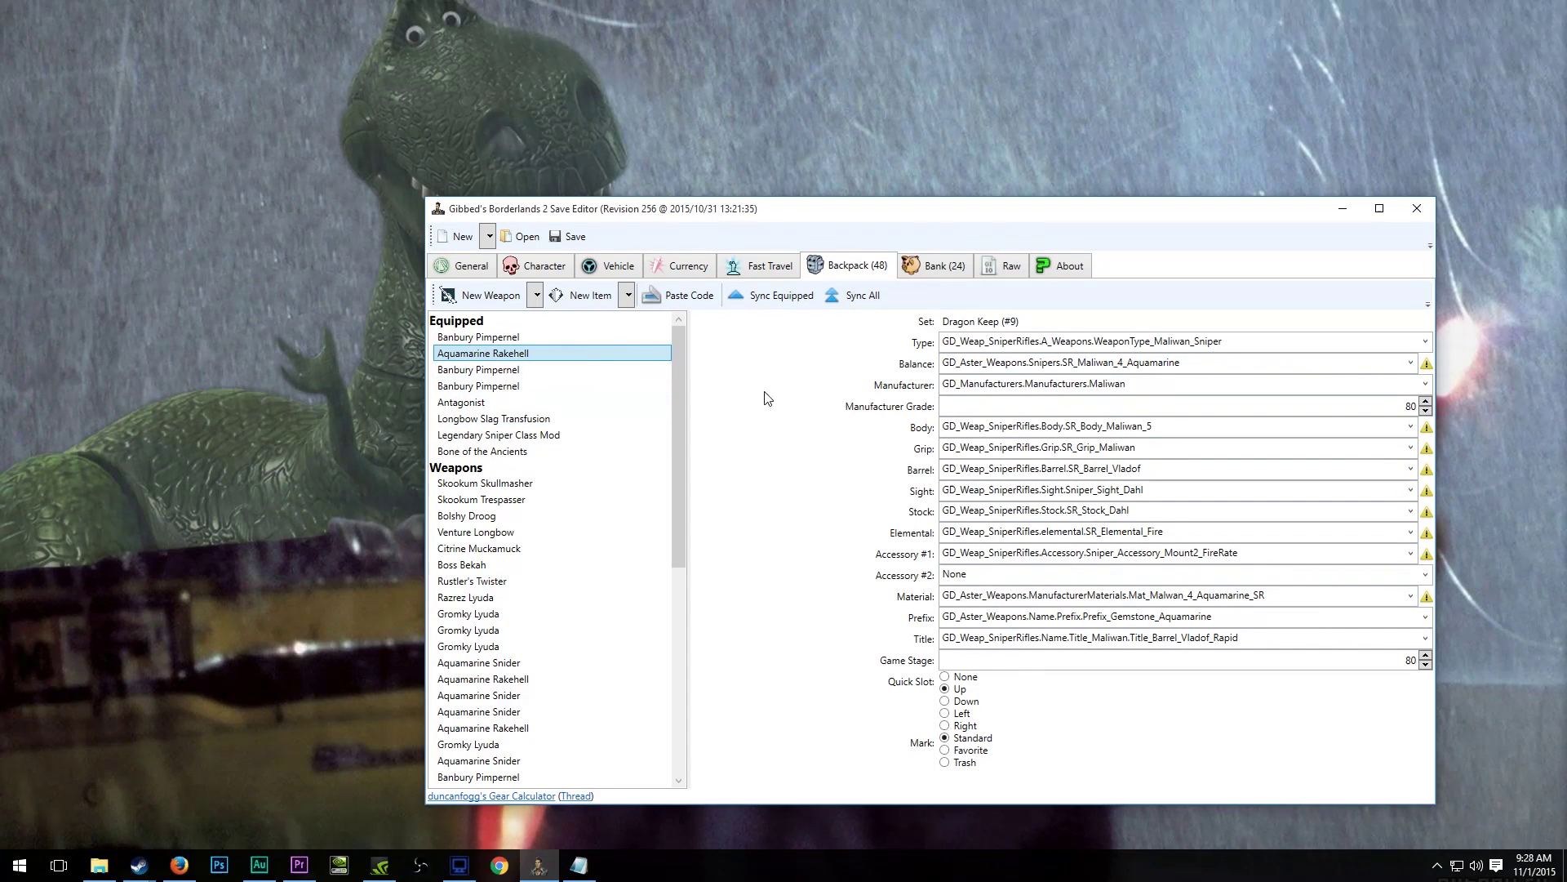
click(552, 371)
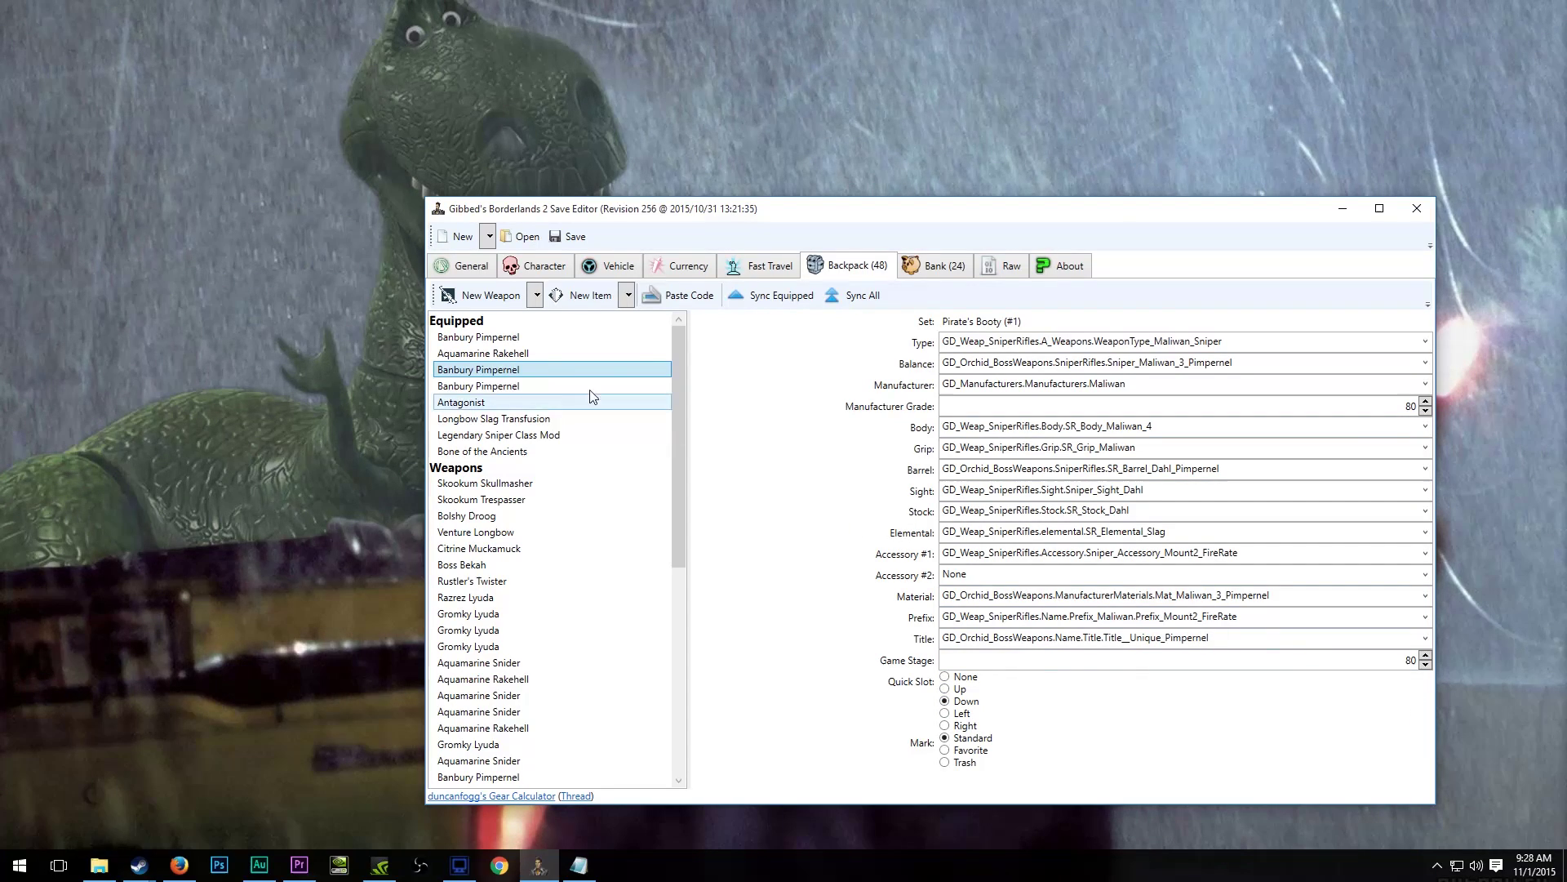
Add a new weapon from the Hammerlock's Hunt set to the backpack and set its type to GD_Weap_Shotgun.A_Weapons.WT_Jakobs_Shotgun.
click(537, 296)
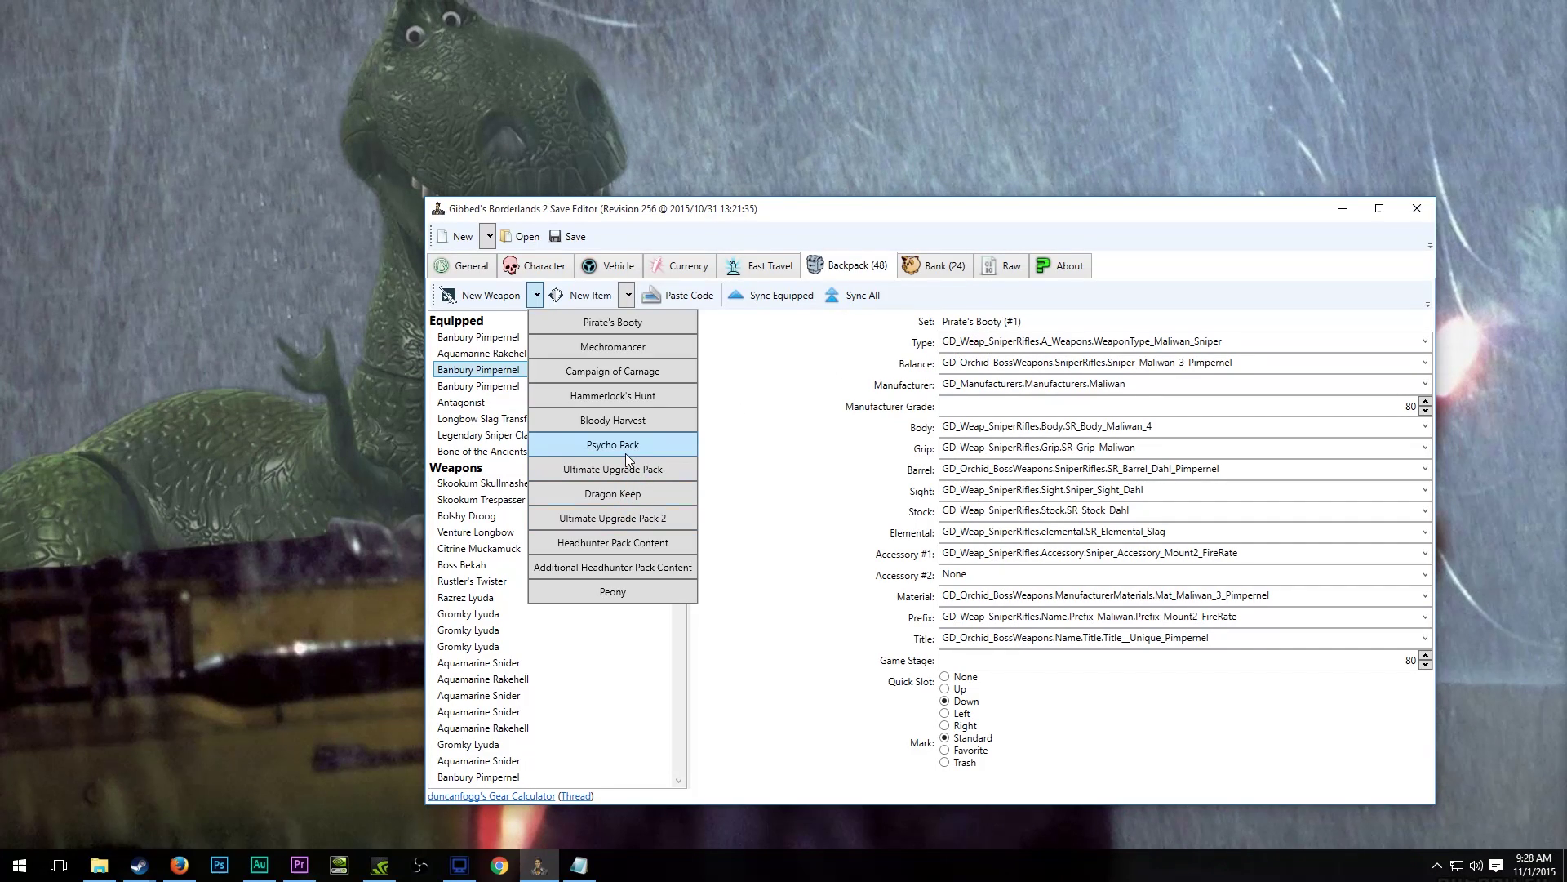
click(625, 397)
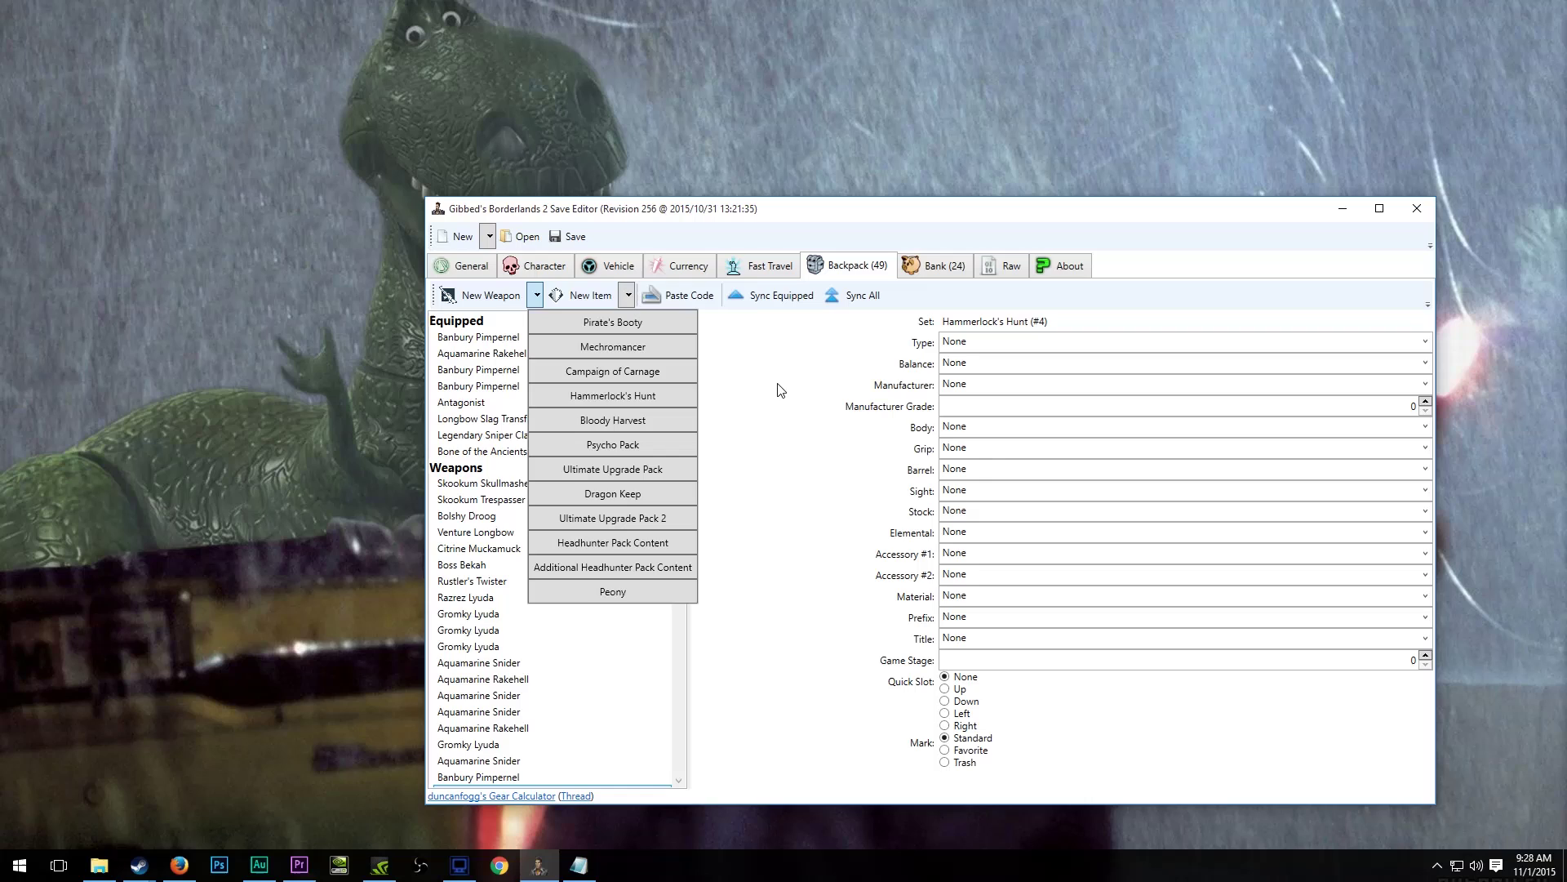
click(1425, 343)
scroll(1295, 494, down, 3)
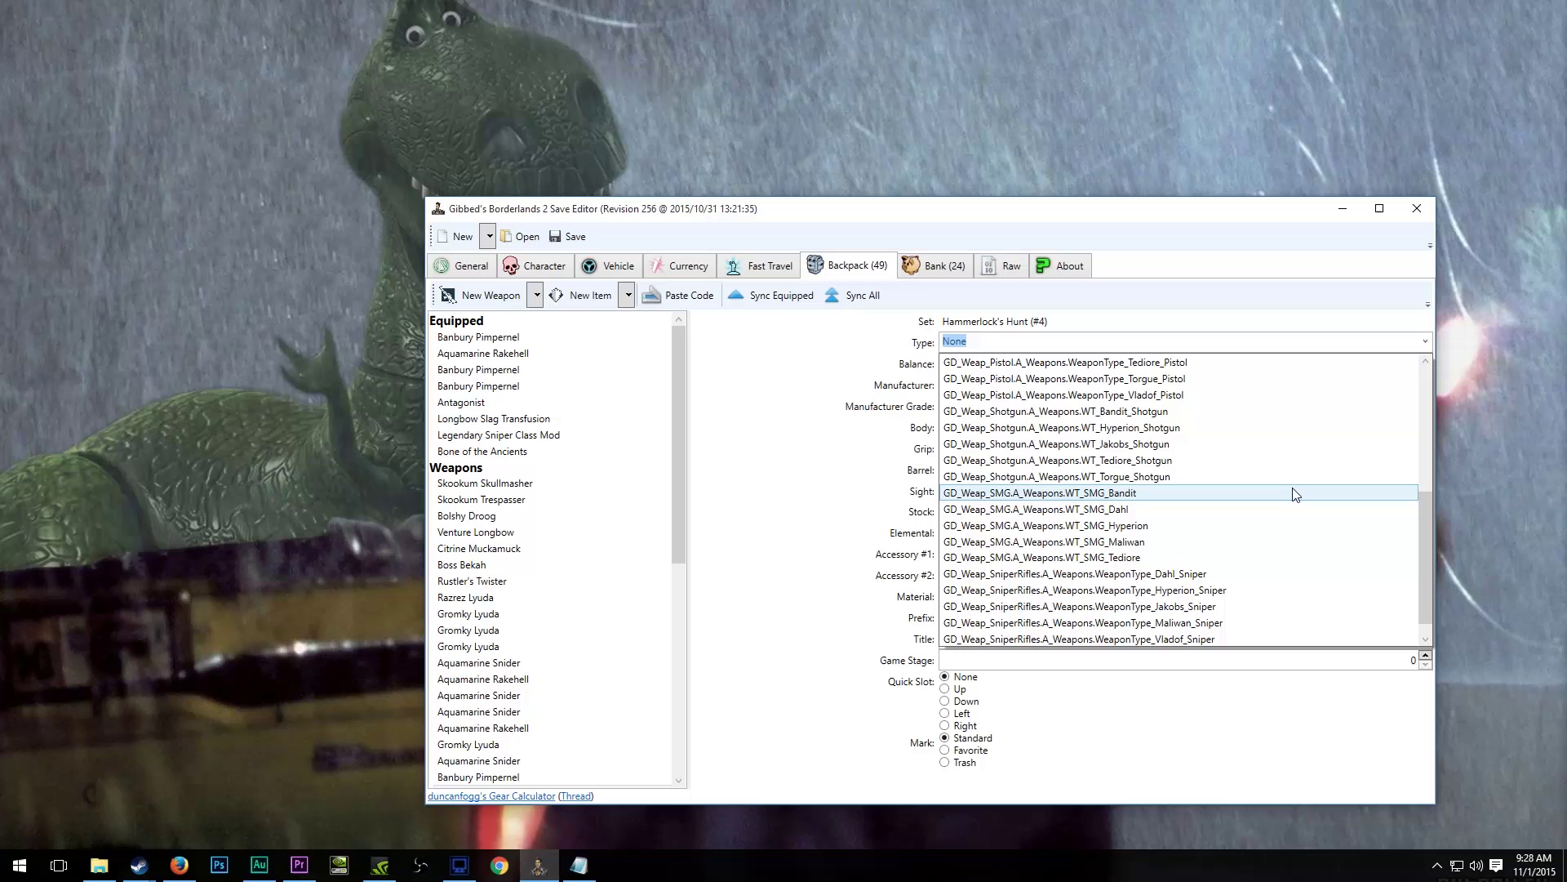
click(1266, 445)
Set the new shotgun's balance to GD_Sage_Weapons.Shotgun.SG_Jakobs_3_Twister and its manufacturer to GD_Manufacturers.Manufacturers.Jakobs.
click(1425, 363)
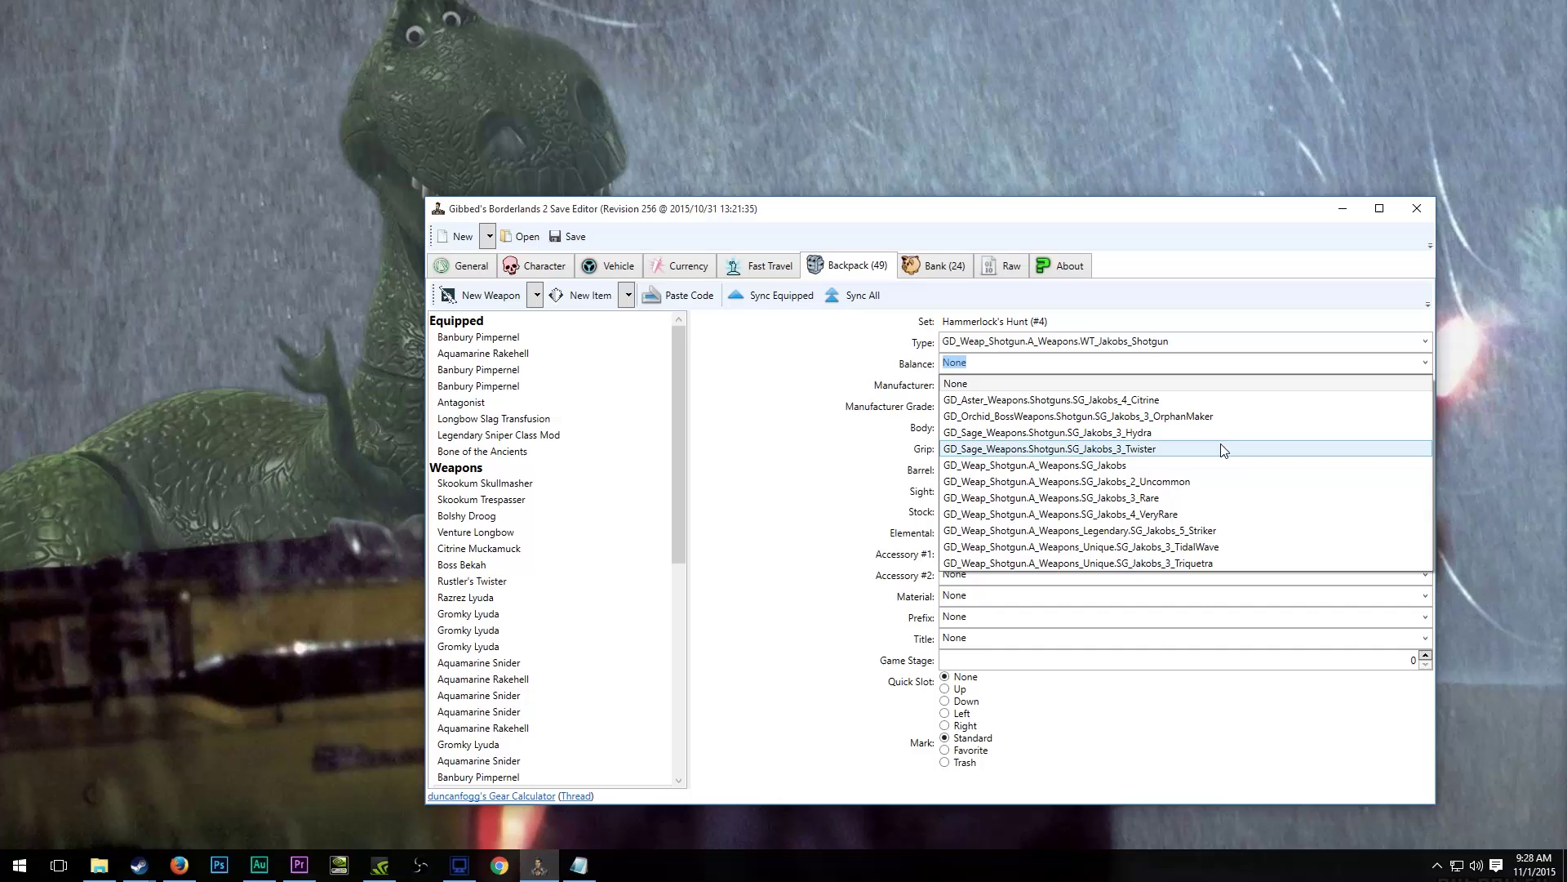
click(1191, 449)
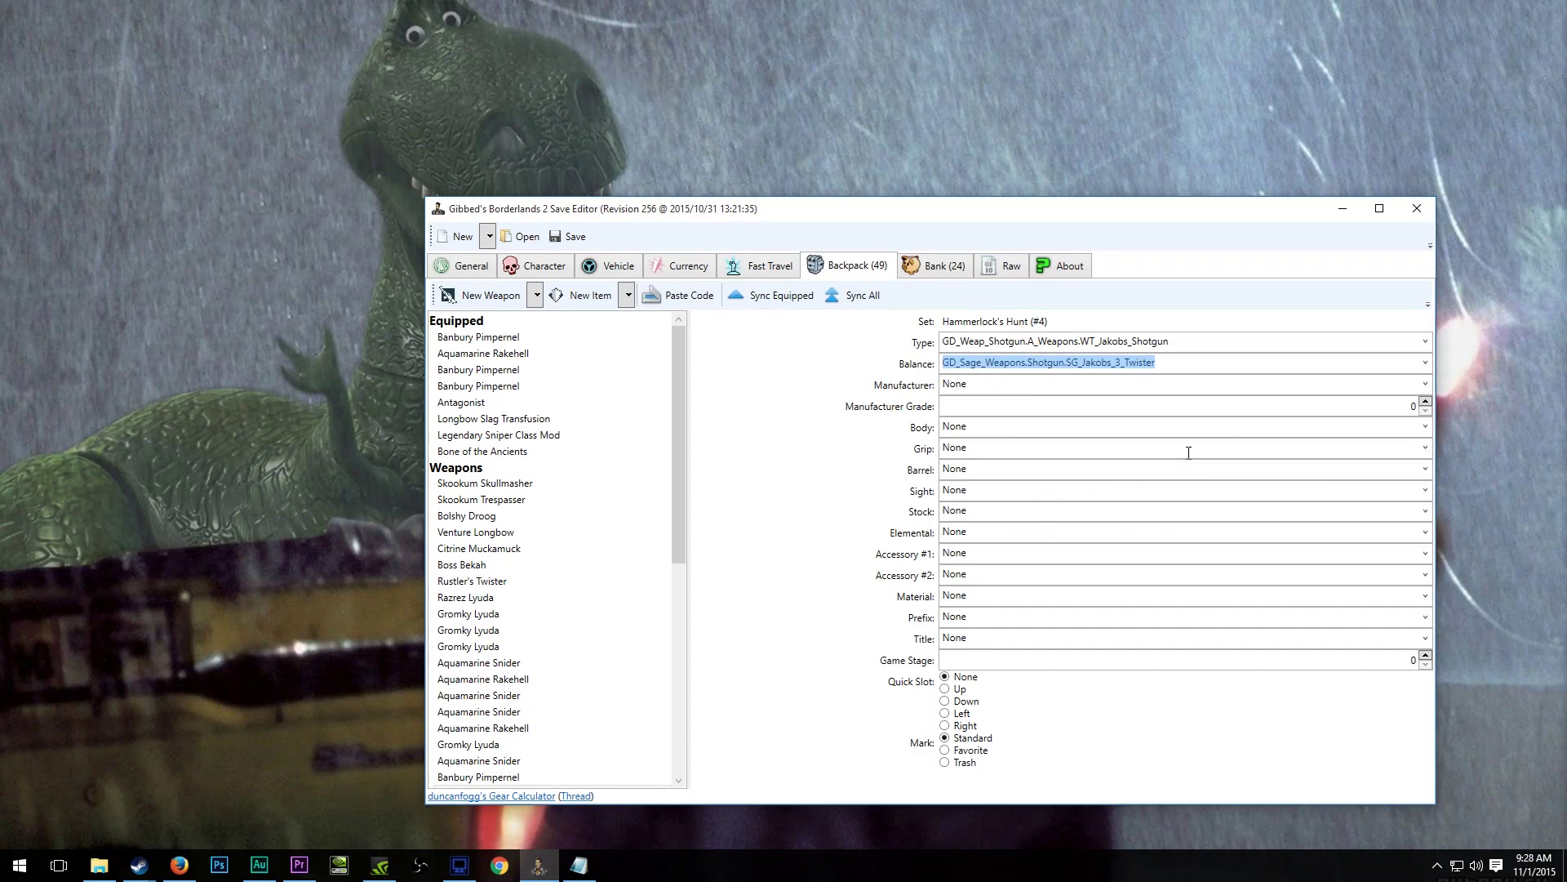
click(1427, 384)
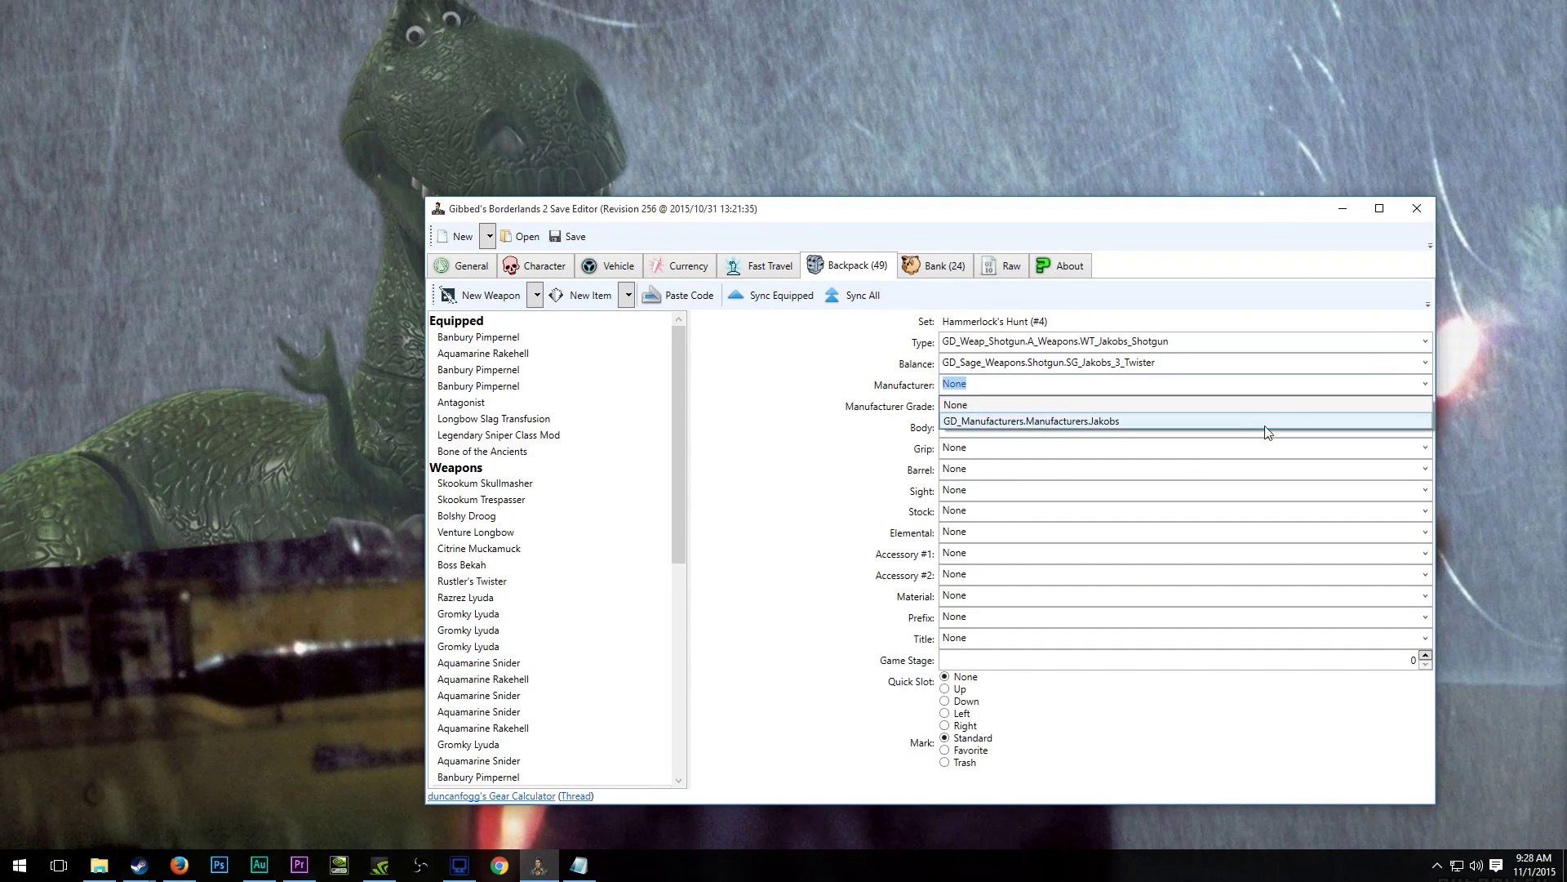
click(1042, 421)
Try Torgue as the new shotgun's manufacturer by editing the value's ending, and change it back to Jakobs.
double_click(1122, 384)
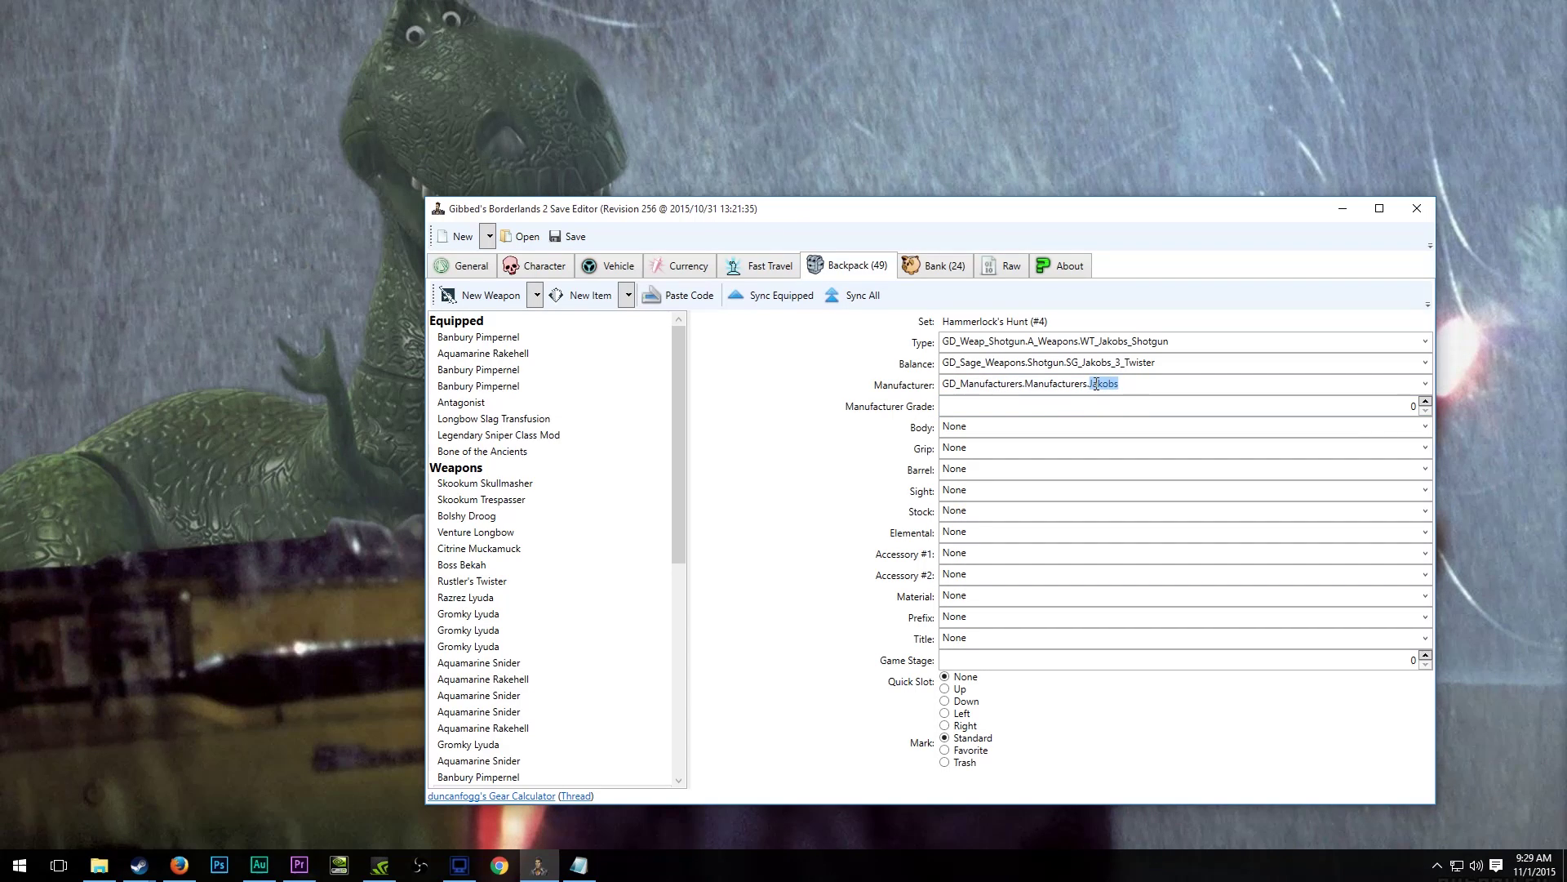
text(Y)
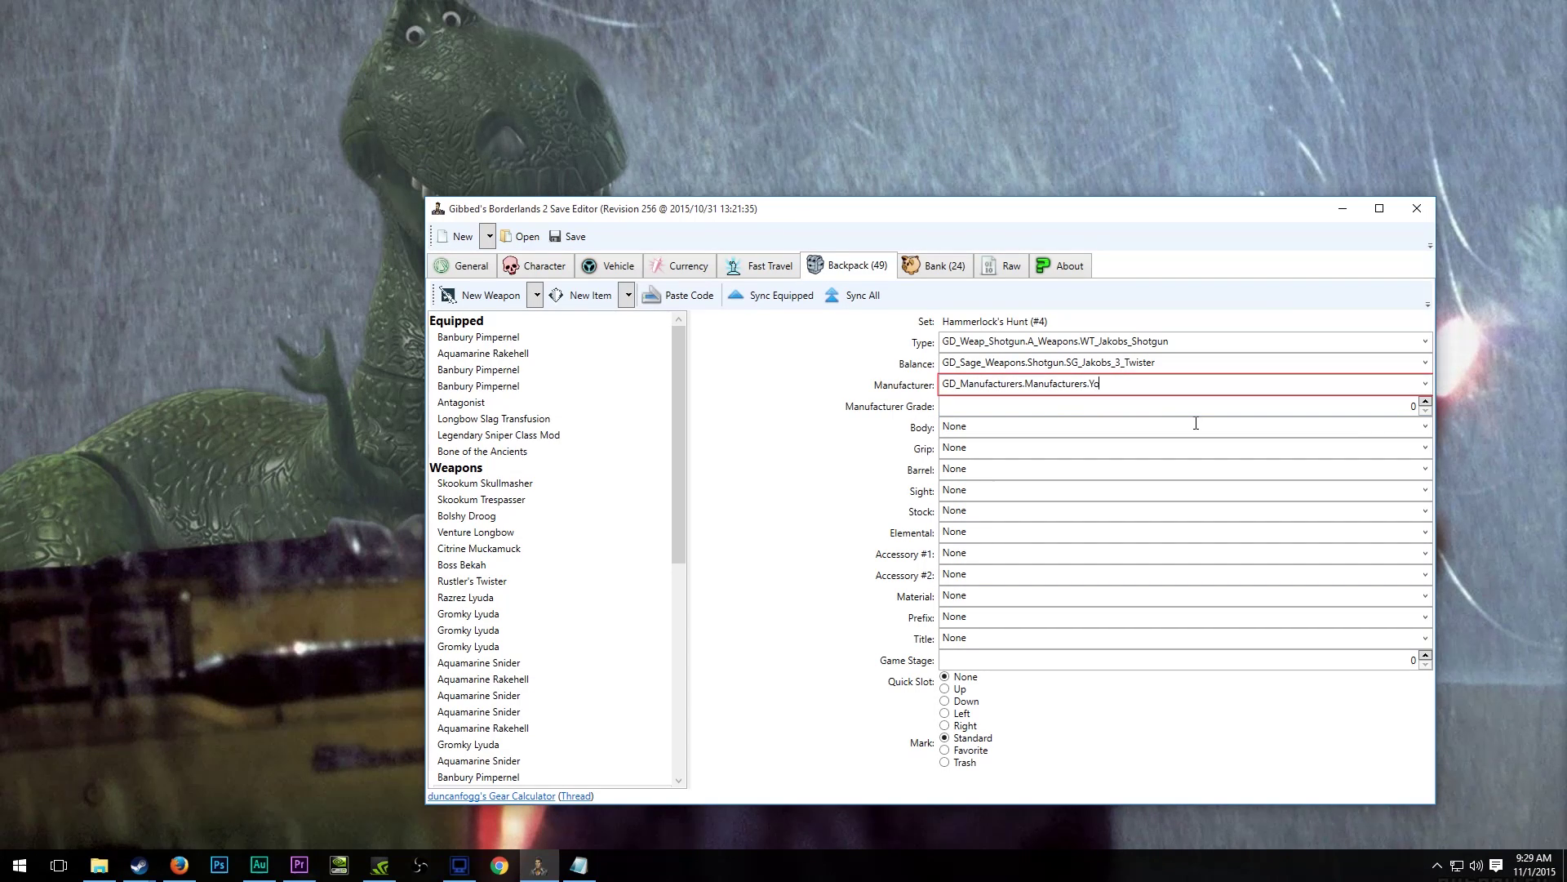
text(orgue)
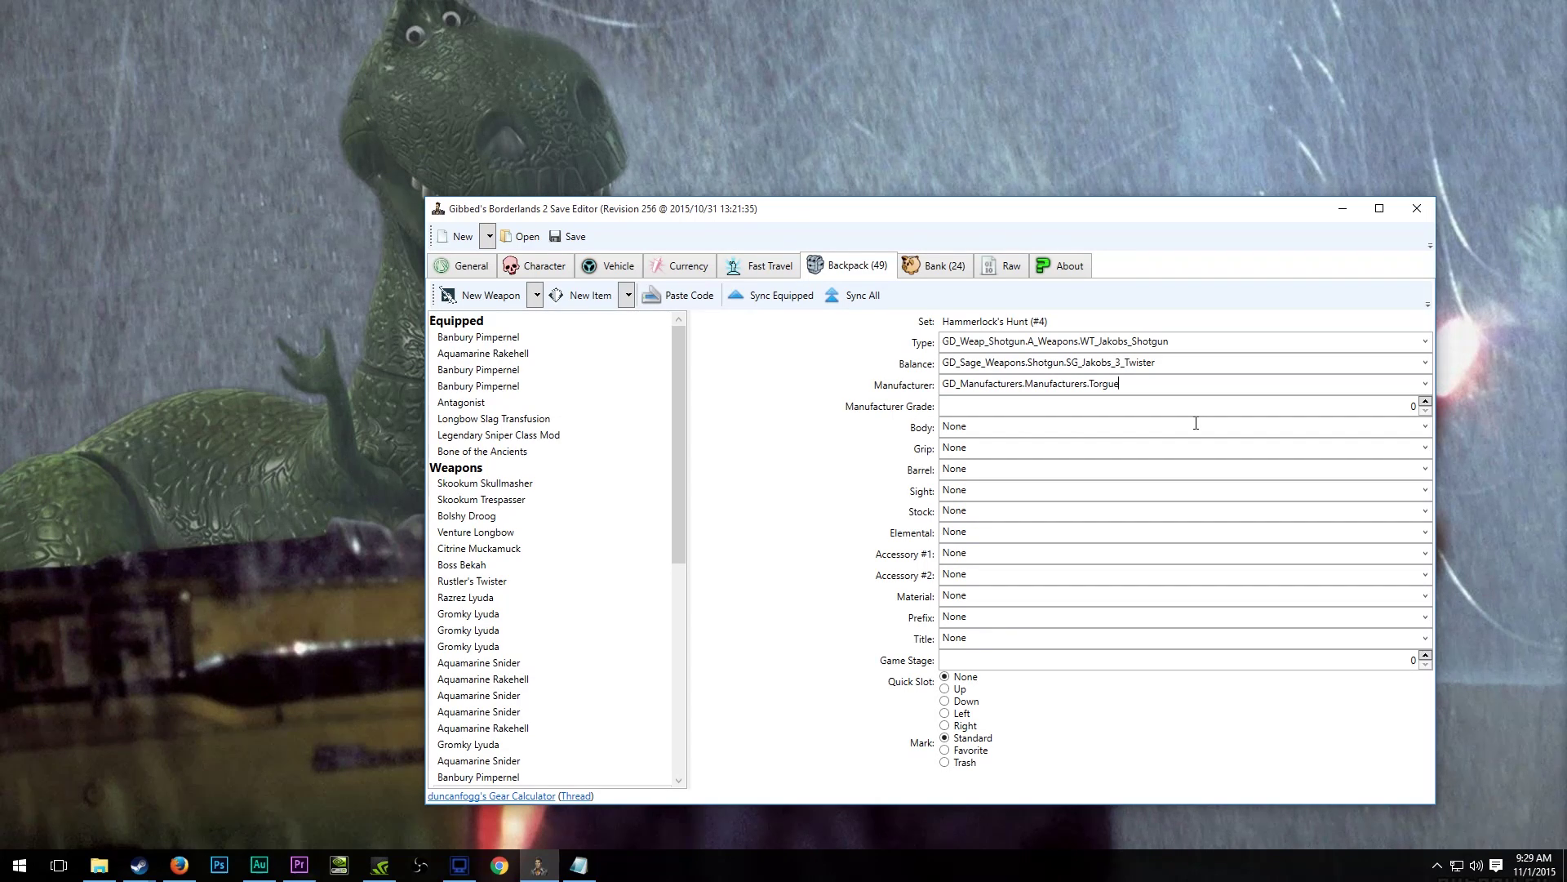
key(BackSpace)
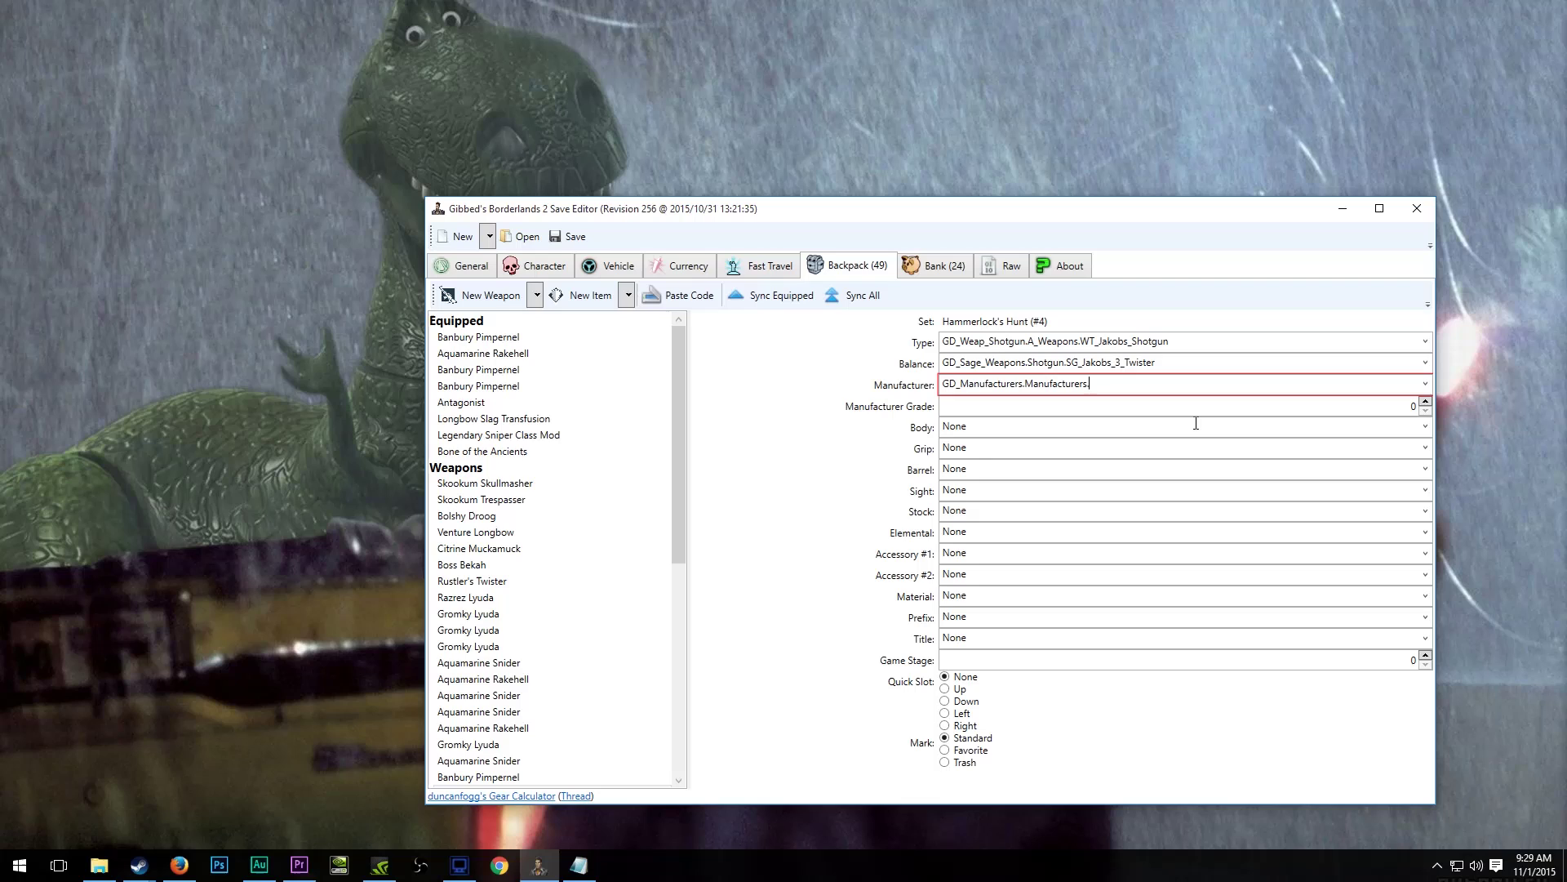
text(Jakobs)
key(End)
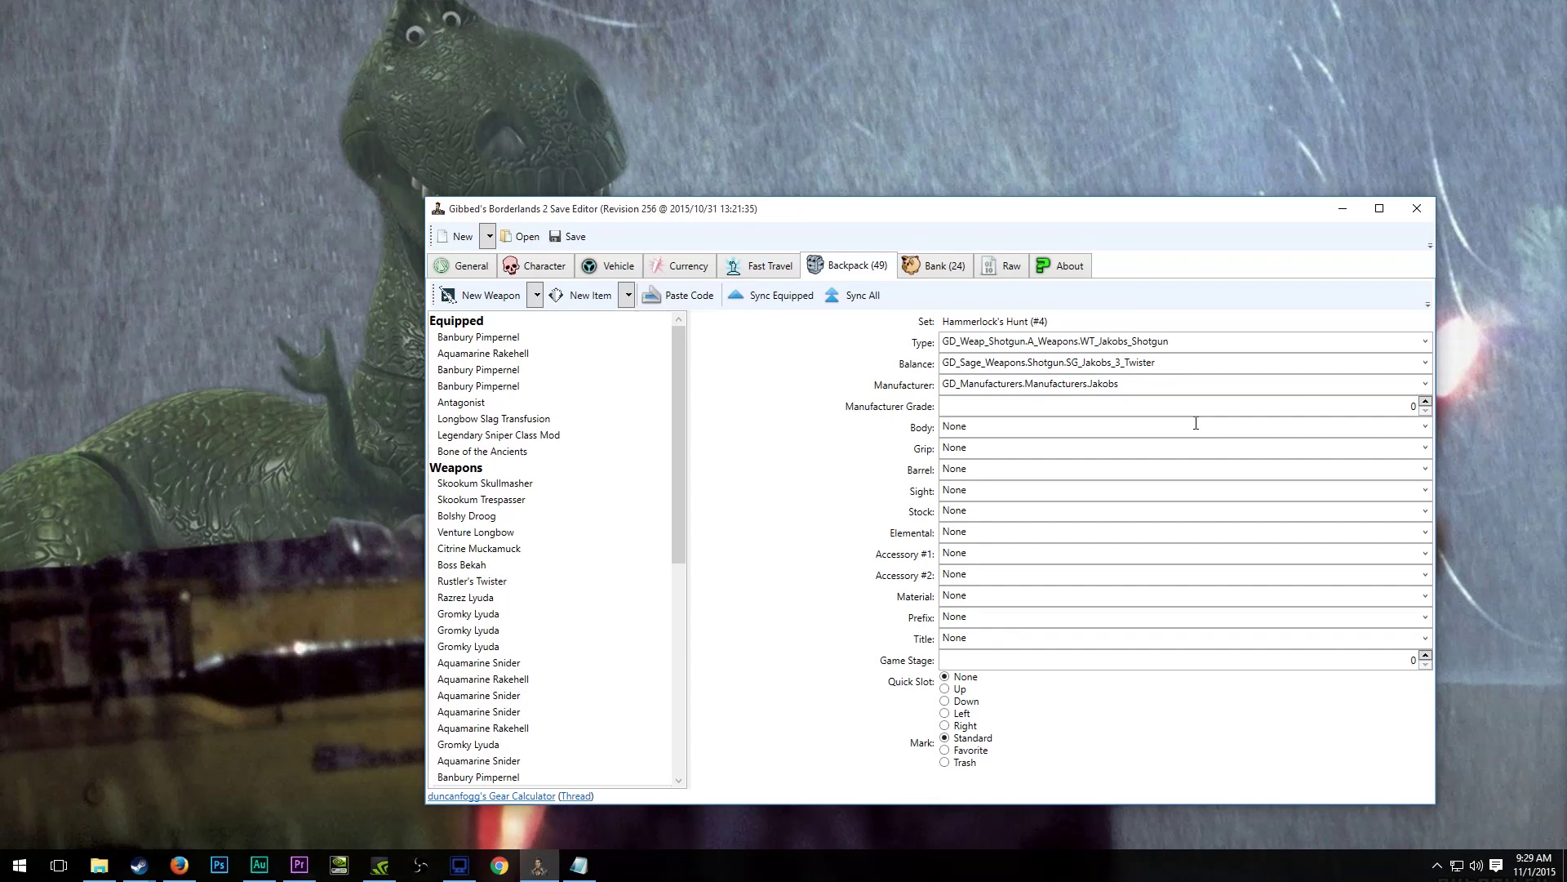
Set both the manufacturer grade and the game stage of the new shotgun to 80.
key(Tab)
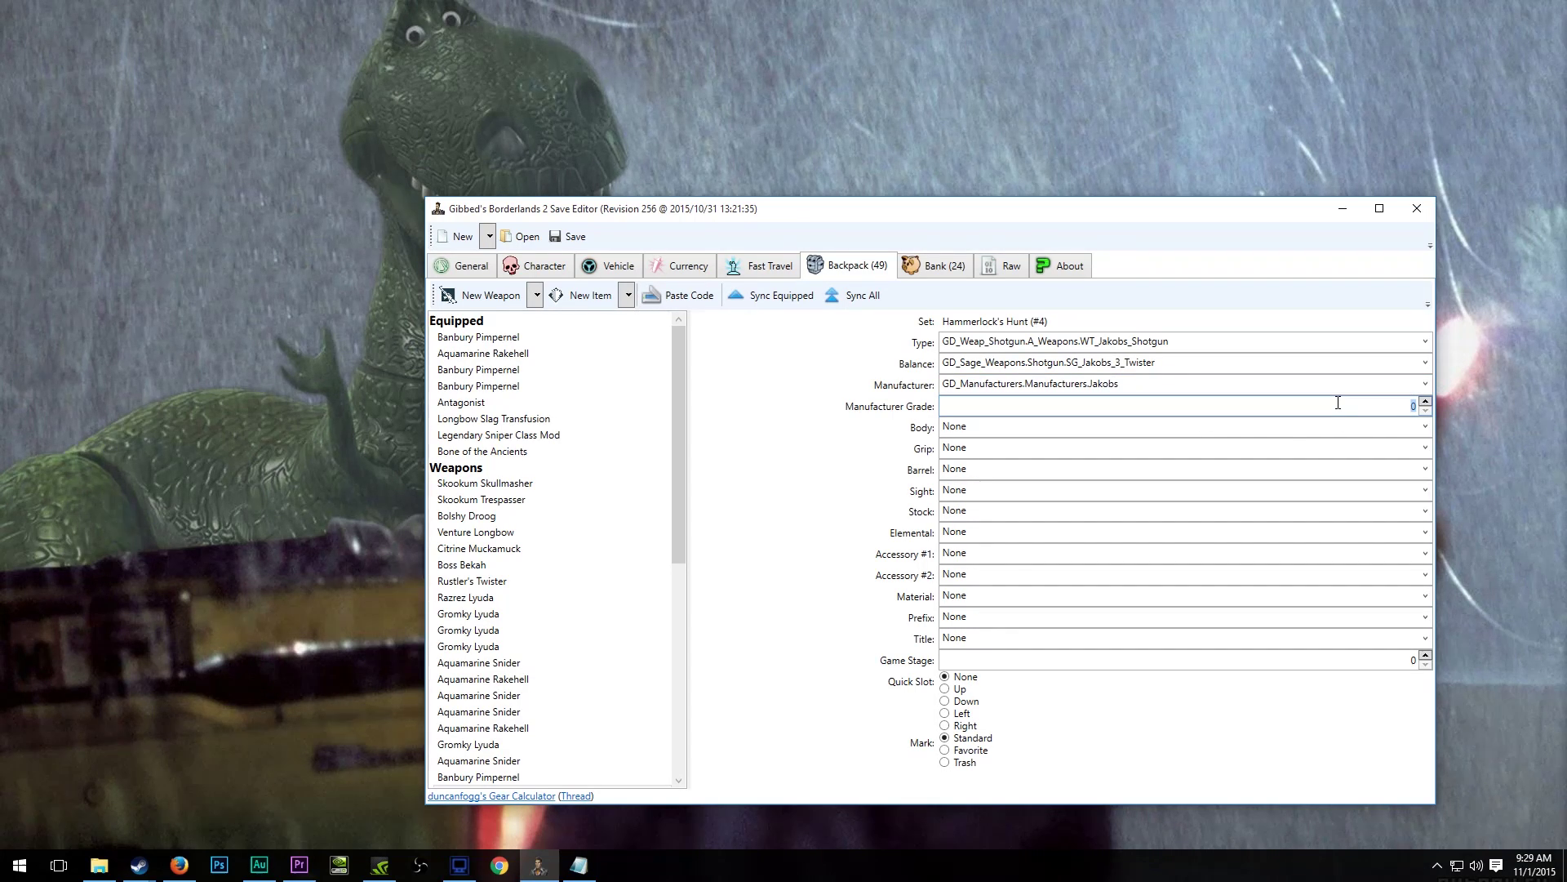
text(80)
click(1376, 665)
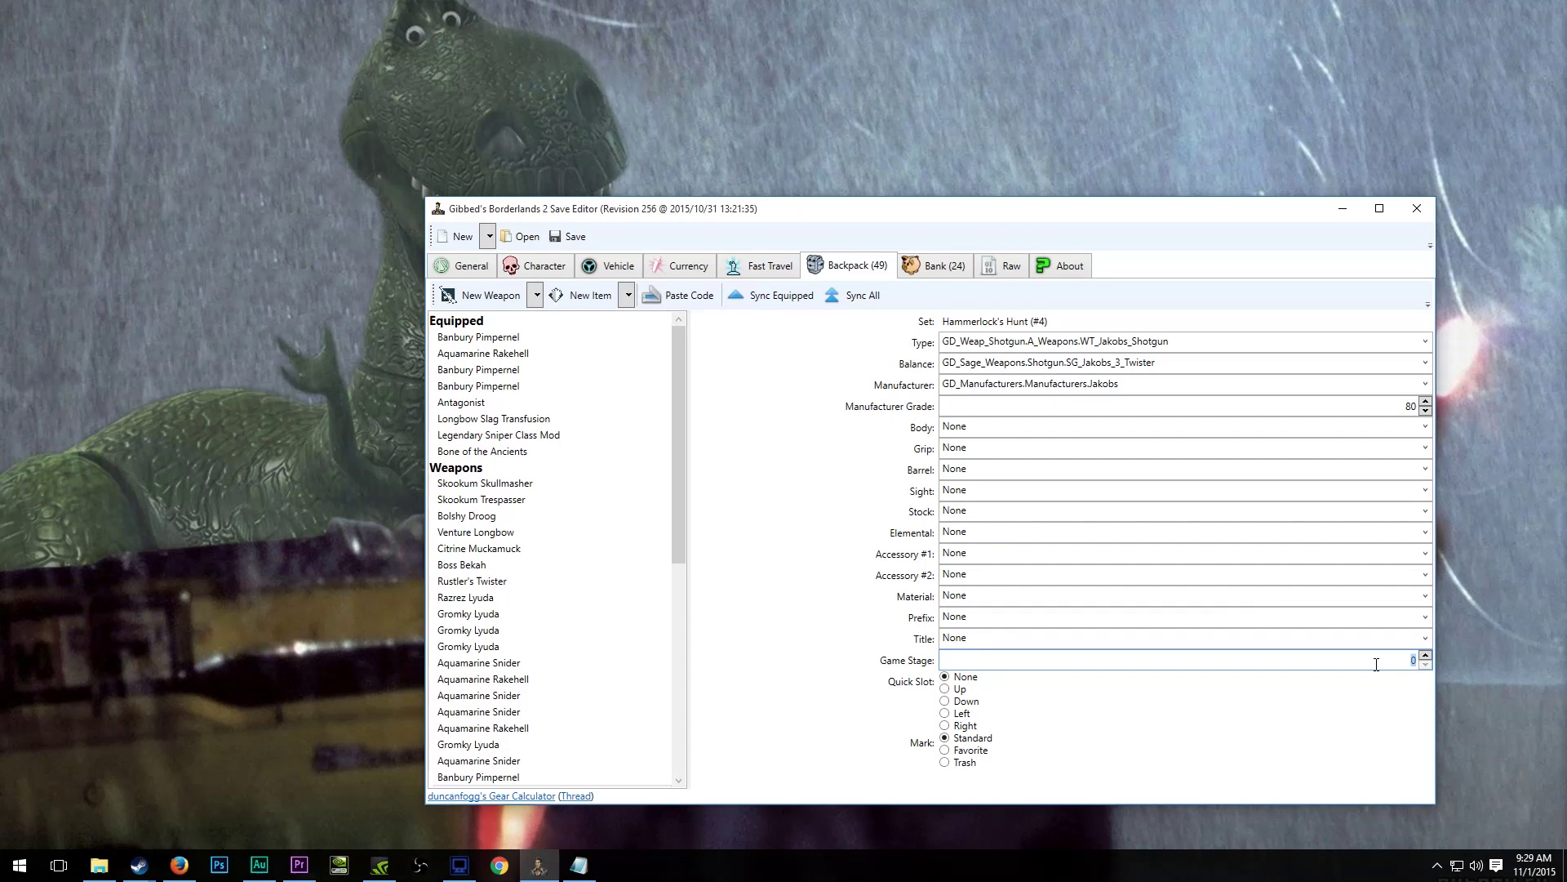
text(80)
Set the new shotgun's body to GD_Weap_Shotgun.Body.SG_Body_Jakobs_4 and its grip to GD_Weap_Shotgun.Grip.SG_Grip_Jakobs.
click(1422, 426)
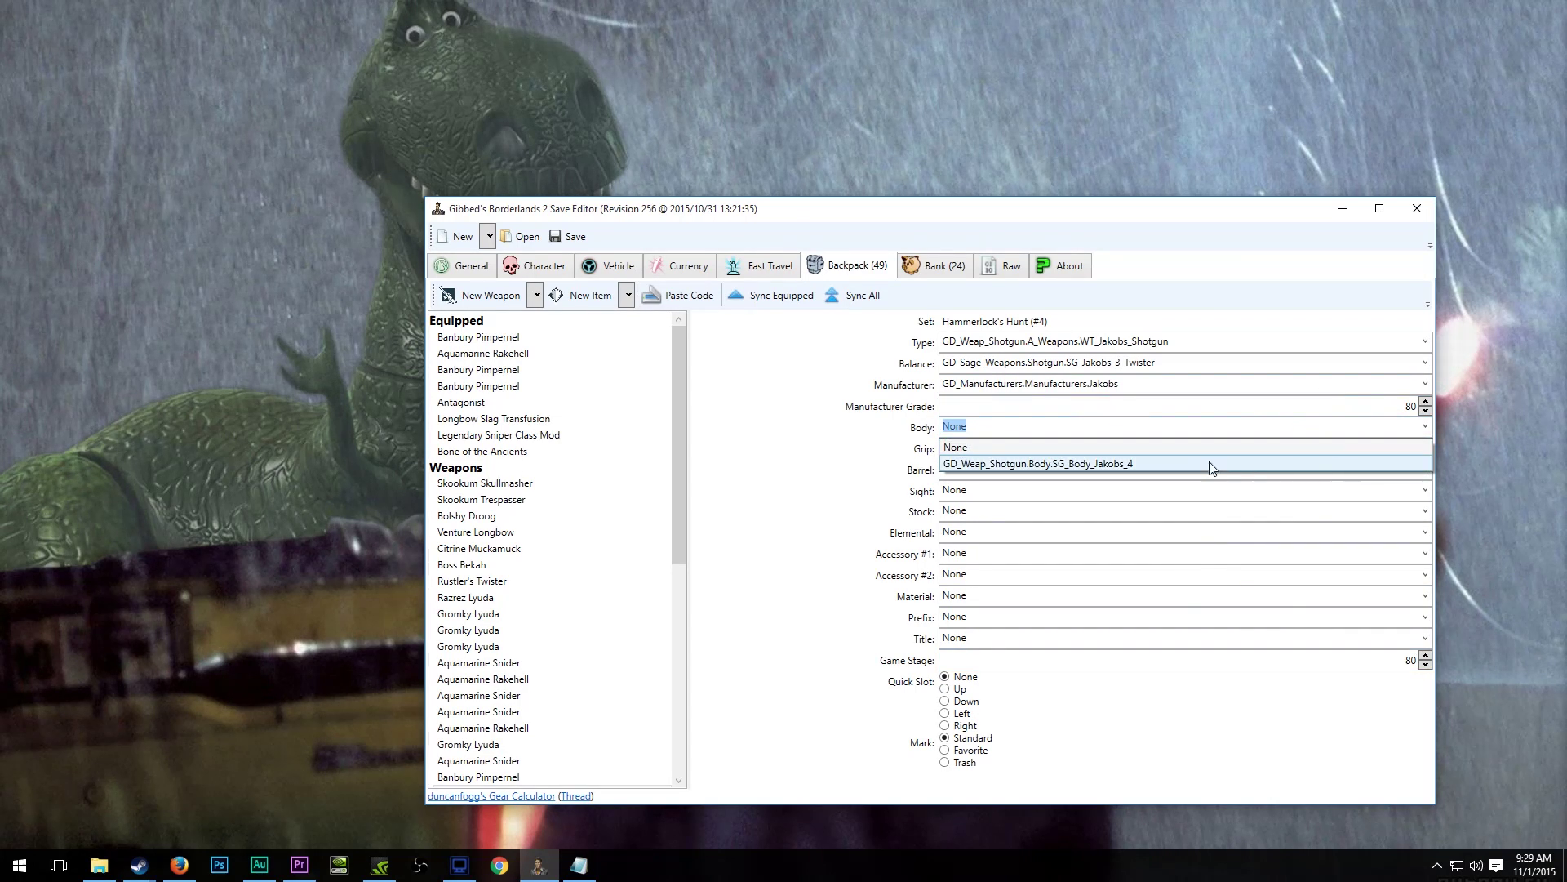
click(1125, 463)
click(1426, 448)
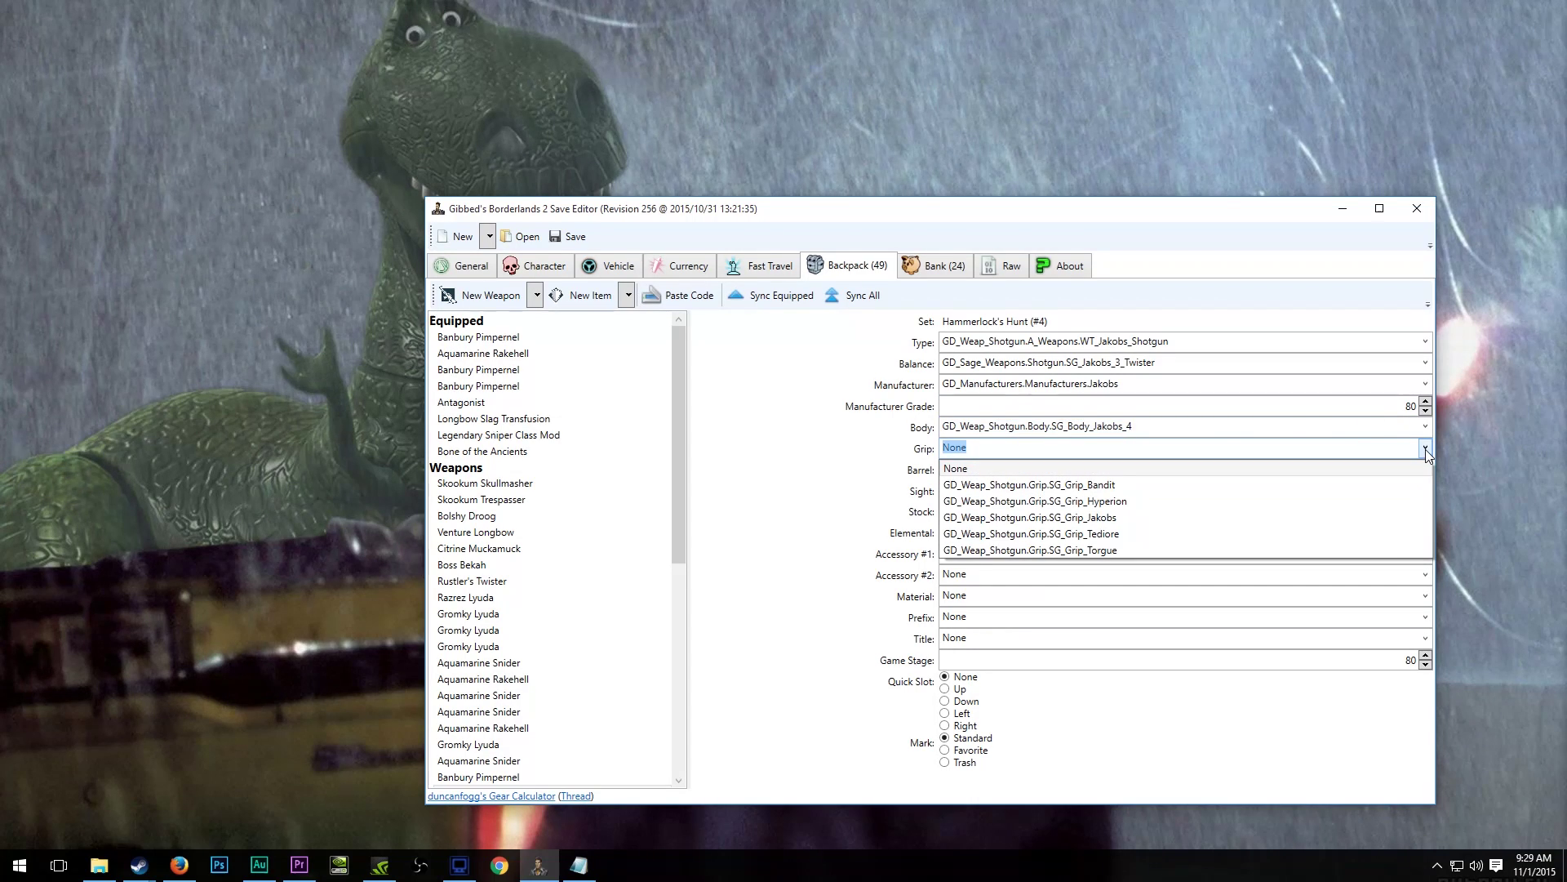
click(1114, 518)
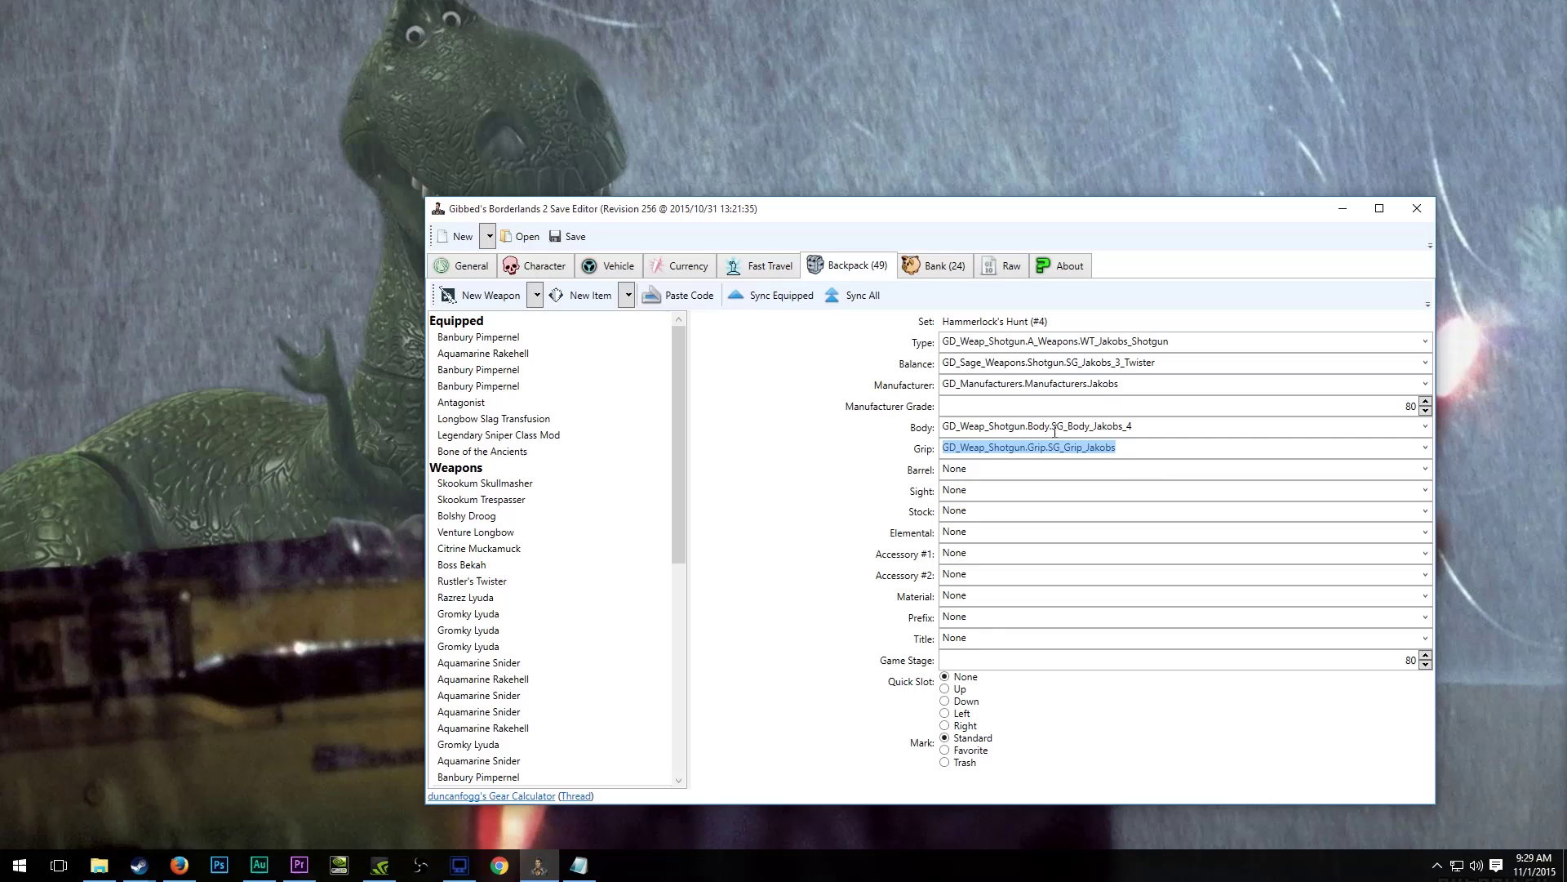
Set the new shotgun's barrel to GD_Sage_Weapons.Shotgun.SG_Barrel_Torgue_Twister and its sight to GD_Weap_Shotgun.Sight.SG_Sight_Torgue.
click(1426, 470)
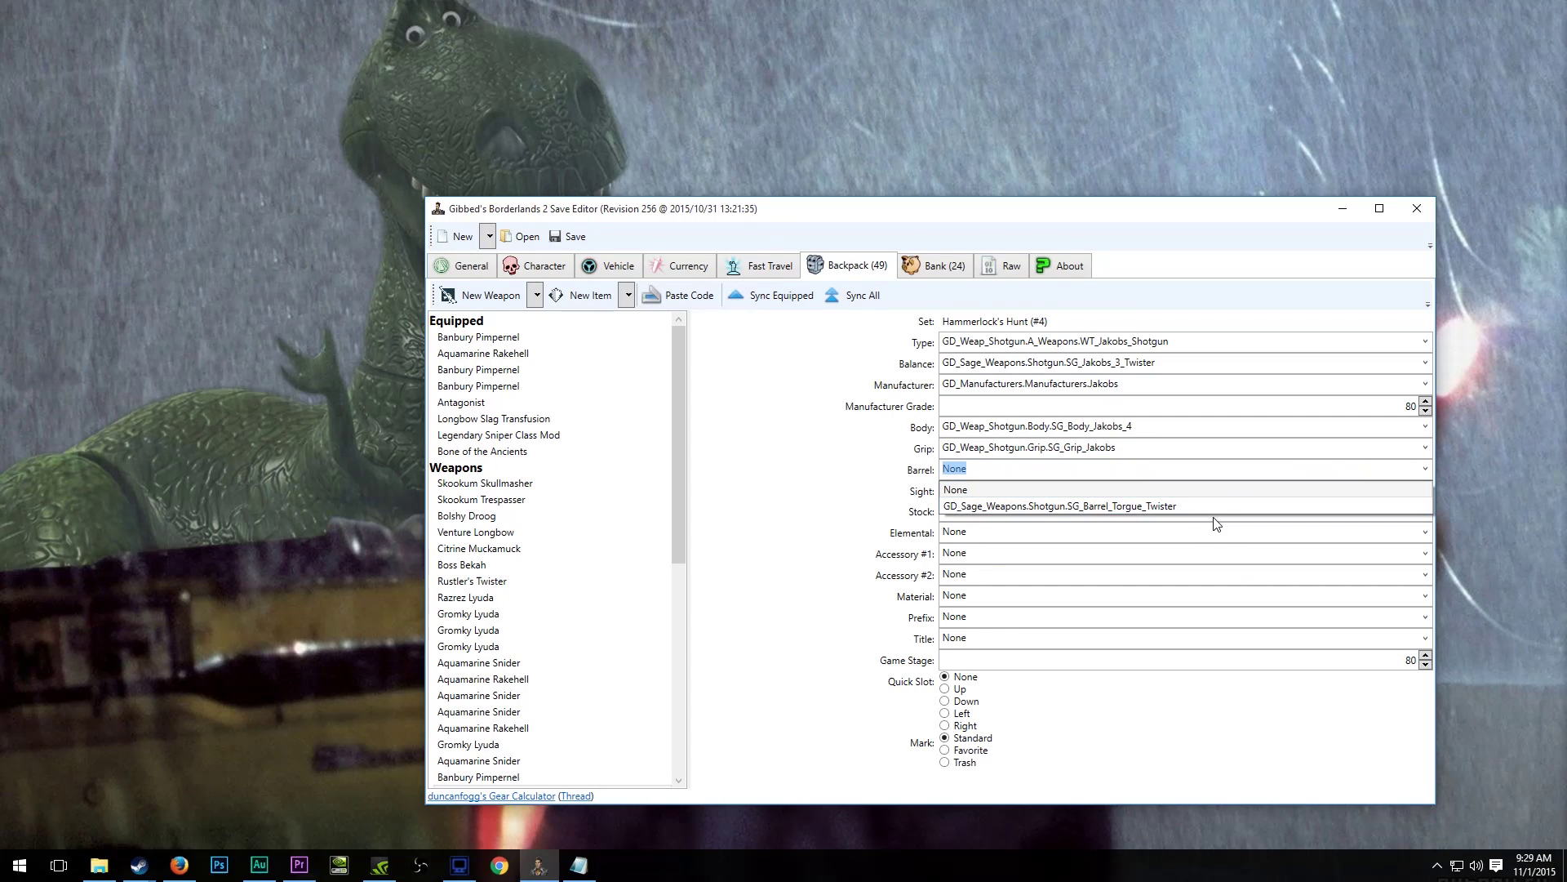
click(1185, 507)
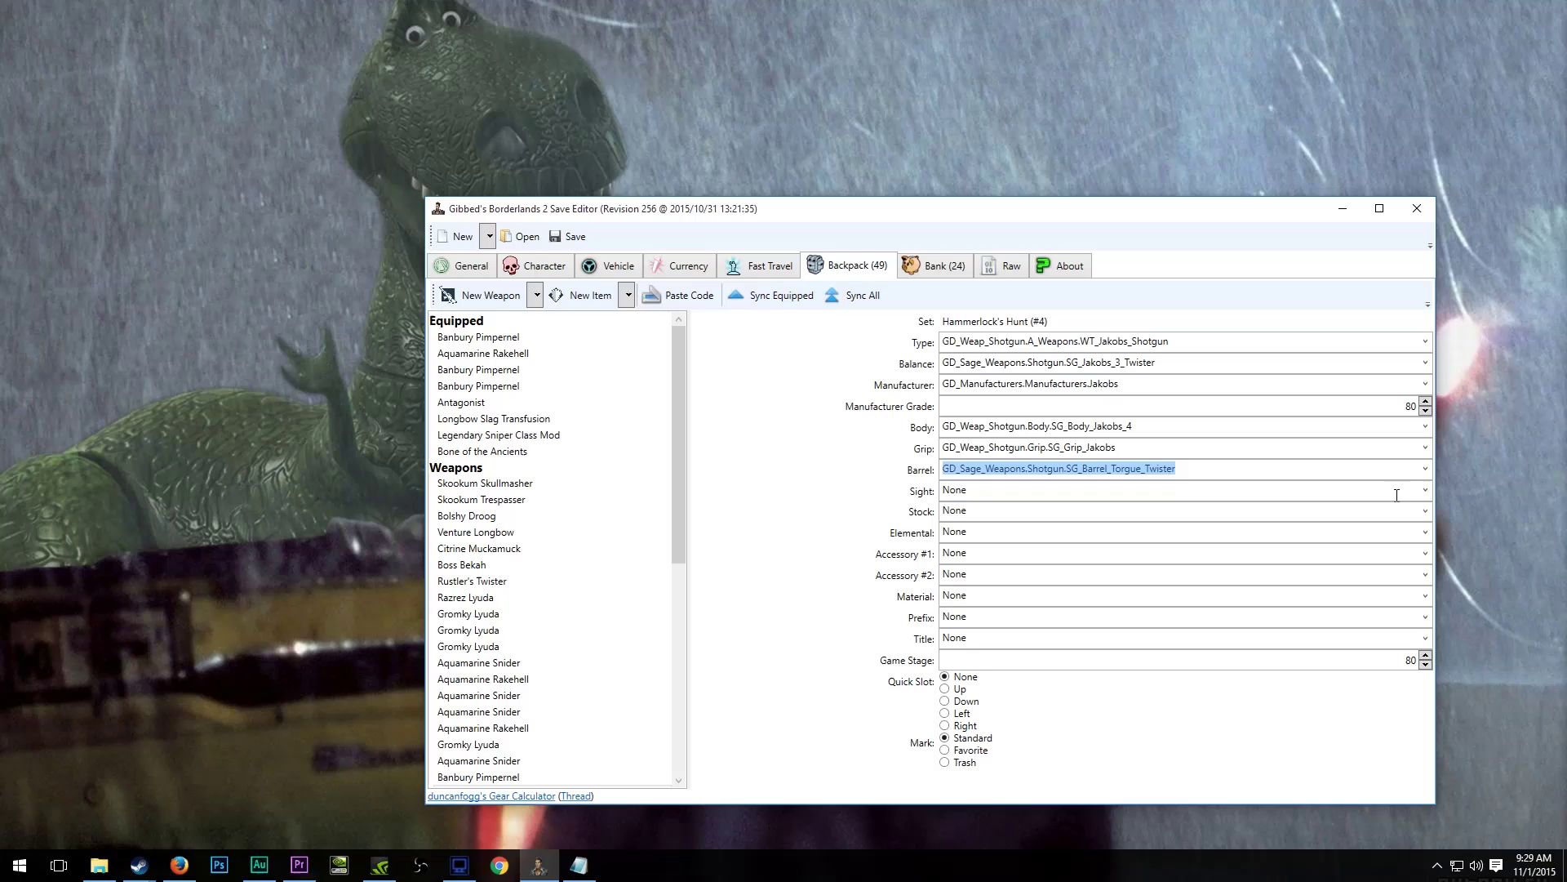
click(1425, 490)
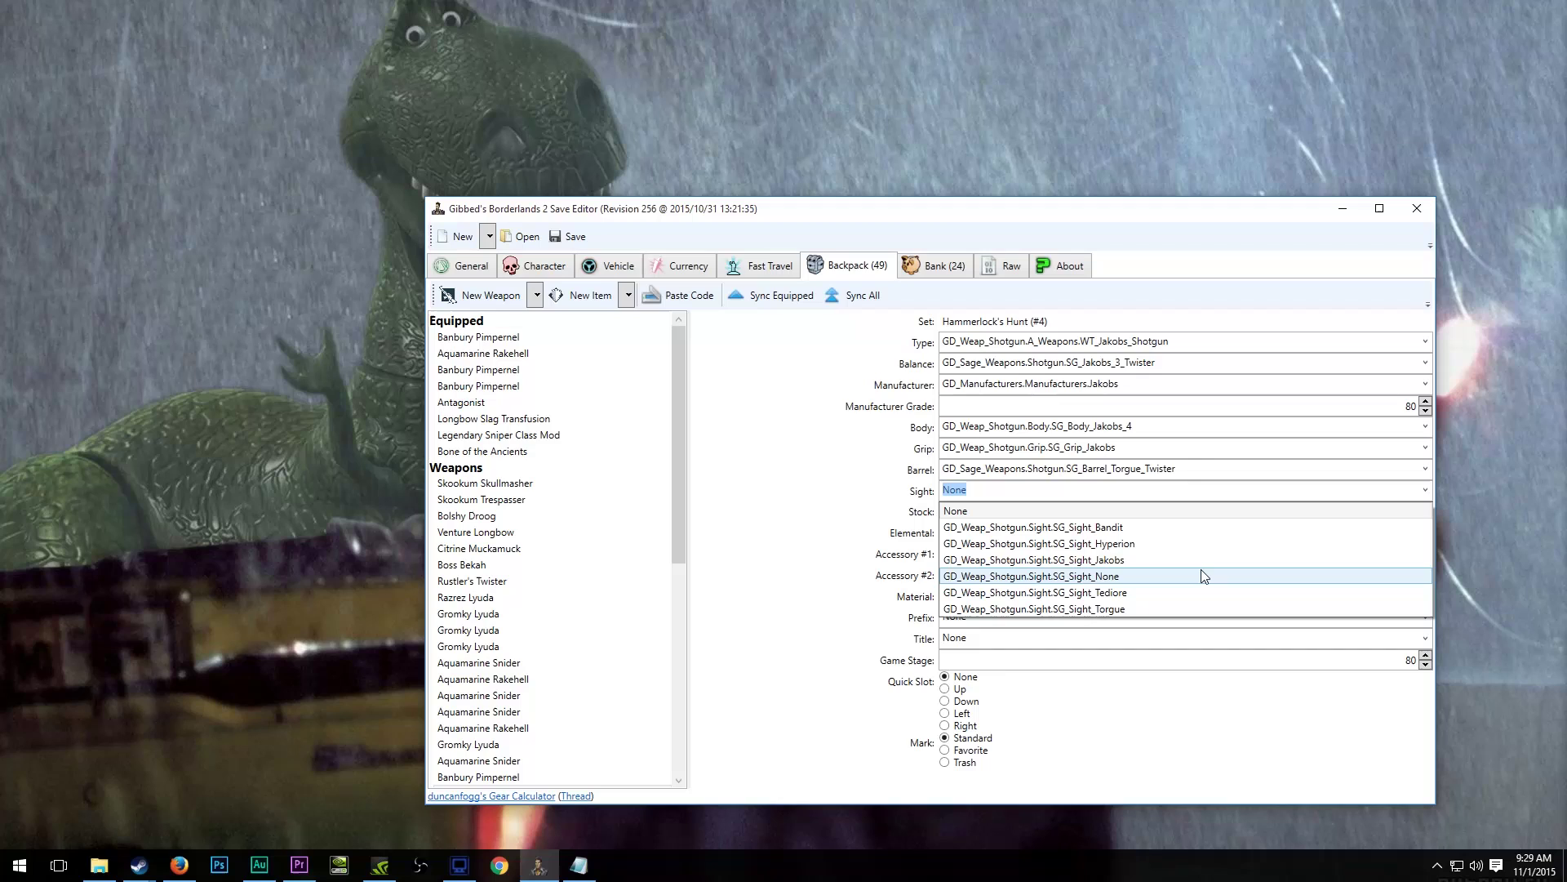
click(1197, 609)
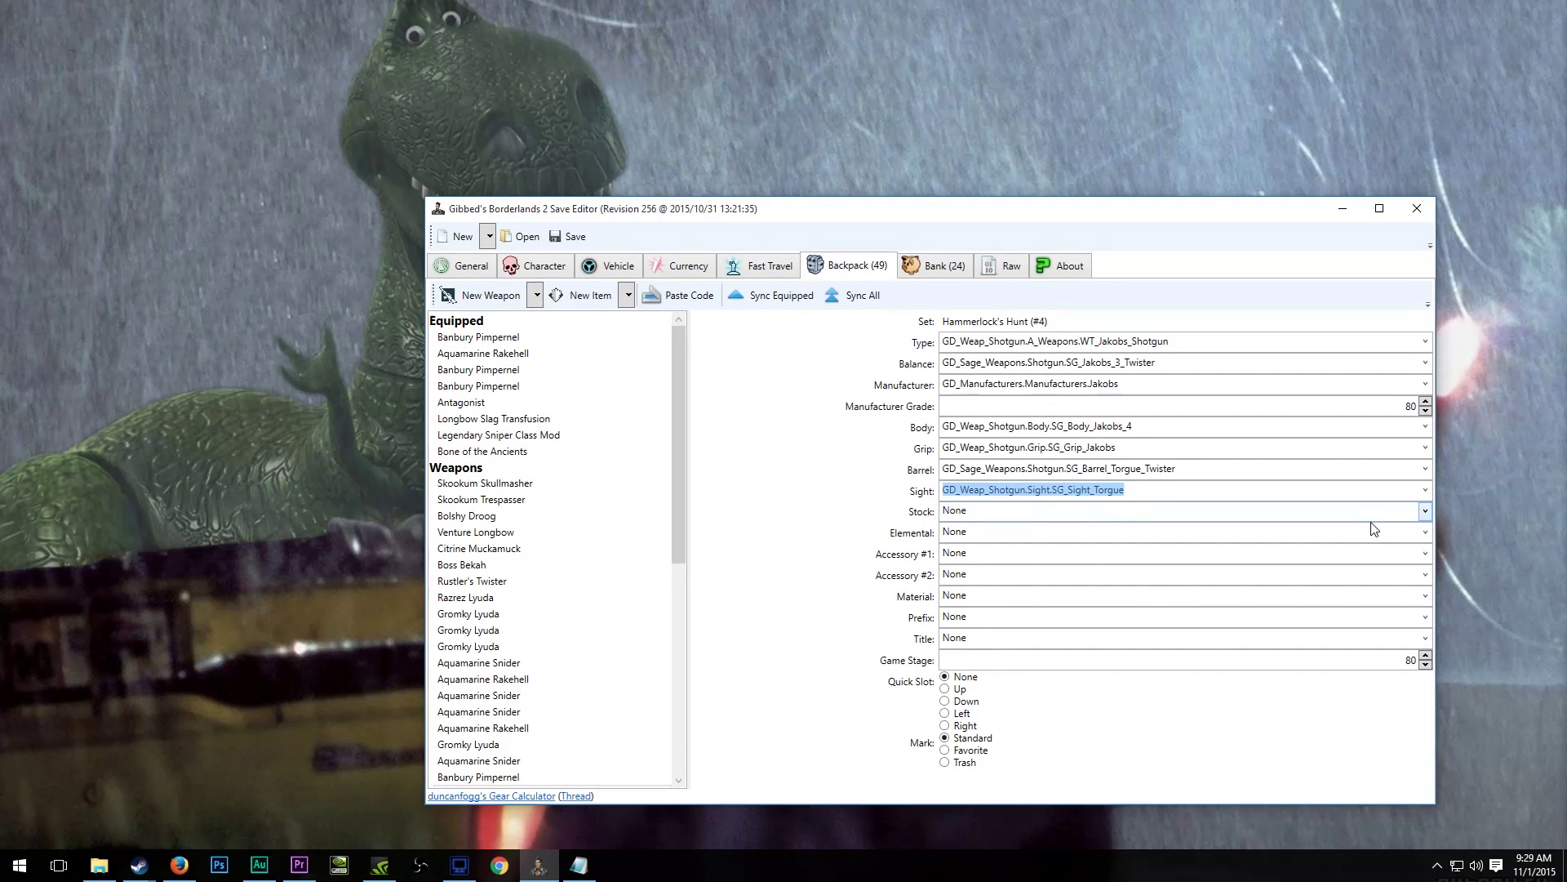
Set the new shotgun's stock to GD_Weap_Shotgun.Stock.SG_Stock_Hyperion and its elemental part to GD_Weap_Shotgun.elemental.Shotgun_Elemental_Shock.
click(1425, 511)
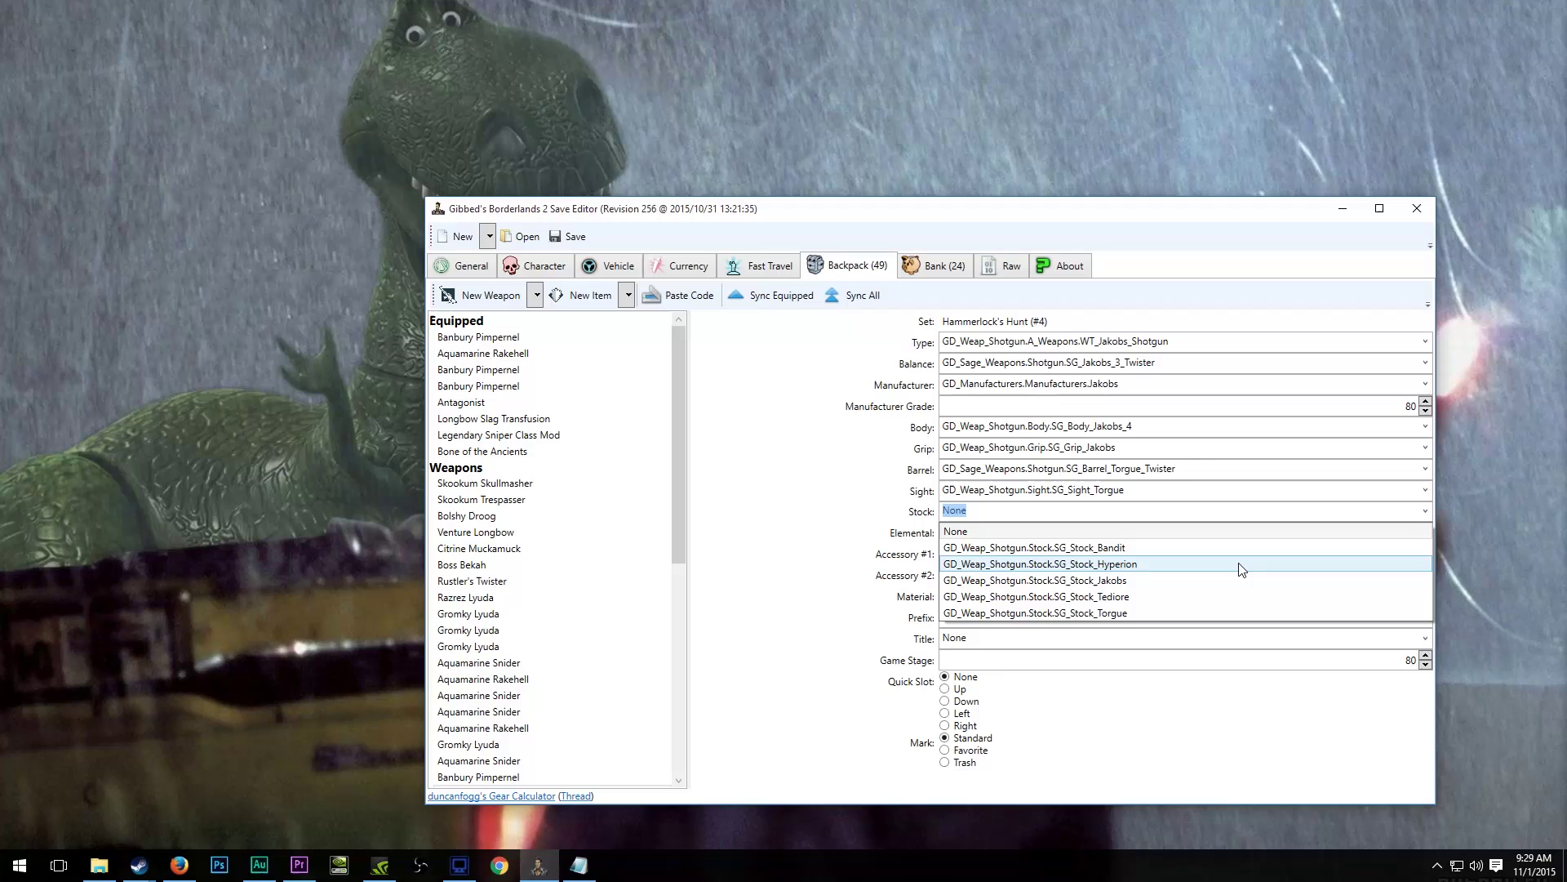
click(1427, 547)
click(1425, 532)
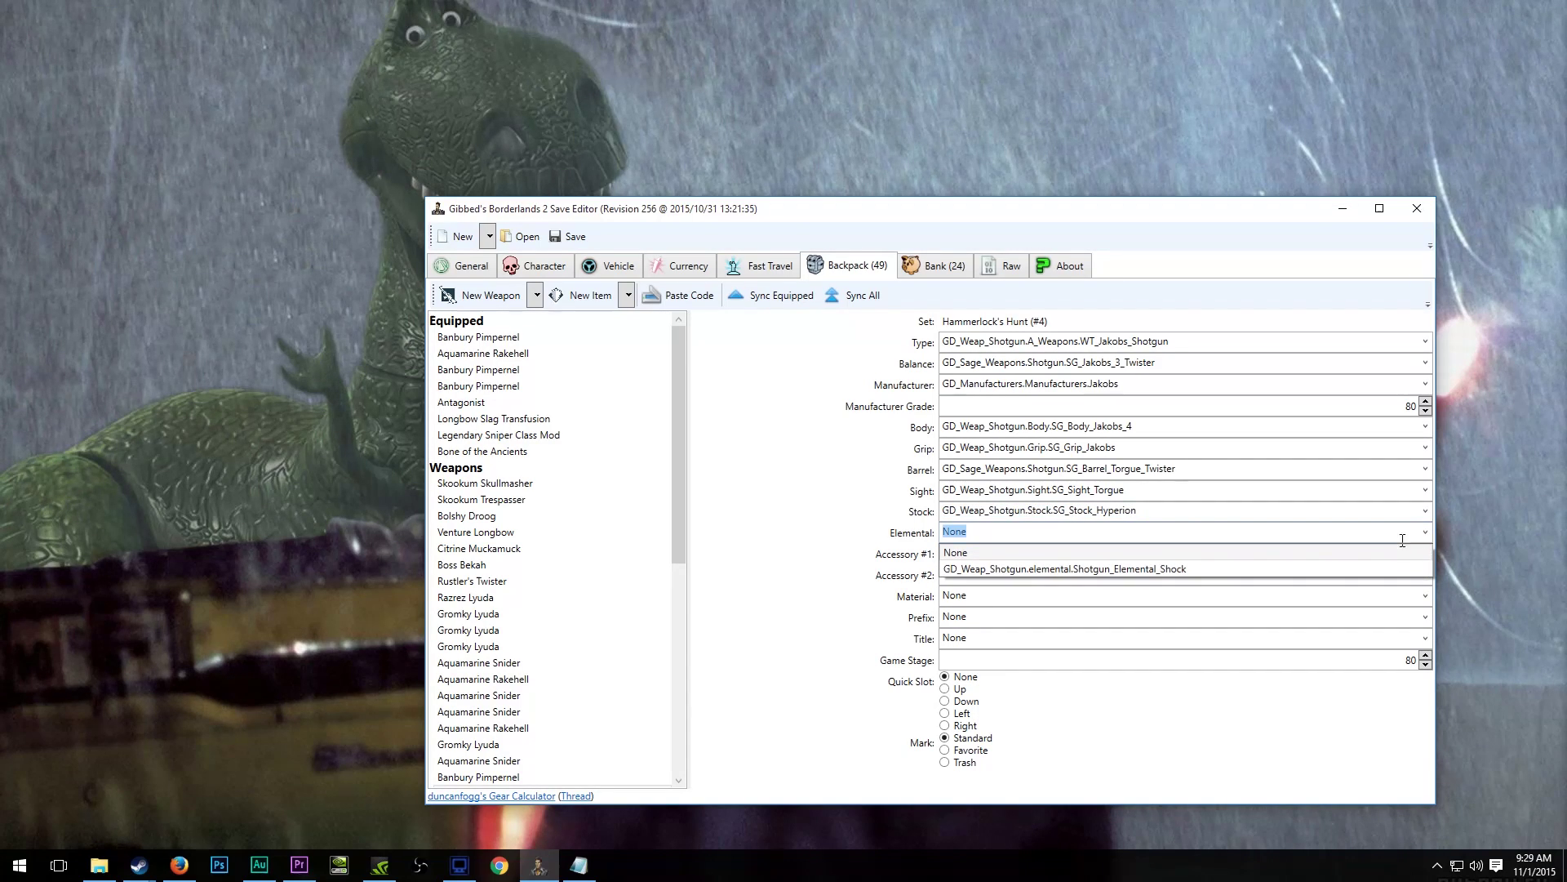
click(1330, 568)
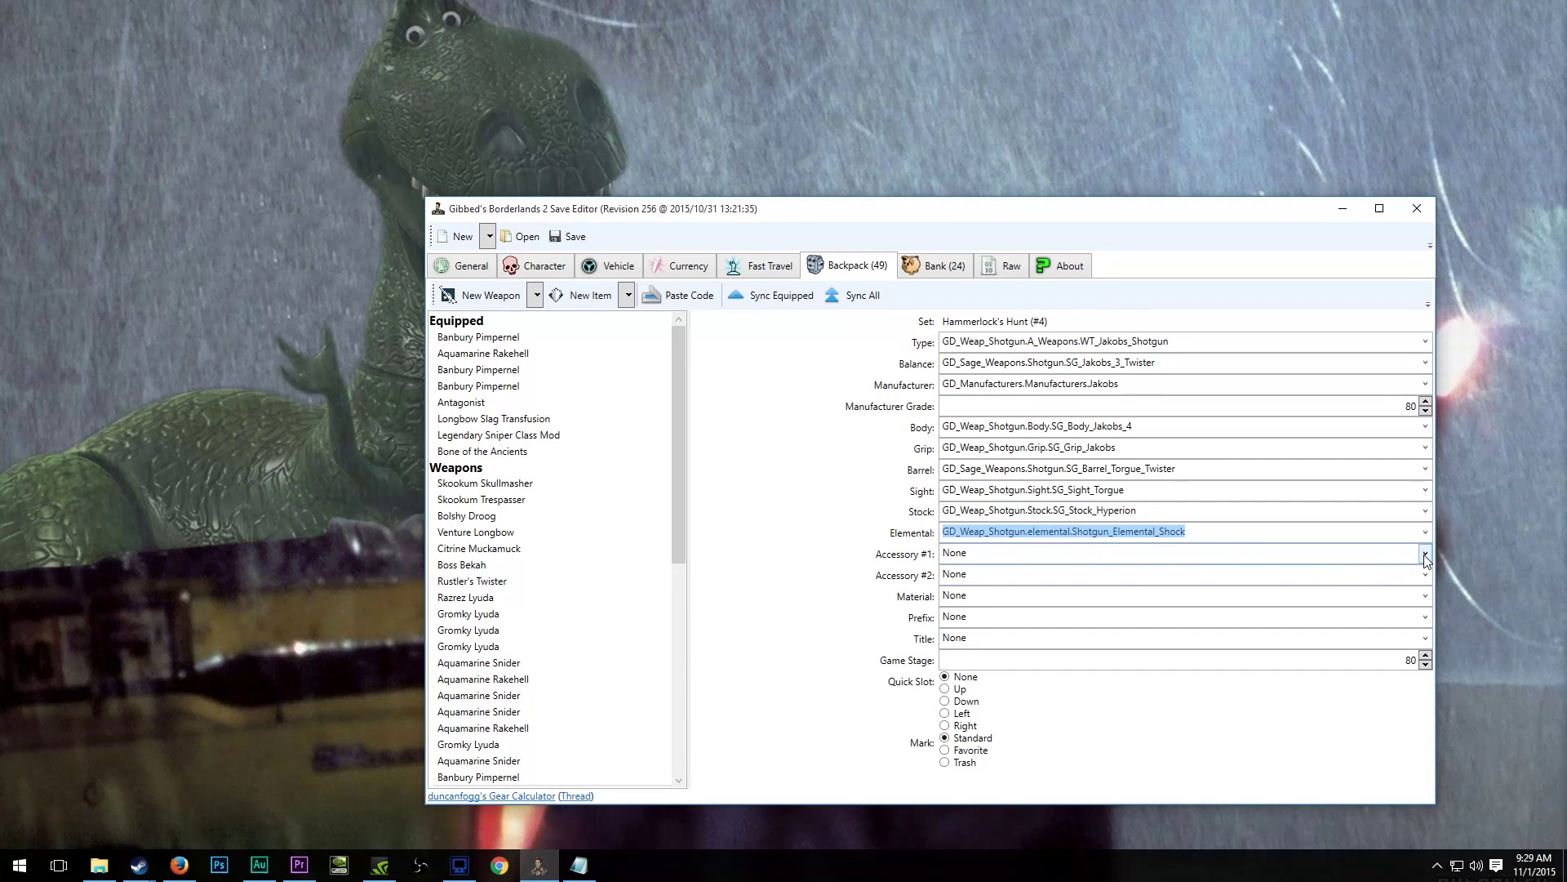
Set the new shotgun's Accessory #1 to GD_Weap_Shotgun.Accessory.SG_Accessory_VerticalGrip and its material to GD_Sage_Weapons.ManufacturerMaterials.Mat_Jakobs_3_Twister.
click(1425, 554)
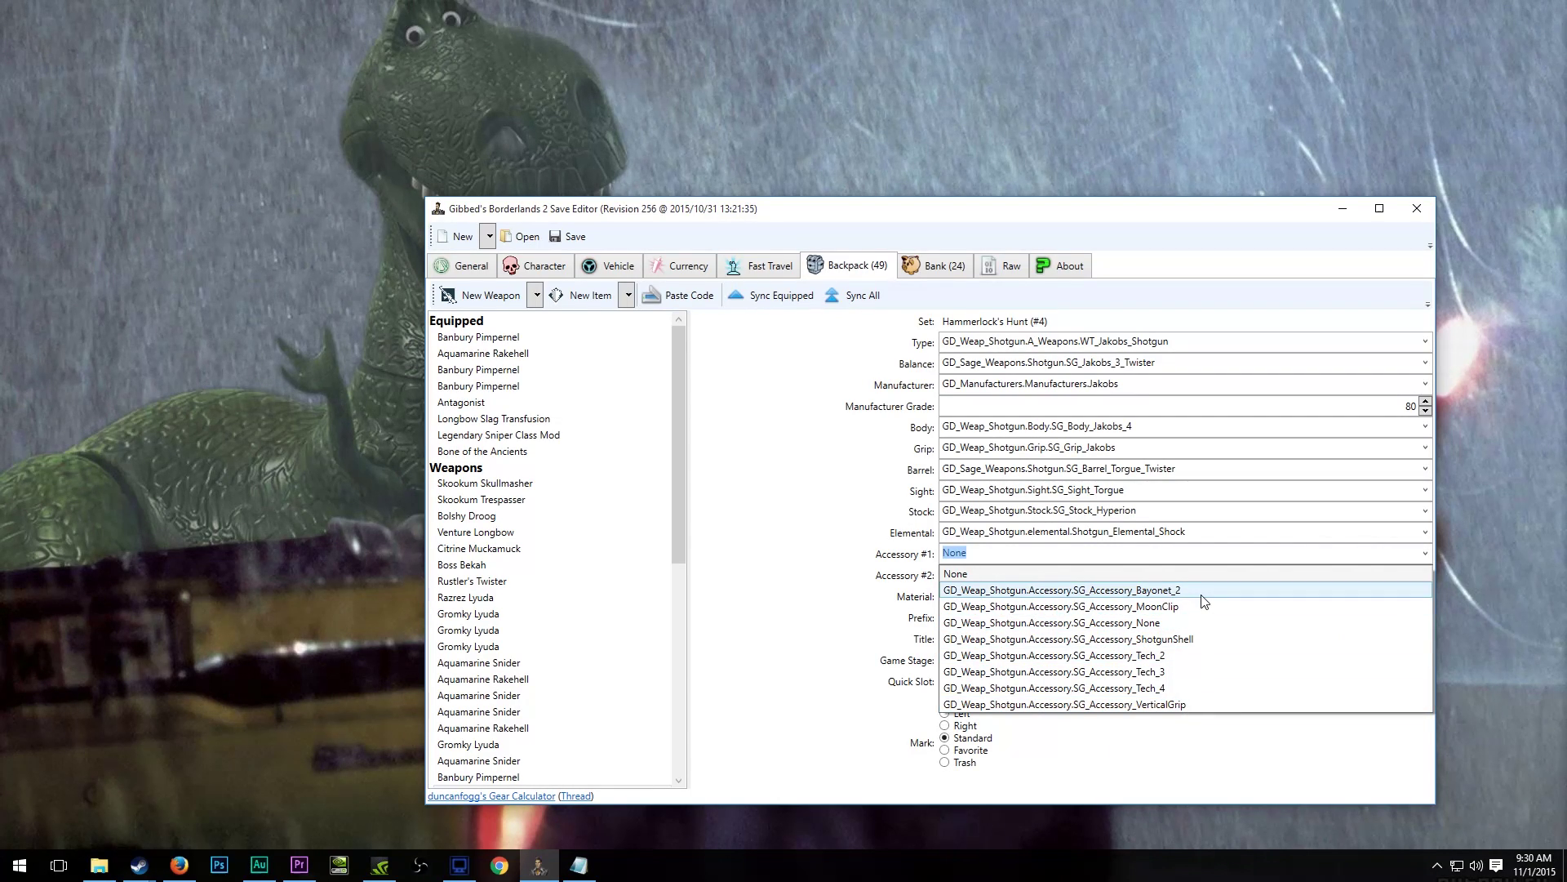
click(1167, 704)
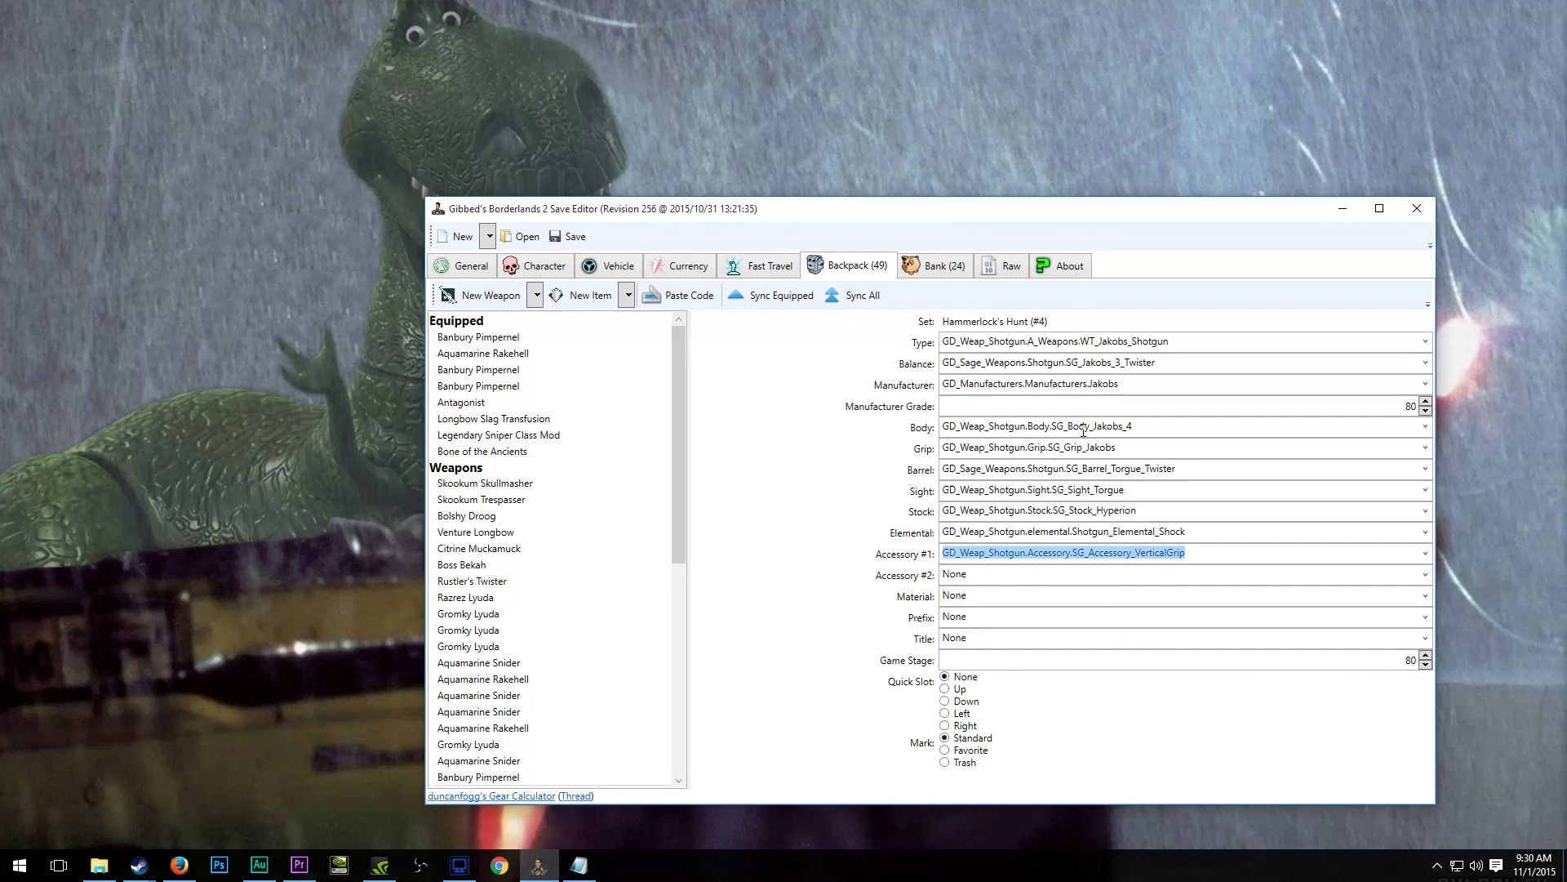
click(1424, 596)
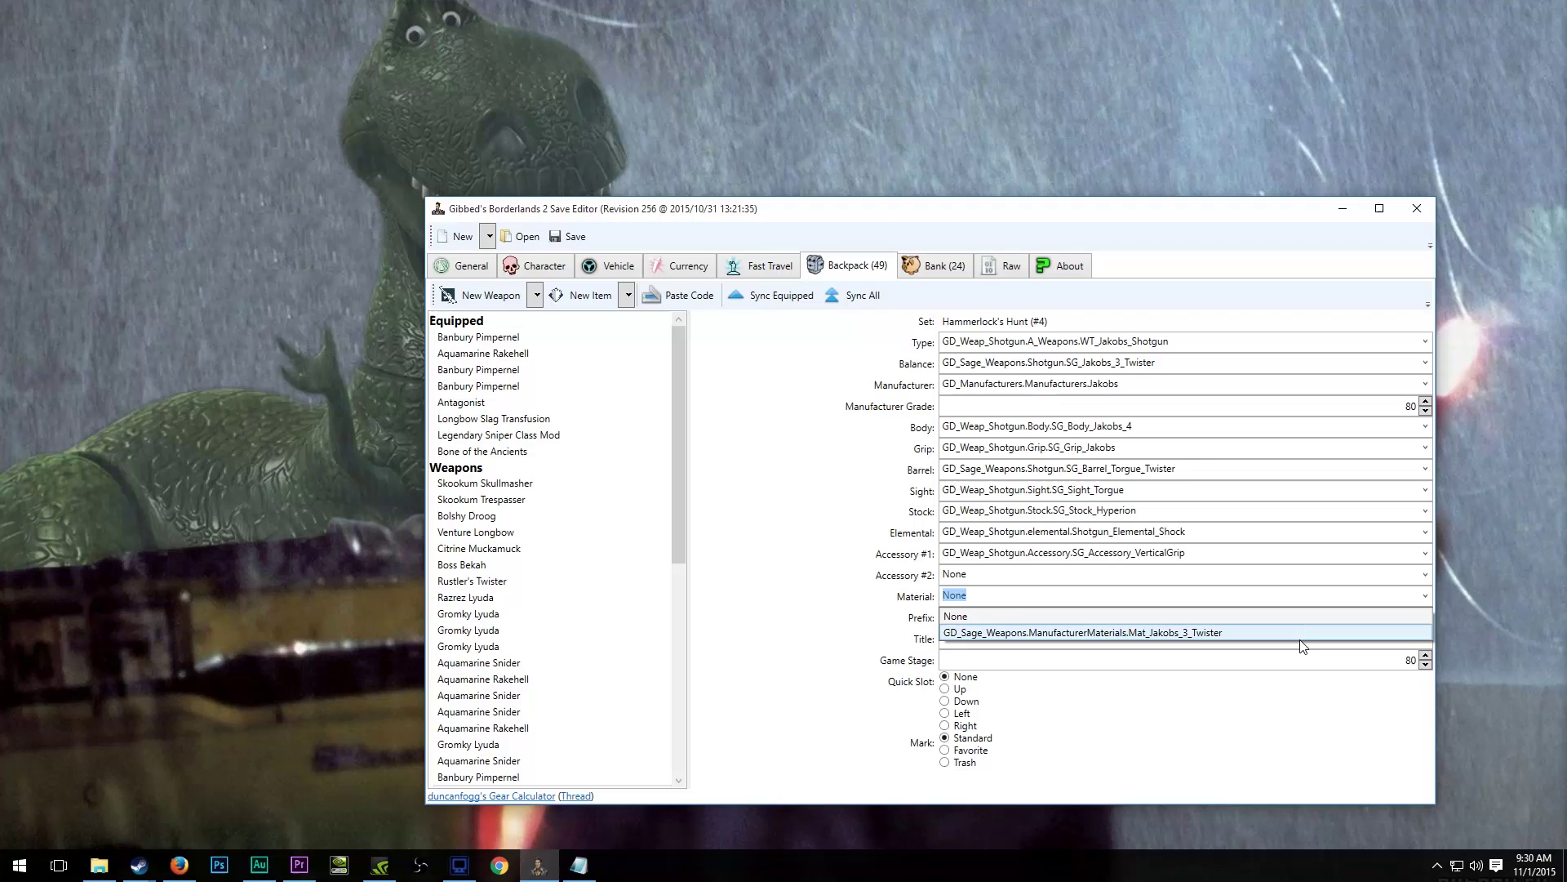
click(1300, 636)
Check which prefix and title options are available for the new shotgun.
click(992, 623)
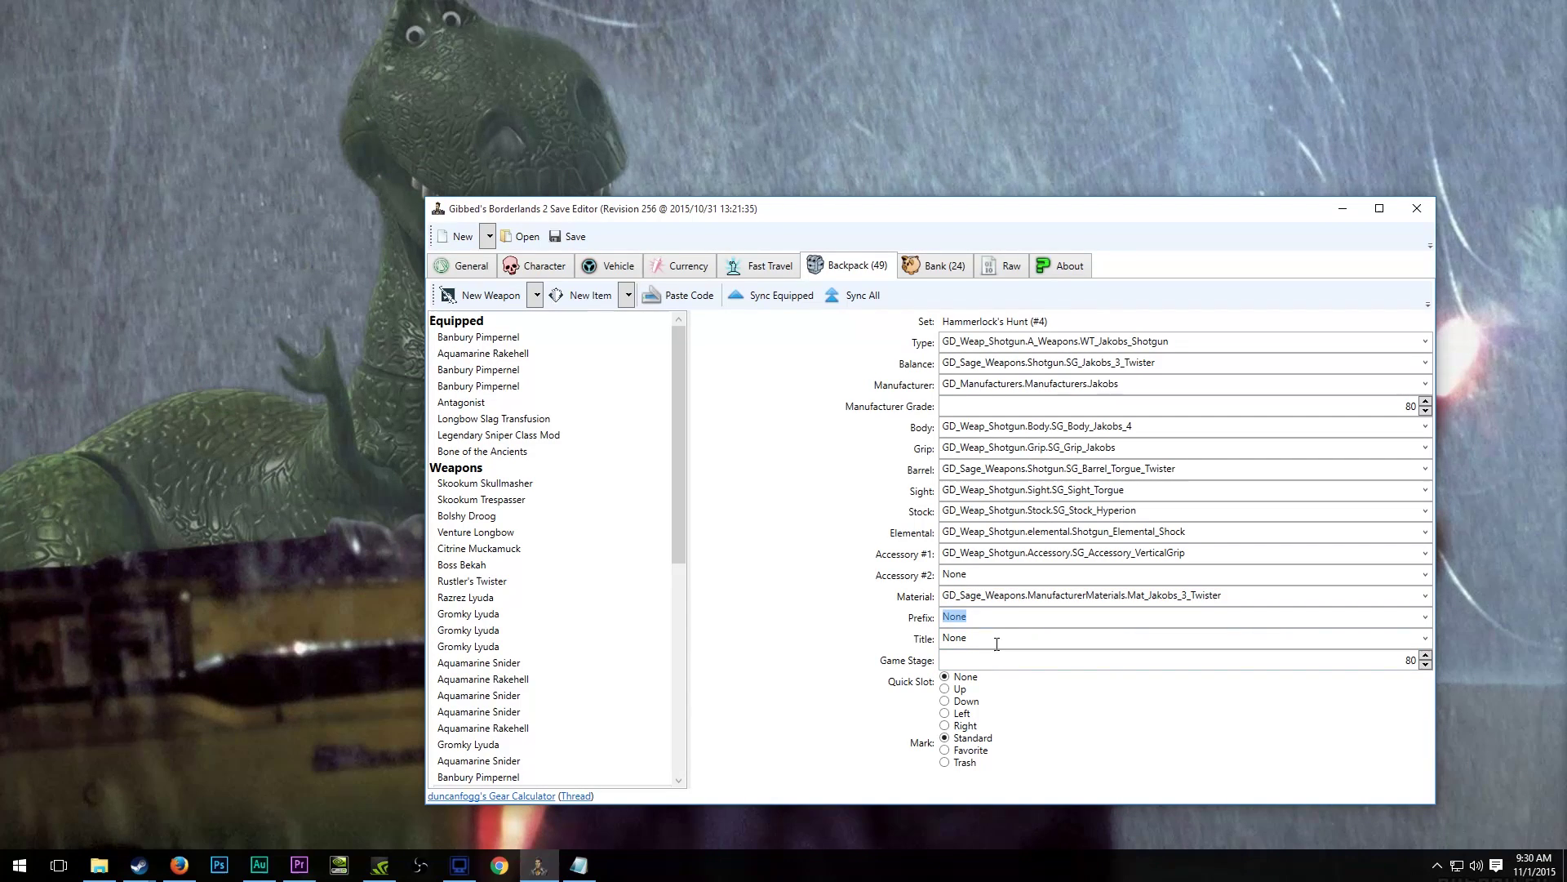
click(1006, 646)
click(1425, 617)
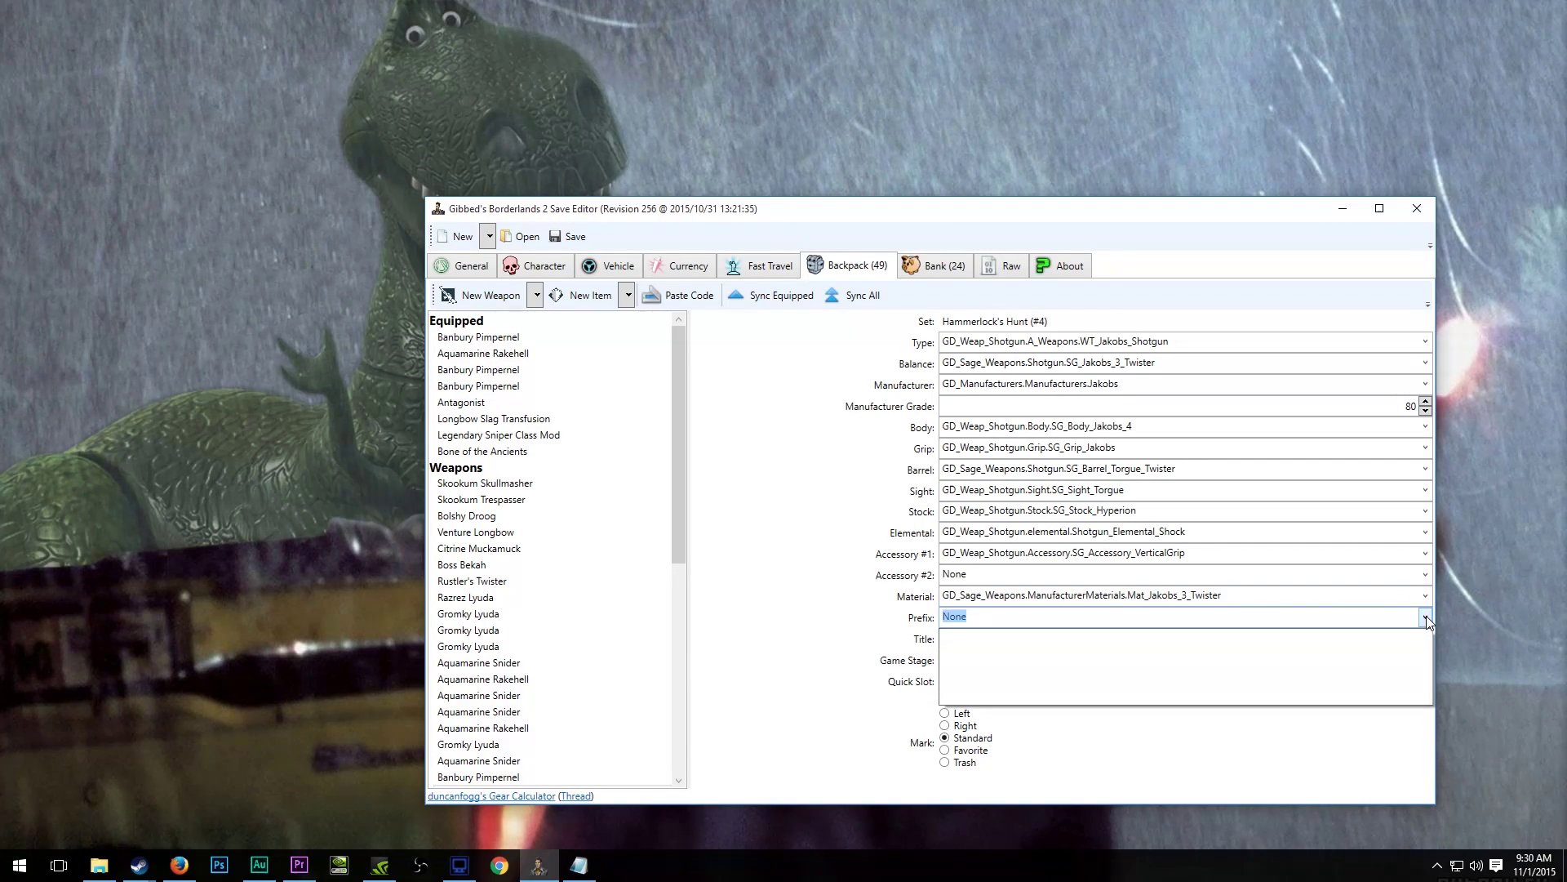
click(1429, 640)
click(1433, 643)
click(1432, 640)
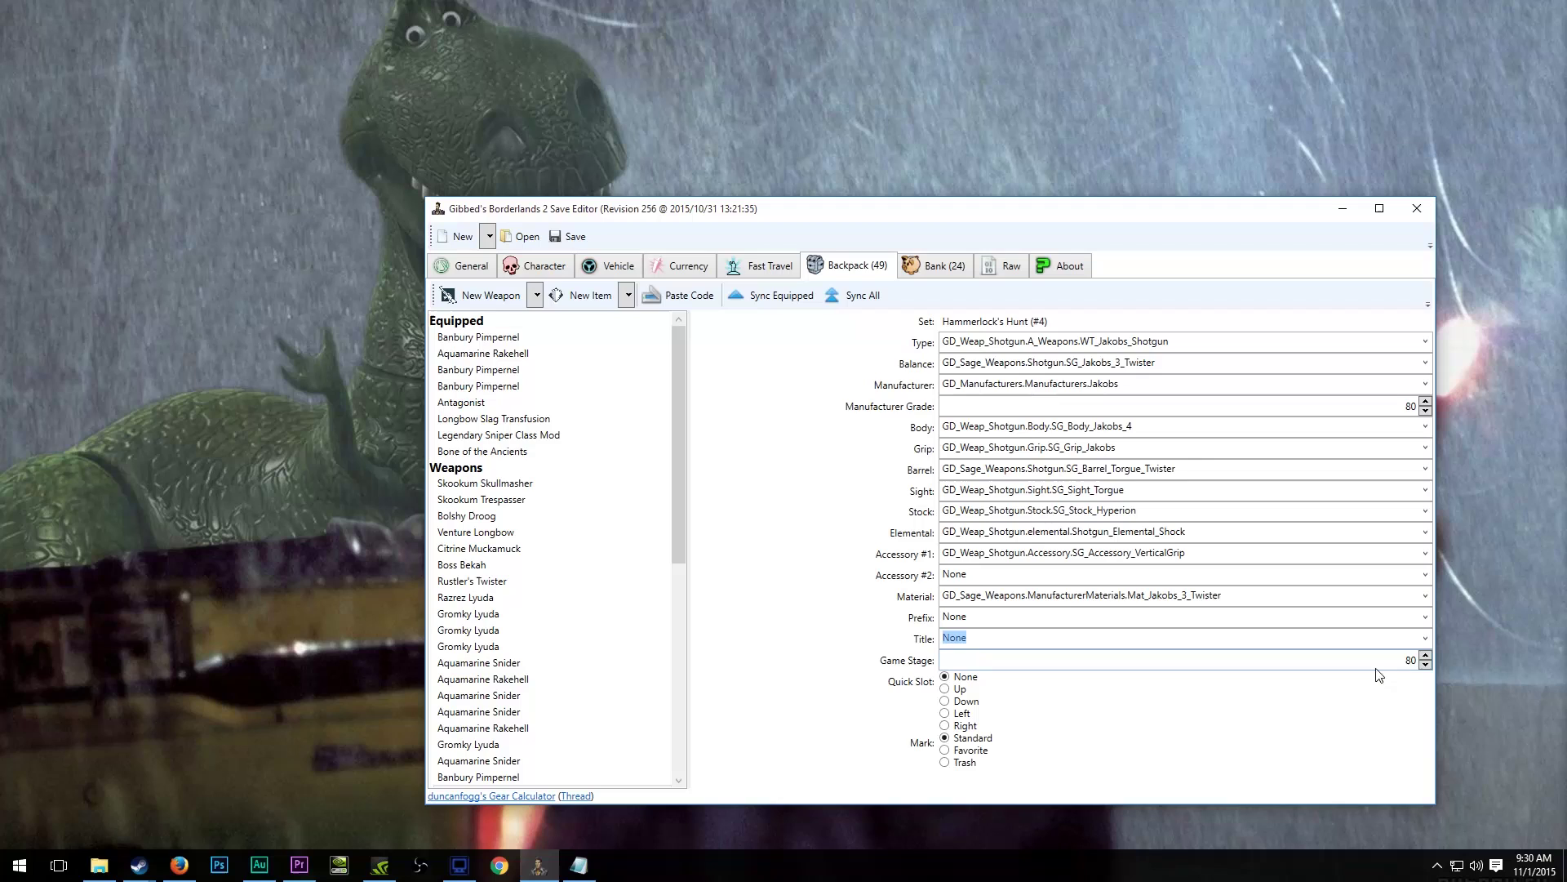
click(779, 629)
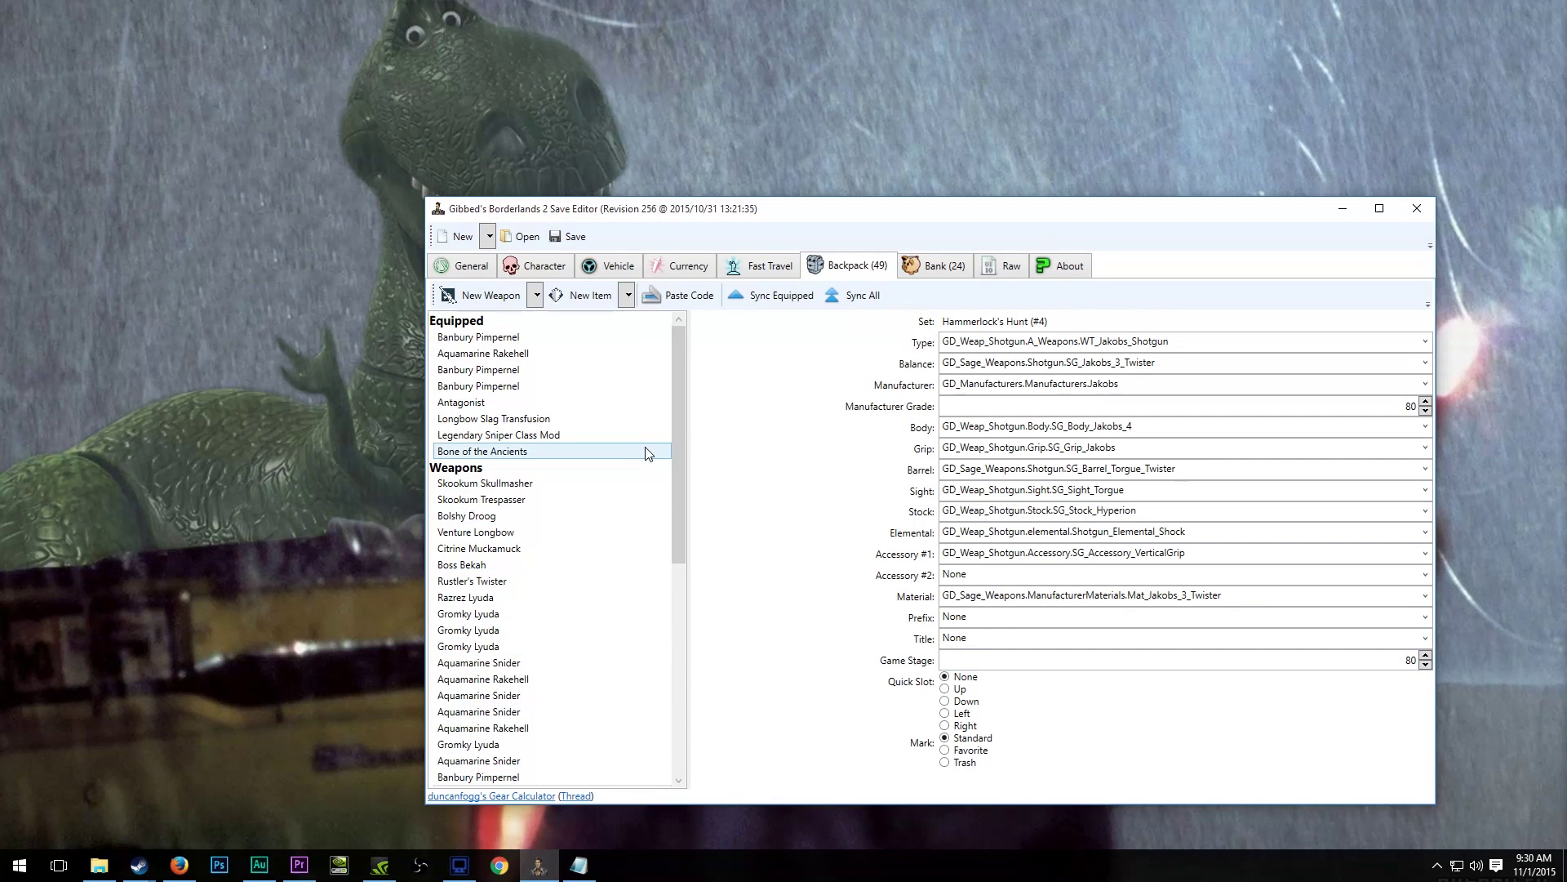
Compare the Accessory #1 options of the new shotgun with those of a Gromky Lyuda sniper rifle in the backpack.
drag(675, 439, 677, 560)
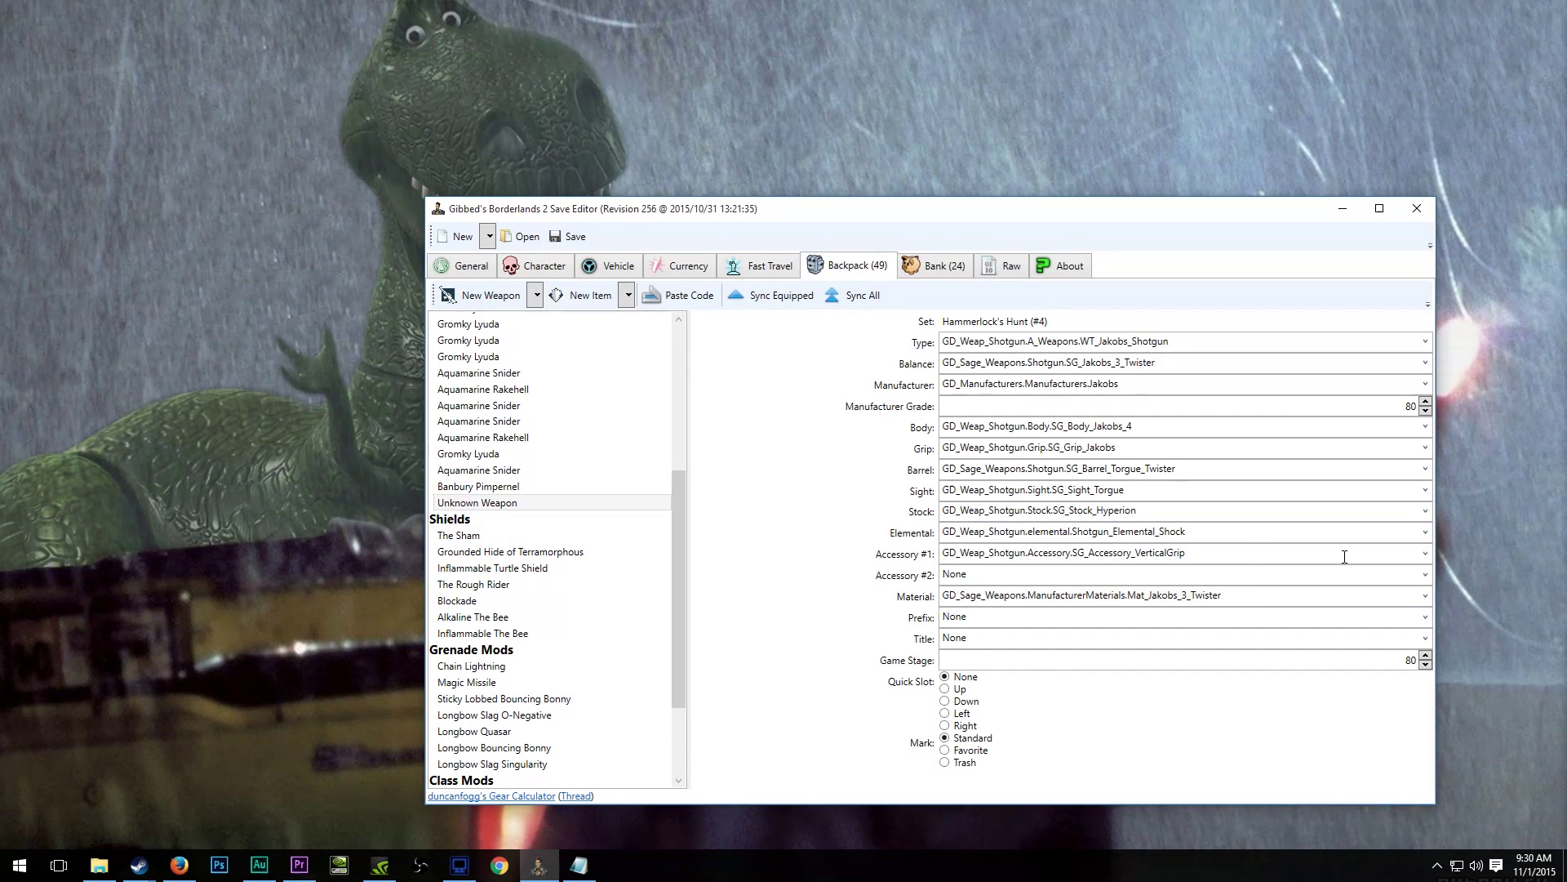
click(1426, 555)
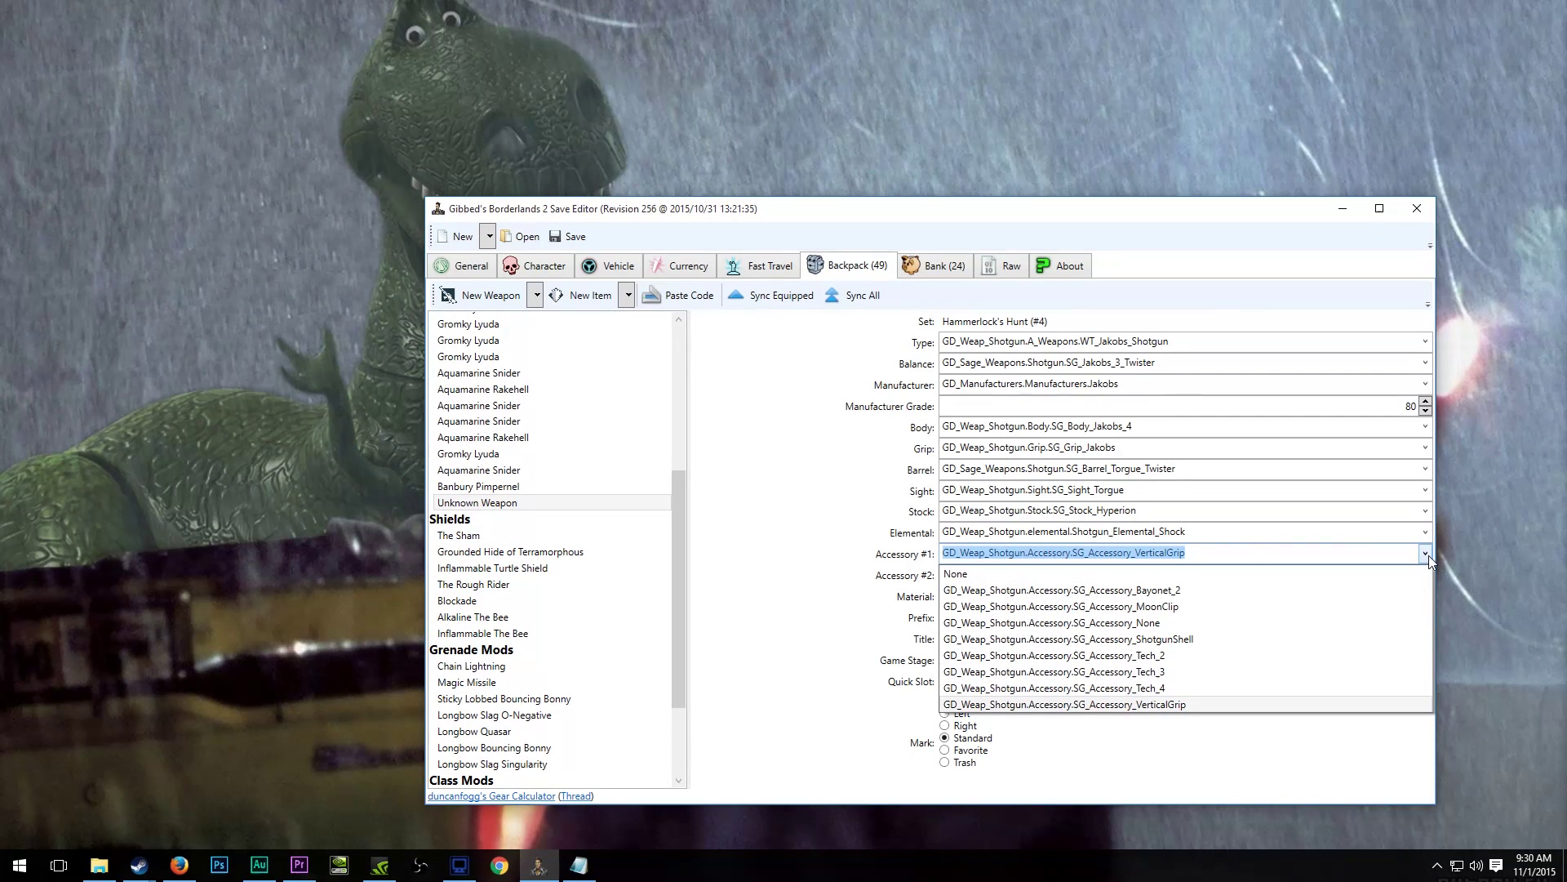
click(1426, 555)
click(467, 453)
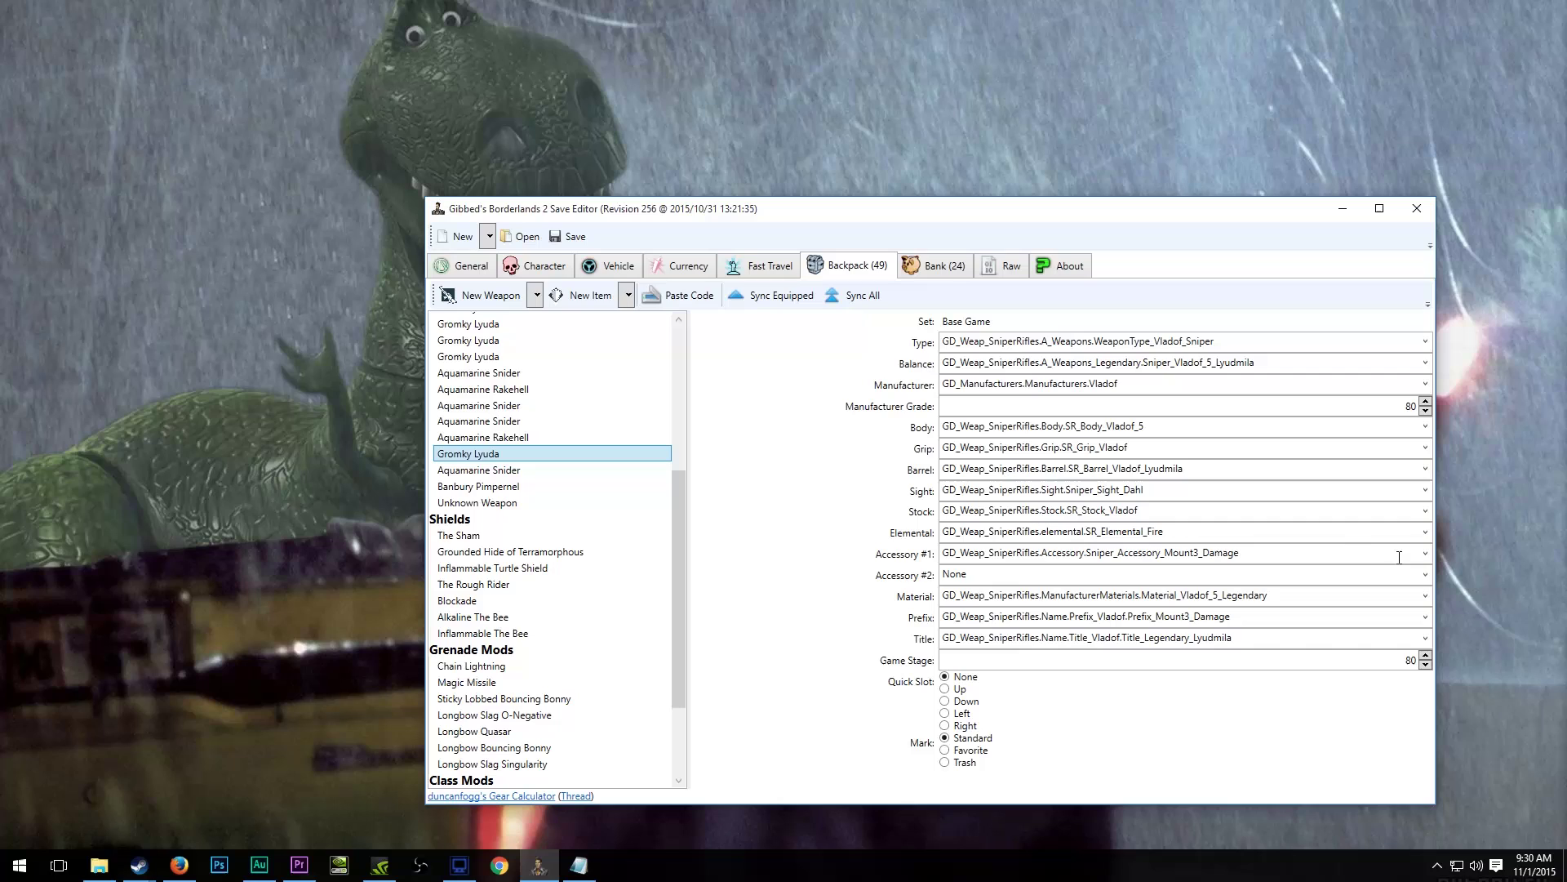
click(1425, 554)
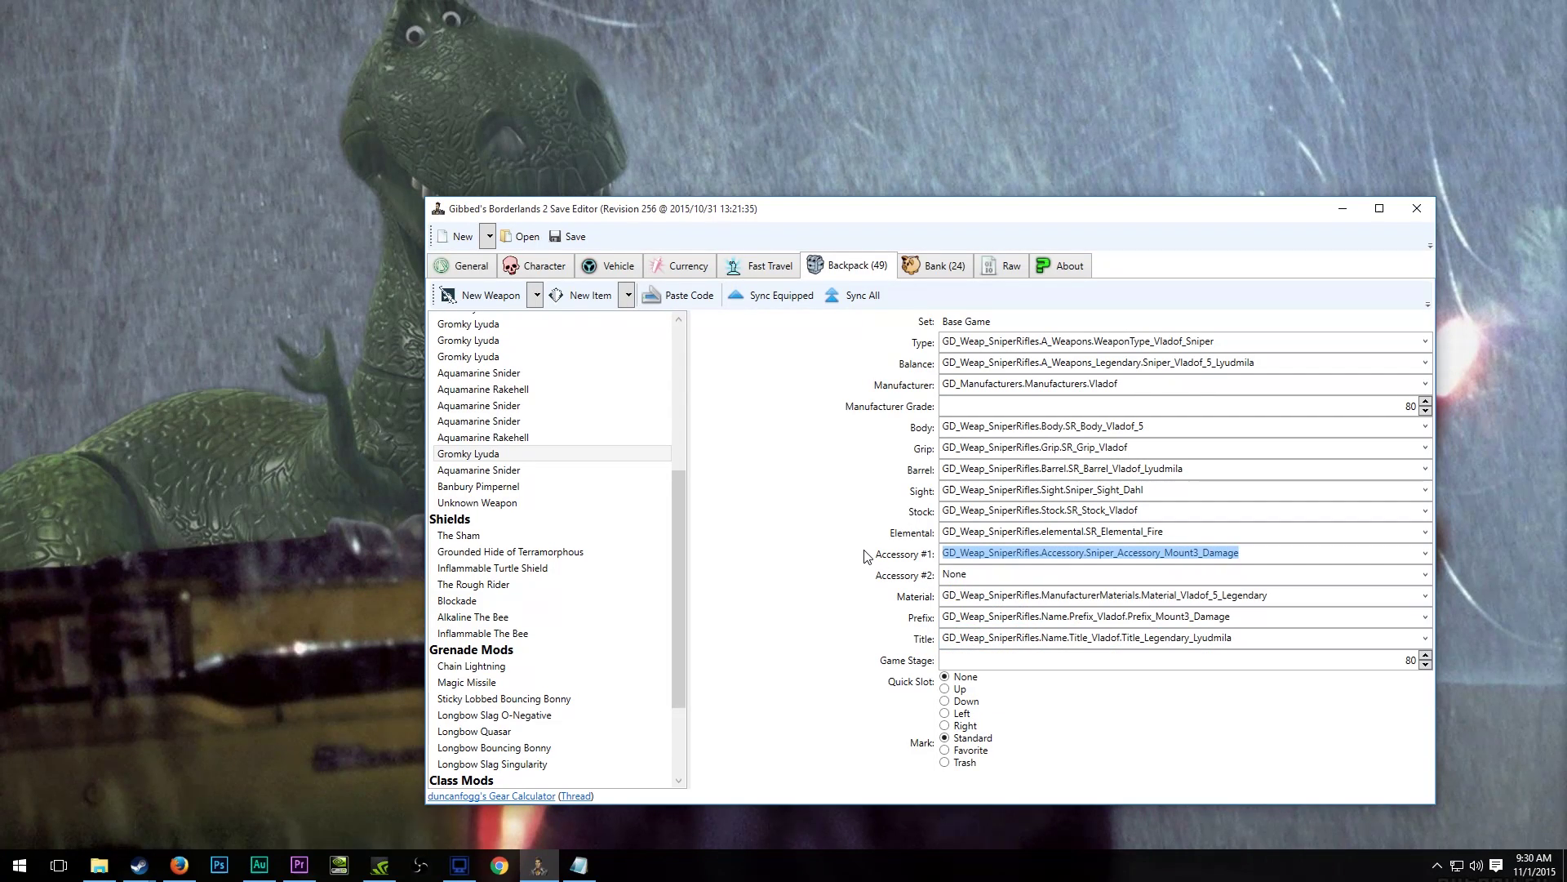
click(560, 503)
click(1421, 554)
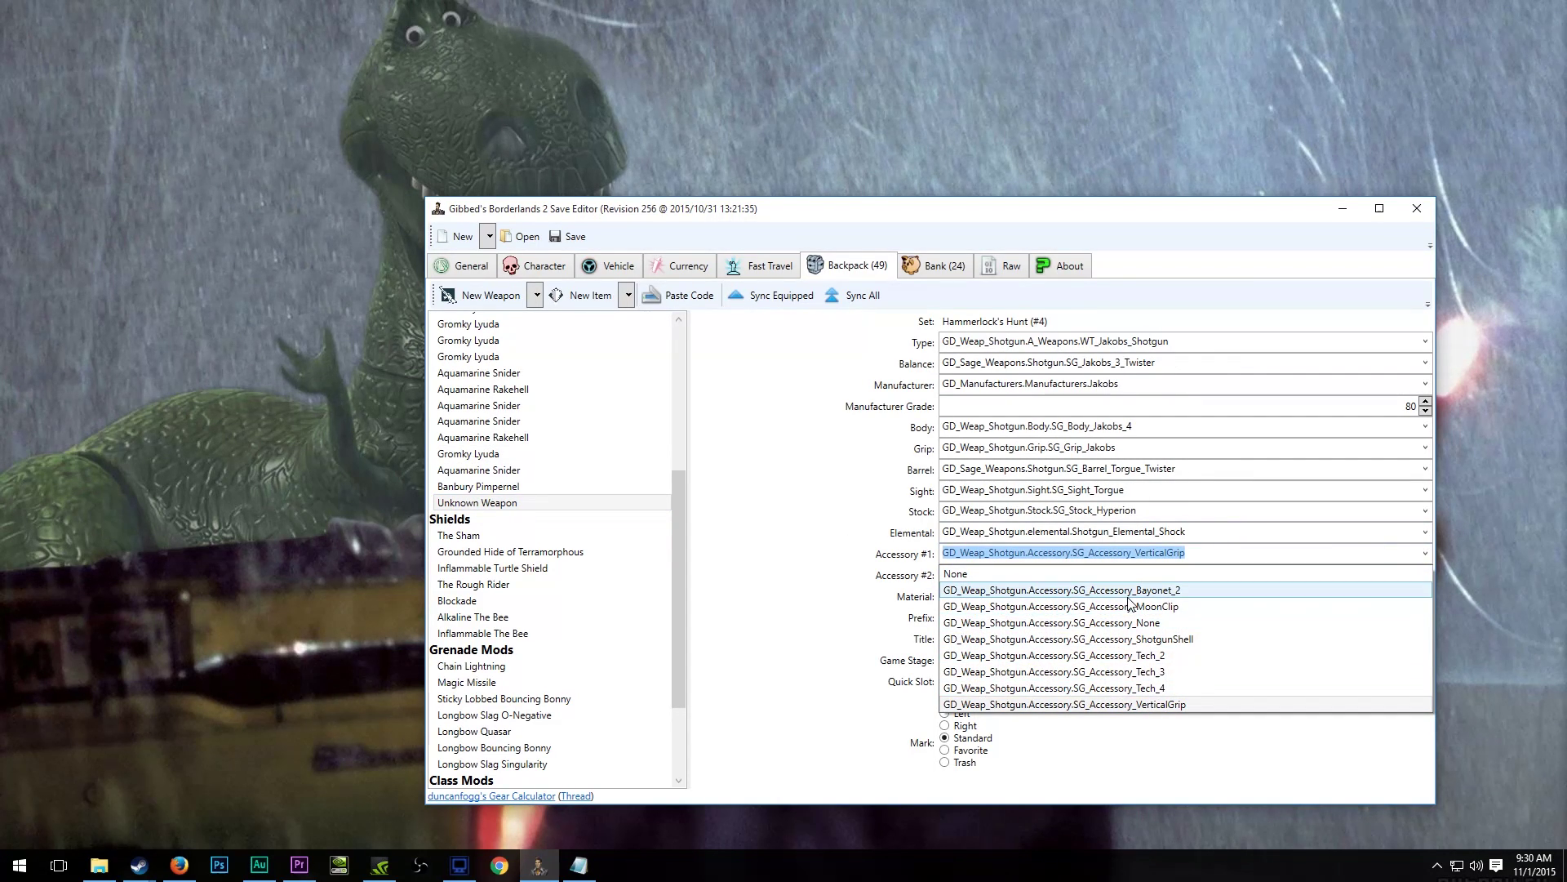
click(785, 532)
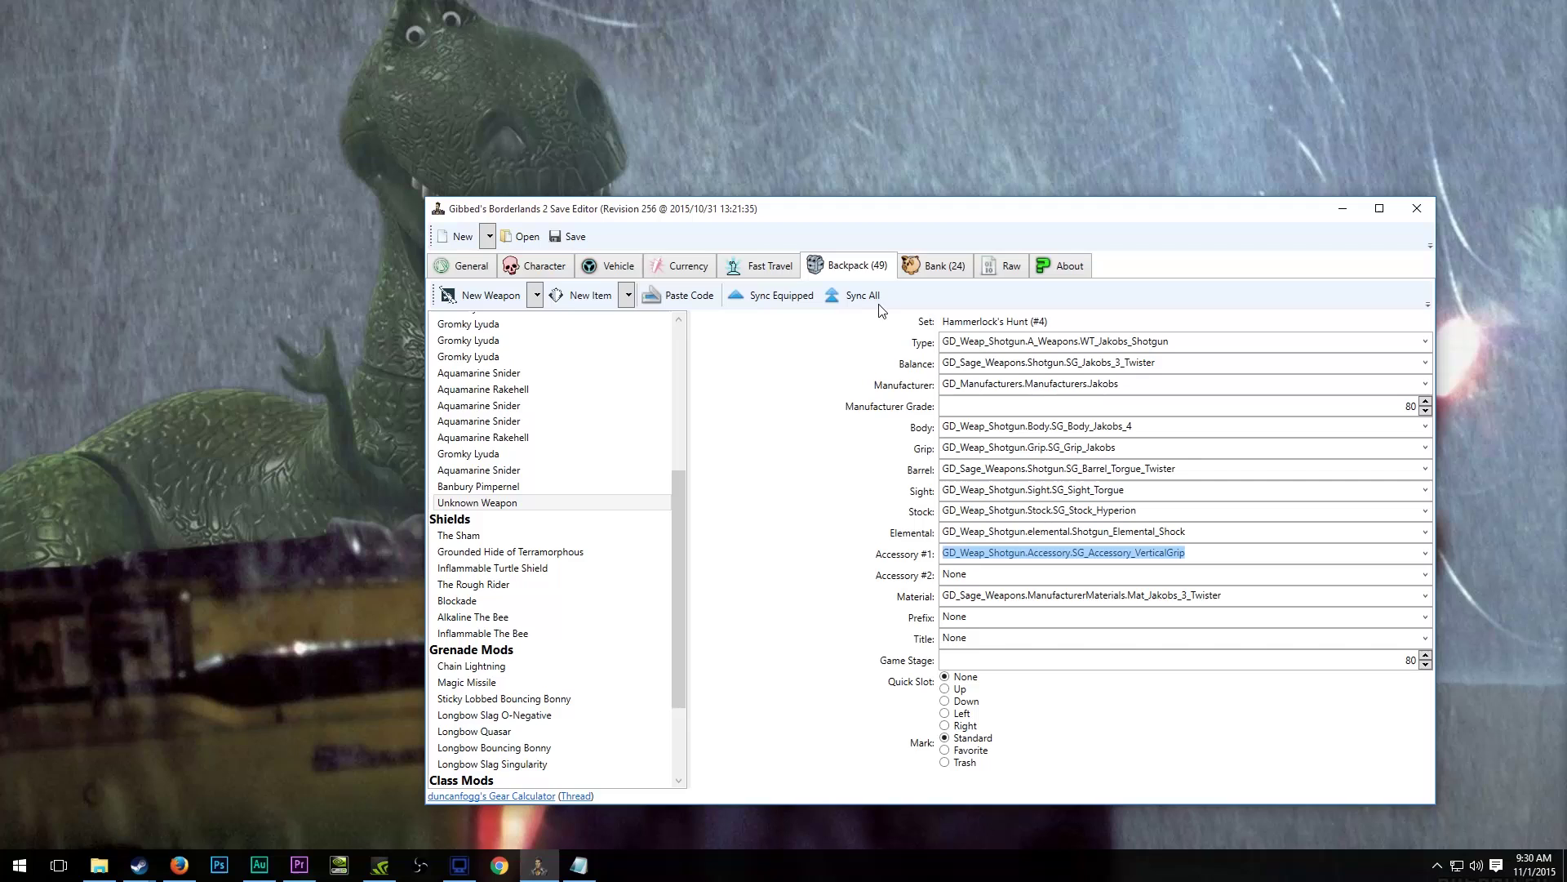
View the items stored in the bank and return to the backpack's weapon list.
click(920, 278)
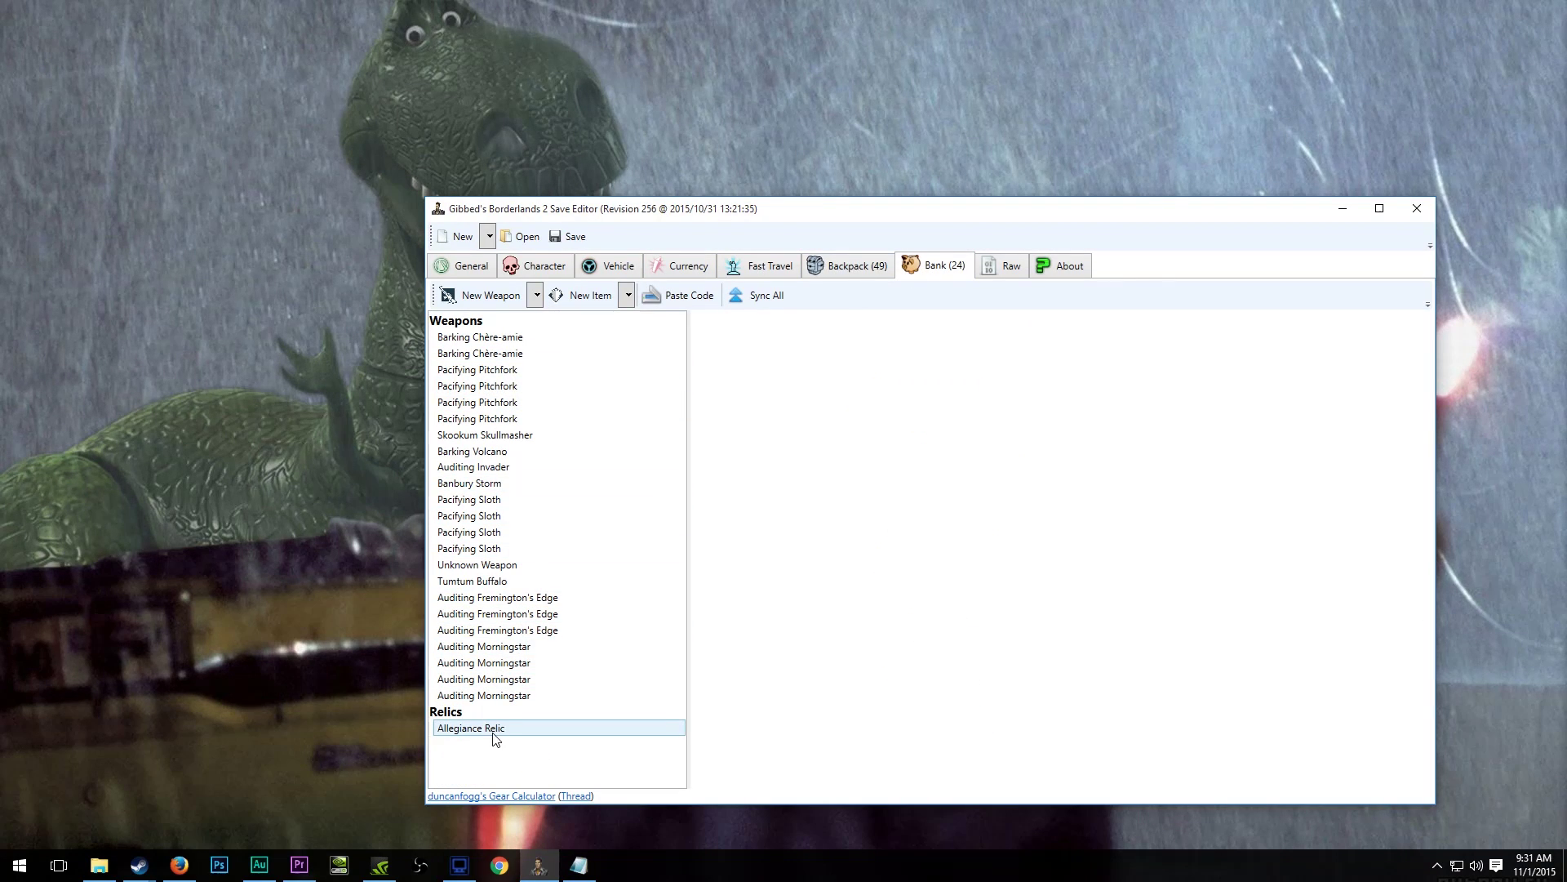
click(853, 265)
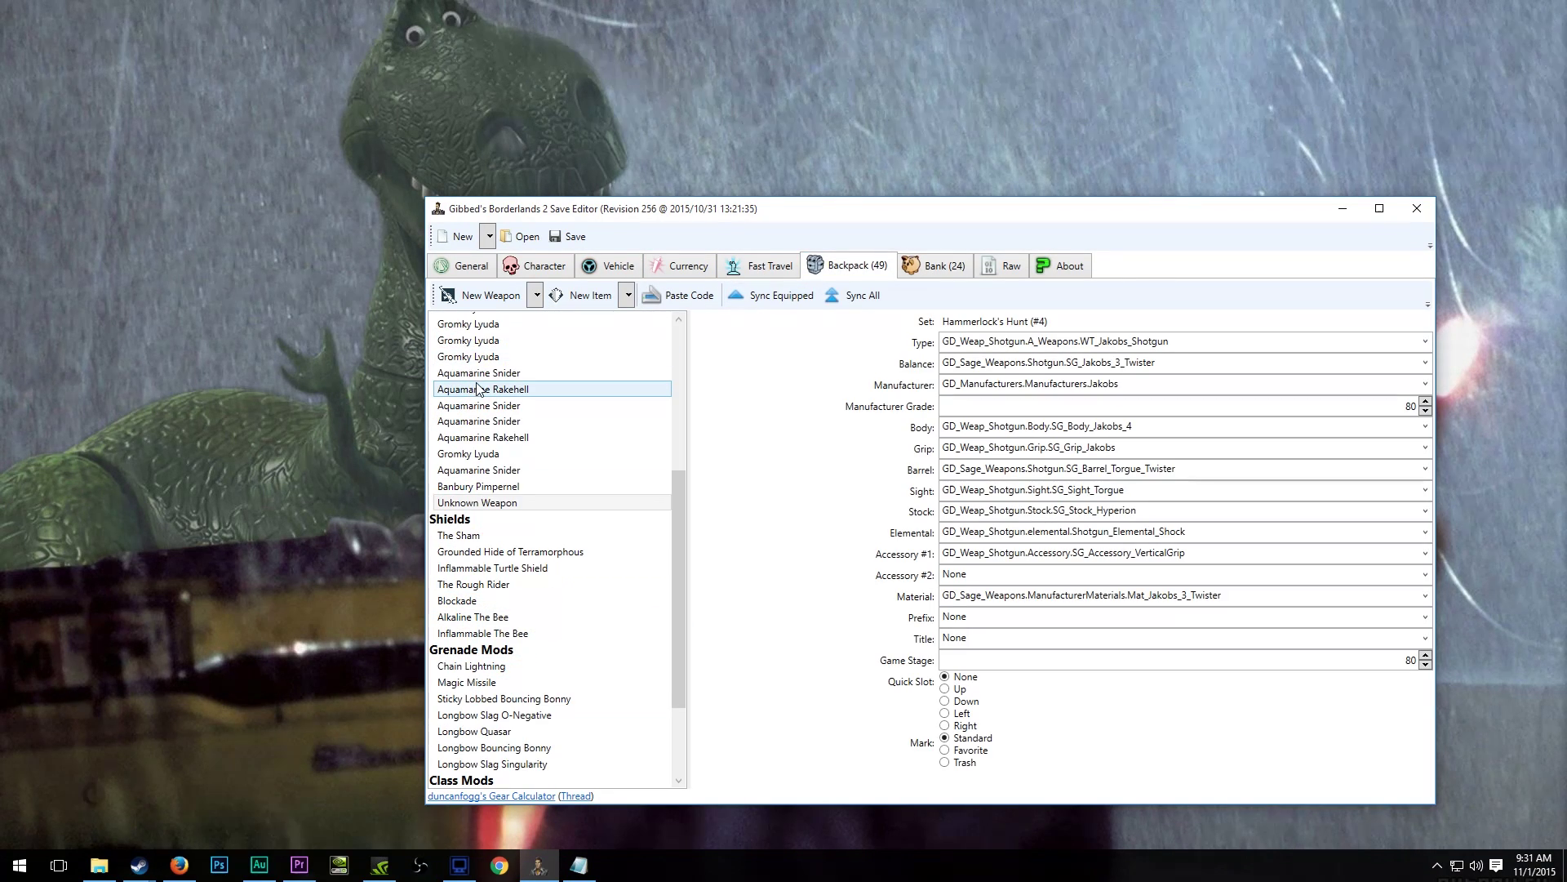
scroll(591, 343, up, 3)
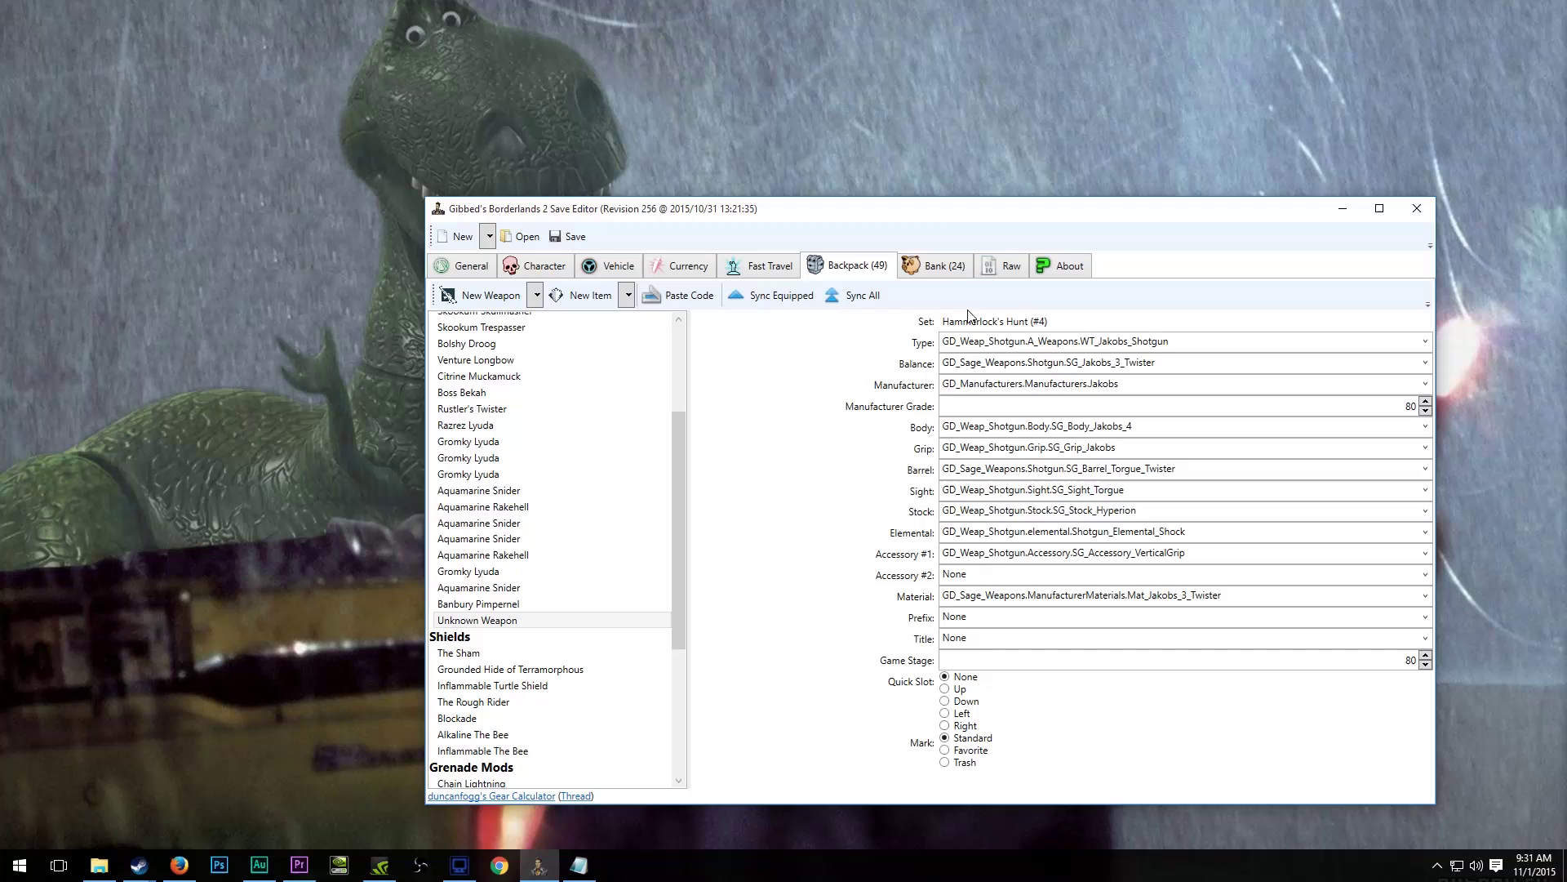
click(939, 266)
click(849, 265)
Copy the code of the corrosive Gromky Lyuda in the backpack and paste it into the bank.
click(537, 462)
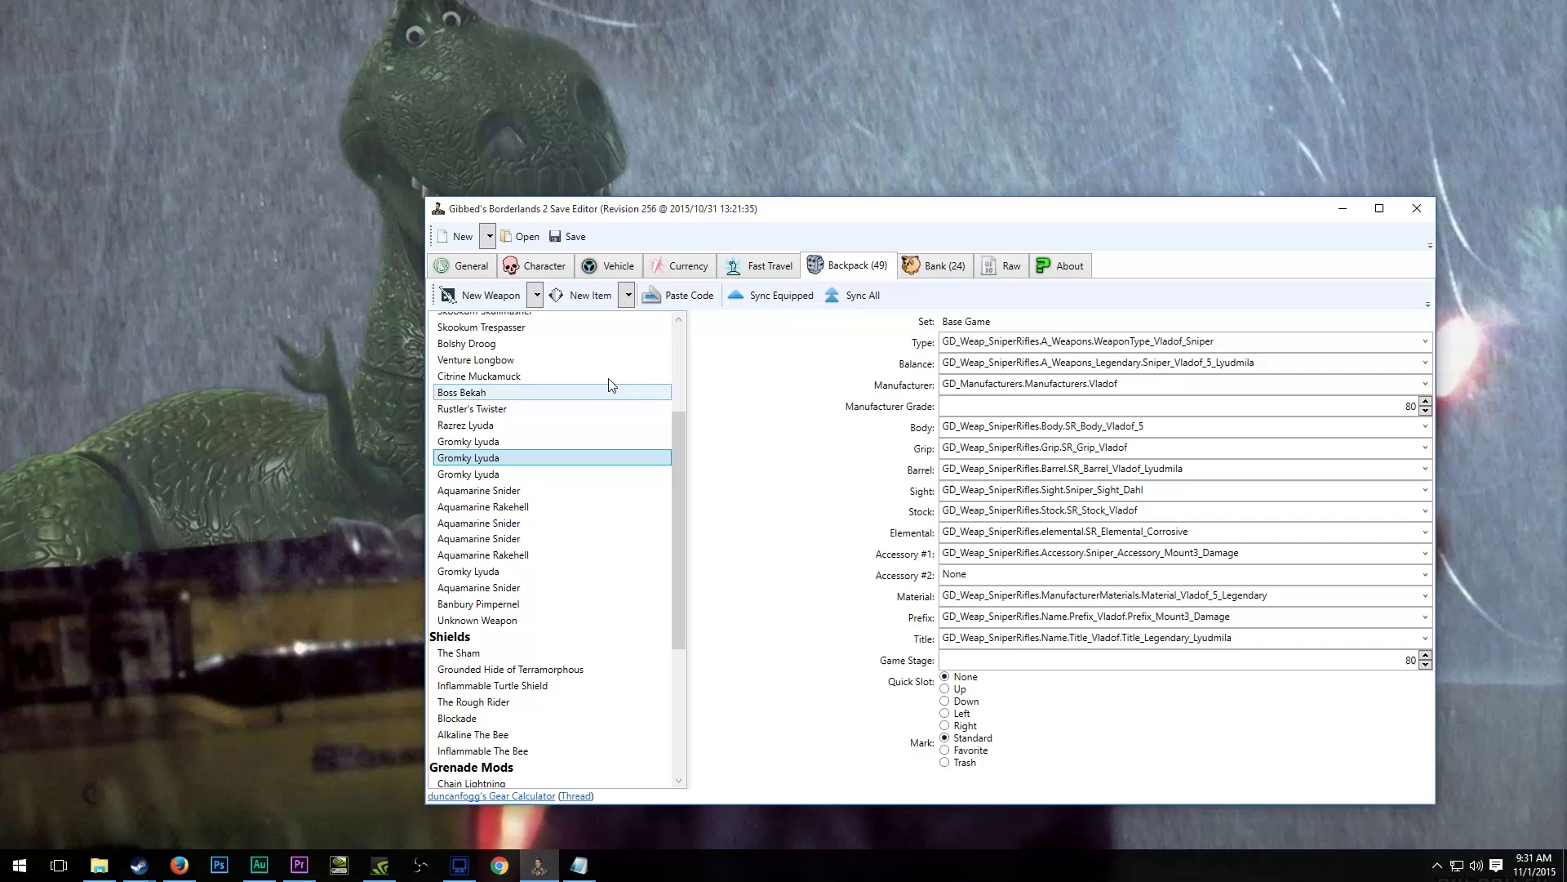
right_click(511, 463)
click(560, 475)
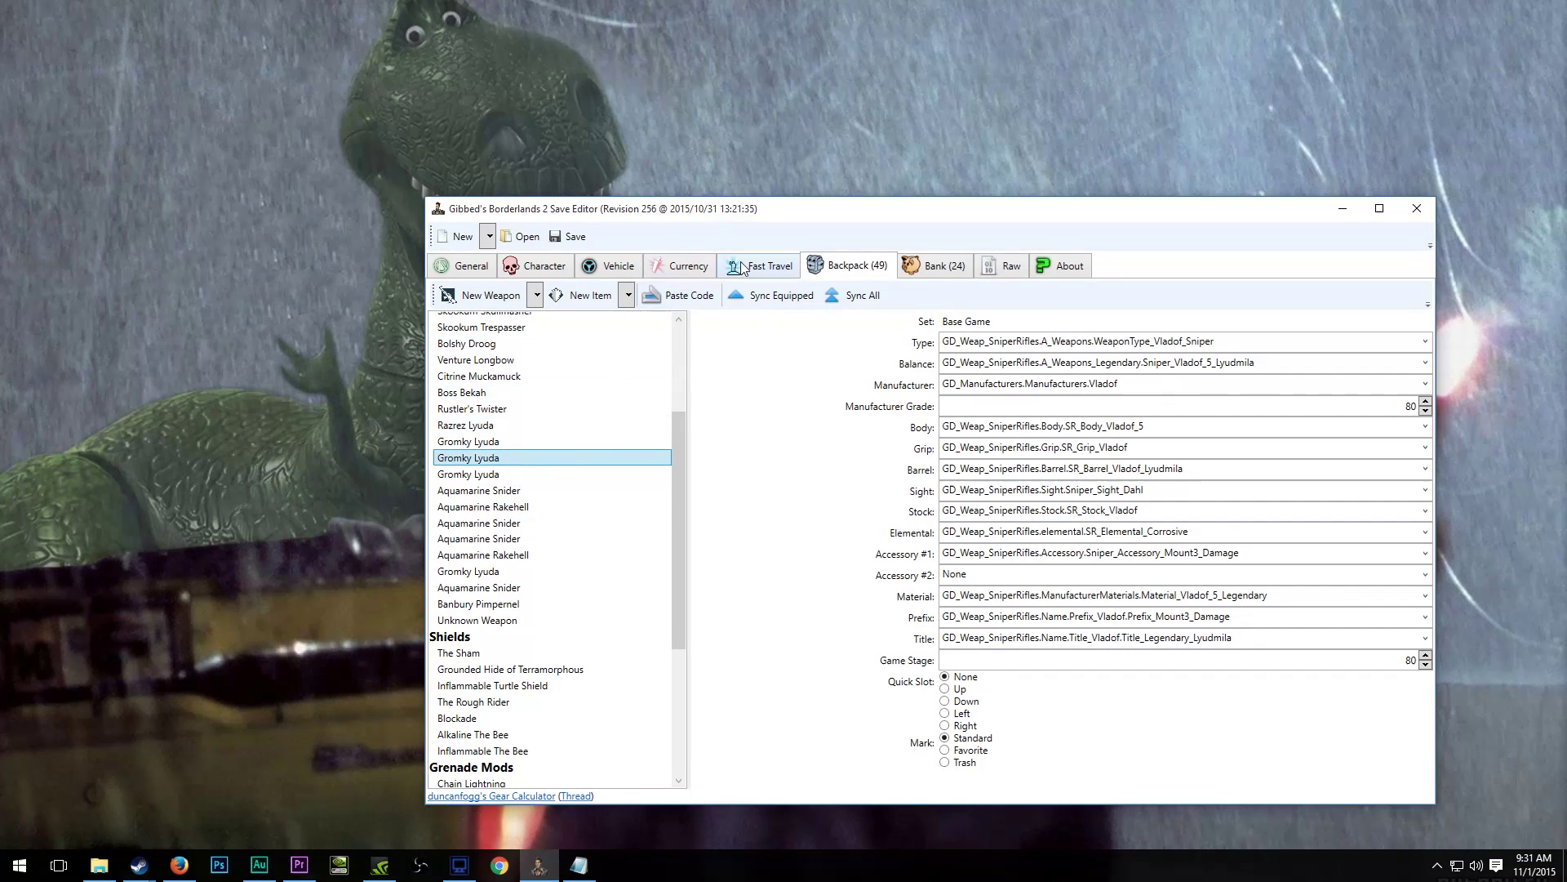
click(944, 266)
click(684, 295)
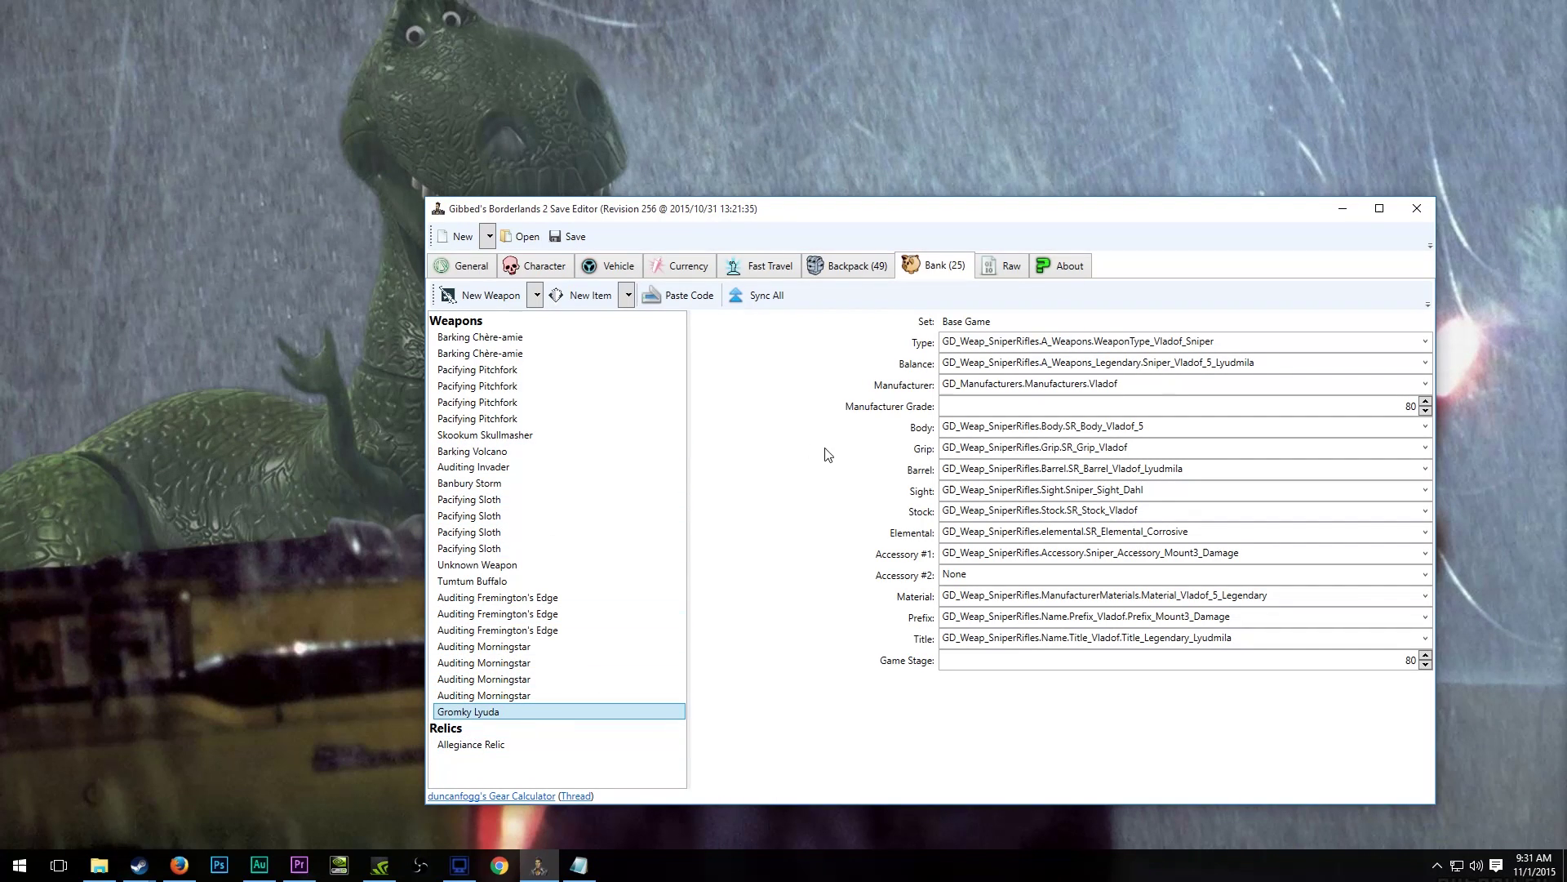
Examine the MaxBankSlots value in the raw save data and compare it with the items in the bank.
click(1020, 271)
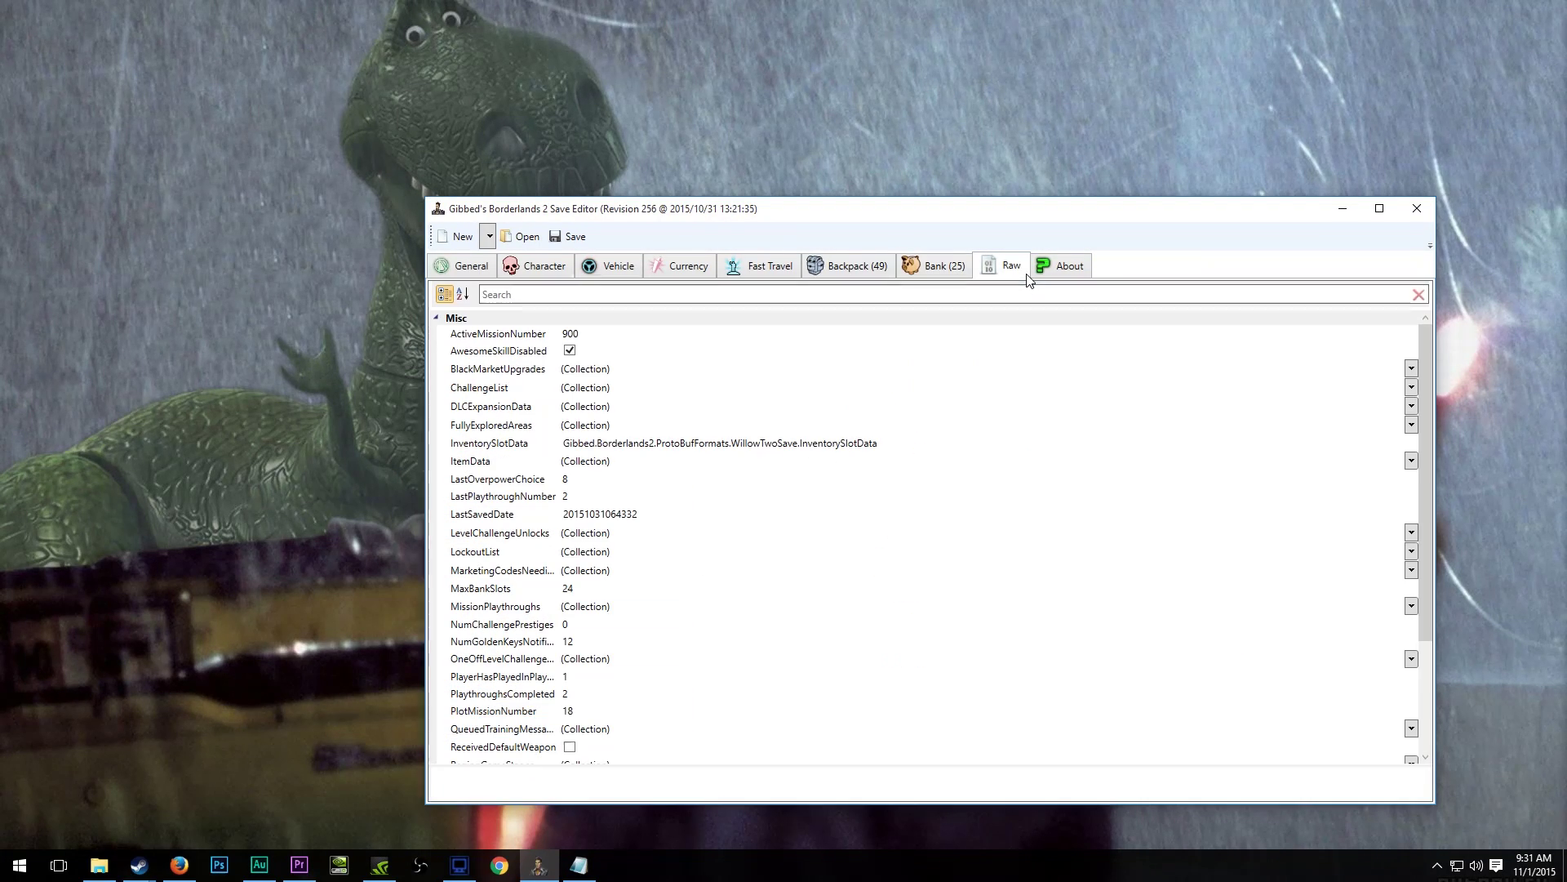
click(622, 335)
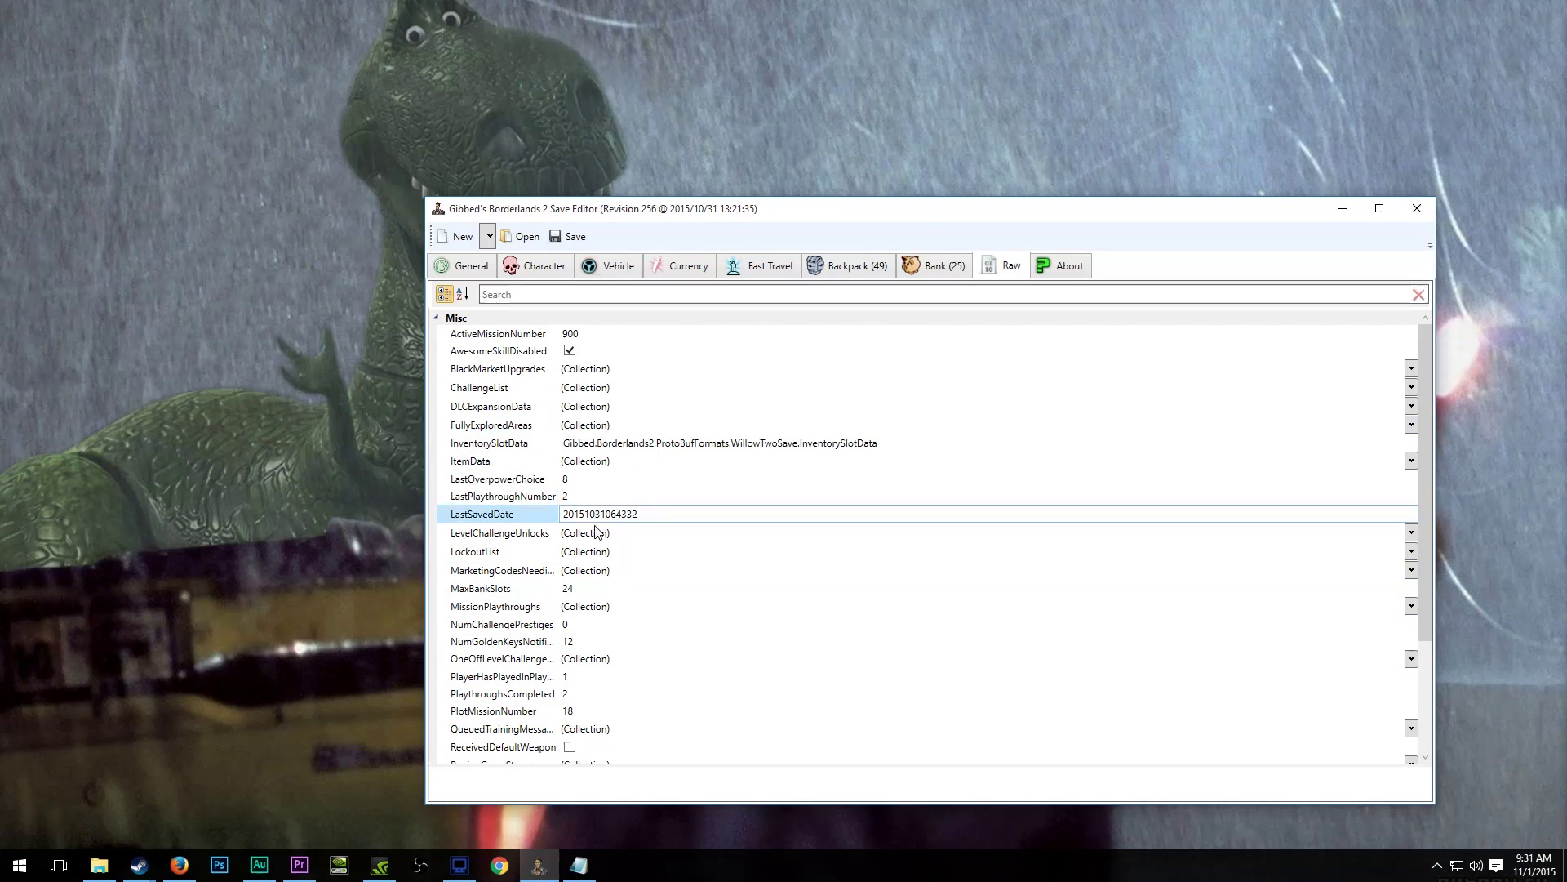
click(703, 587)
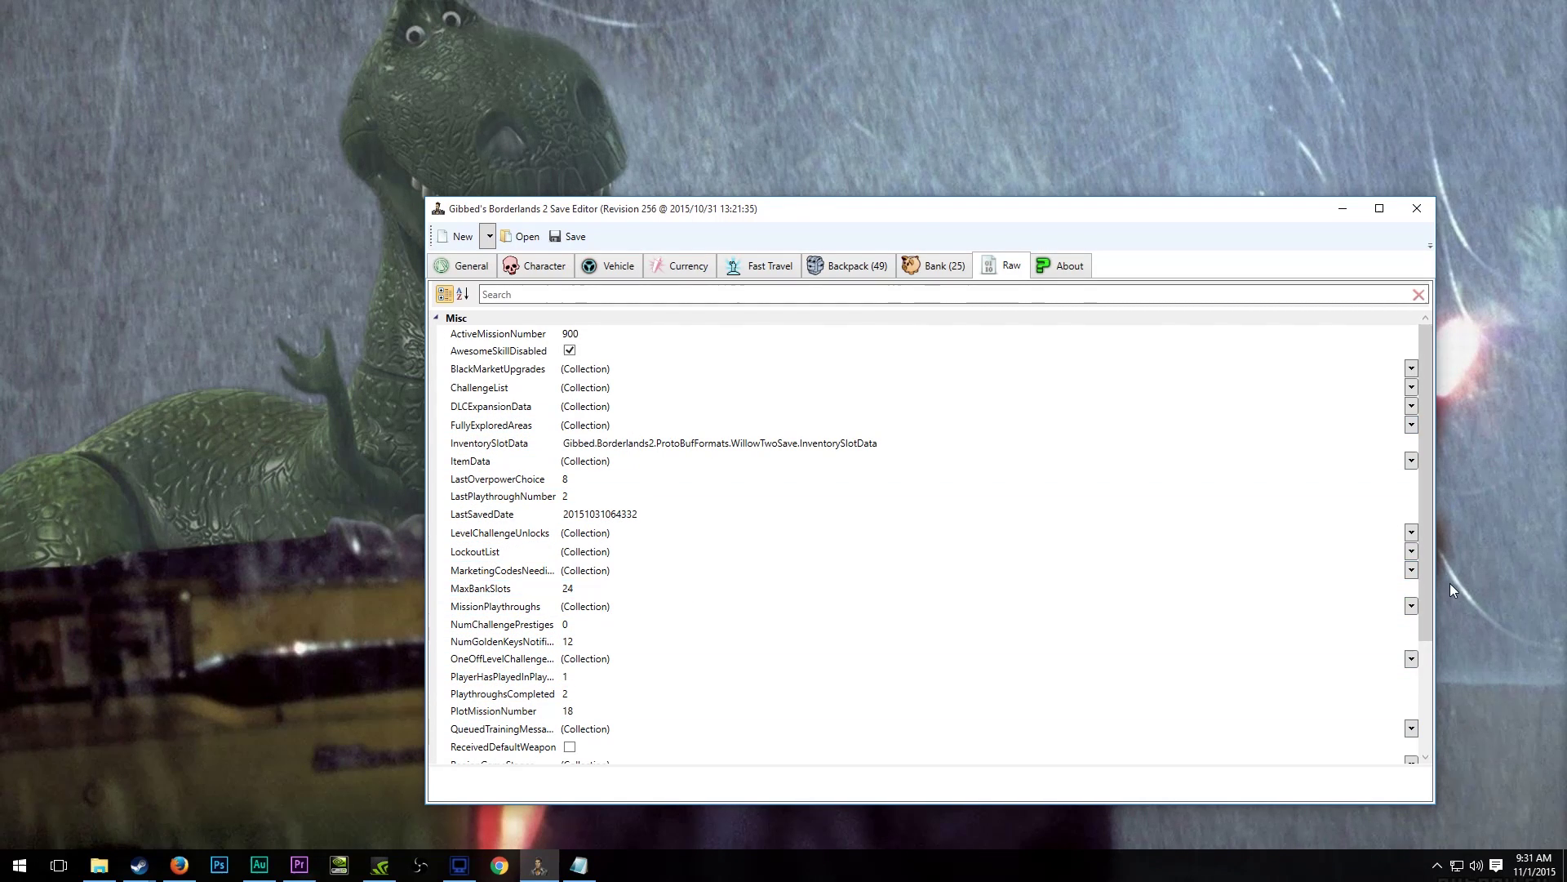
key(Down)
click(582, 588)
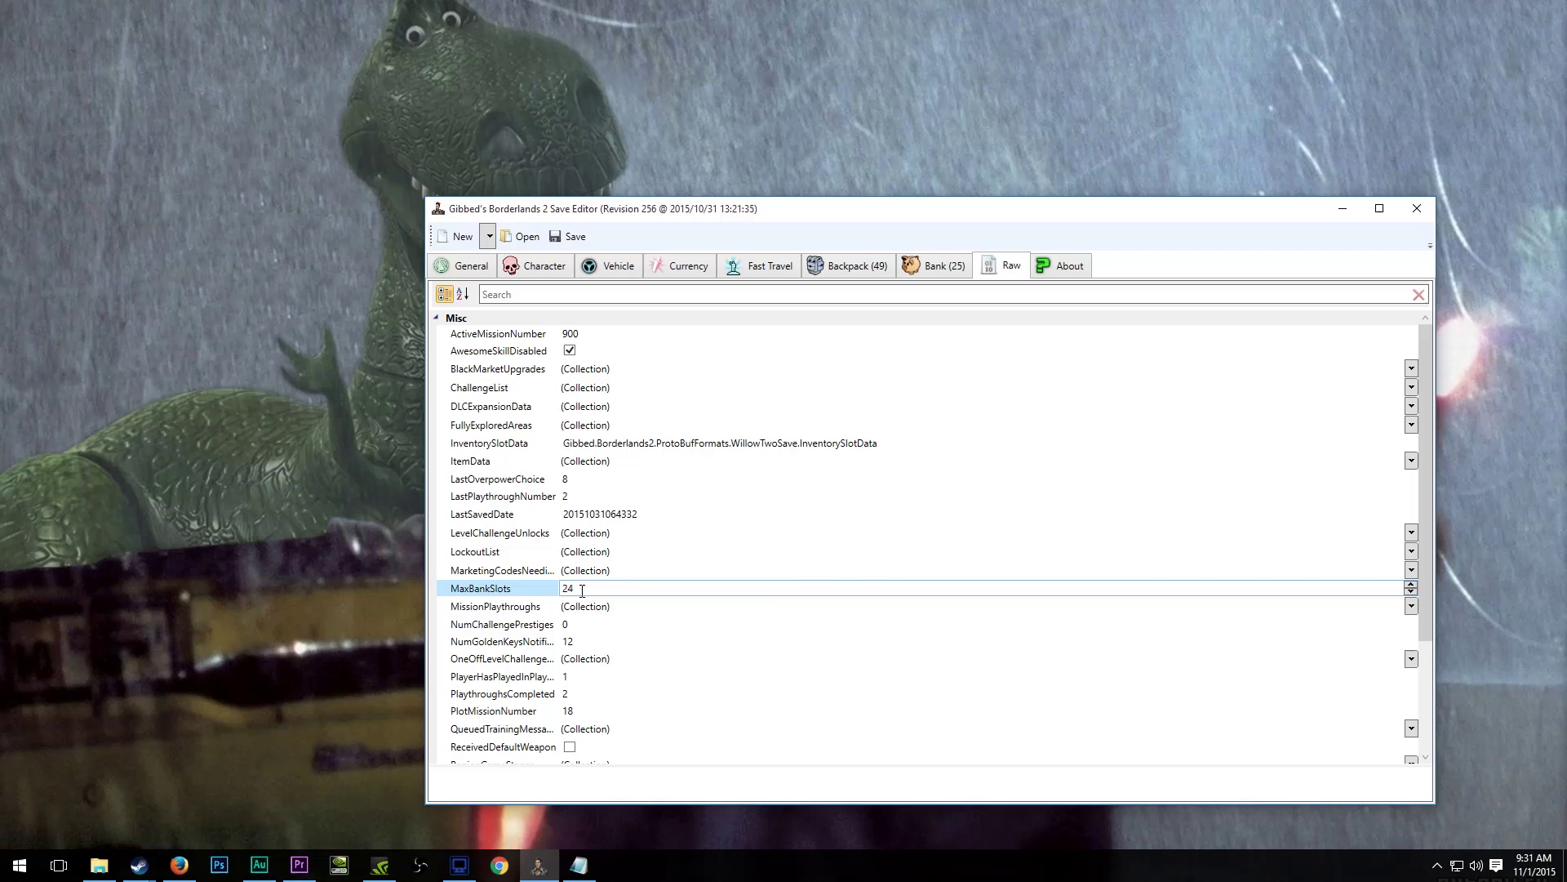
click(581, 588)
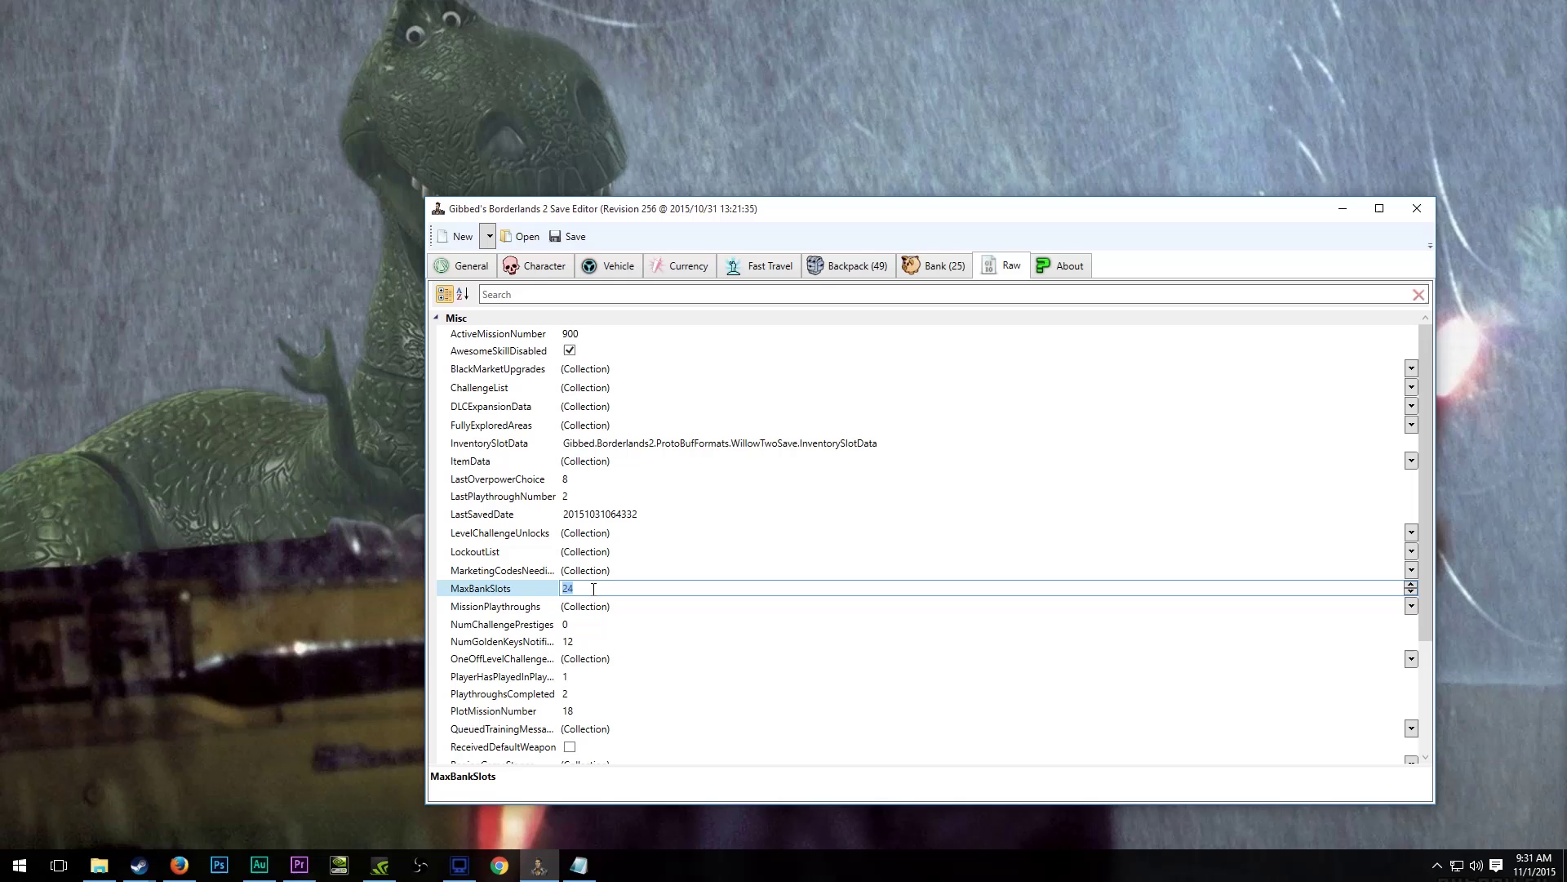
click(939, 266)
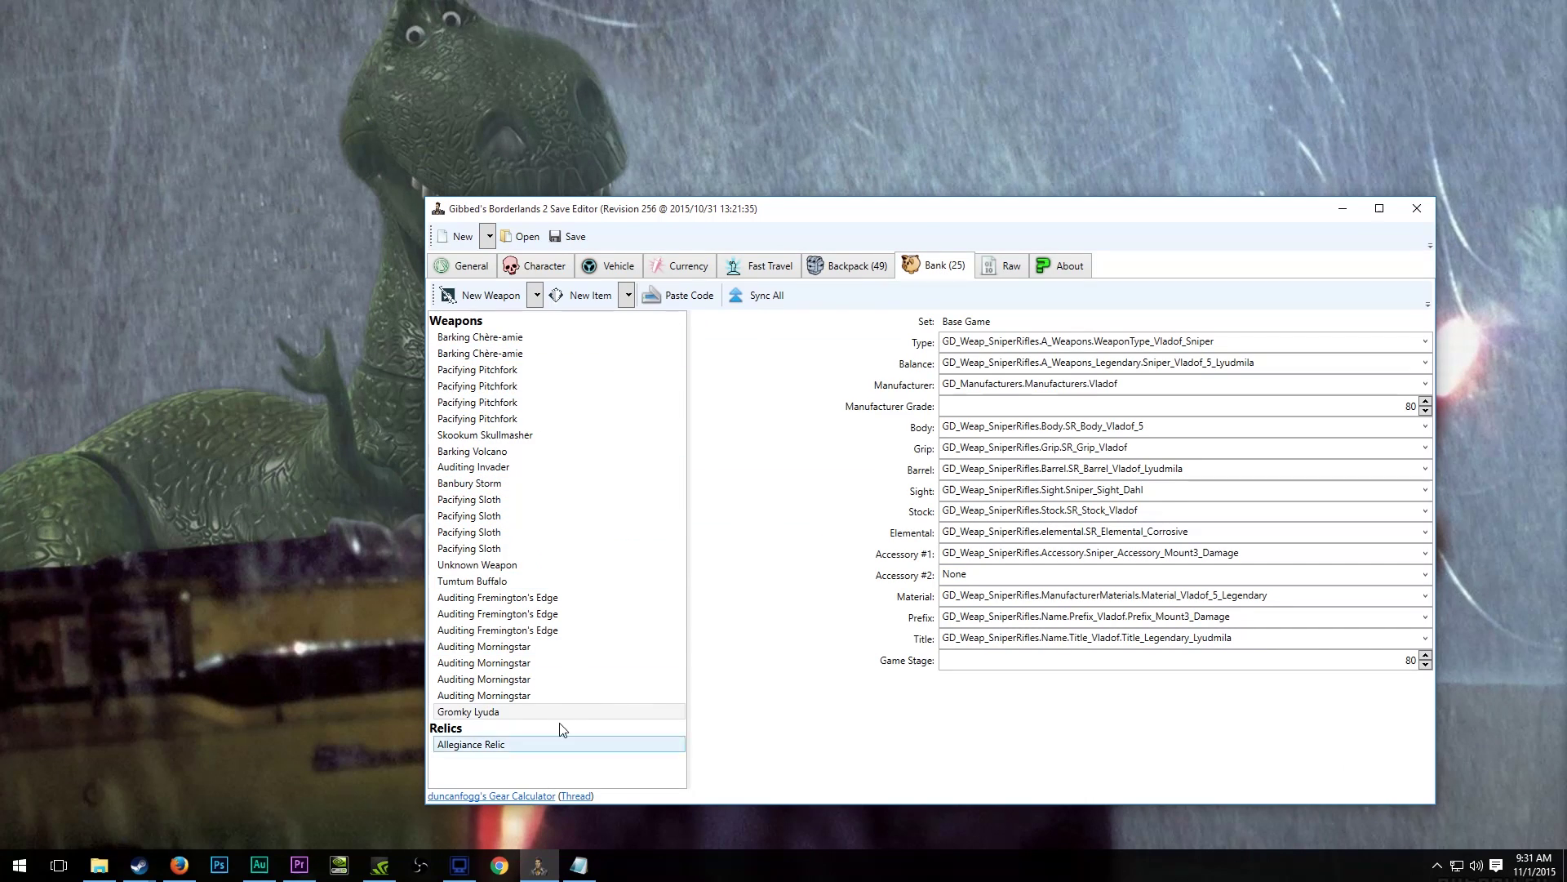
click(1012, 261)
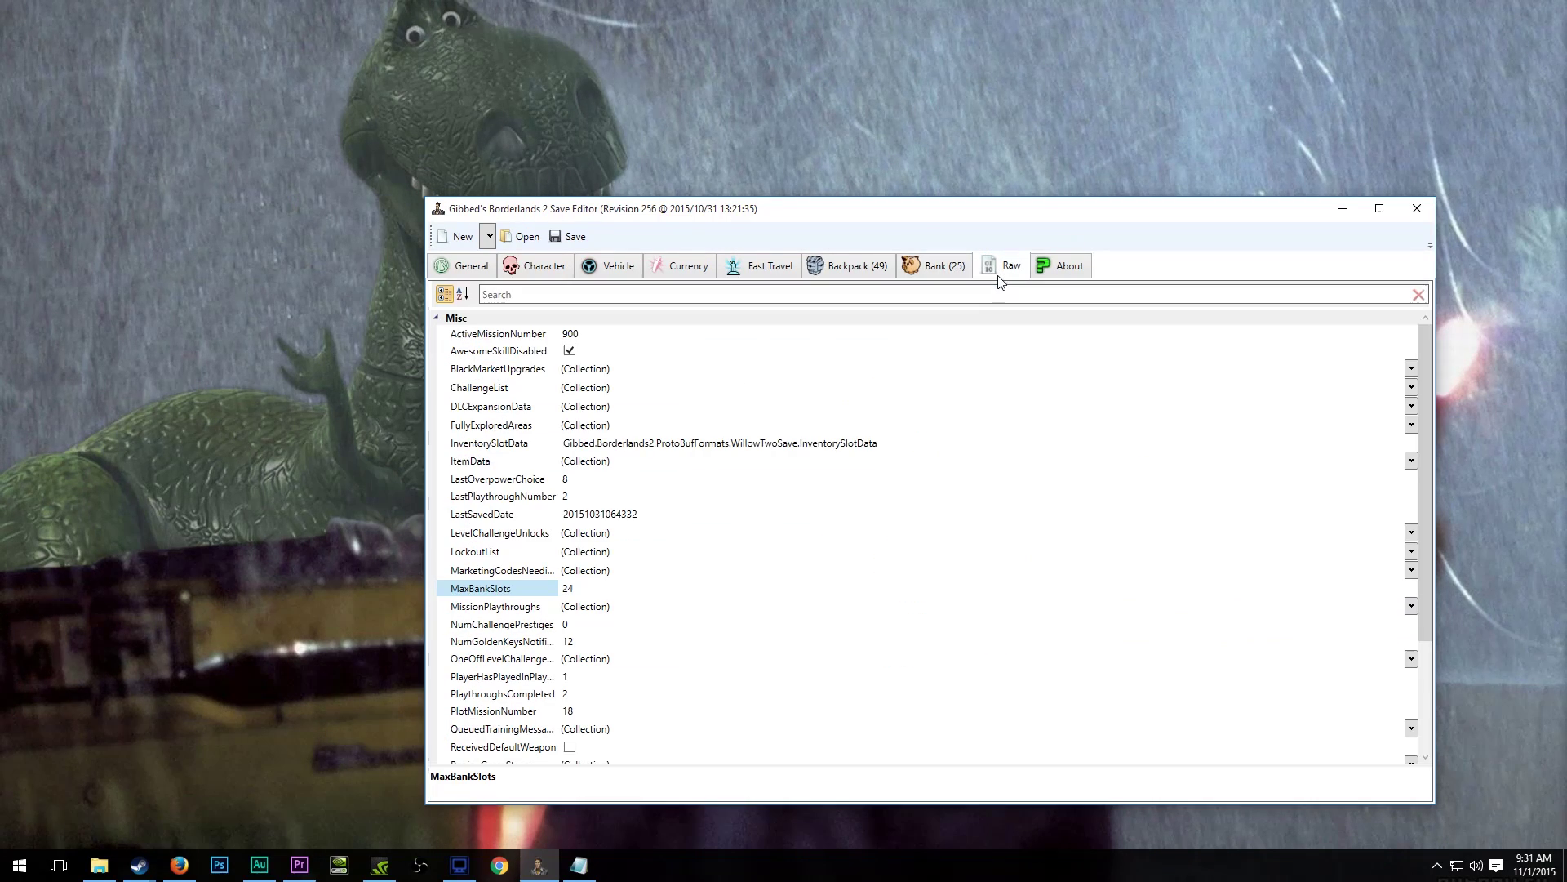
Open the MissionPlaythroughs collection in the raw data and examine the third playthrough's properties in an enlarged dialog.
click(479, 610)
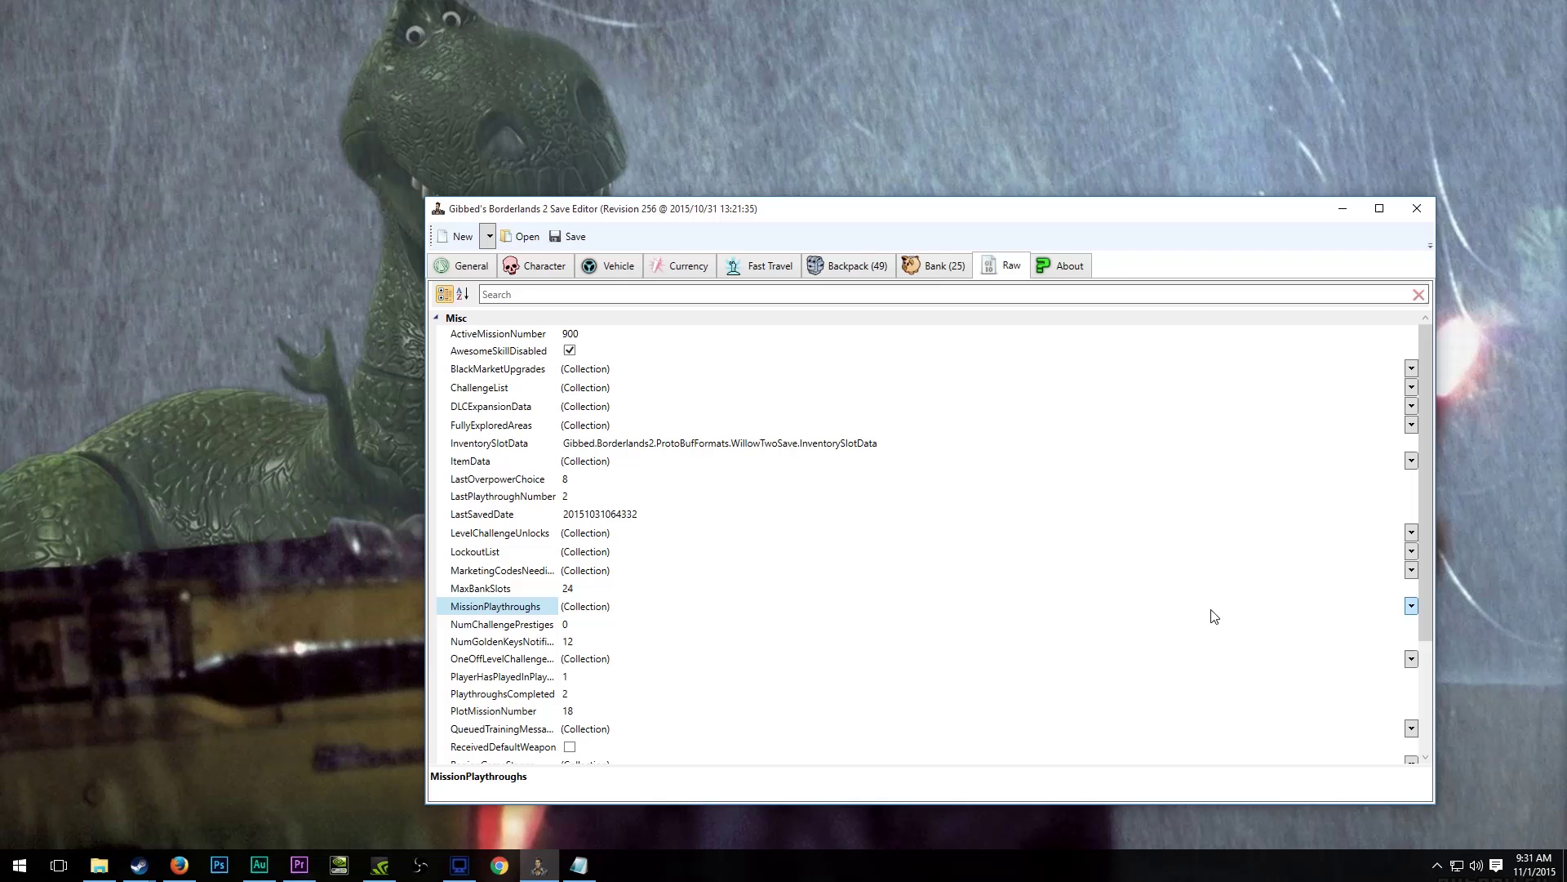
click(1411, 606)
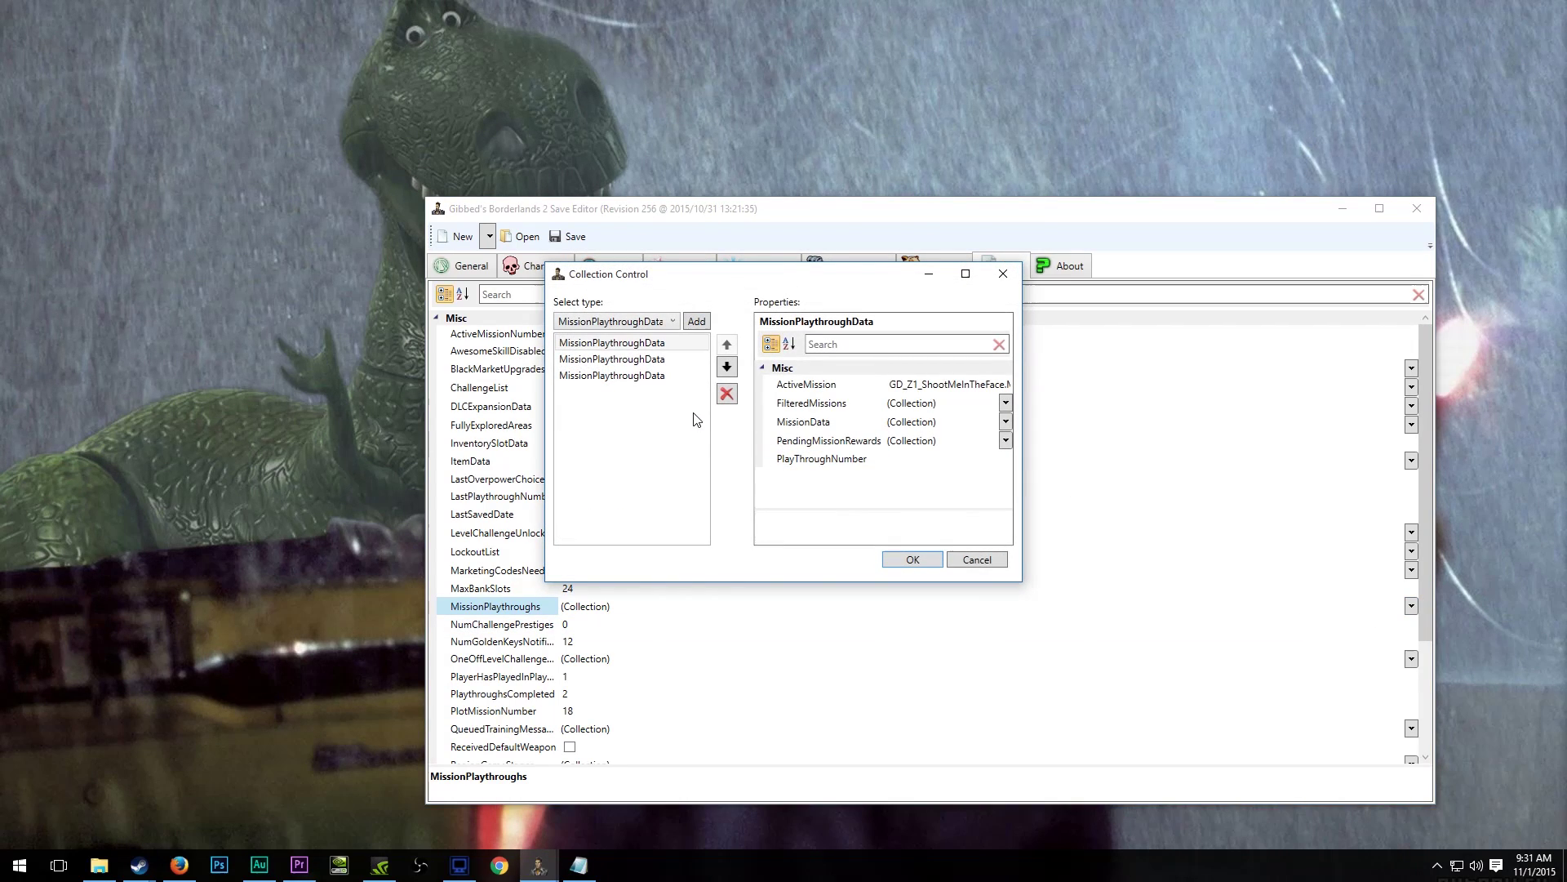
click(637, 375)
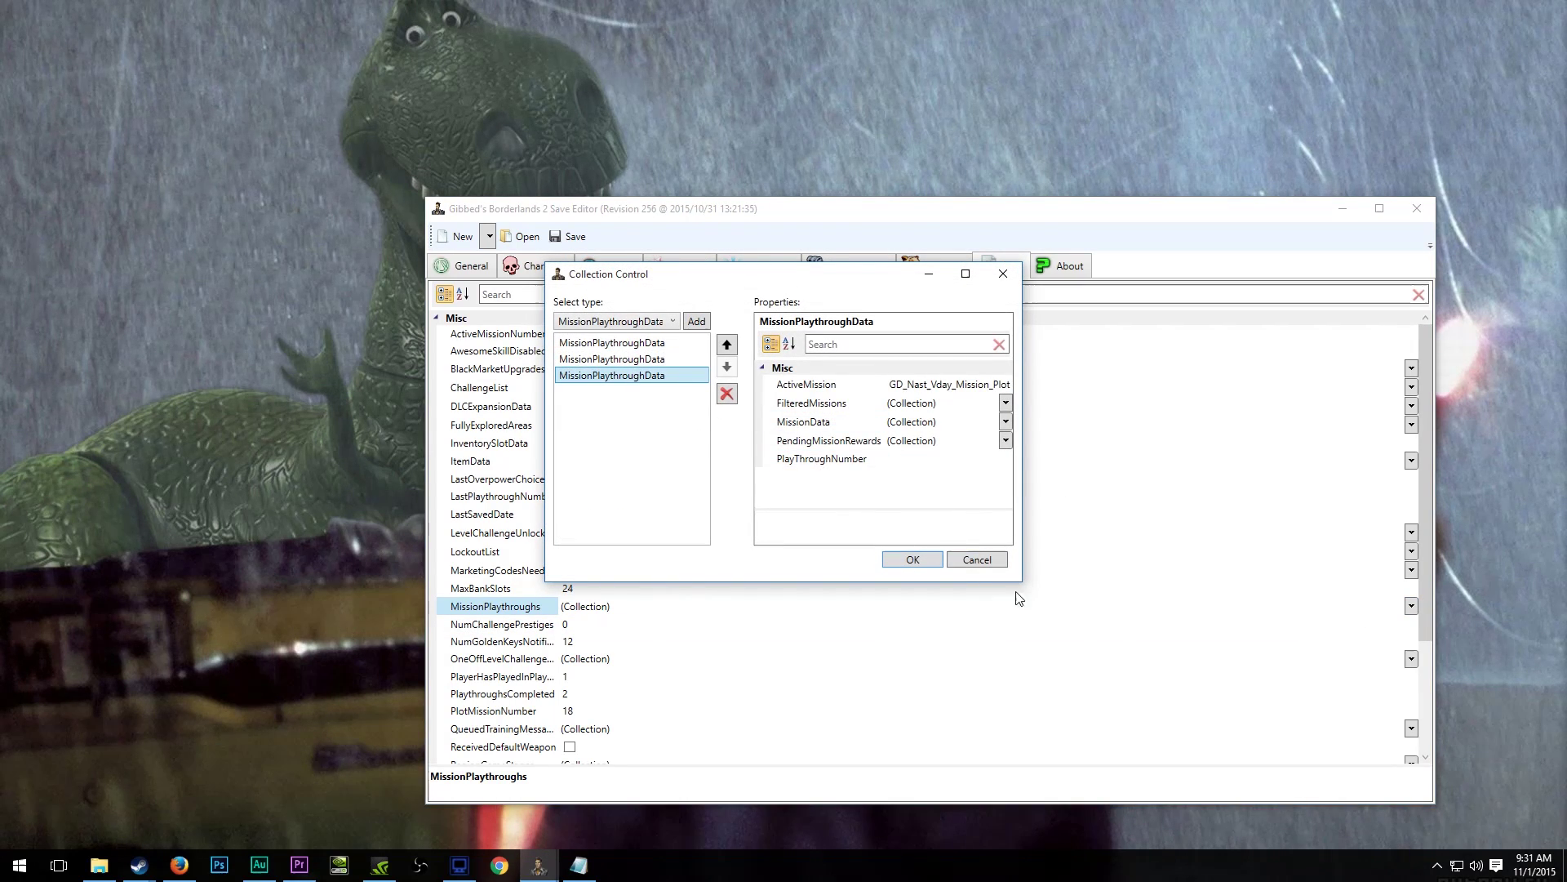
drag(1025, 585, 1362, 694)
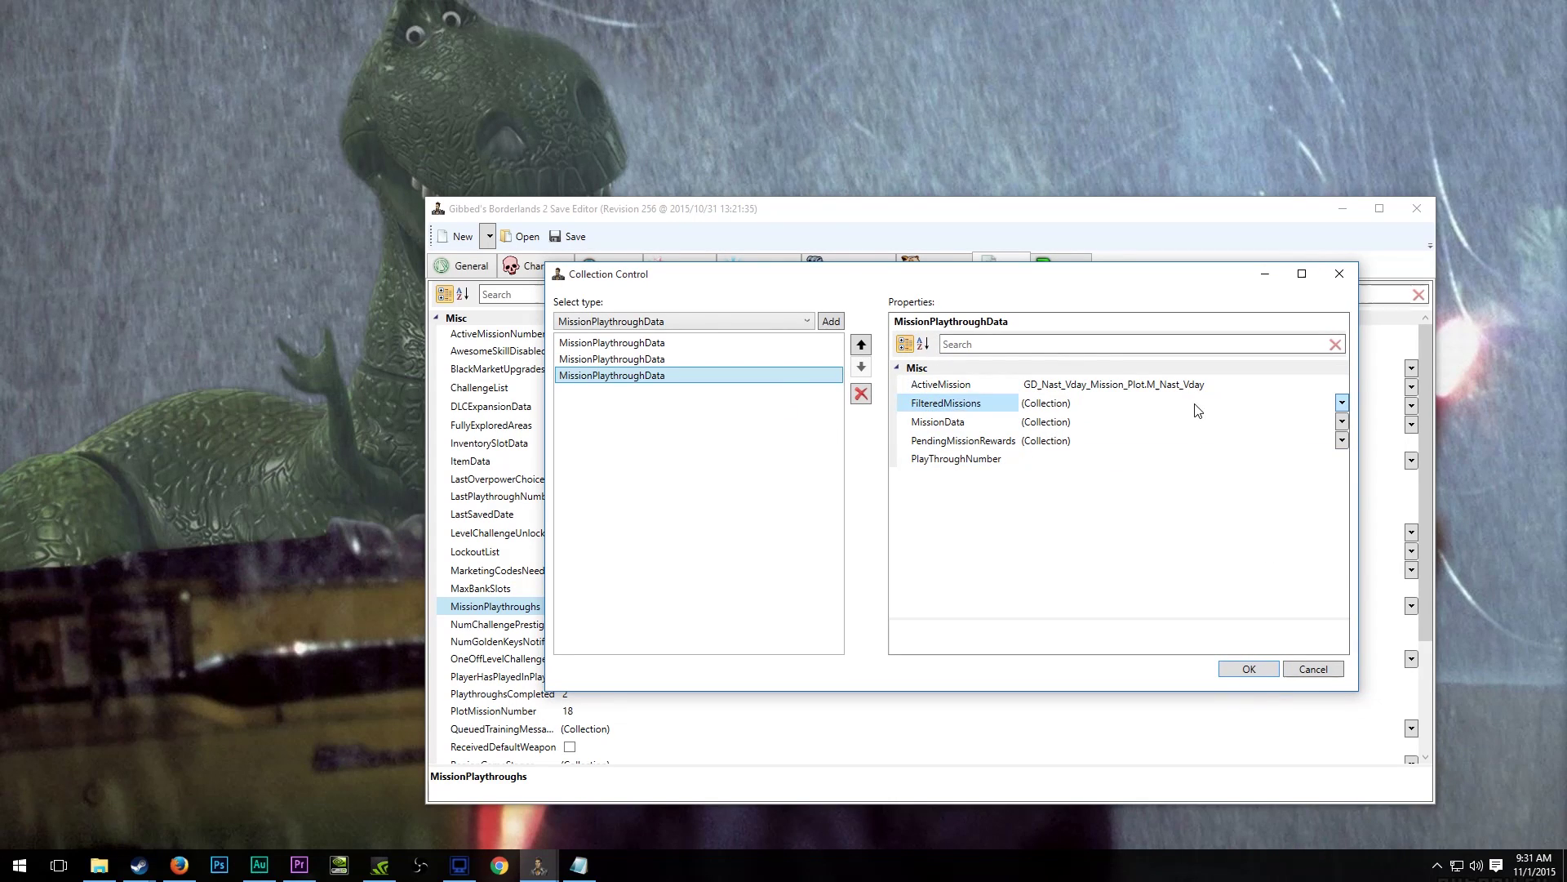
click(1175, 387)
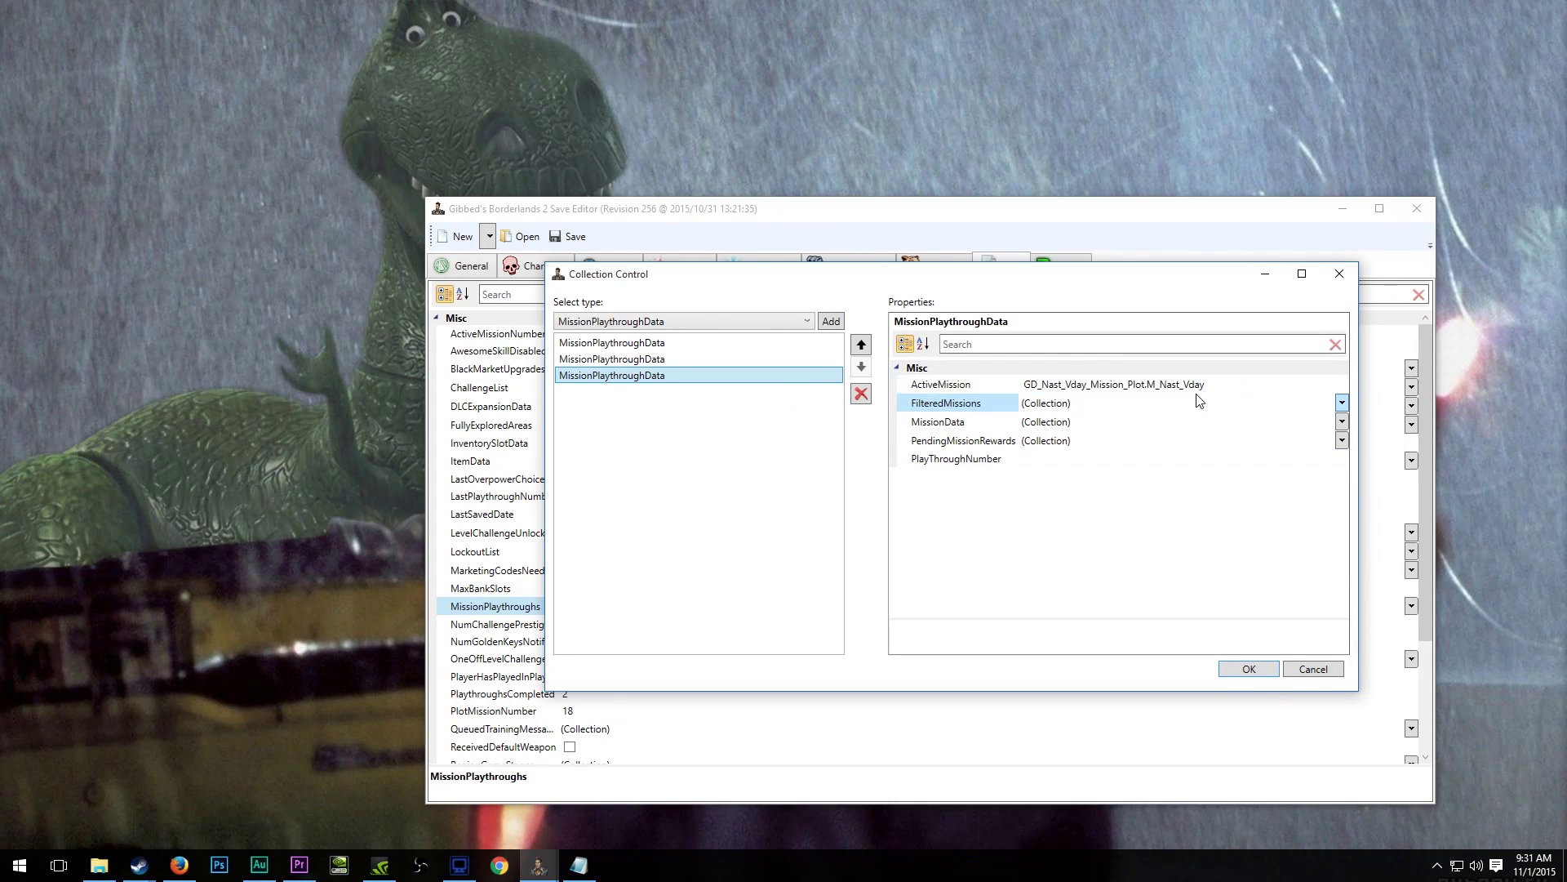
click(1128, 405)
click(1123, 439)
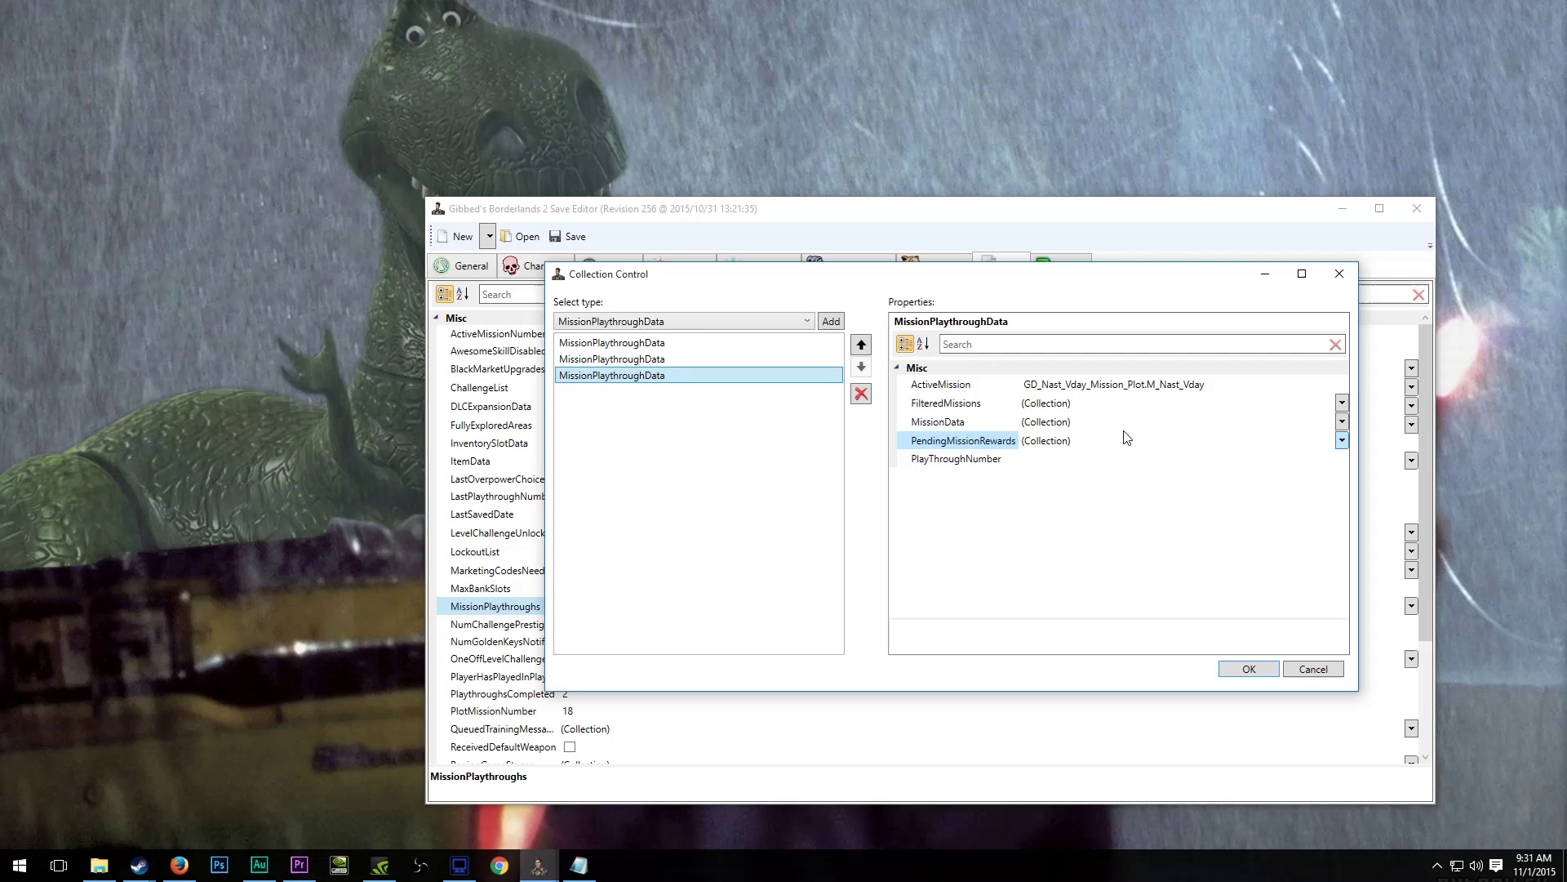
click(1125, 422)
Open the third playthrough's MissionData collection and examine the RobotSlaughter_5 mission entry in an enlarged dialog.
click(1342, 421)
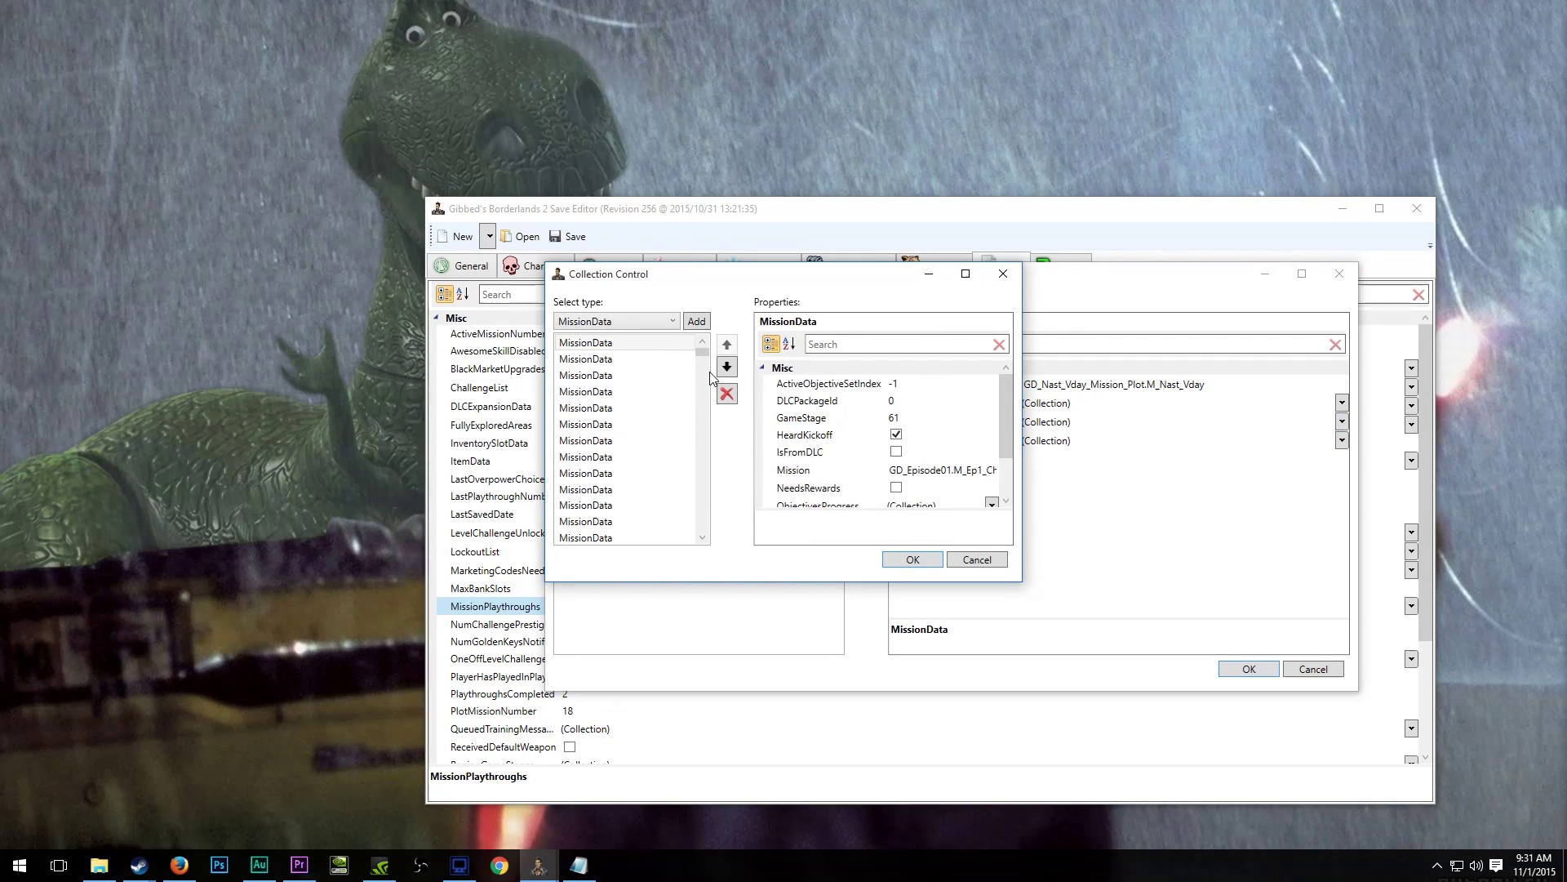
drag(707, 354, 704, 496)
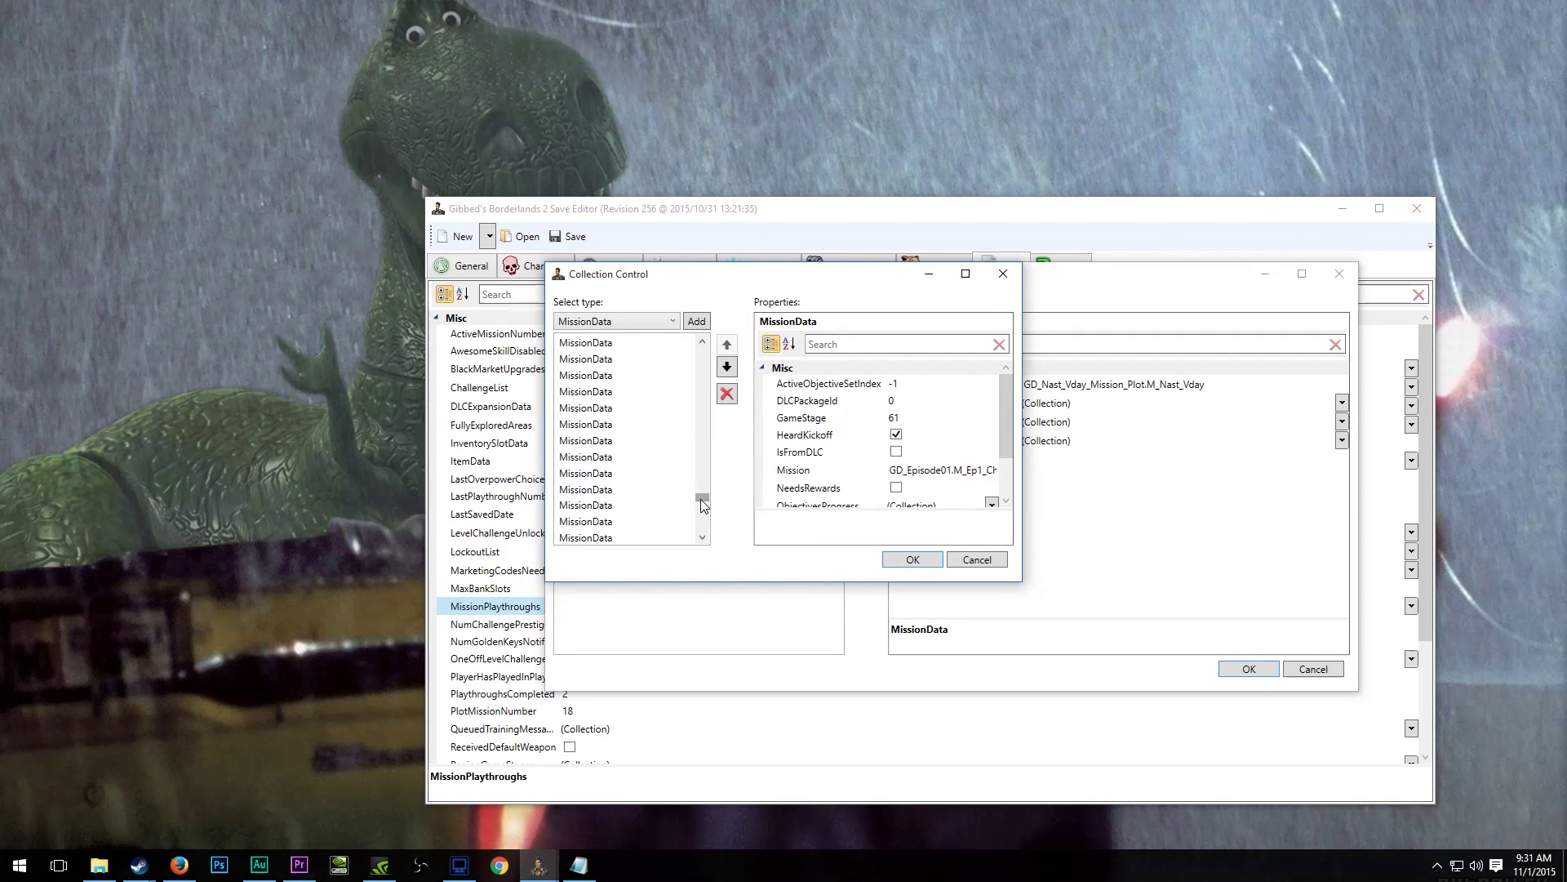
click(621, 457)
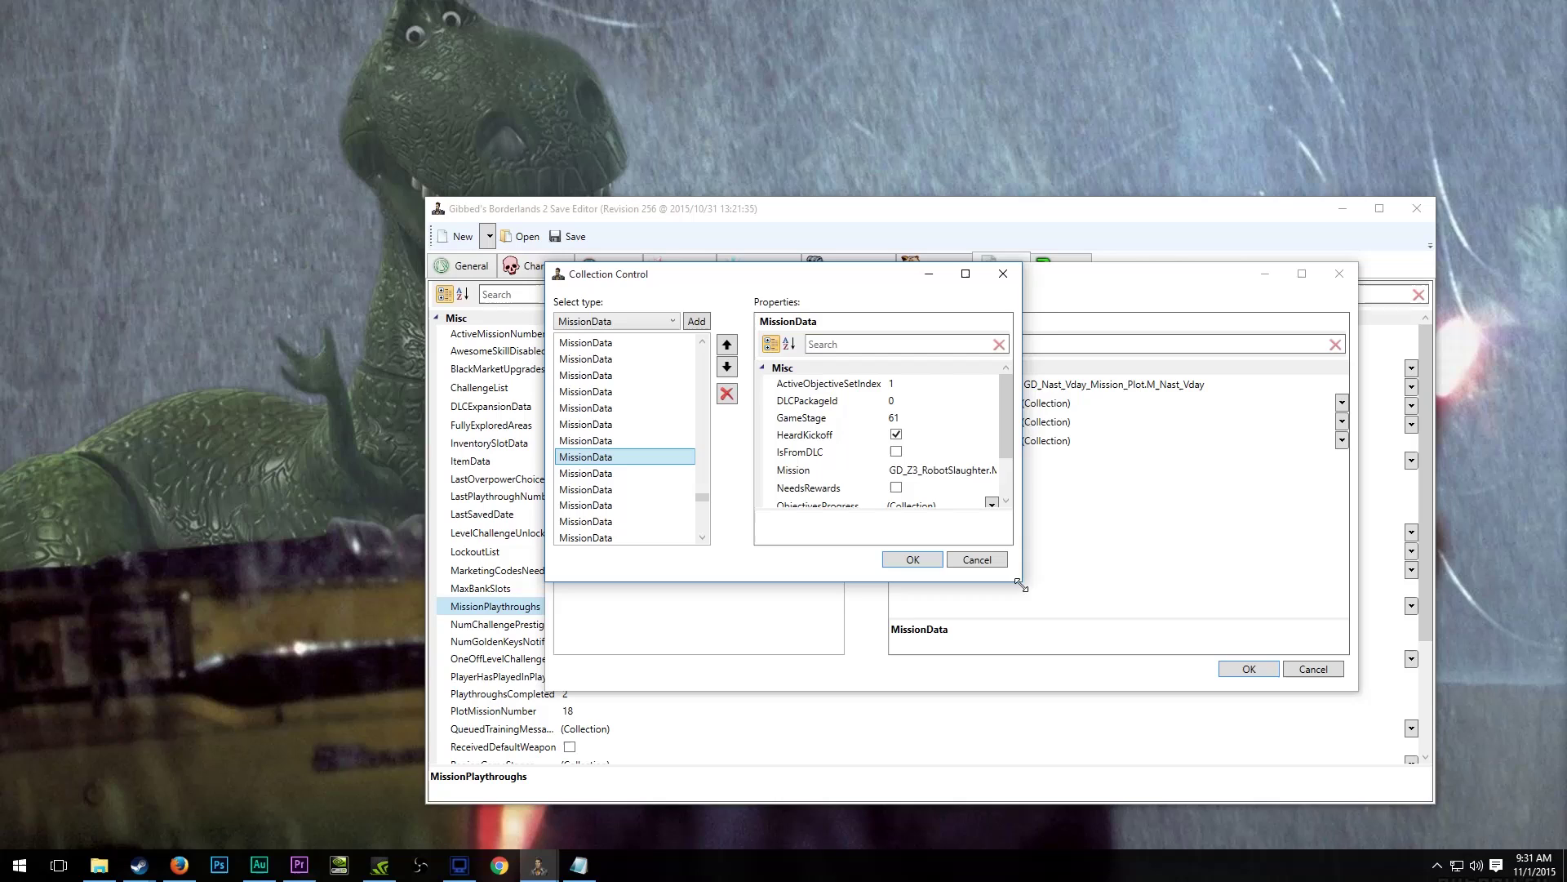
drag(1021, 584, 1334, 732)
click(1062, 469)
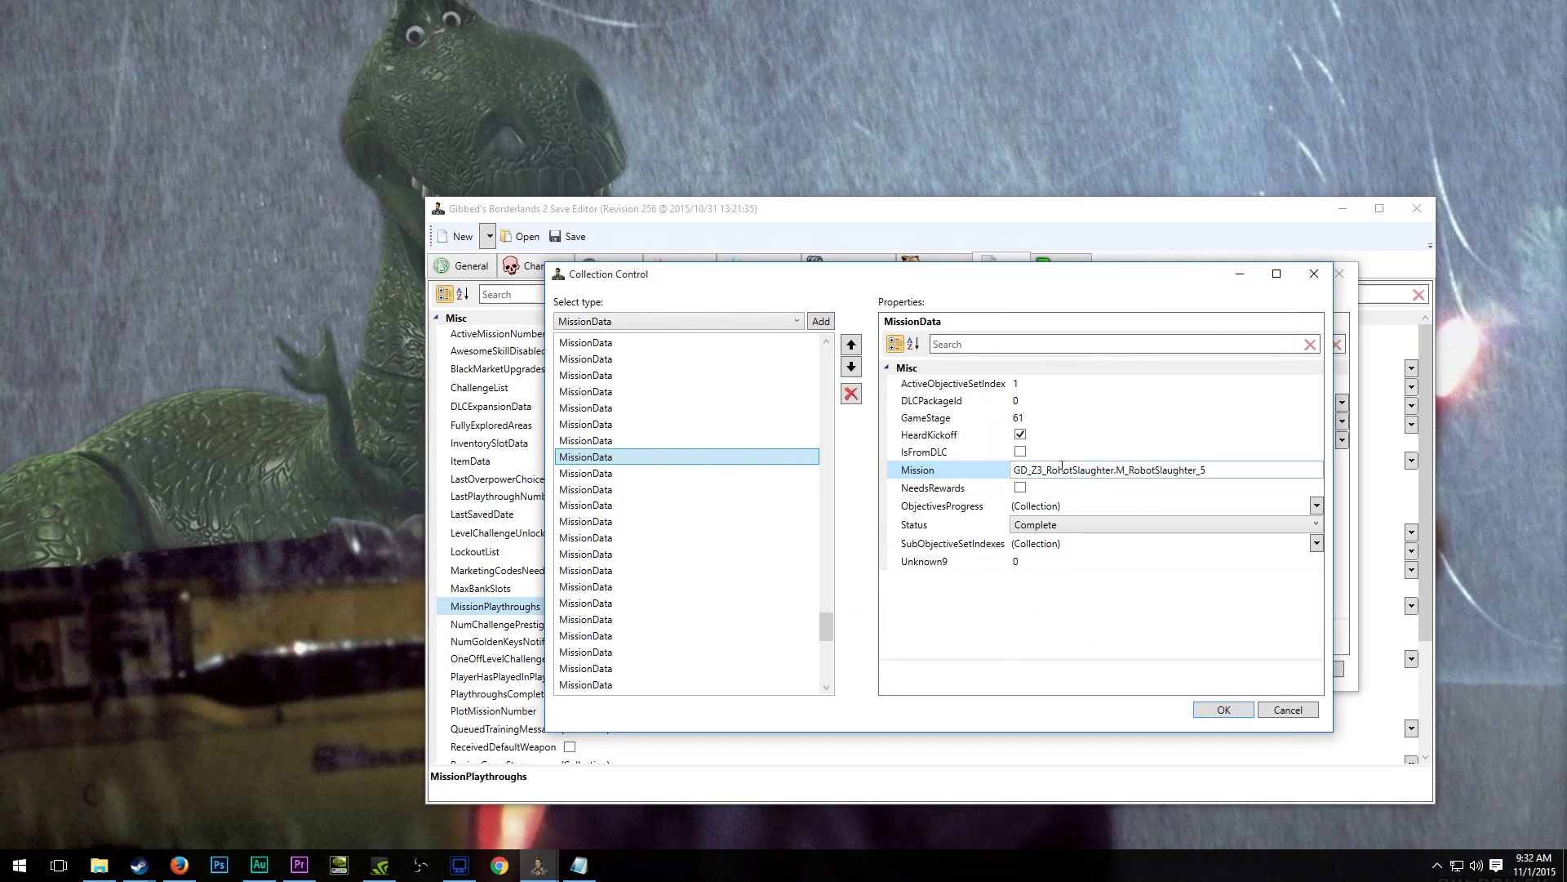
click(665, 454)
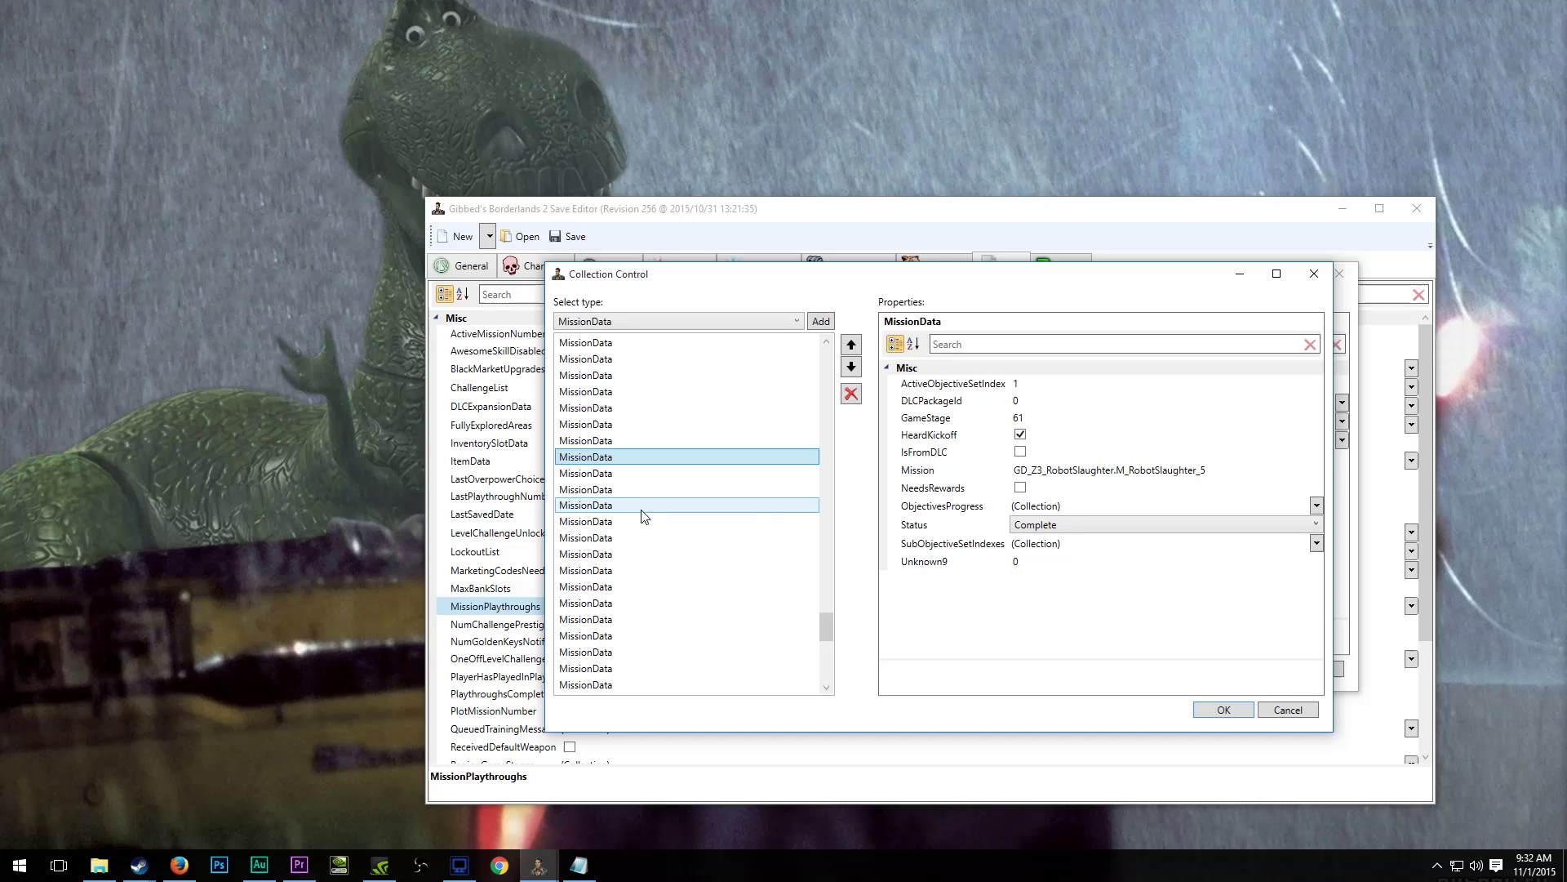
click(1107, 469)
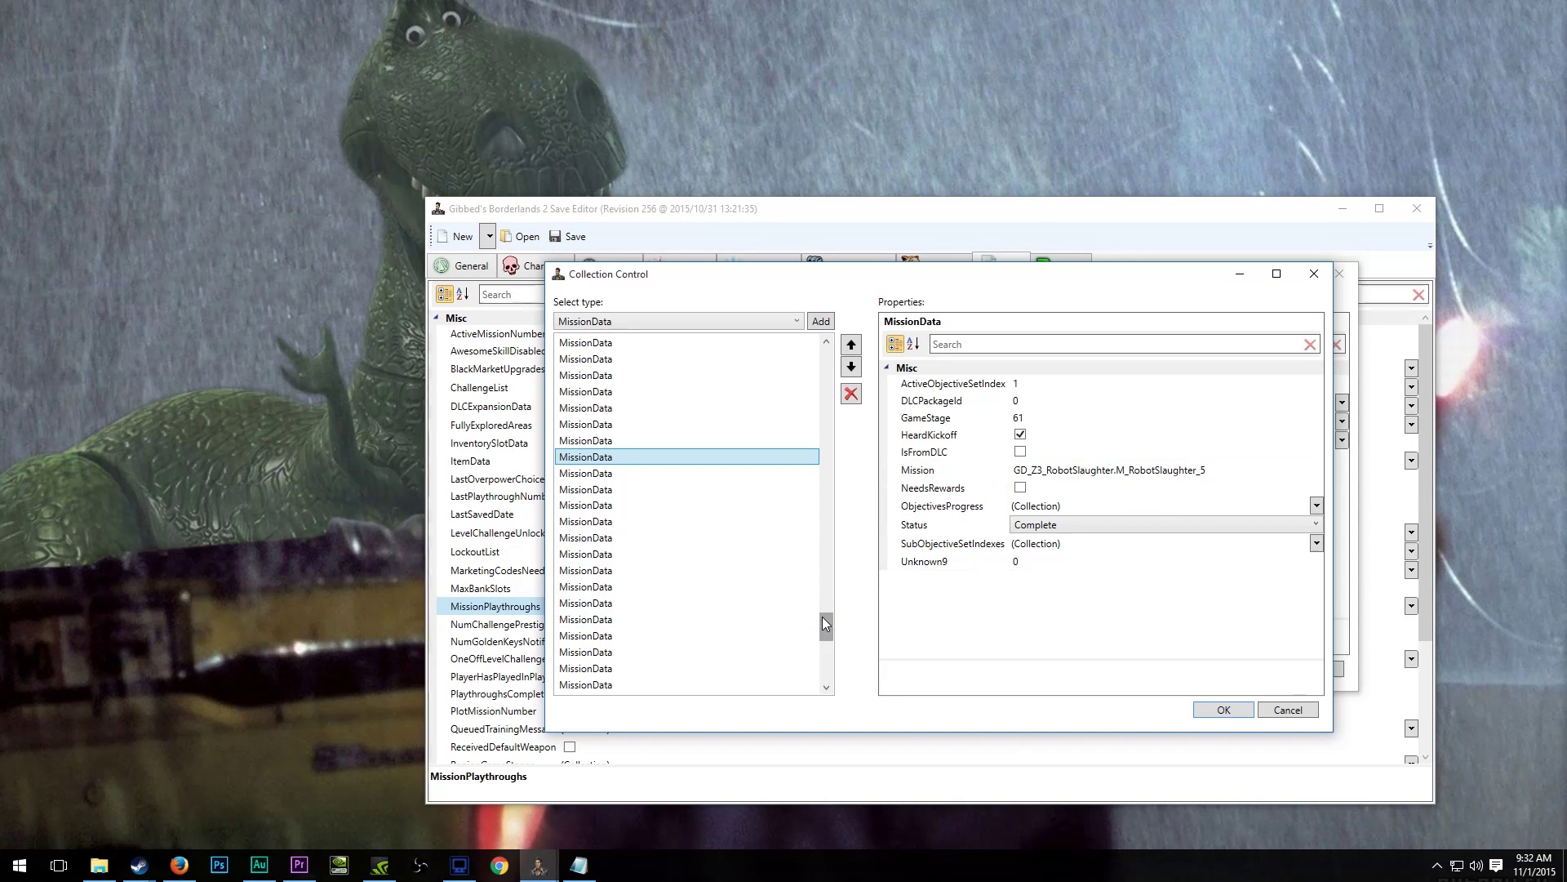
Step backward through the MissionData entries from the TestingZoneRepeatable mission to DontCopyThatFloppy, reading each mission's name and status.
drag(821, 619, 826, 661)
click(683, 684)
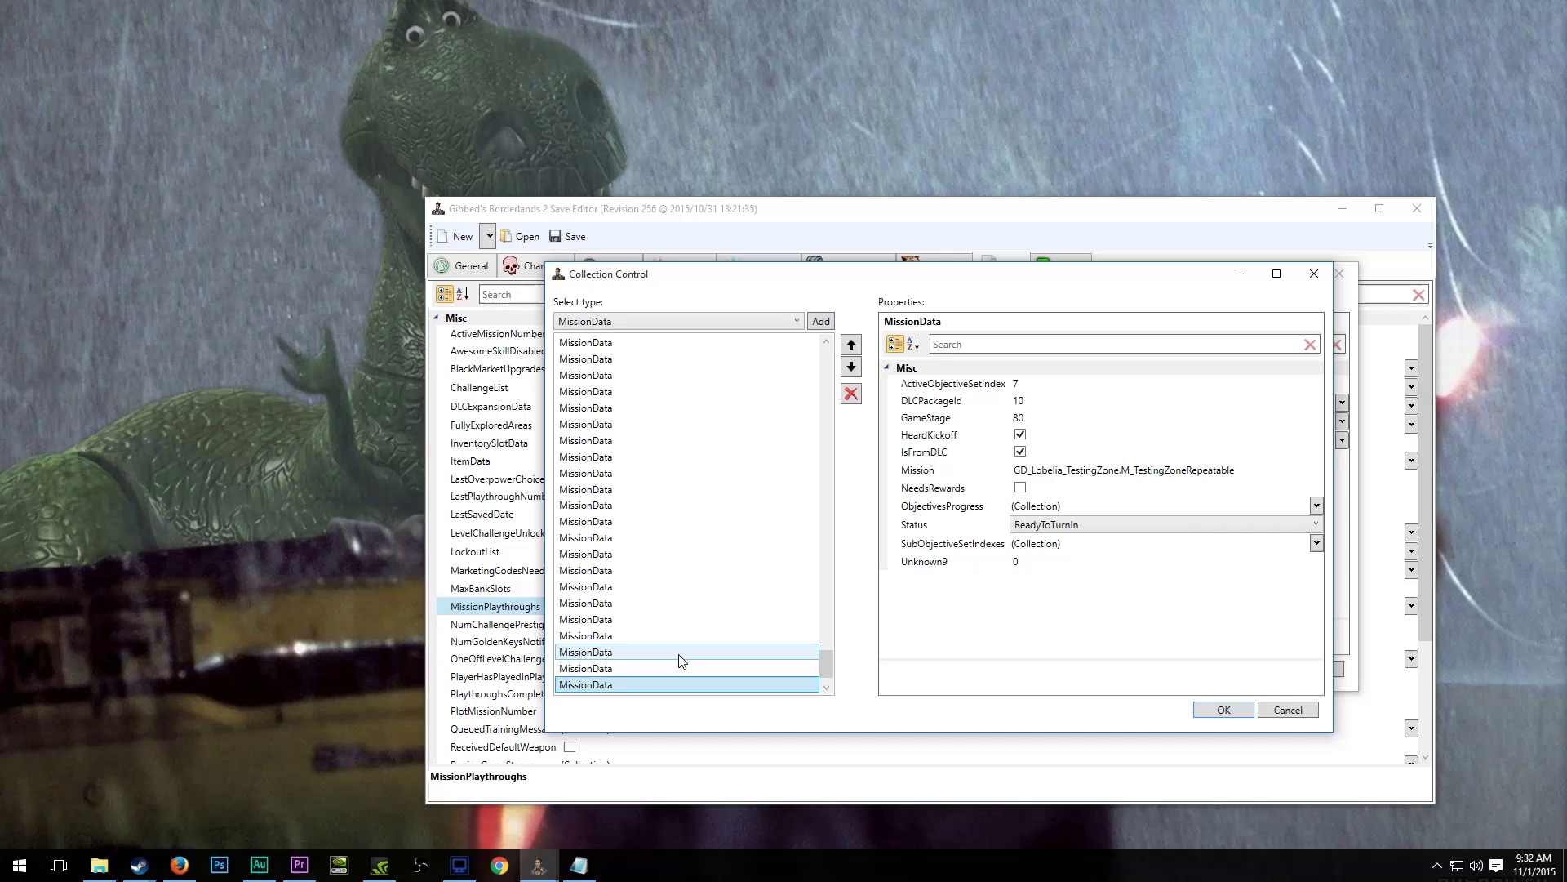
key(Up)
key(Up)
key(Up)
key(Up)
key(Up)
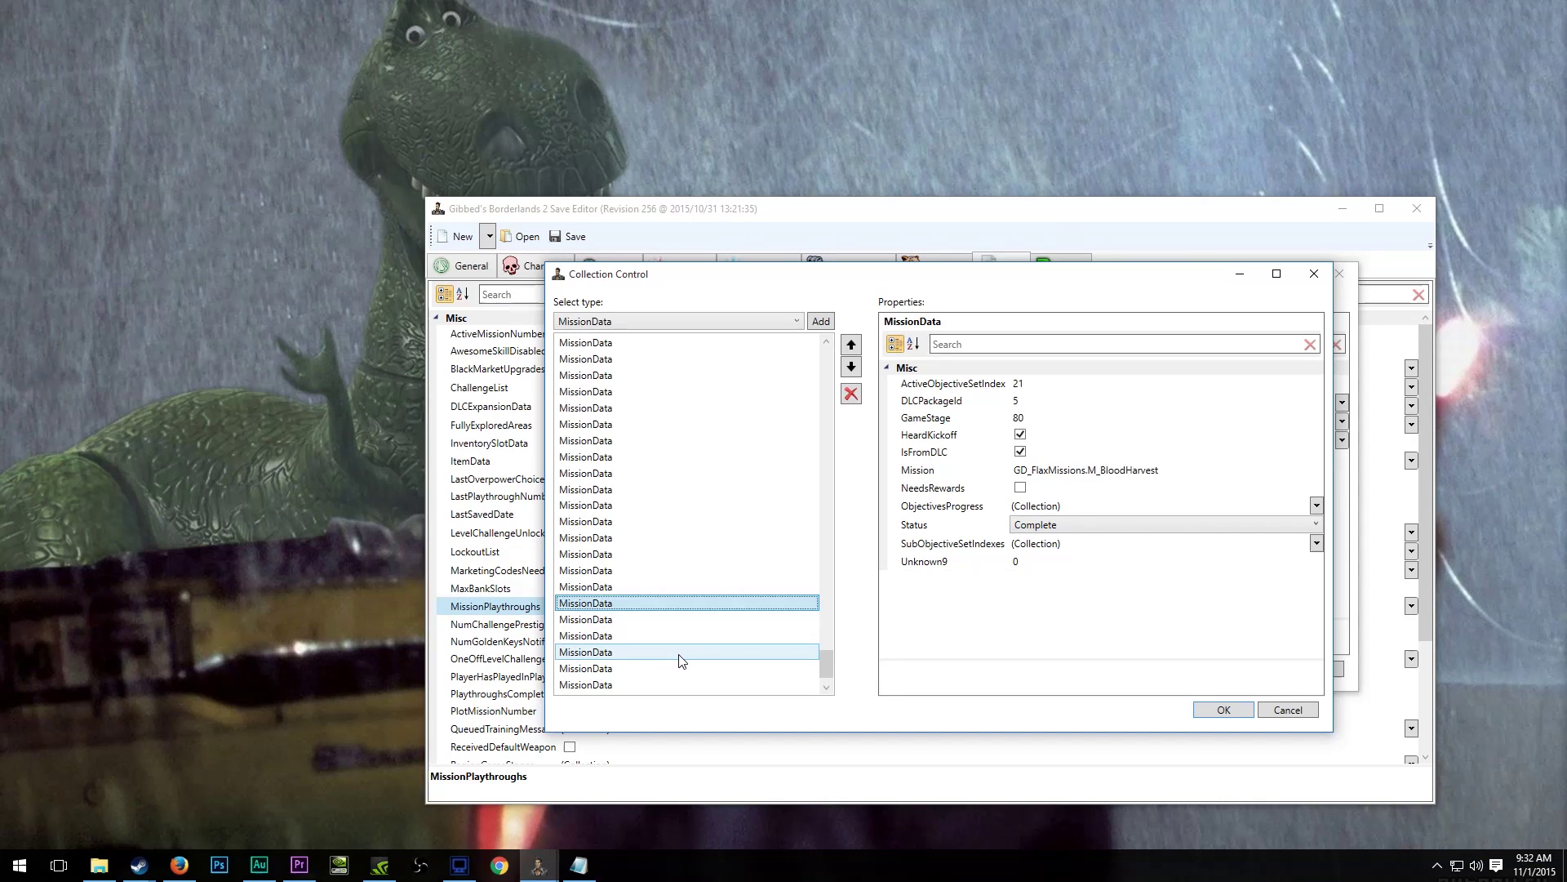
key(Up)
key(Up)
key(Up)
key(Up)
key(Up)
key(Up)
key(Up)
key(Up)
key(Up)
key(Up)
key(Up)
key(Up)
key(Up)
key(Up)
key(Up)
key(Up)
key(Up)
key(Up)
key(Up)
key(Up)
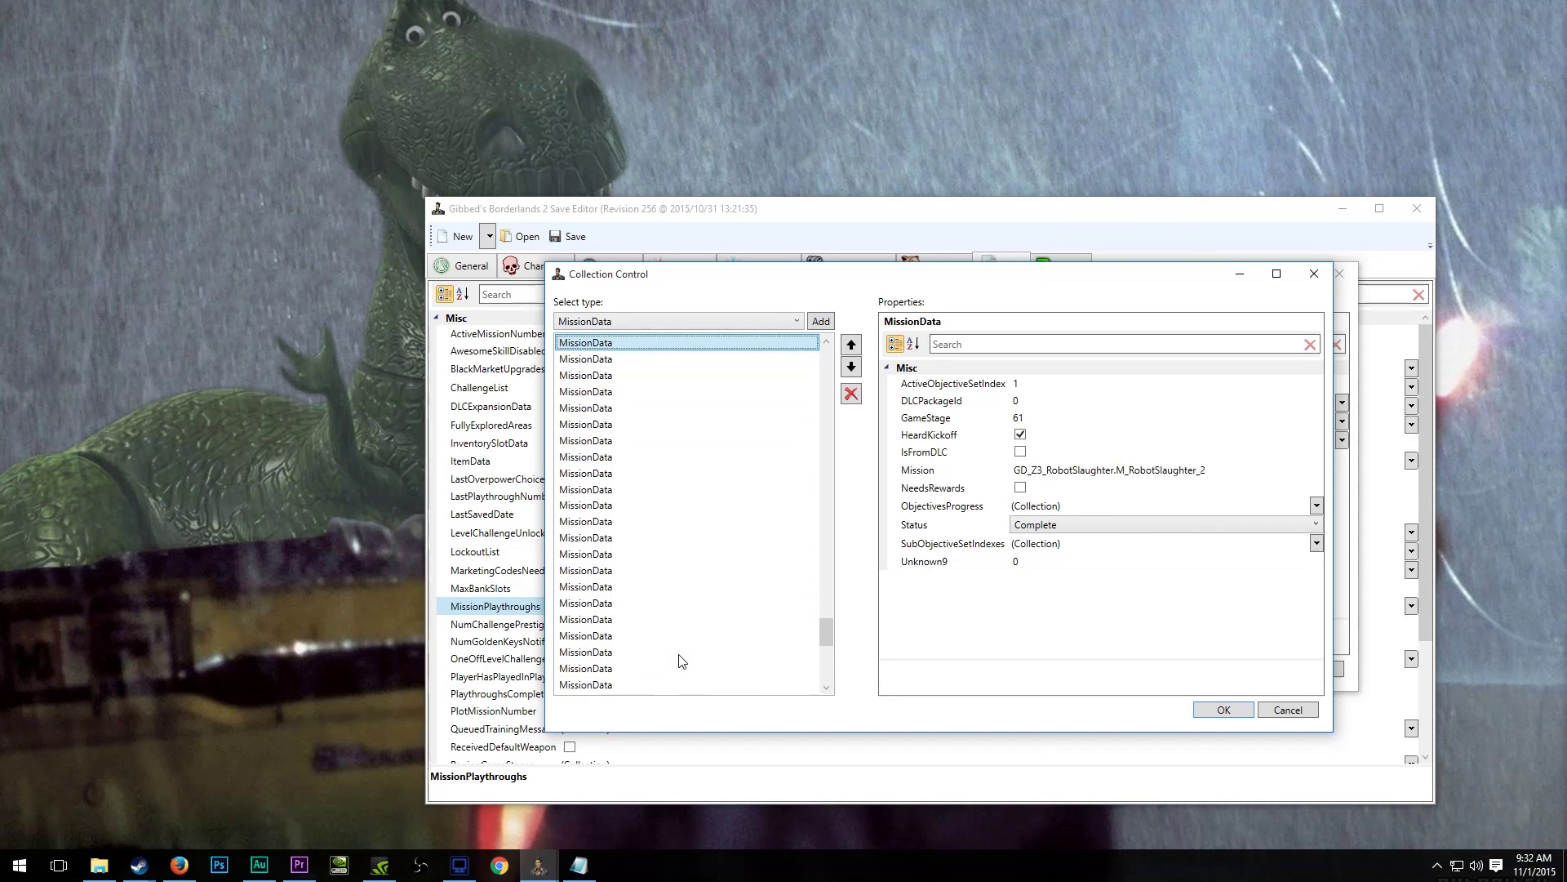
key(Up)
key(Up)
key(Up)
key(Up)
key(Up)
key(Up)
key(Up)
key(Up)
key(Up)
key(Up)
key(Up)
key(Up)
key(Up)
key(Up)
key(Up)
key(Up)
key(Up)
key(Up)
key(Up)
key(Up)
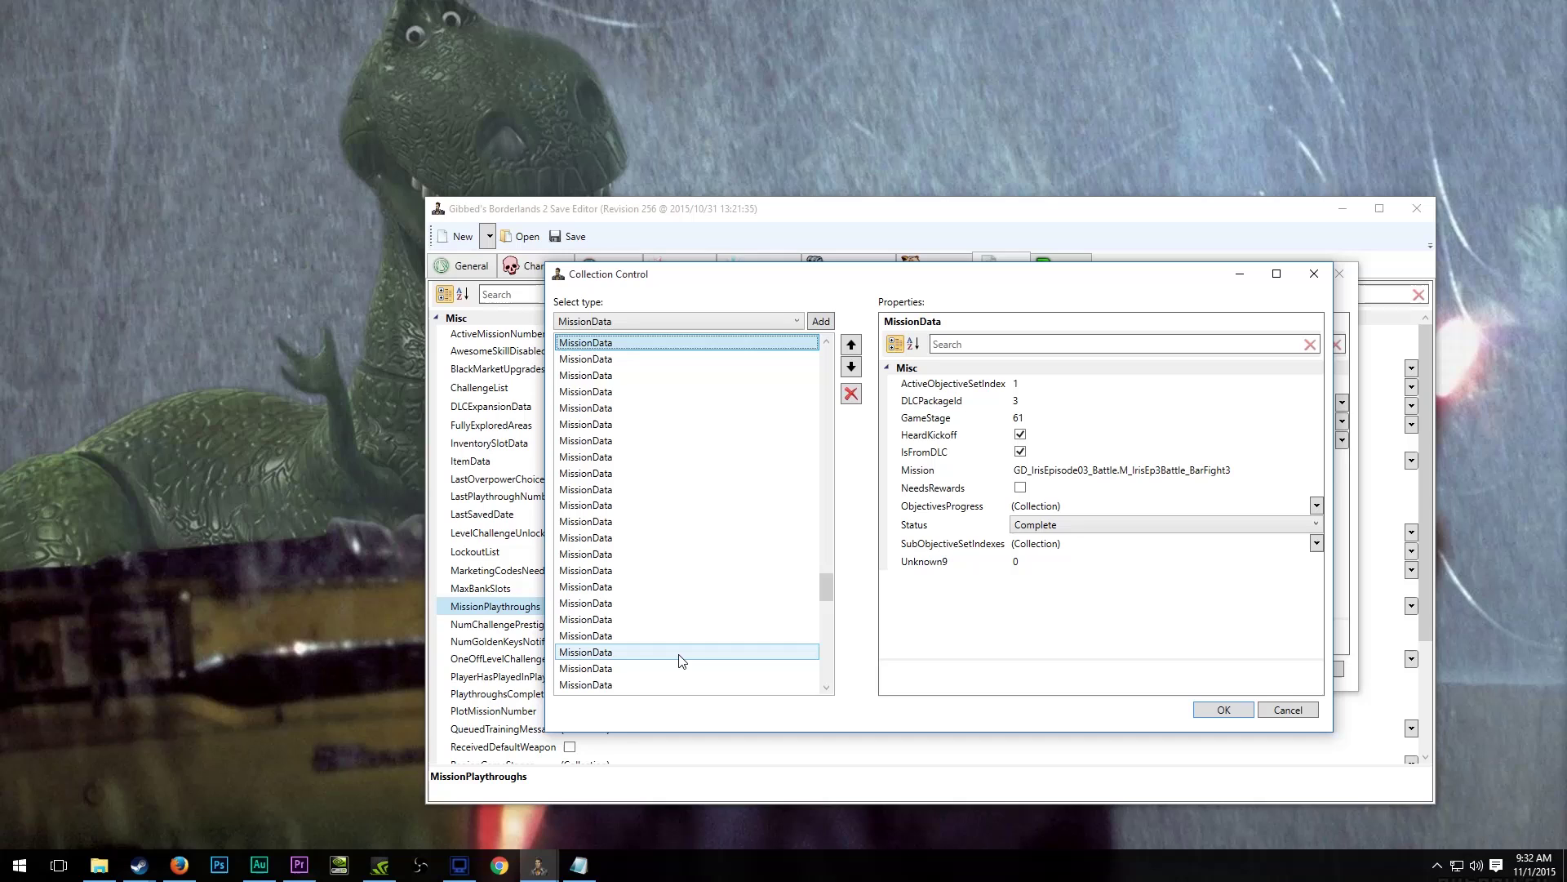
key(Up)
key(Up)
key(Up)
key(Up)
key(Up)
key(Up)
key(Up)
key(Up)
key(Up)
key(Up)
key(Up)
key(Up)
key(Up)
key(Up)
key(Up)
key(Up)
key(Up)
key(Up)
key(Up)
key(Up)
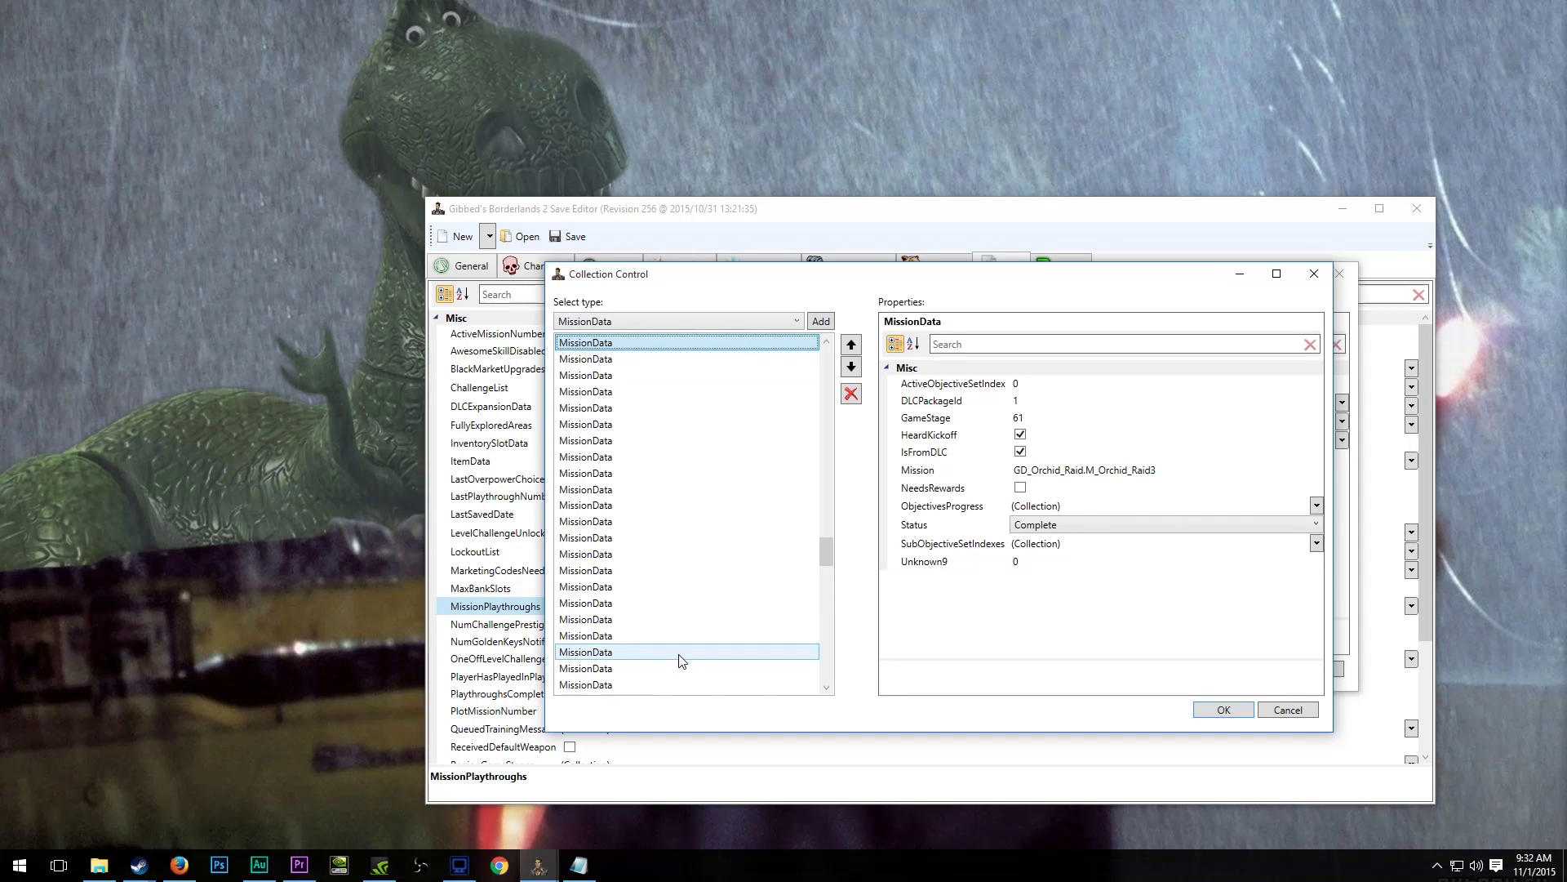
key(Up)
key(Up)
key(Up)
key(Up)
key(Up)
key(Up)
key(Up)
key(Up)
key(Up)
key(Up)
key(Up)
key(Up)
key(Up)
key(Up)
key(Up)
key(Up)
key(Up)
key(Up)
key(Up)
key(Up)
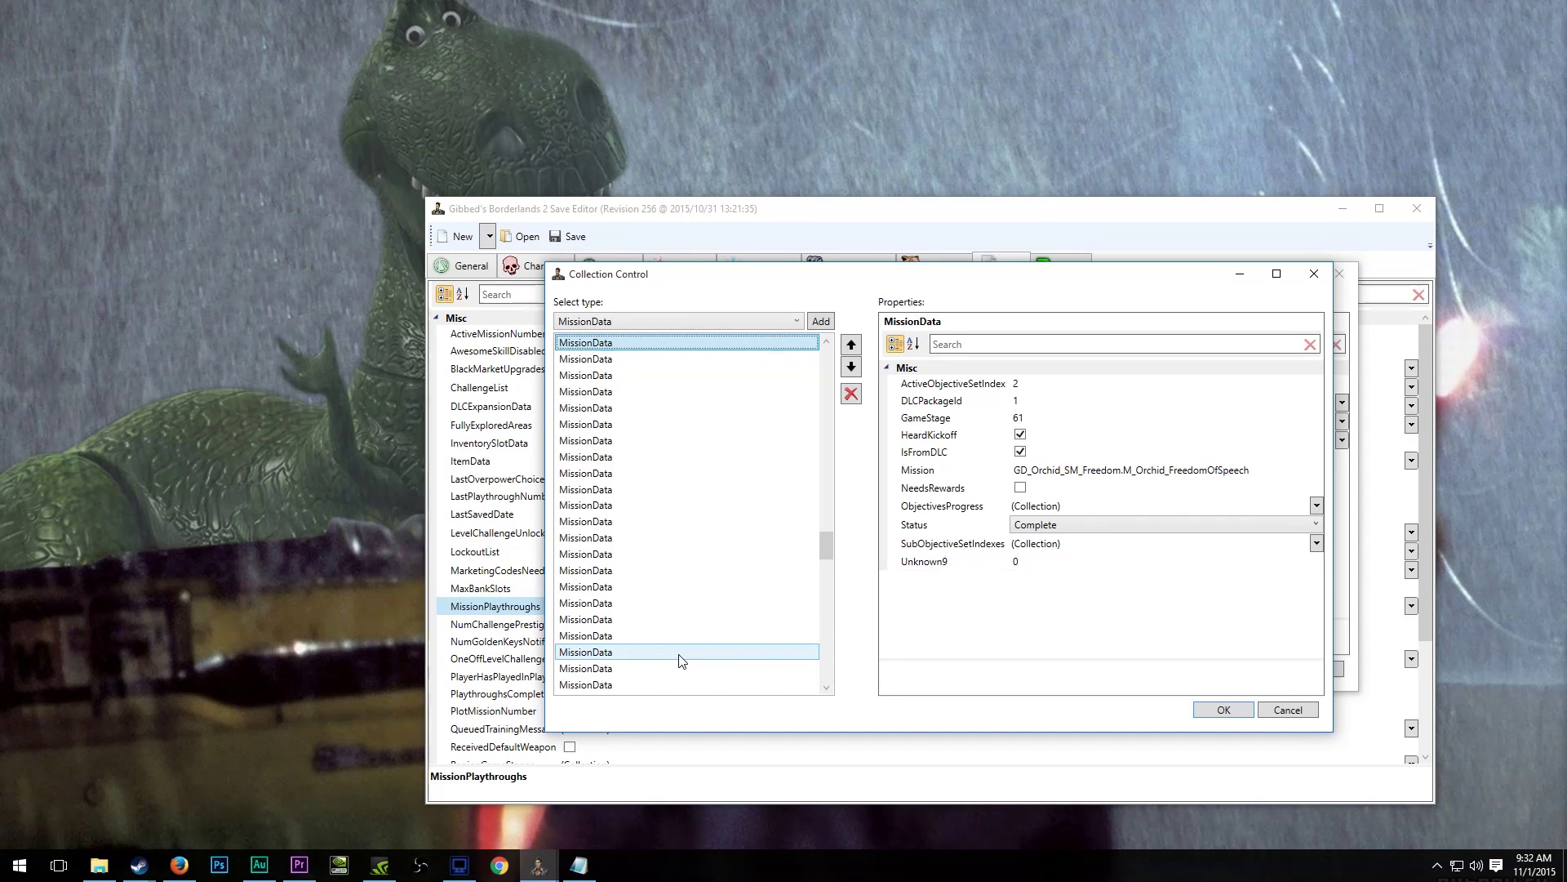
key(Up)
key(Up)
key(Up)
key(Up)
key(Up)
key(Up)
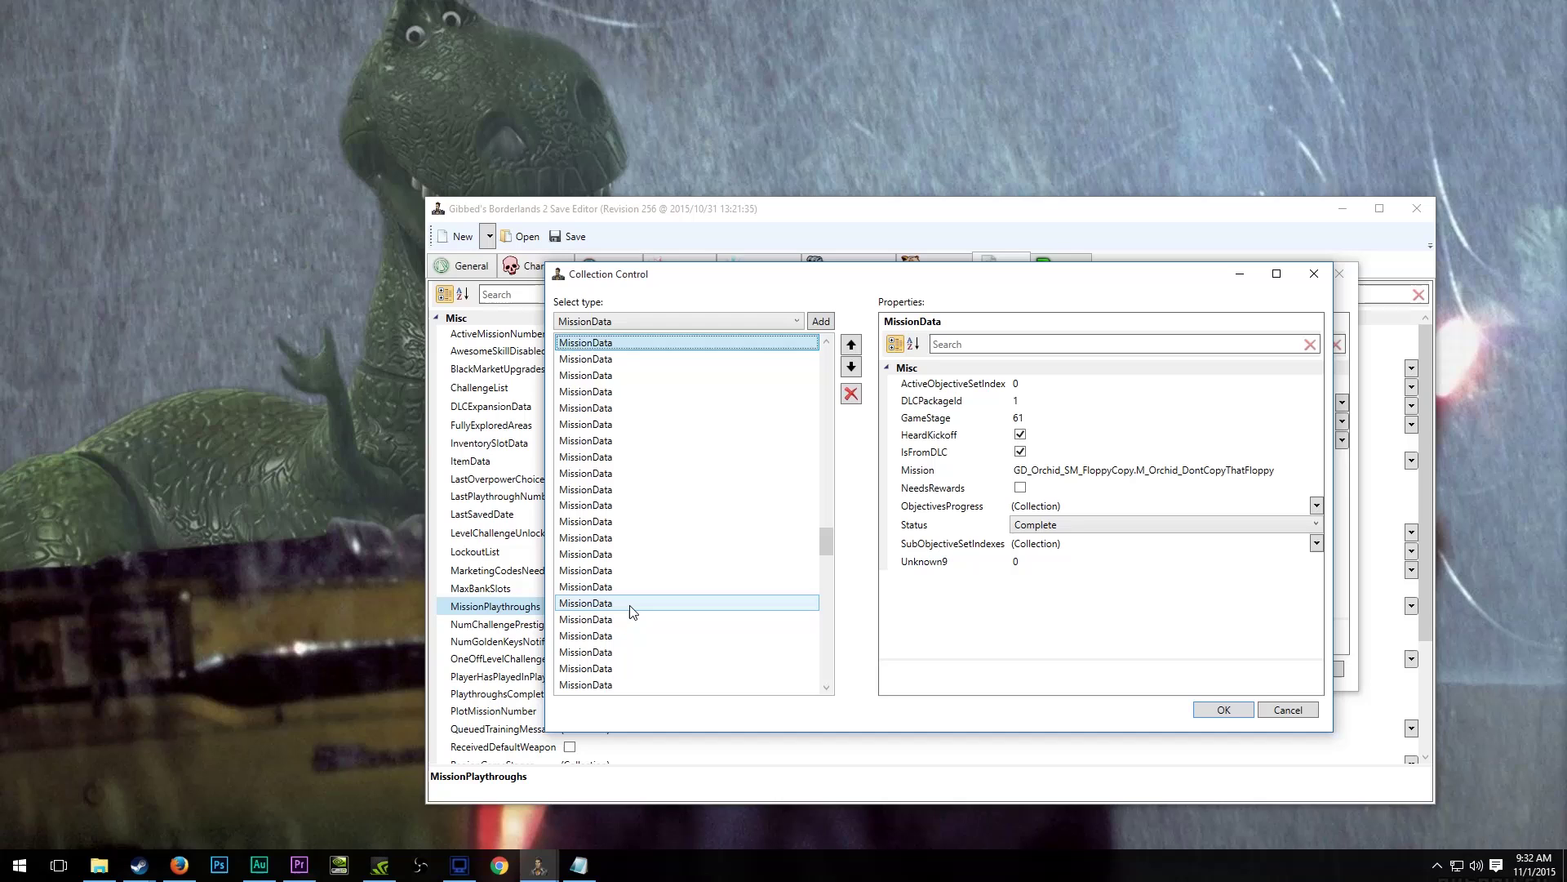
Sample several earlier MissionData entries, from HyperionContract873 back to Ep12_BecomingJack, and read their mission names.
scroll(634, 609, up, 10)
click(653, 539)
click(684, 456)
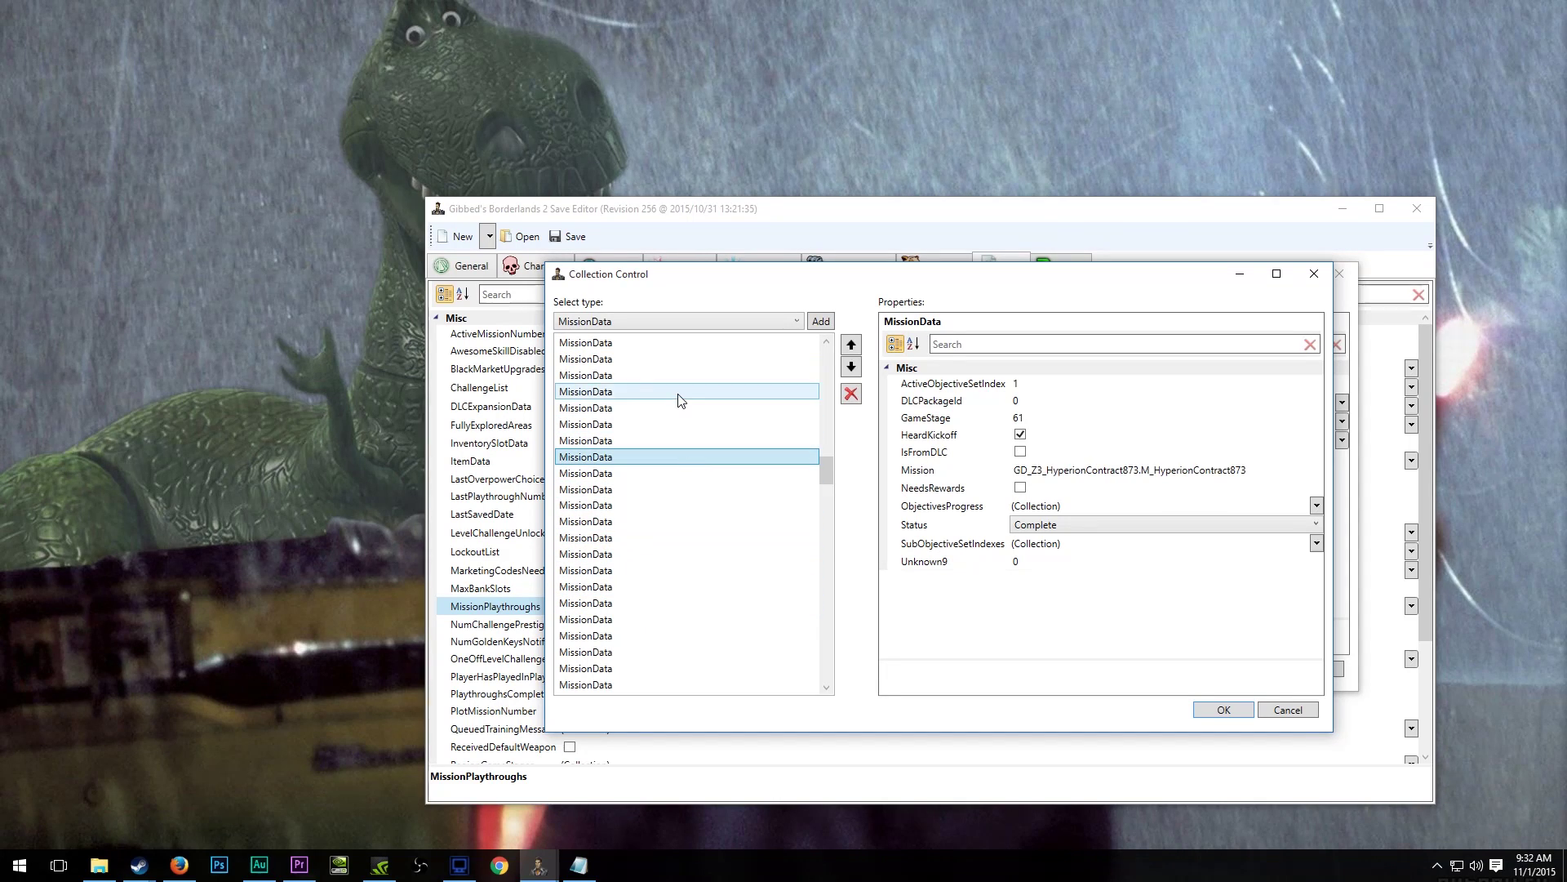
click(679, 392)
click(686, 344)
scroll(686, 346, up, 3)
click(685, 343)
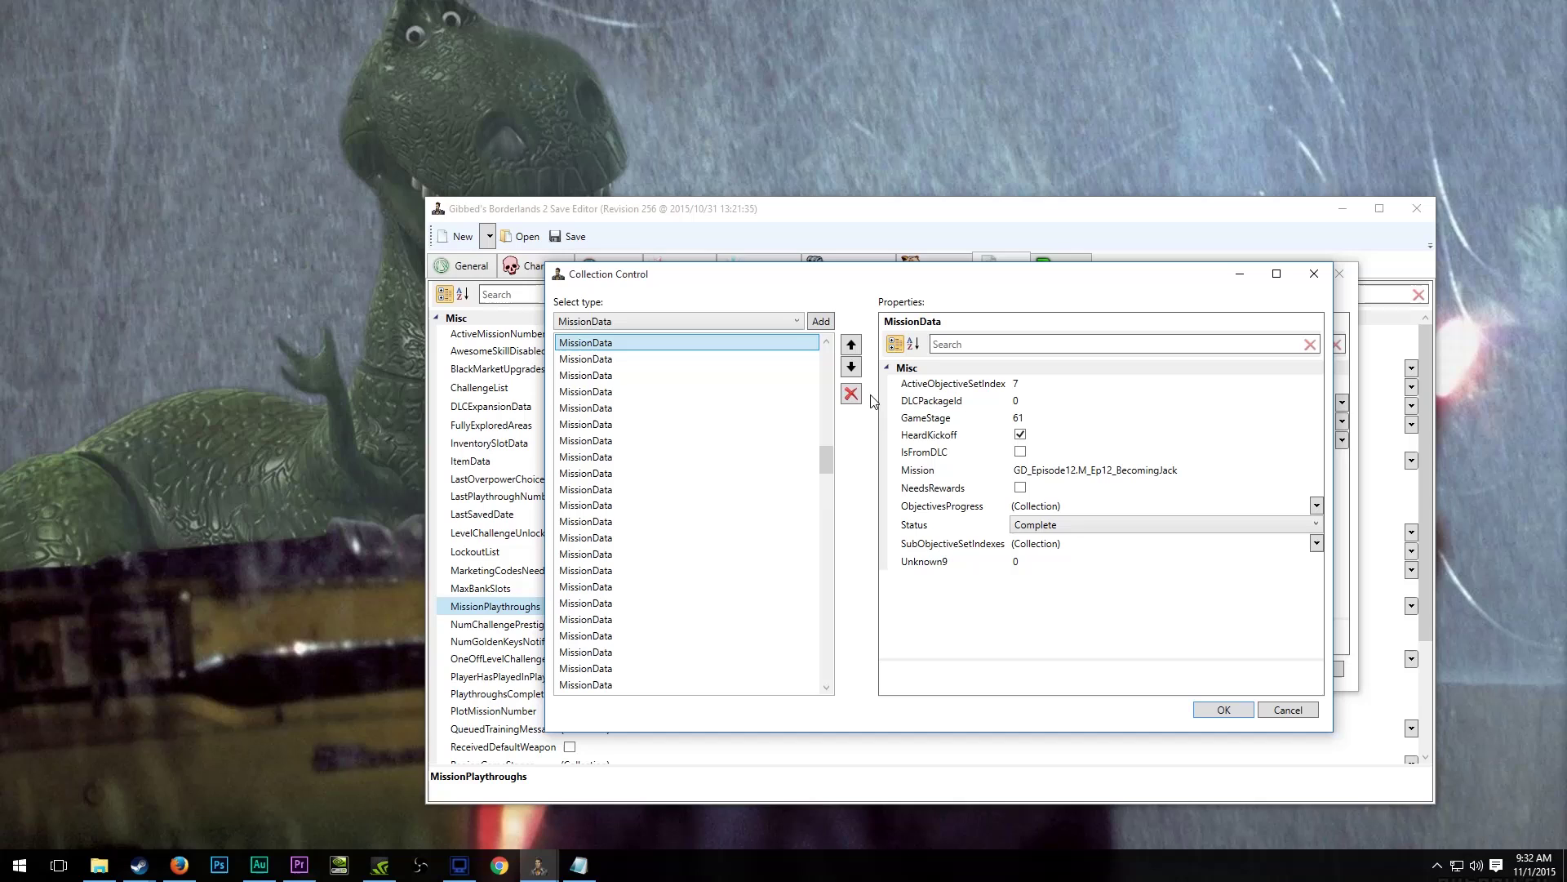
Examine the Corrosive and Shock variants of the RockPaperGenocide mission, highlighting the element suffix in the Corrosive entry's Mission value.
scroll(693, 444, up, 5)
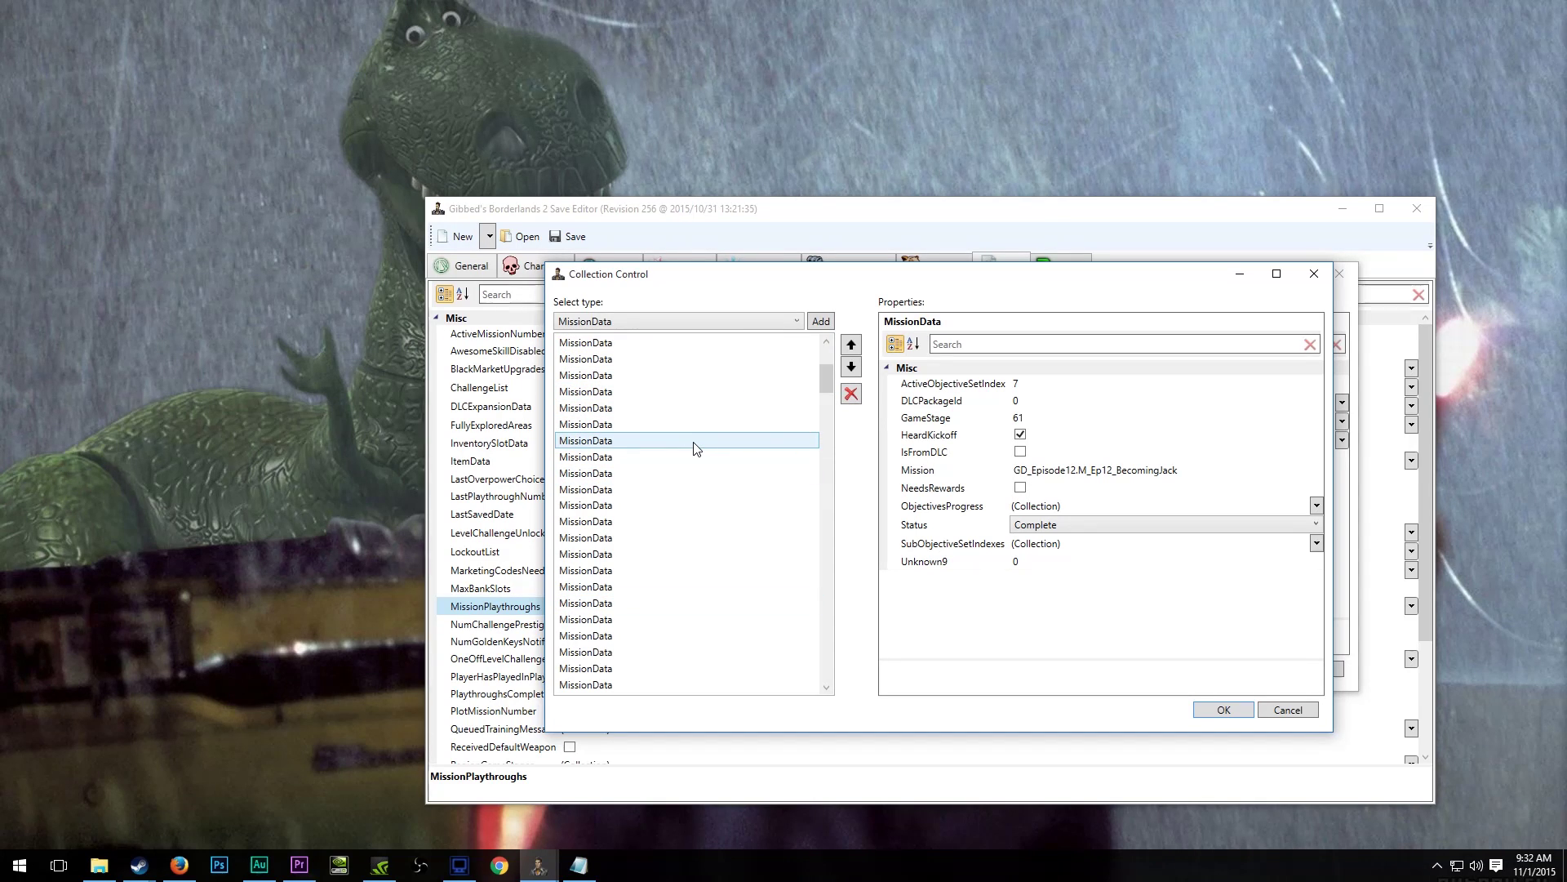
click(693, 441)
click(1078, 469)
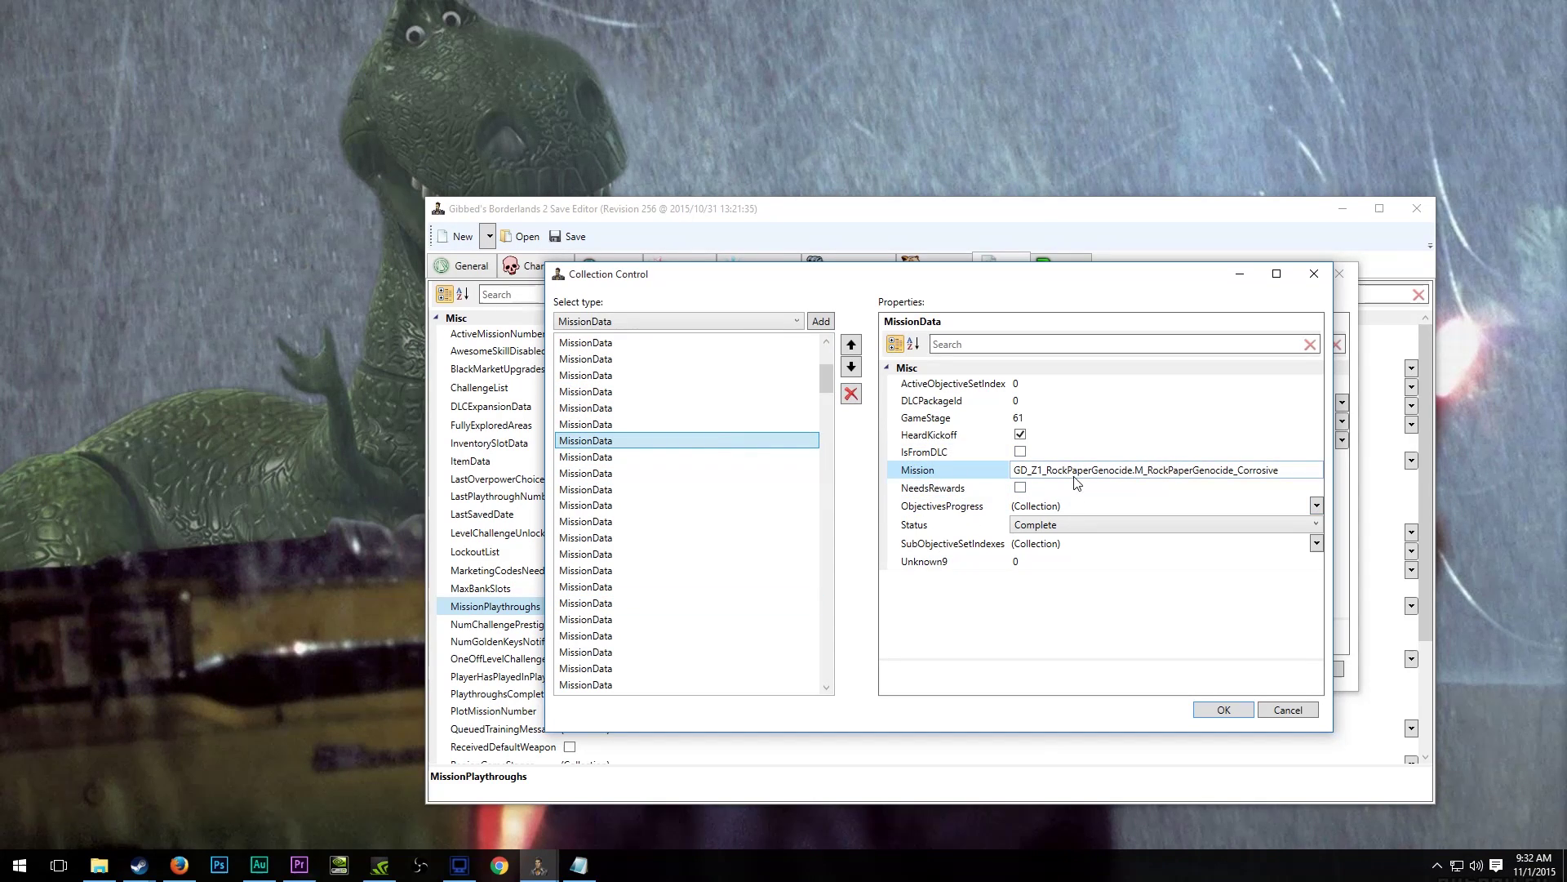
drag(1046, 470, 1266, 471)
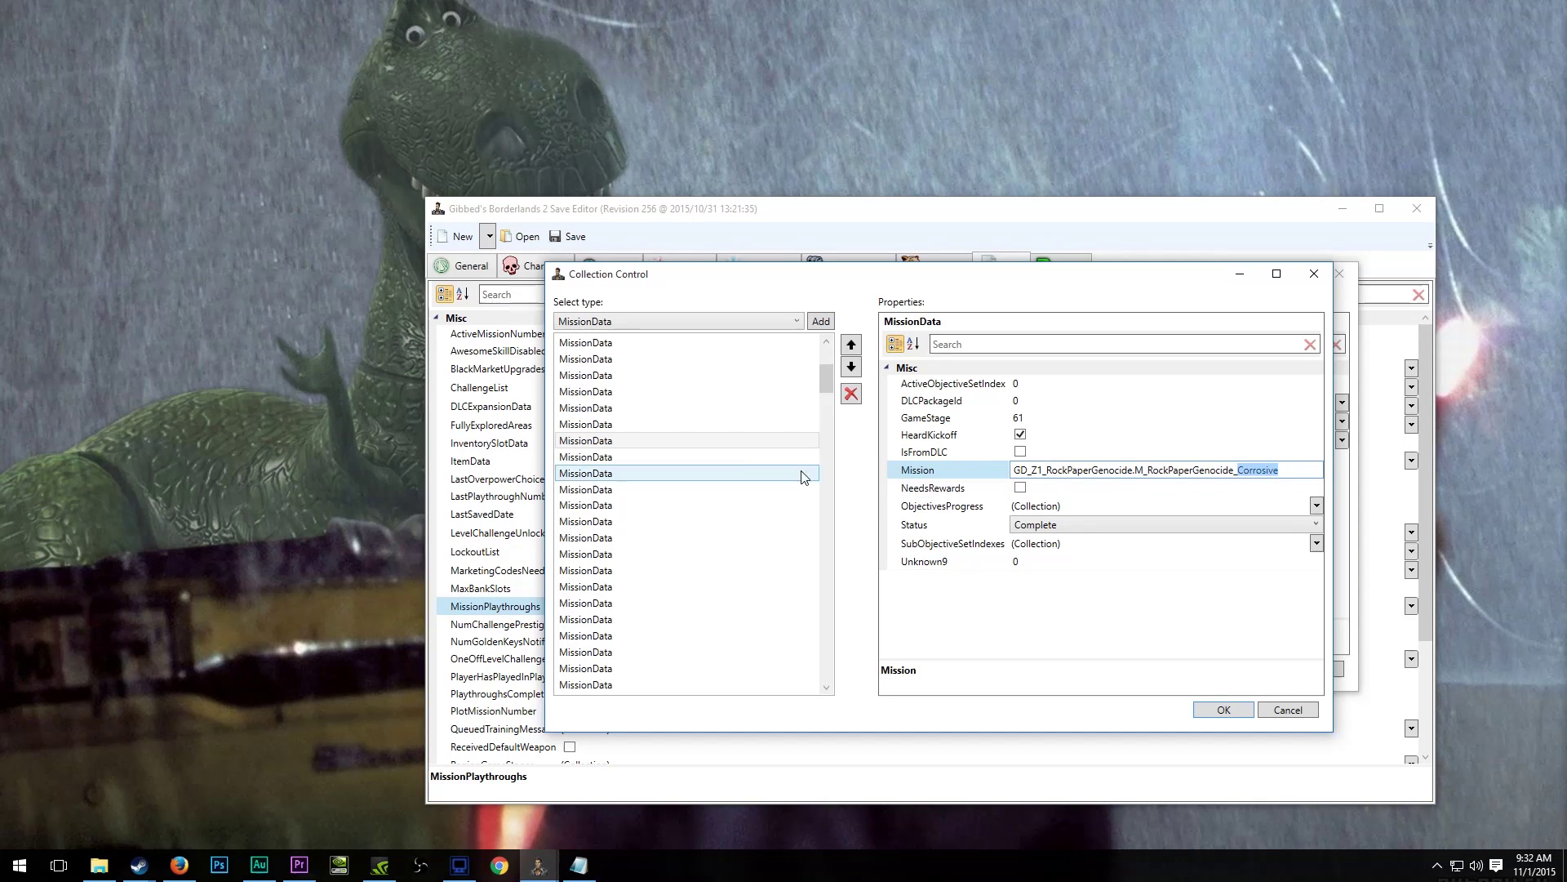
click(653, 424)
Examine the first few entries of the mission list and highlight ThisTown in the fourth entry's Mission value.
scroll(800, 572, up, 4)
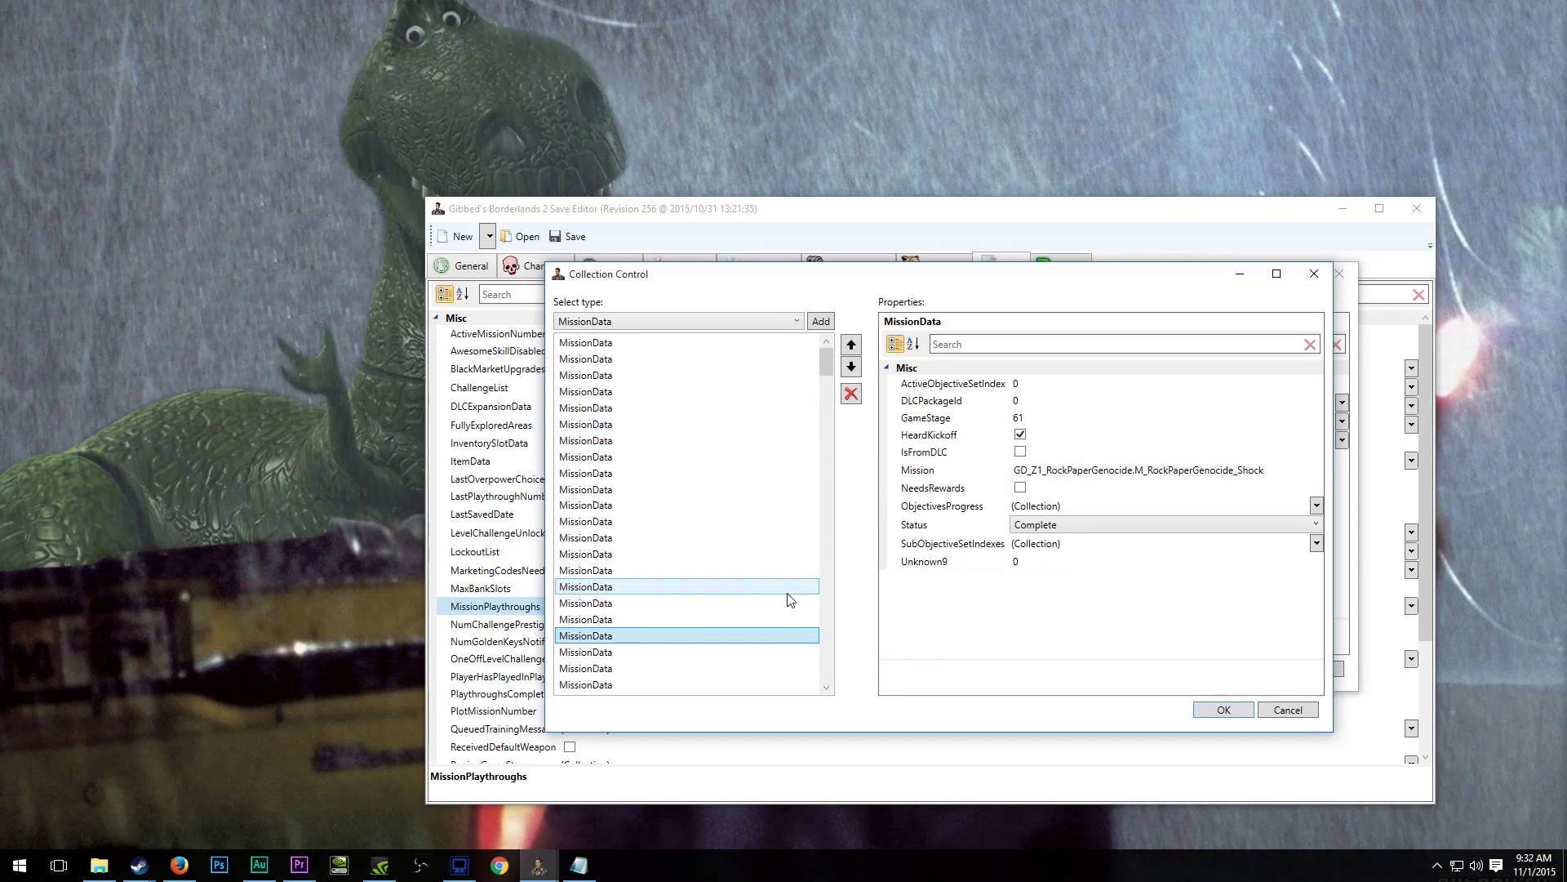
click(707, 344)
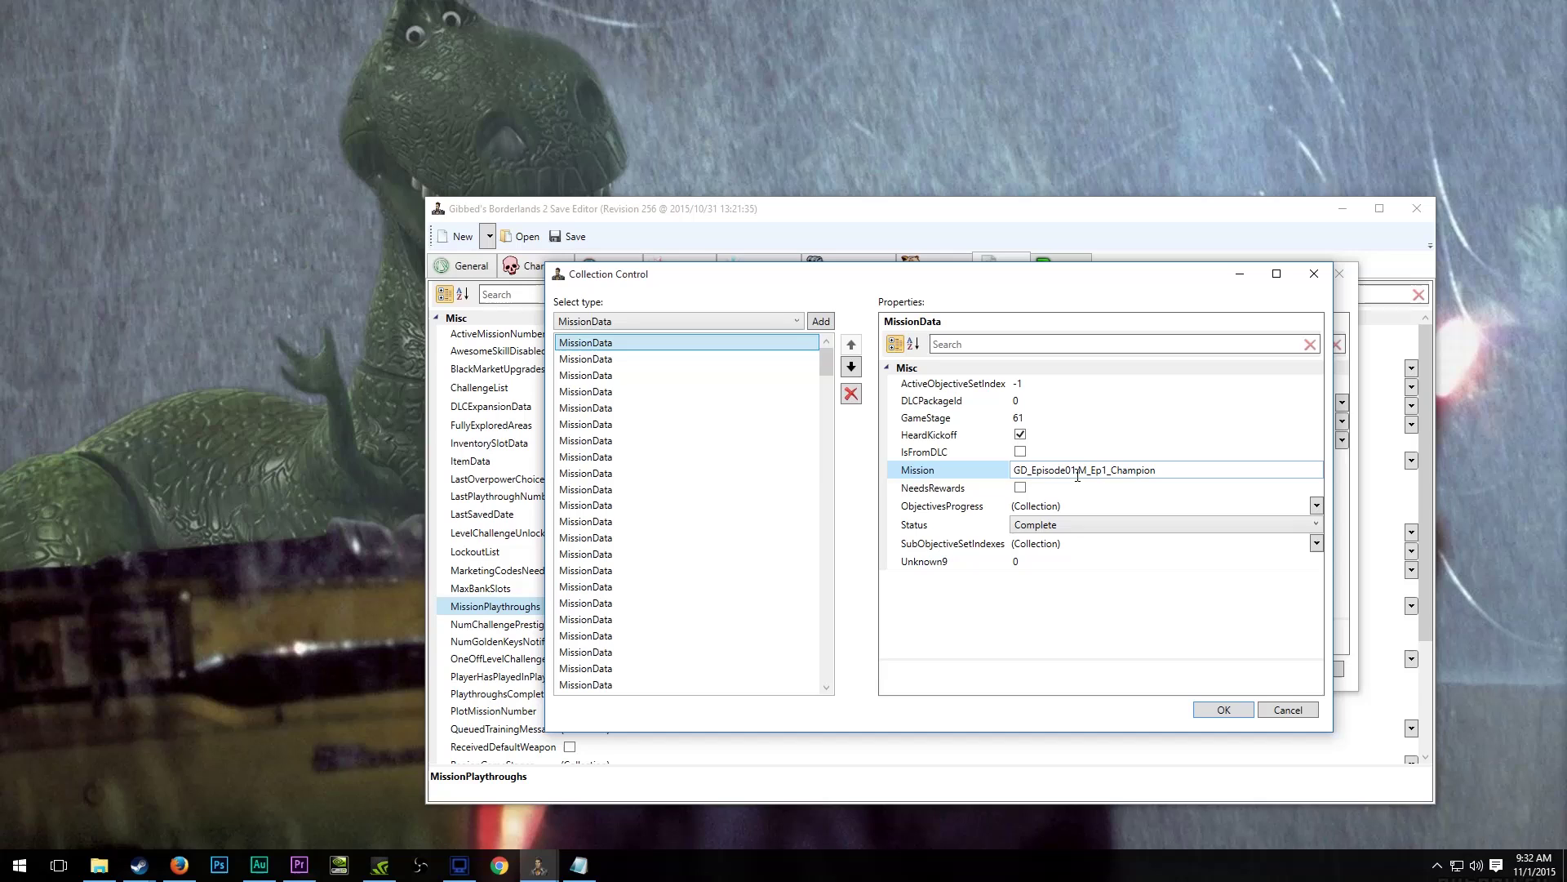
click(643, 361)
click(646, 391)
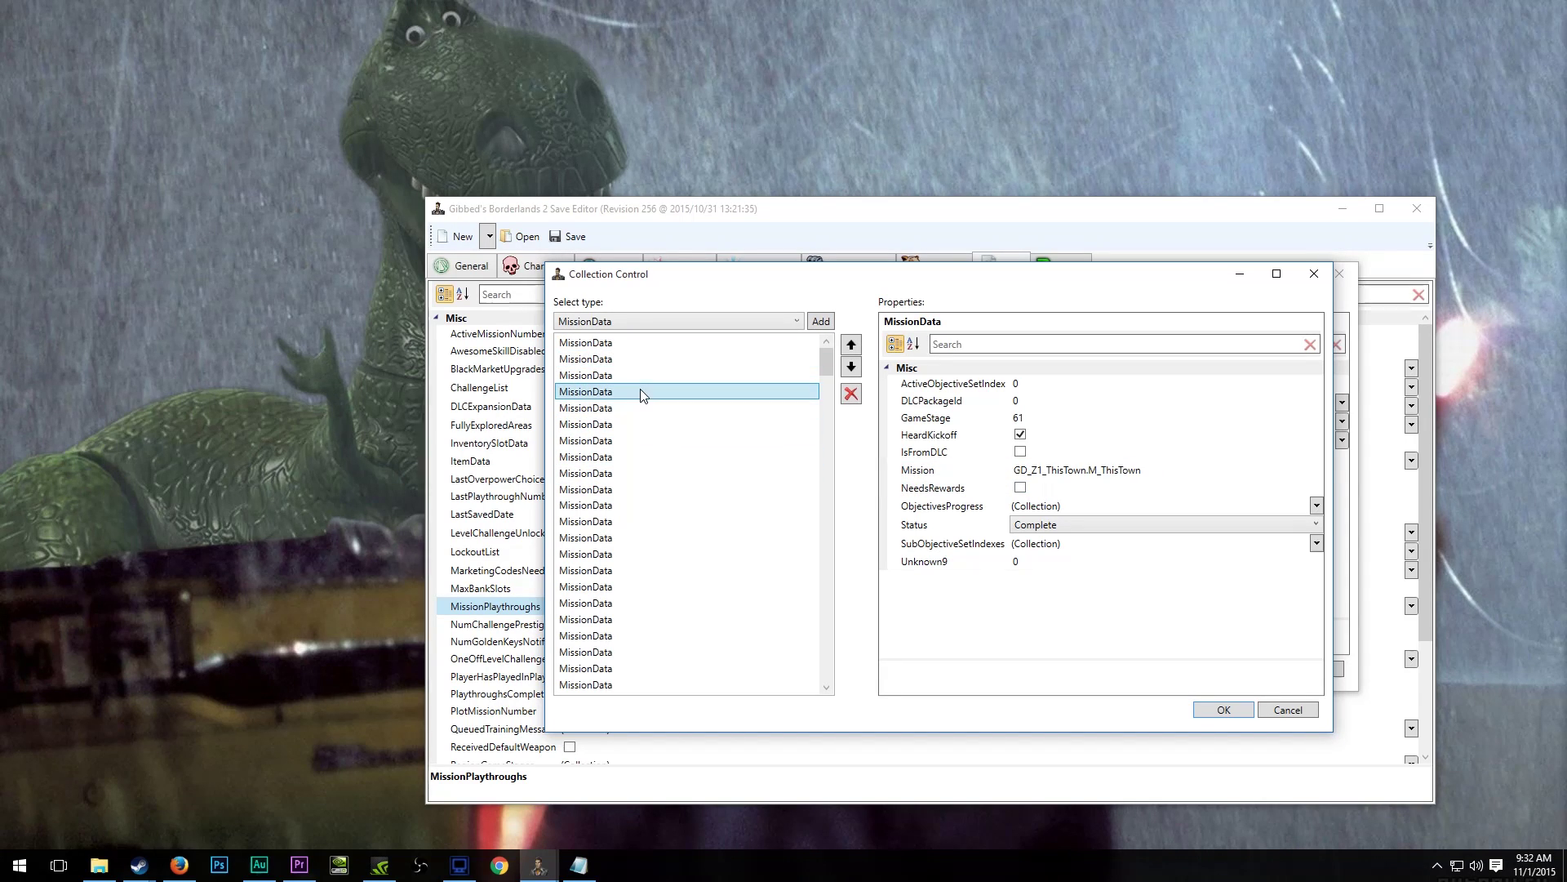
click(1094, 470)
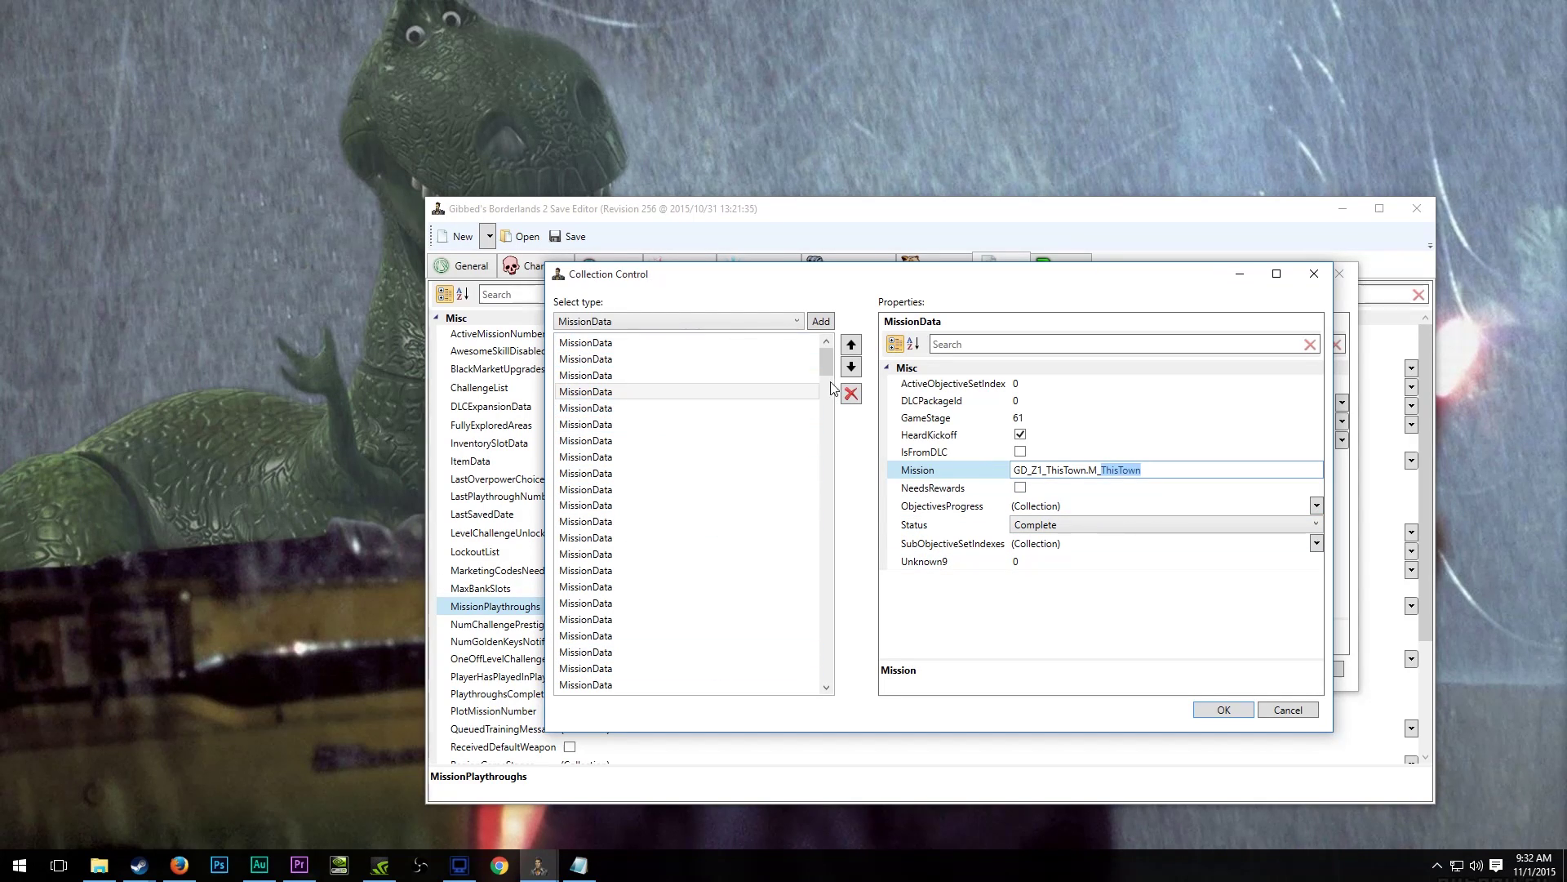
Examine the Mission and Status values of the last three MissionData entries, and close the mission list.
drag(826, 361, 834, 712)
click(693, 686)
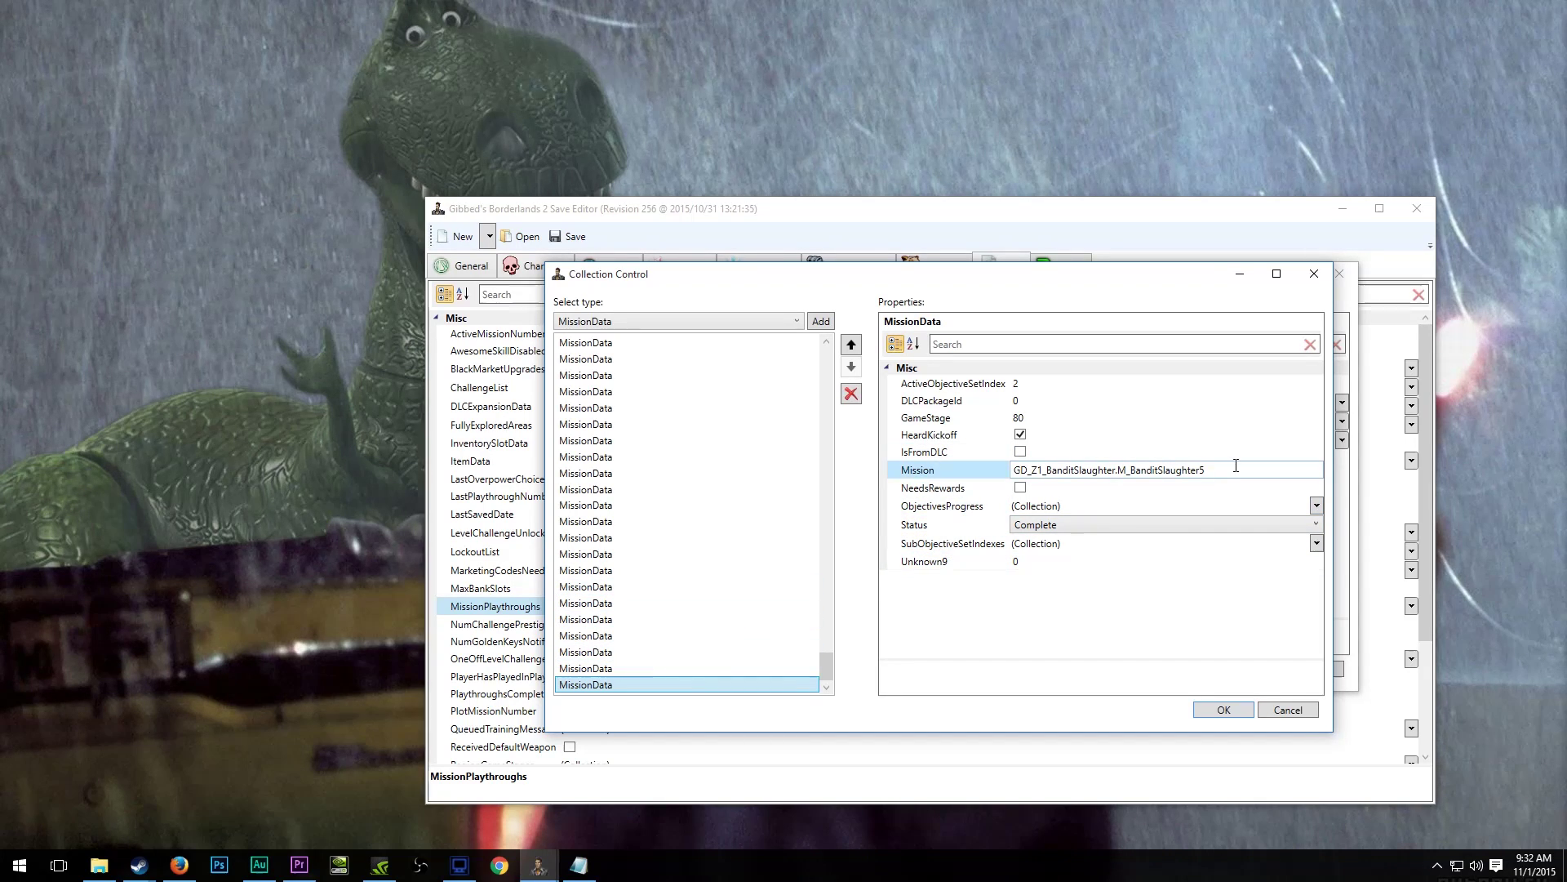
click(650, 663)
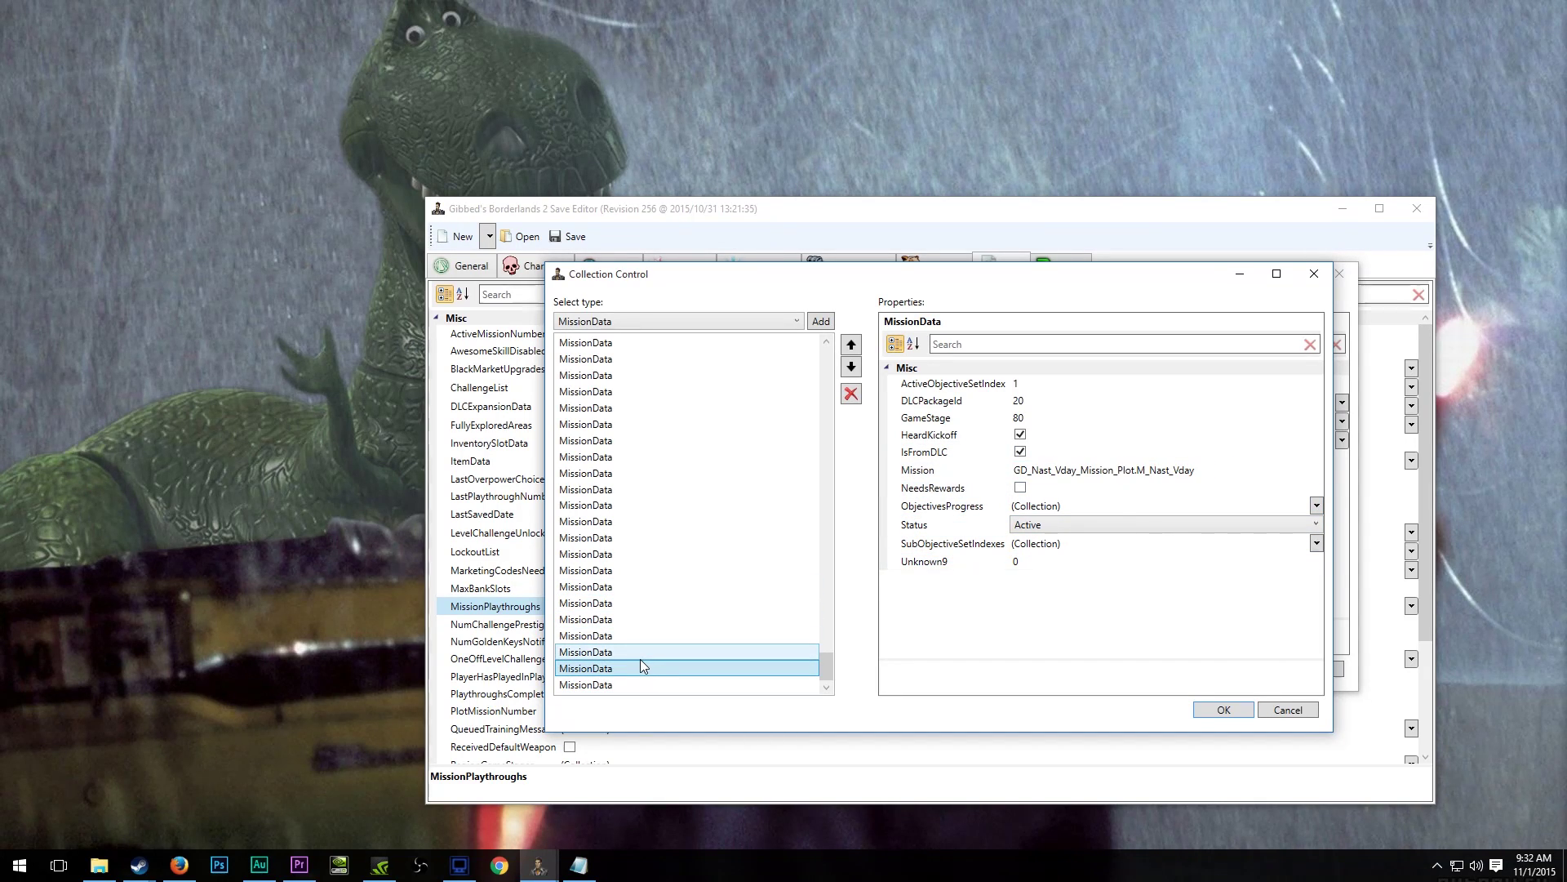
click(625, 653)
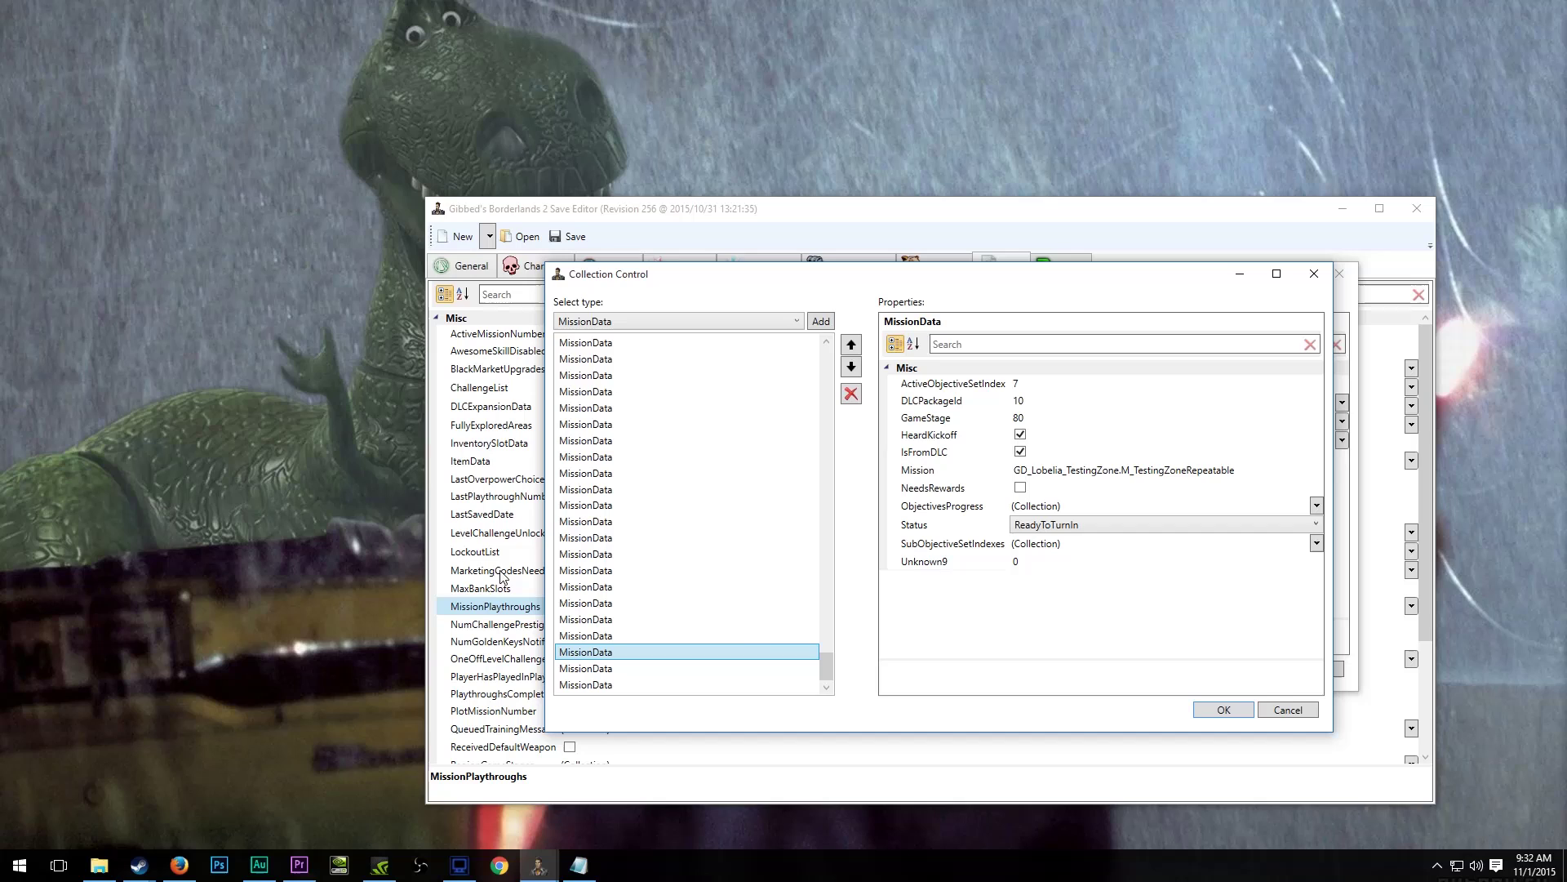
click(1316, 280)
Compare the ActiveMission values of the three playthrough entries.
click(653, 343)
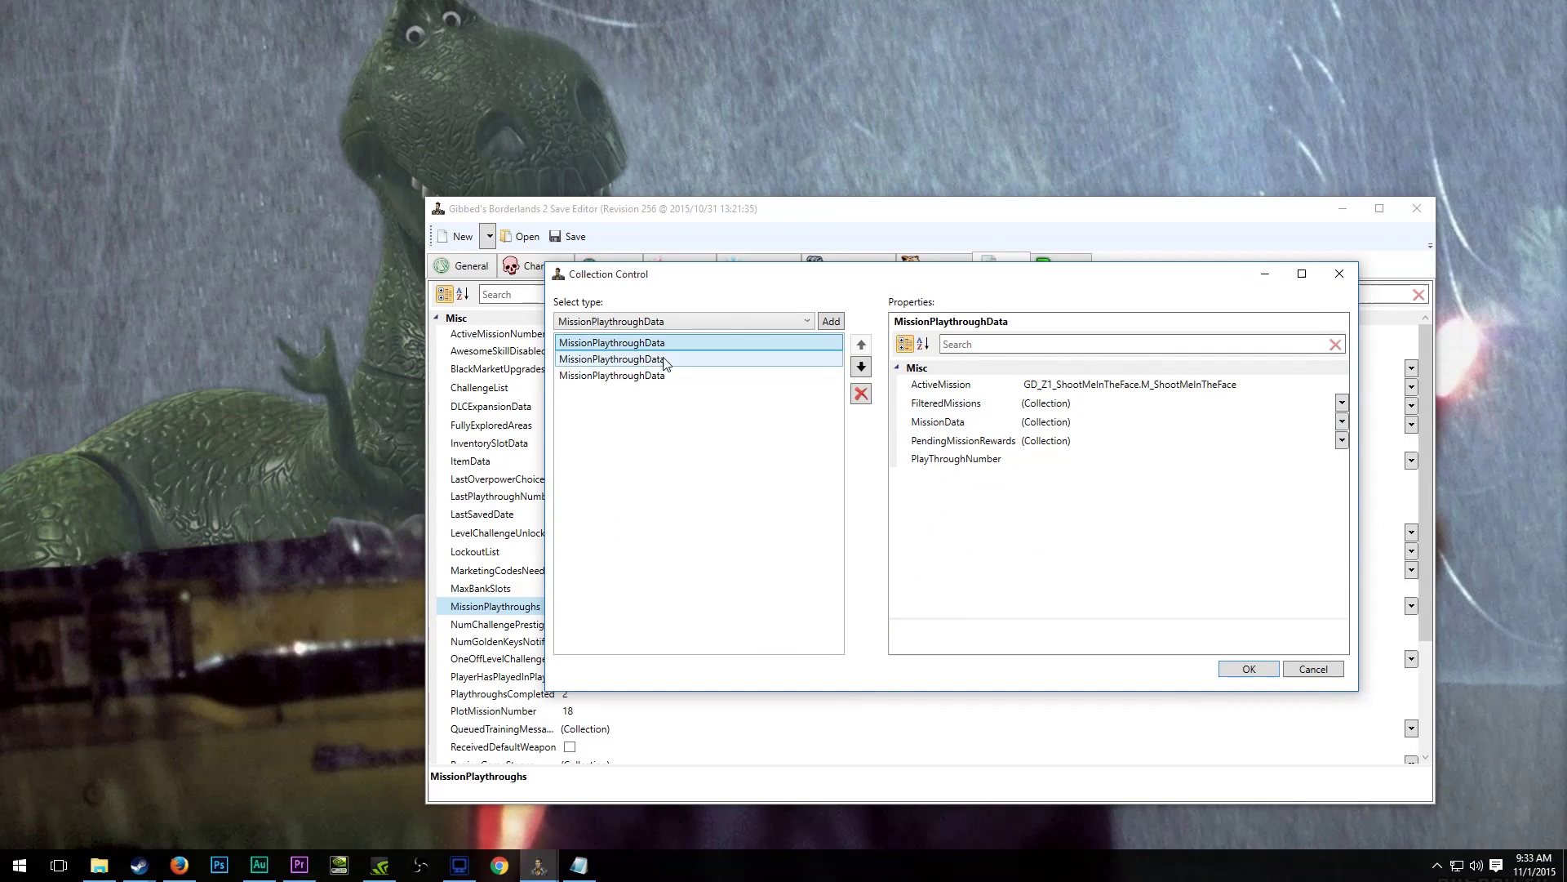
click(664, 361)
click(663, 375)
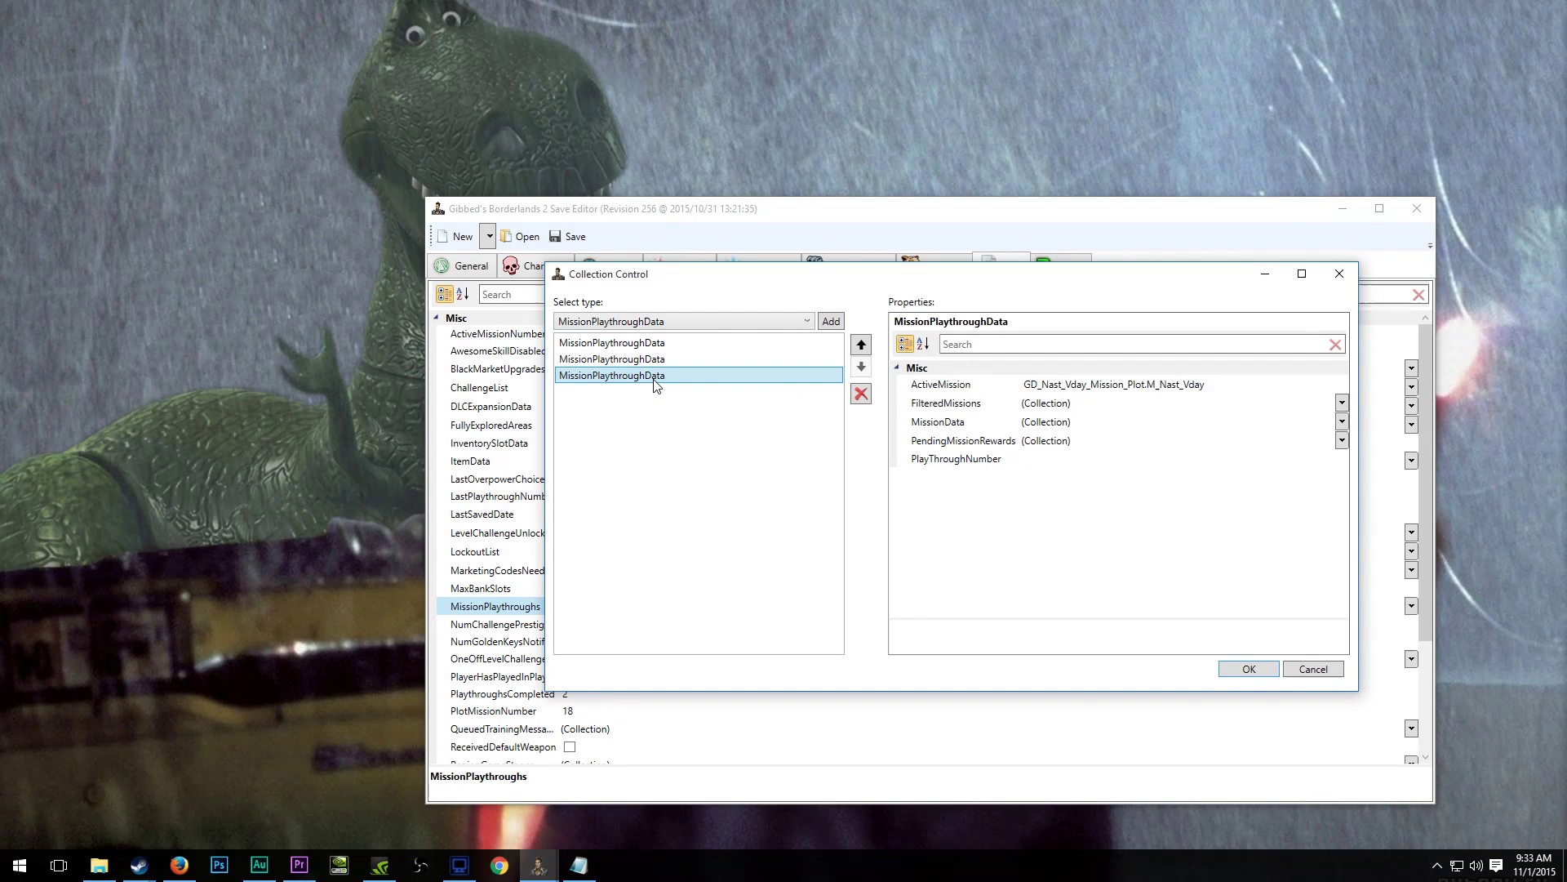
Reopen the third playthrough's MissionData collection briefly and close both collection dialogs without applying changes.
click(1342, 422)
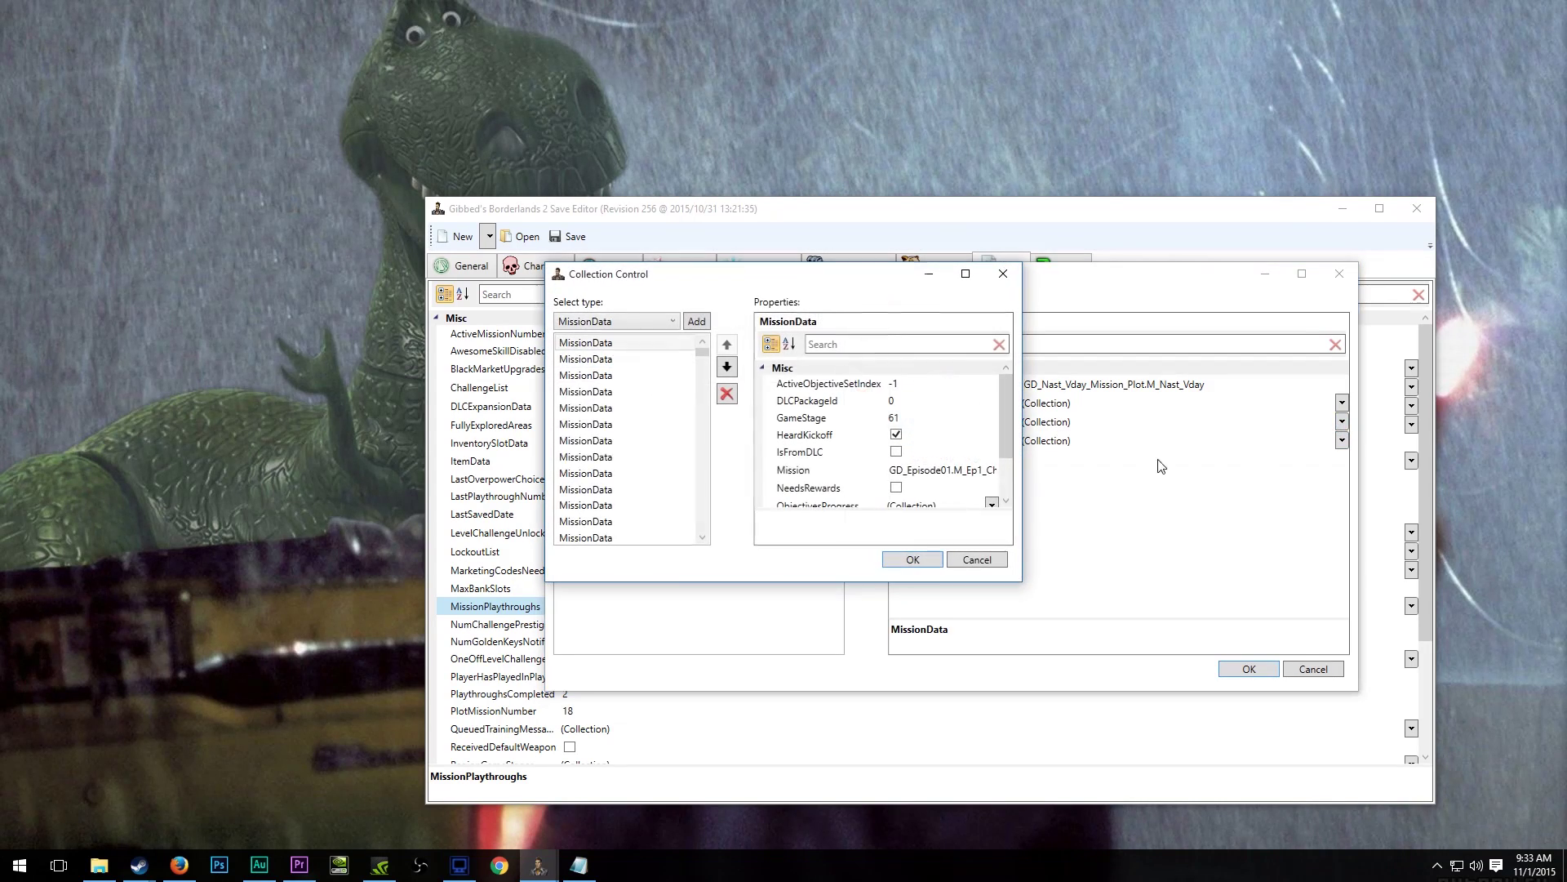
click(1015, 281)
click(1347, 282)
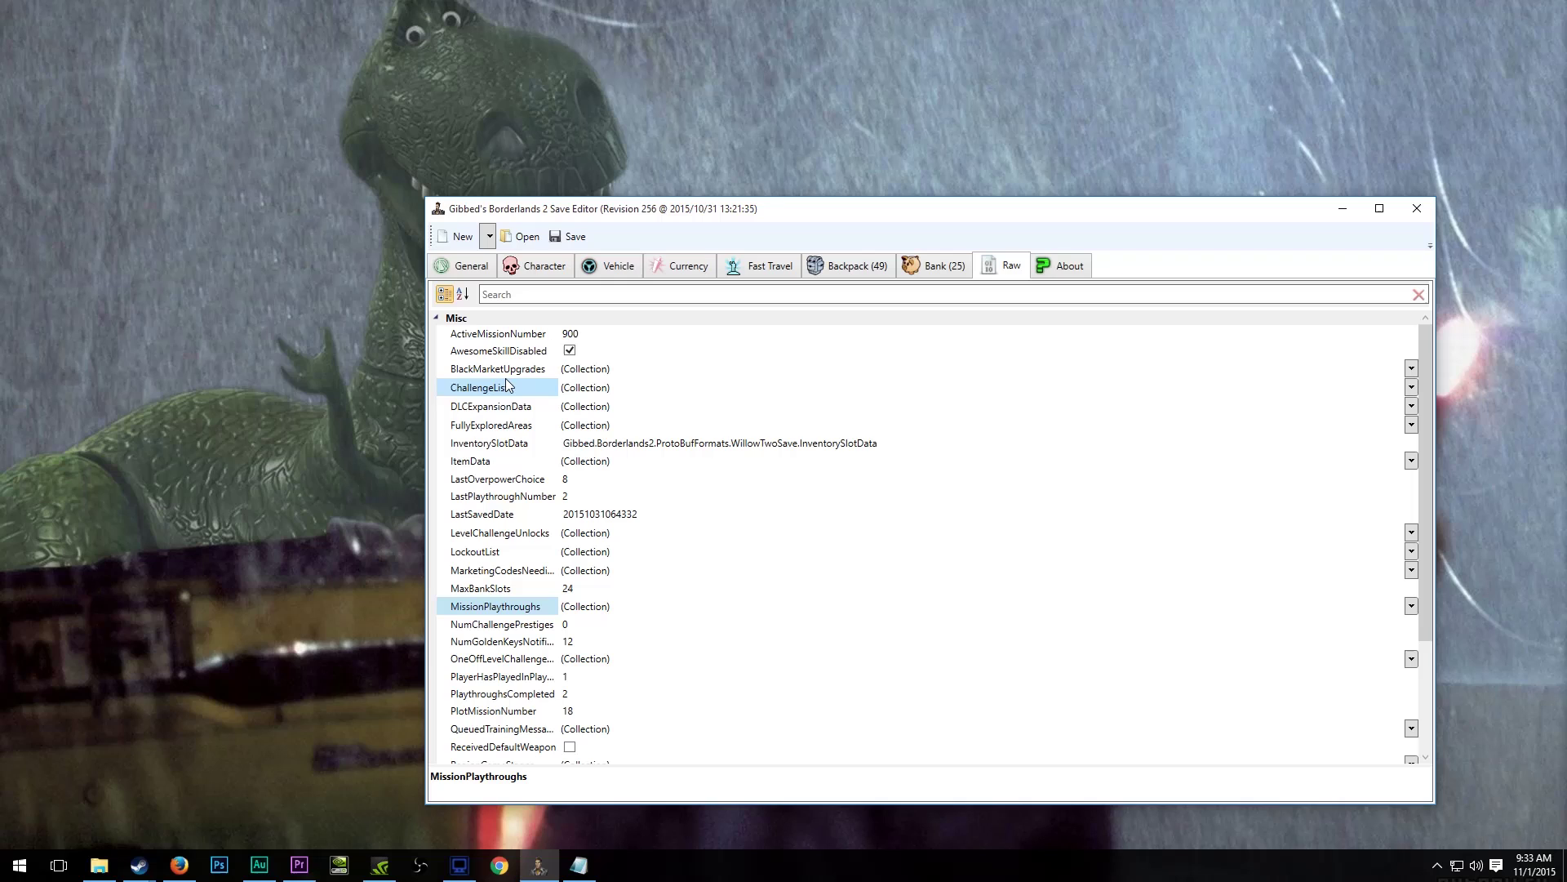
Examine the BlackMarketUpgrades values and the Challenge values of two ChallengeList entries in an enlarged collection dialog, closing both without changes.
click(1412, 368)
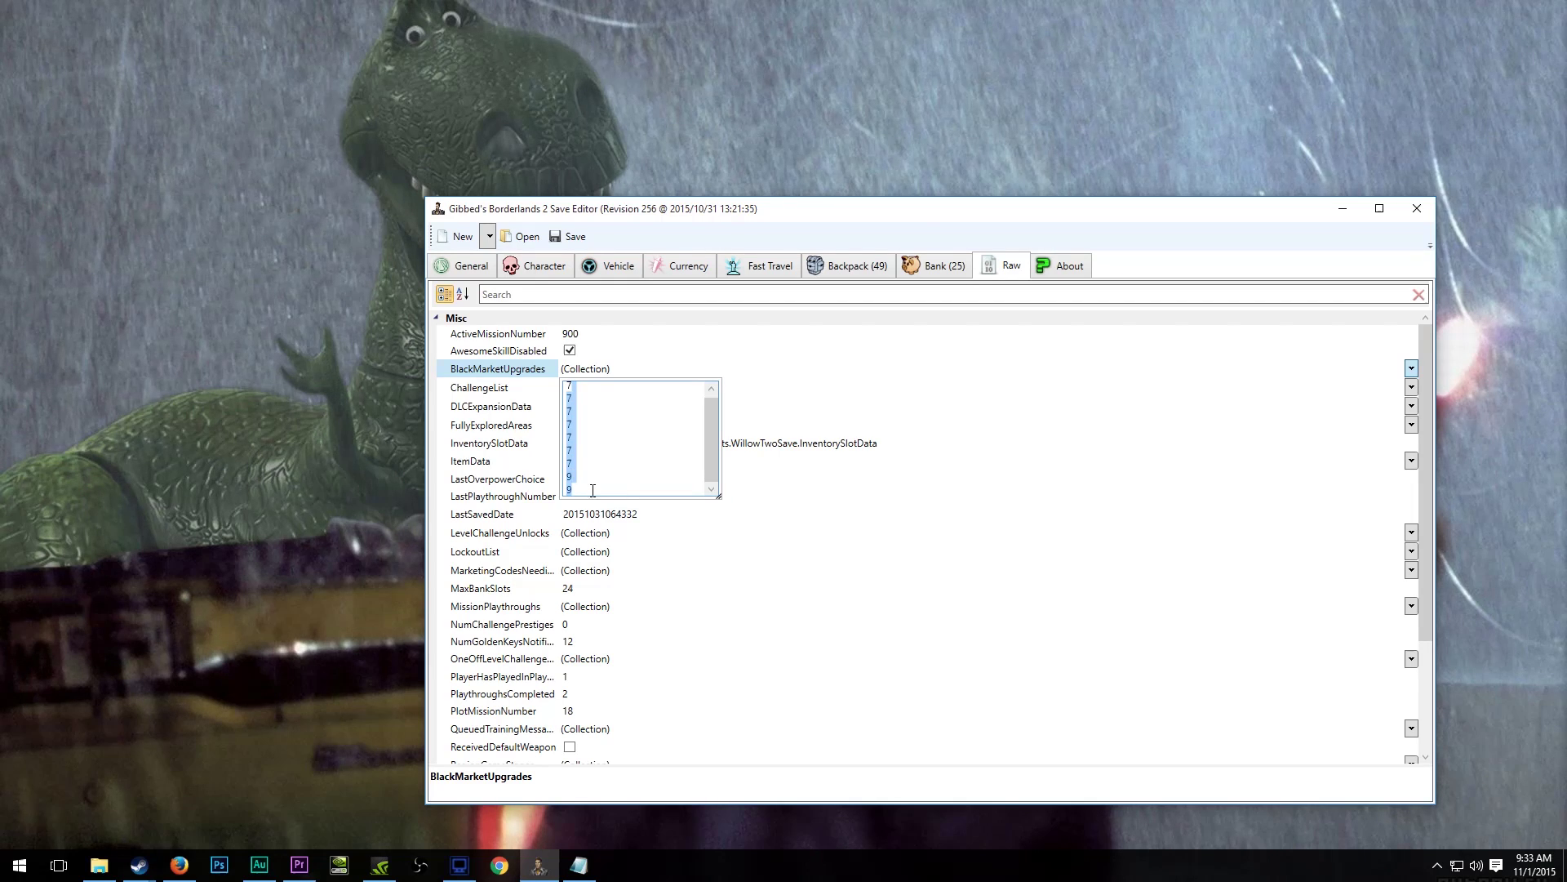
click(922, 512)
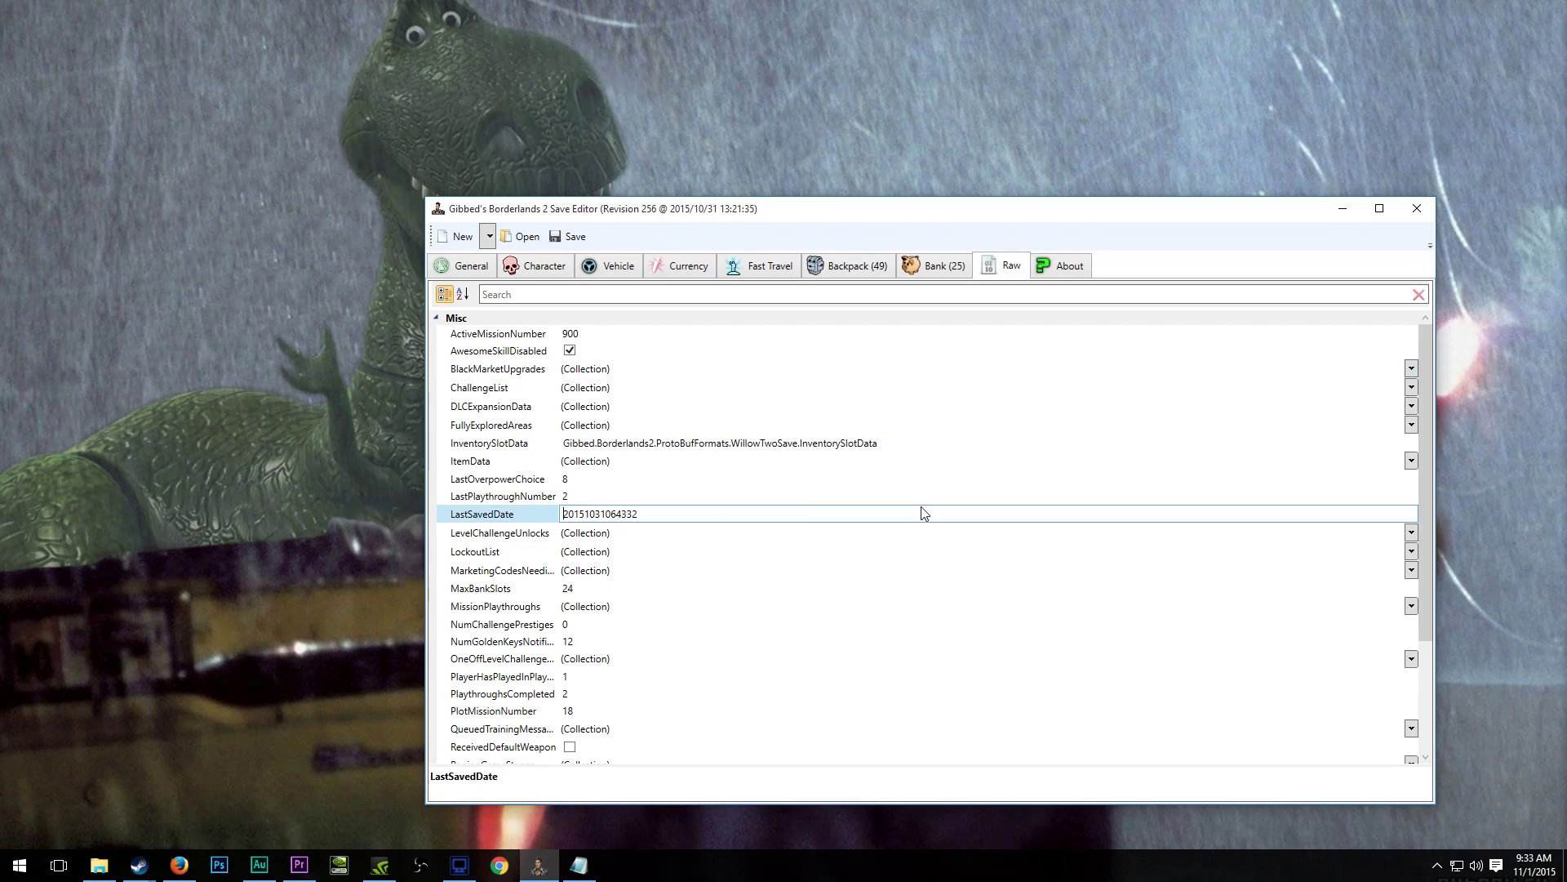
click(1412, 388)
click(647, 440)
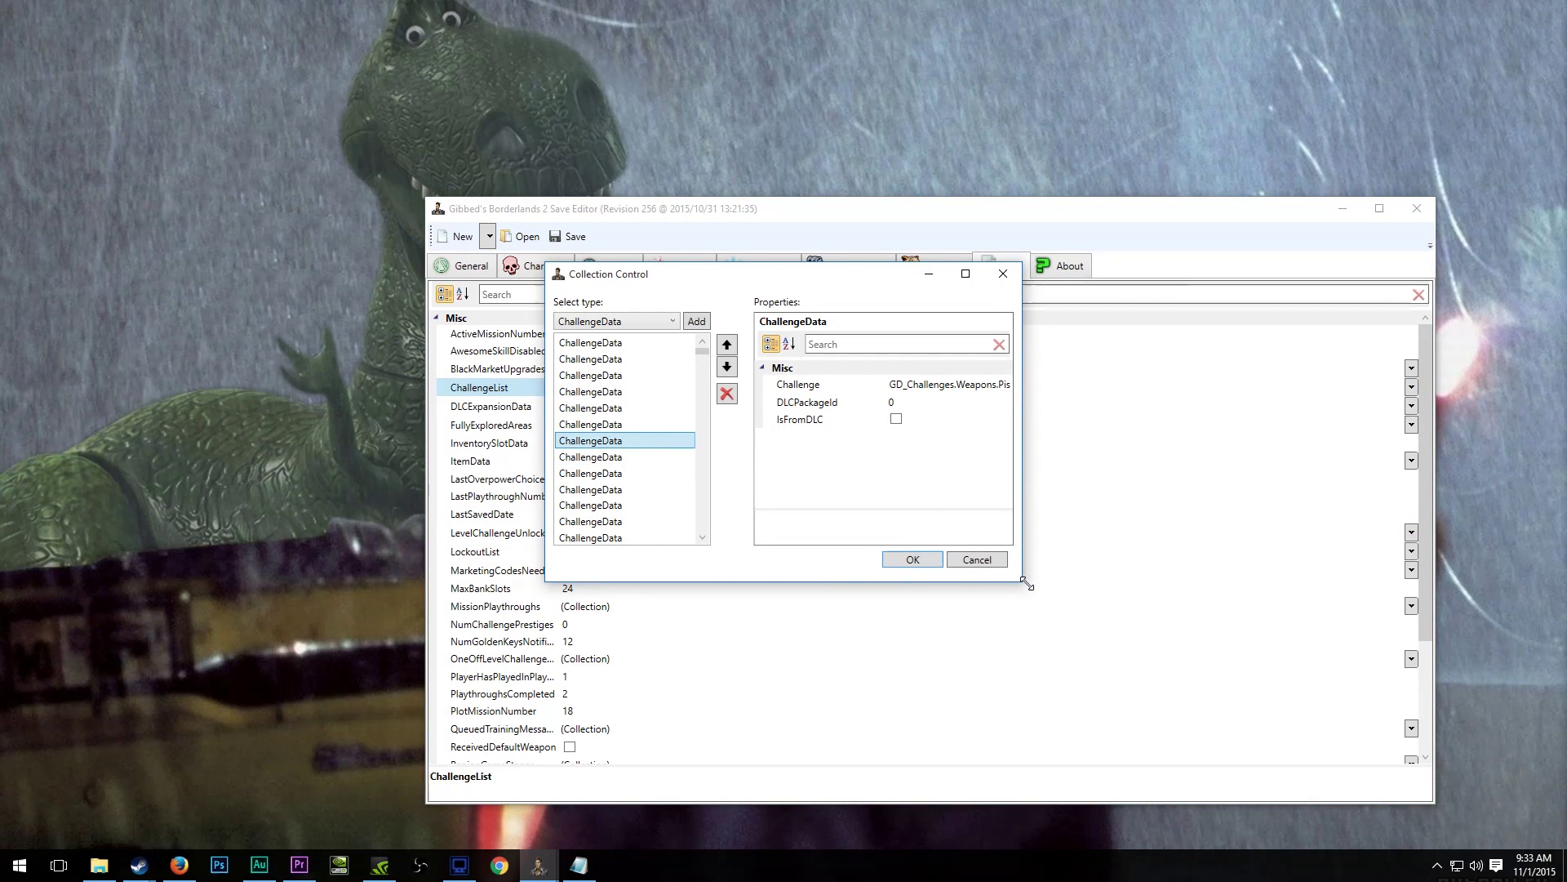
drag(1026, 585, 1315, 650)
click(727, 519)
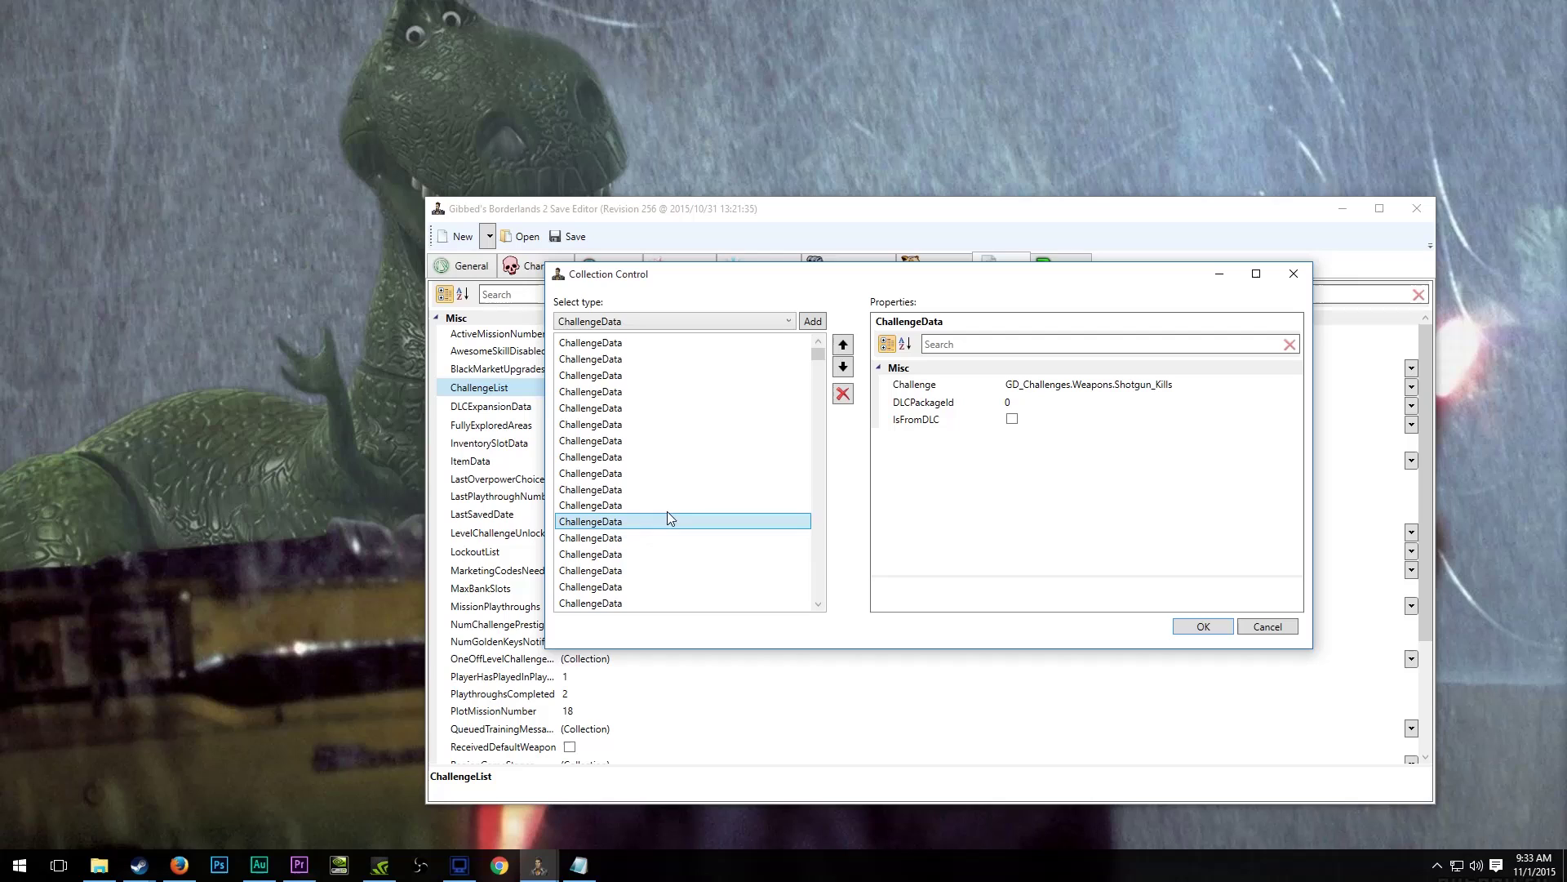
click(1294, 275)
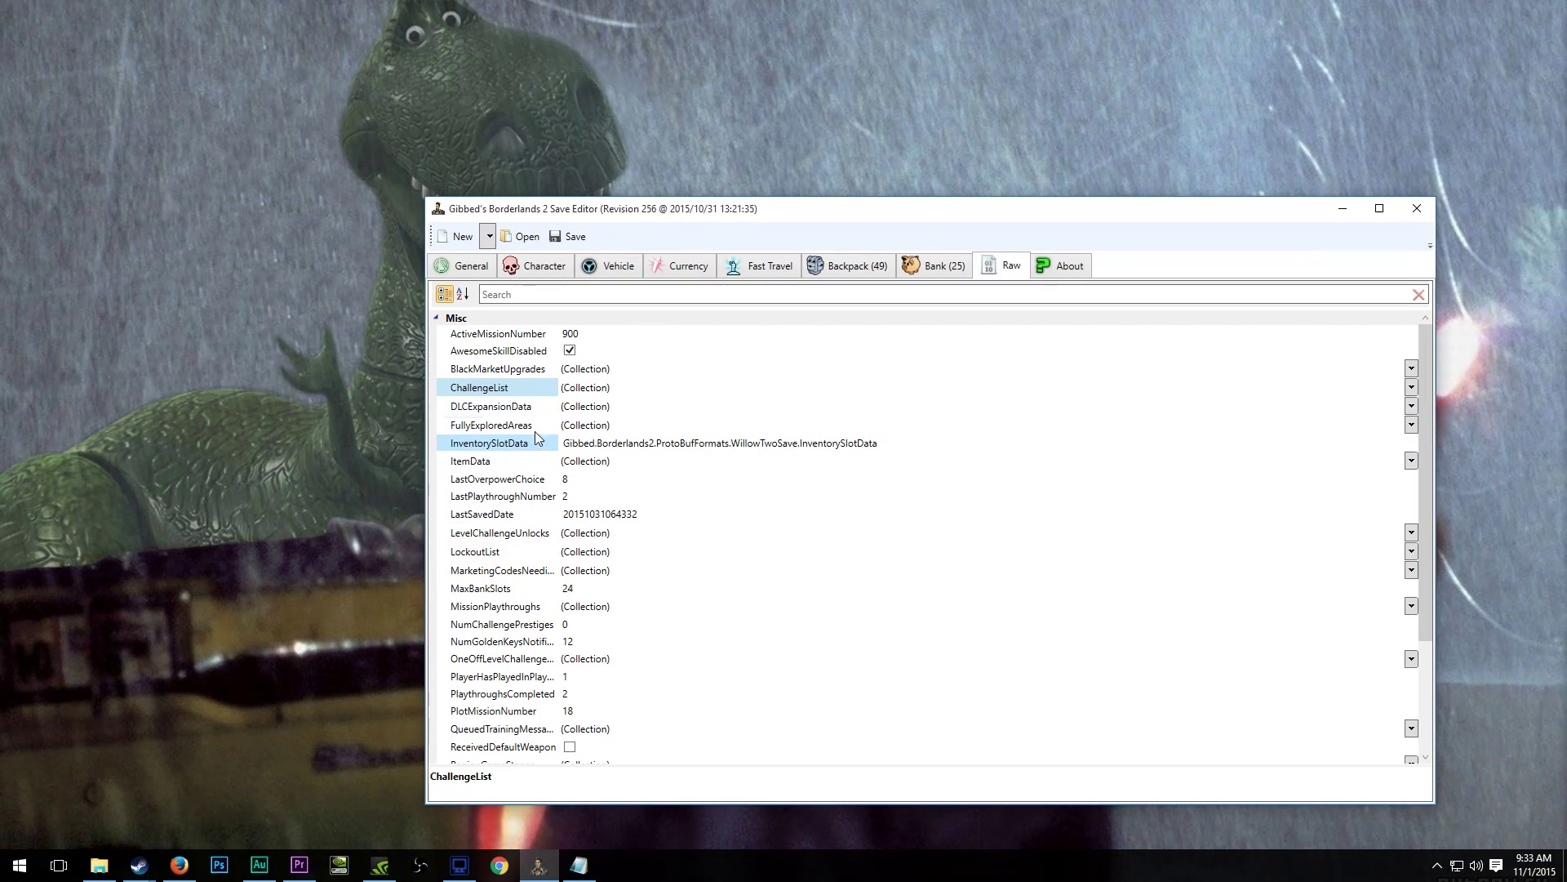
Examine the remaining raw save properties through WorldDiscoveryList.
scroll(532, 593, down, 2)
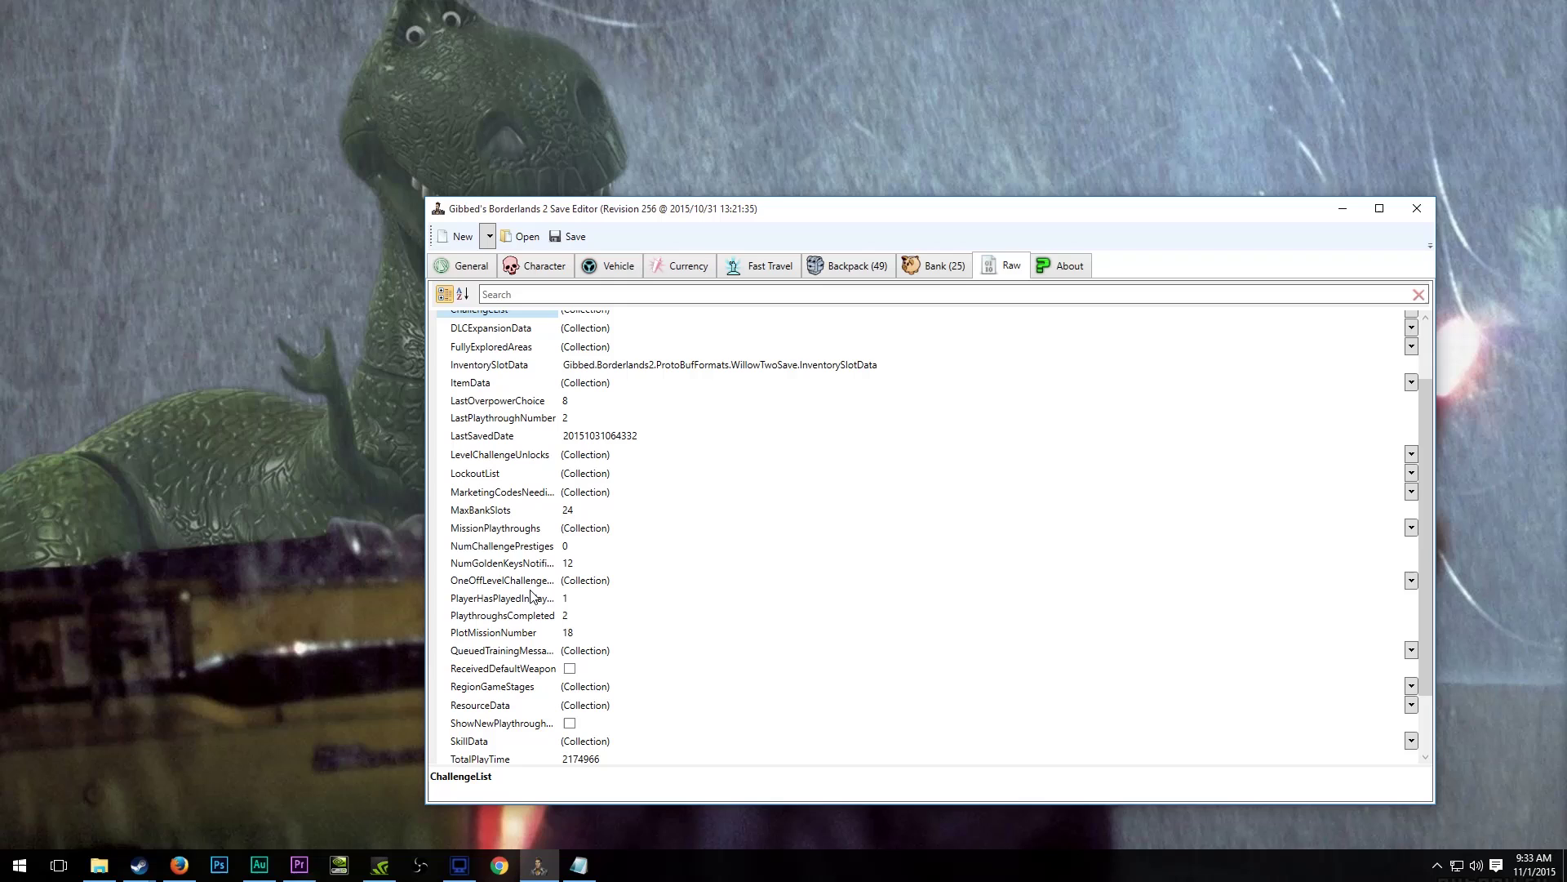
scroll(532, 593, down, 1)
scroll(532, 593, down, 1)
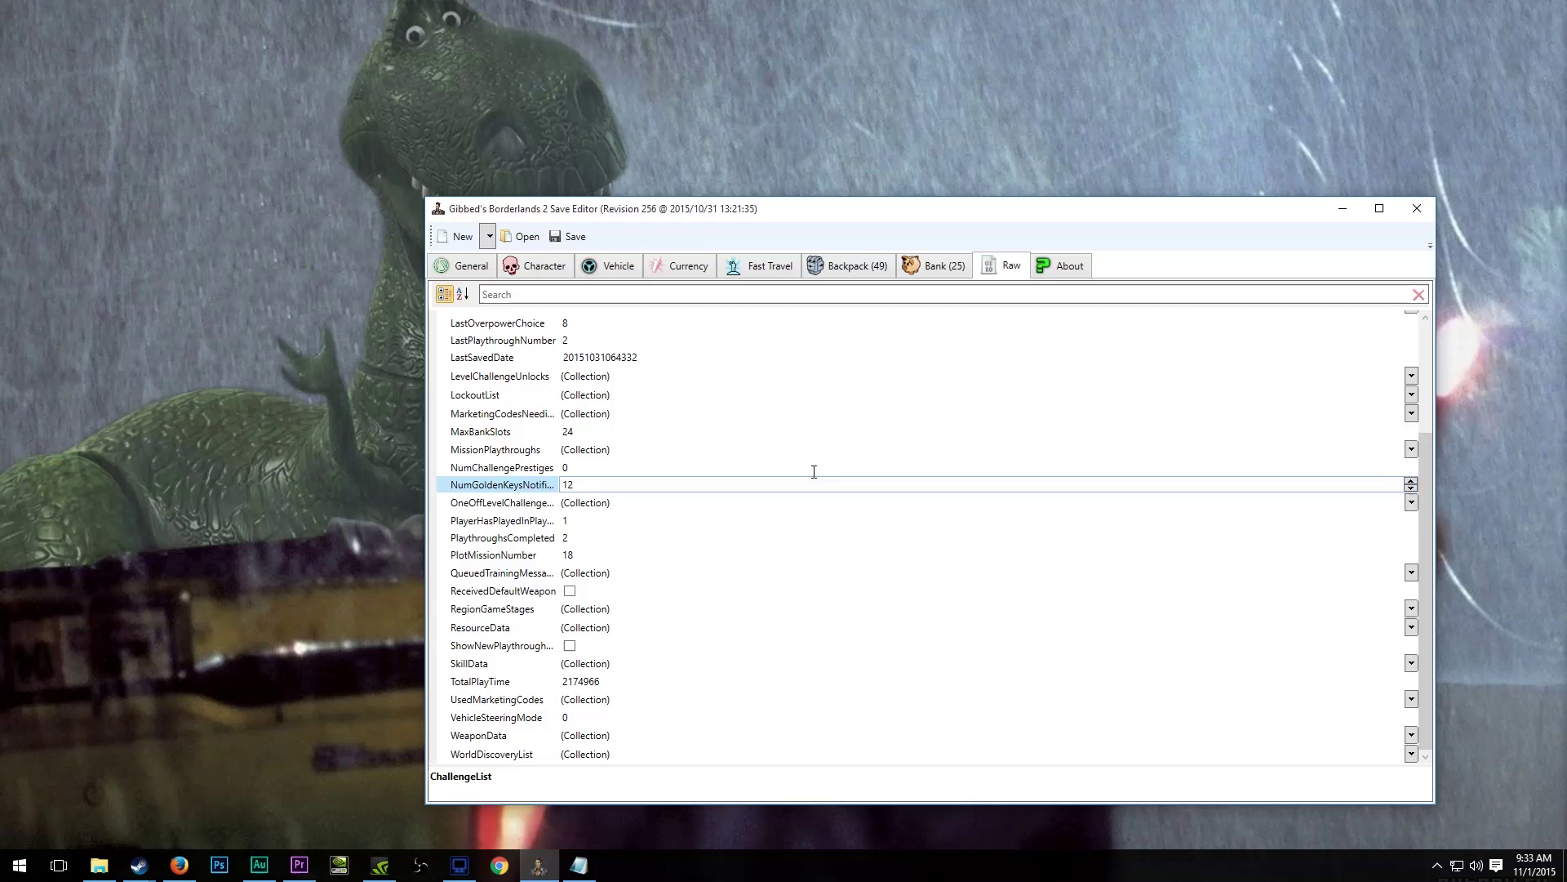
Set the last visited teleporter to the Hammerlock's Hunt level transition Sage_Travel_ShipToCliffs.
click(878, 275)
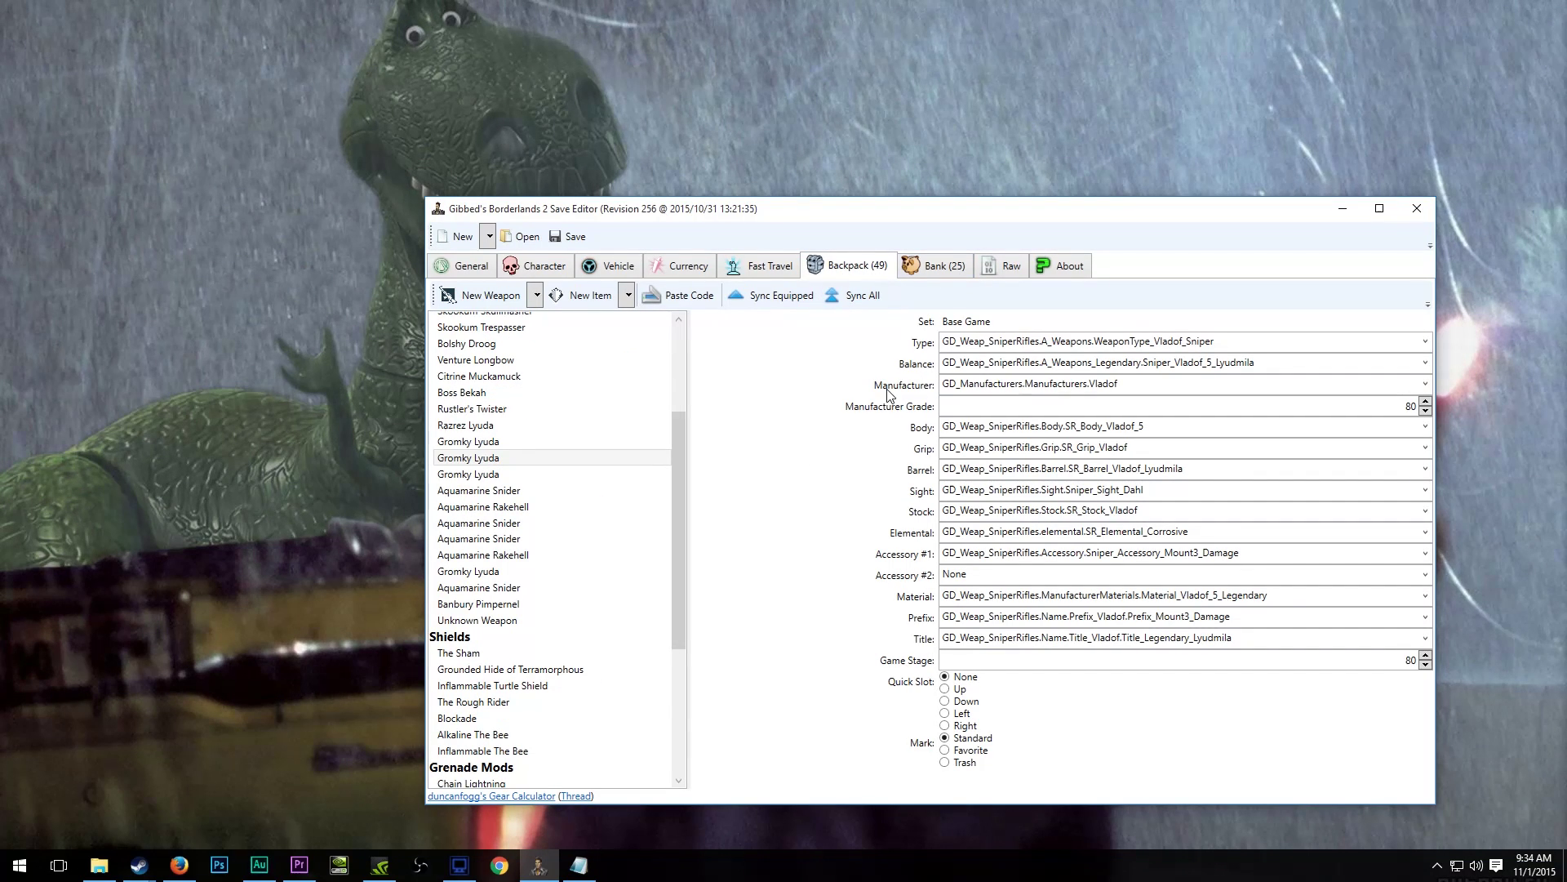
click(772, 267)
click(575, 309)
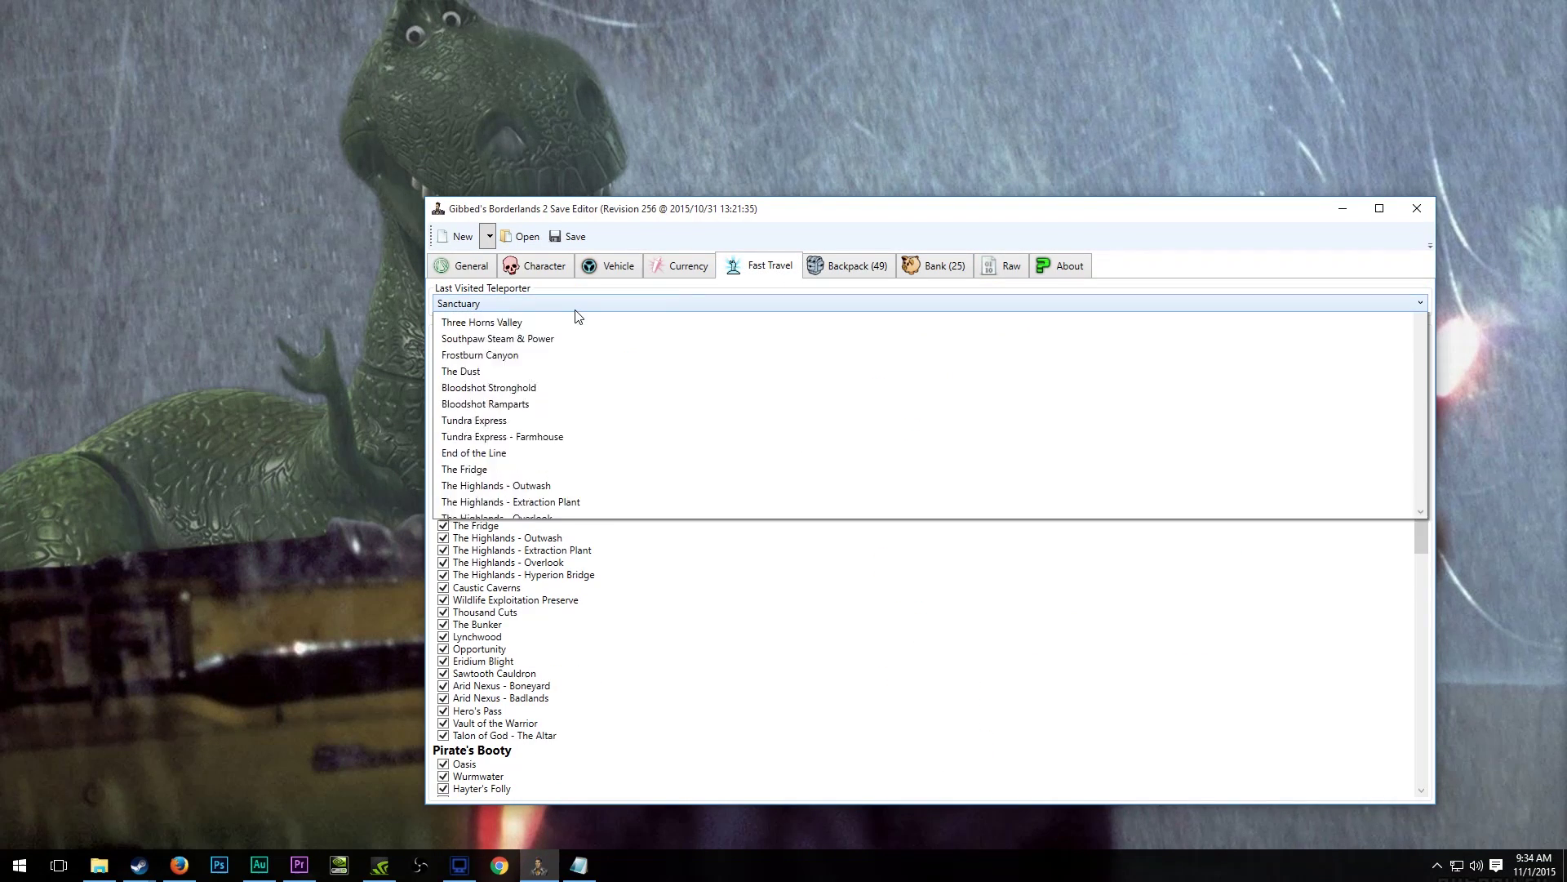
scroll(594, 535, down, 3)
scroll(593, 535, down, 7)
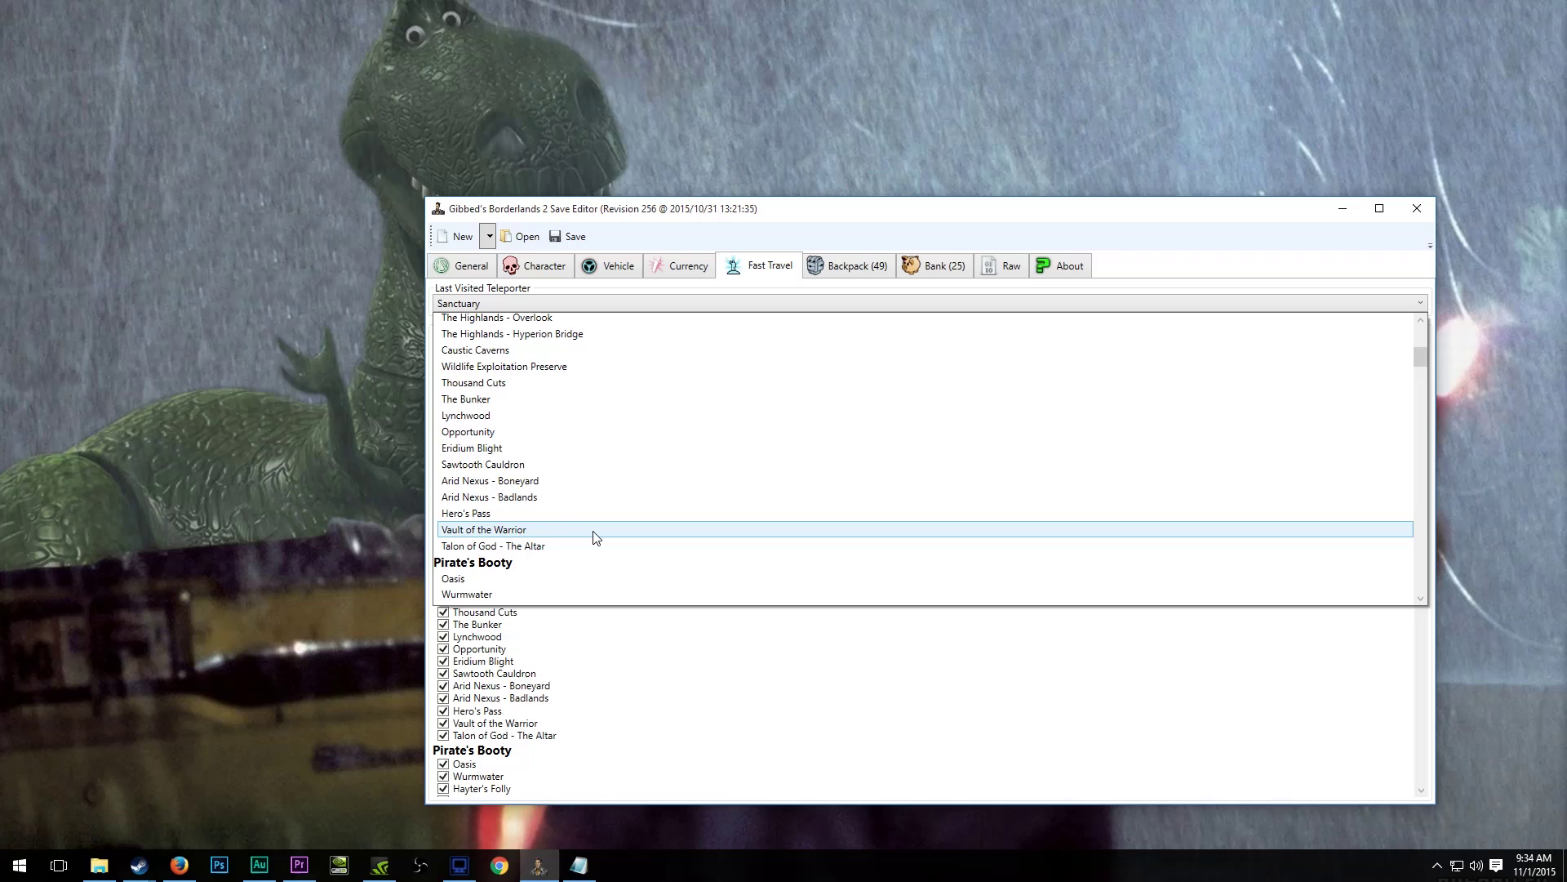
scroll(595, 522, down, 8)
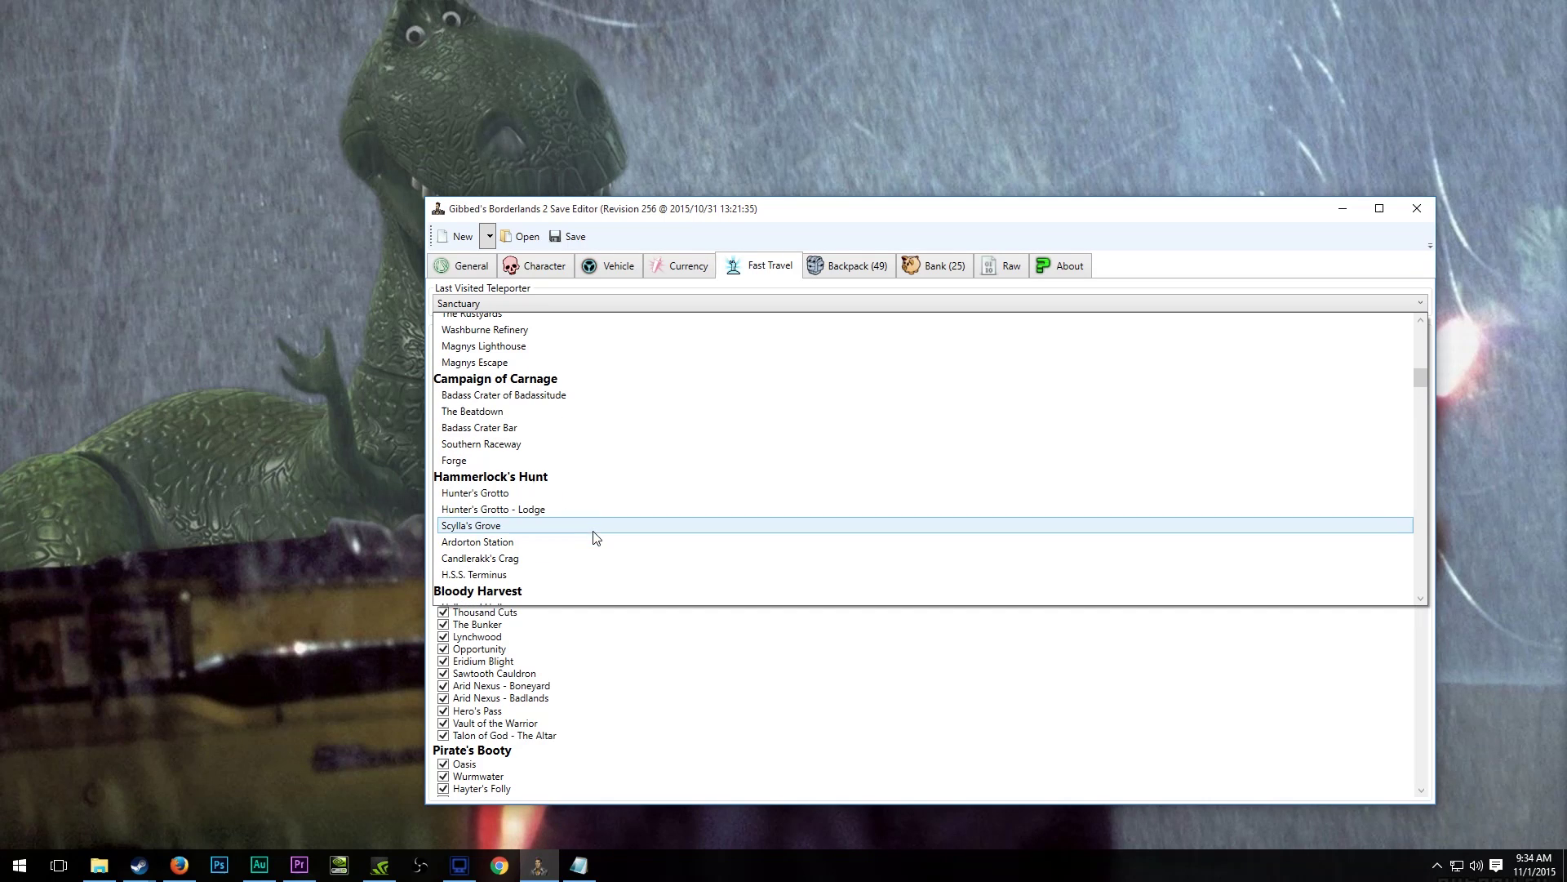
scroll(600, 490, down, 20)
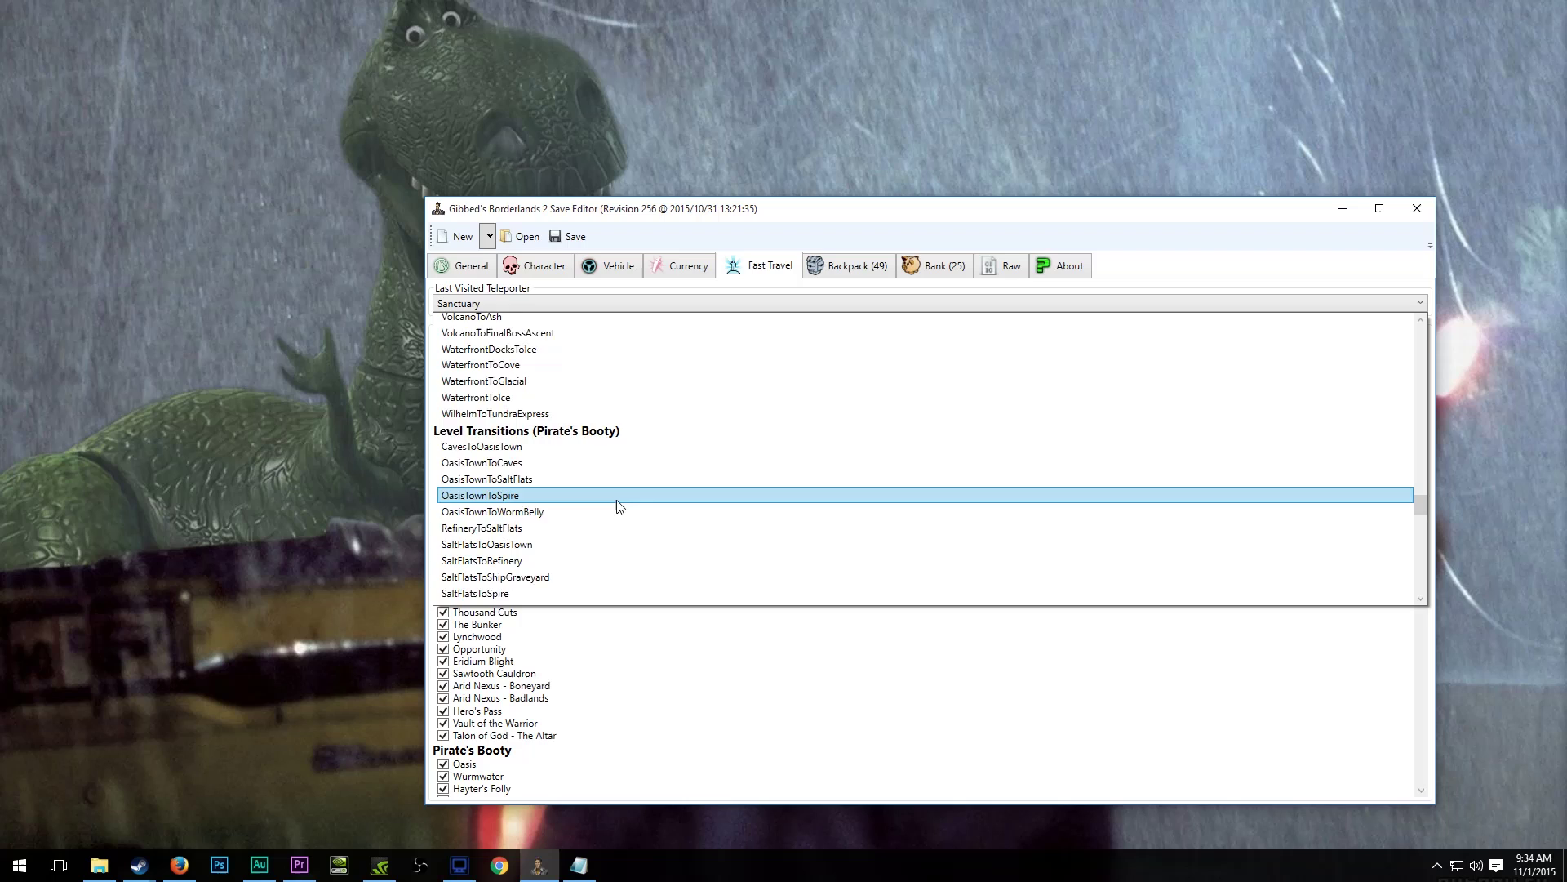
scroll(617, 506, down, 15)
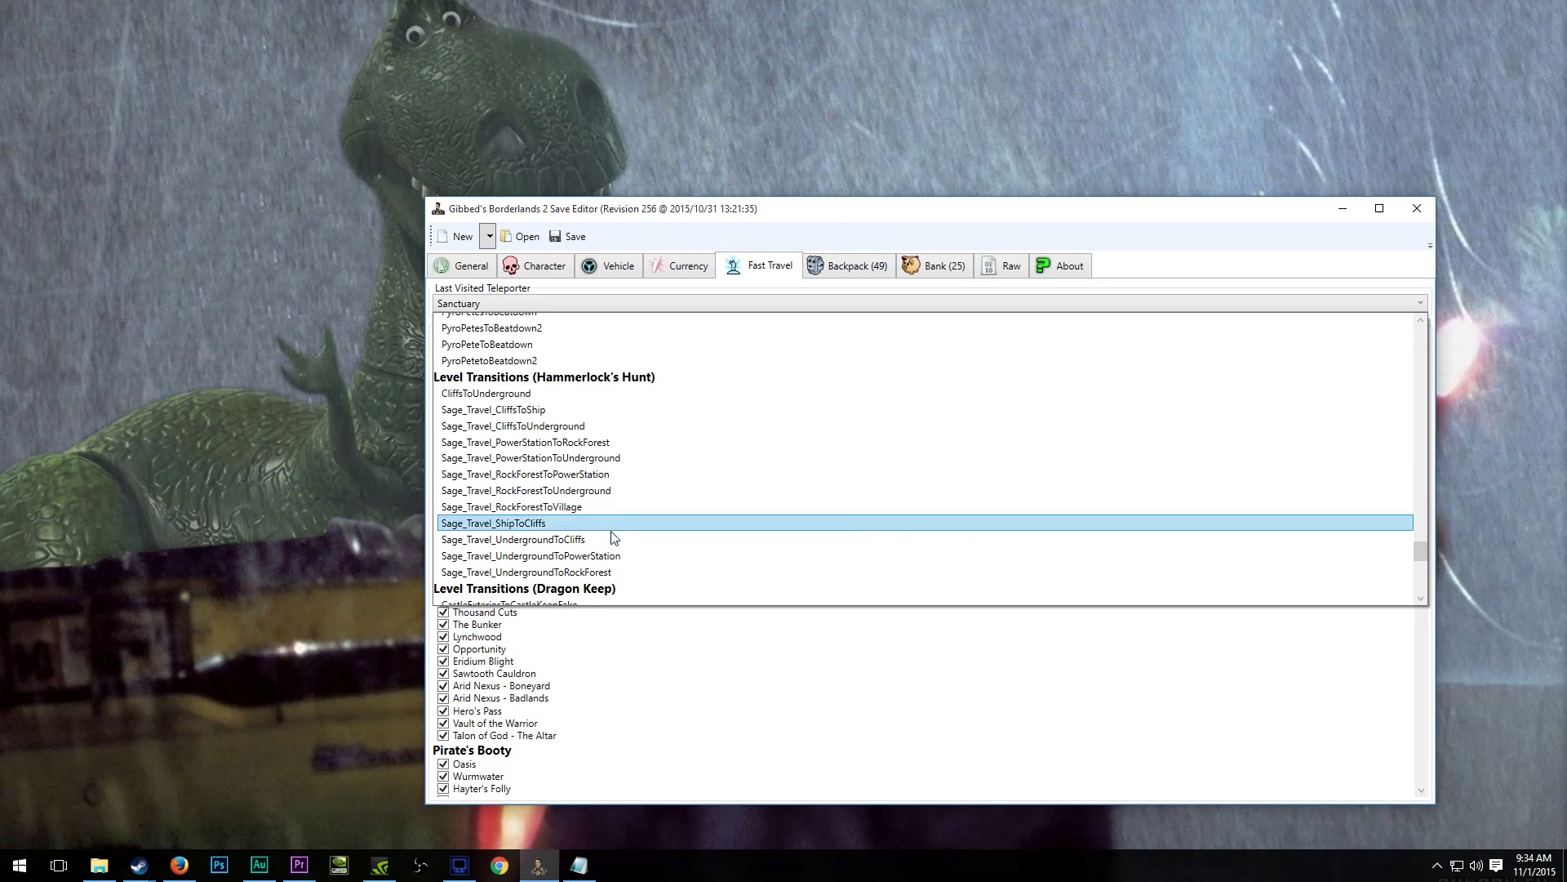
click(608, 520)
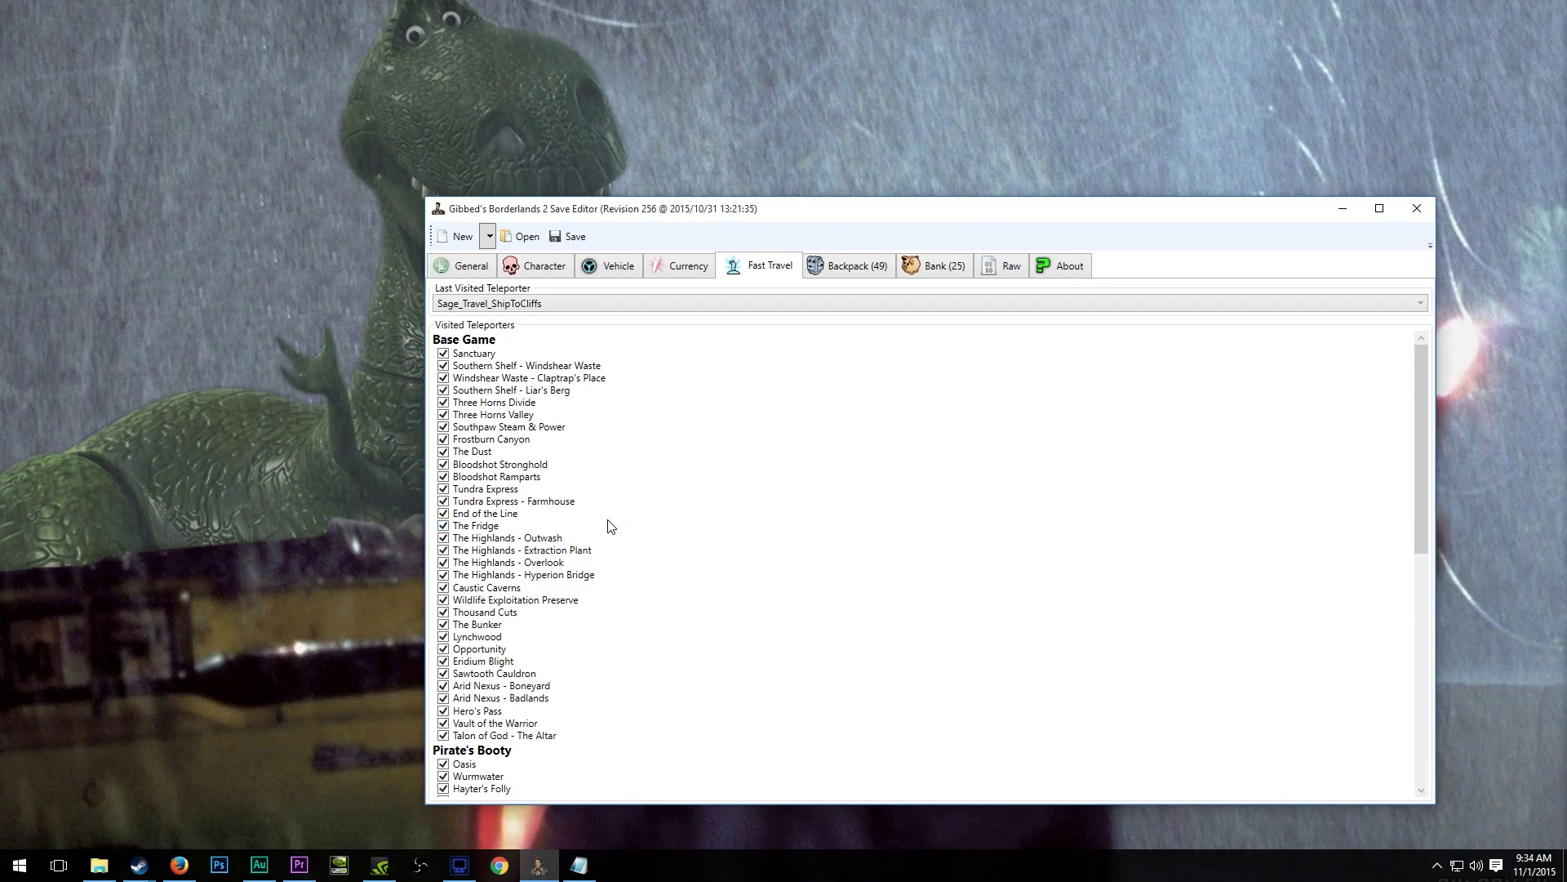
Set the last visited teleporter to the level transition PyroPetesToBeatdown.
click(494, 304)
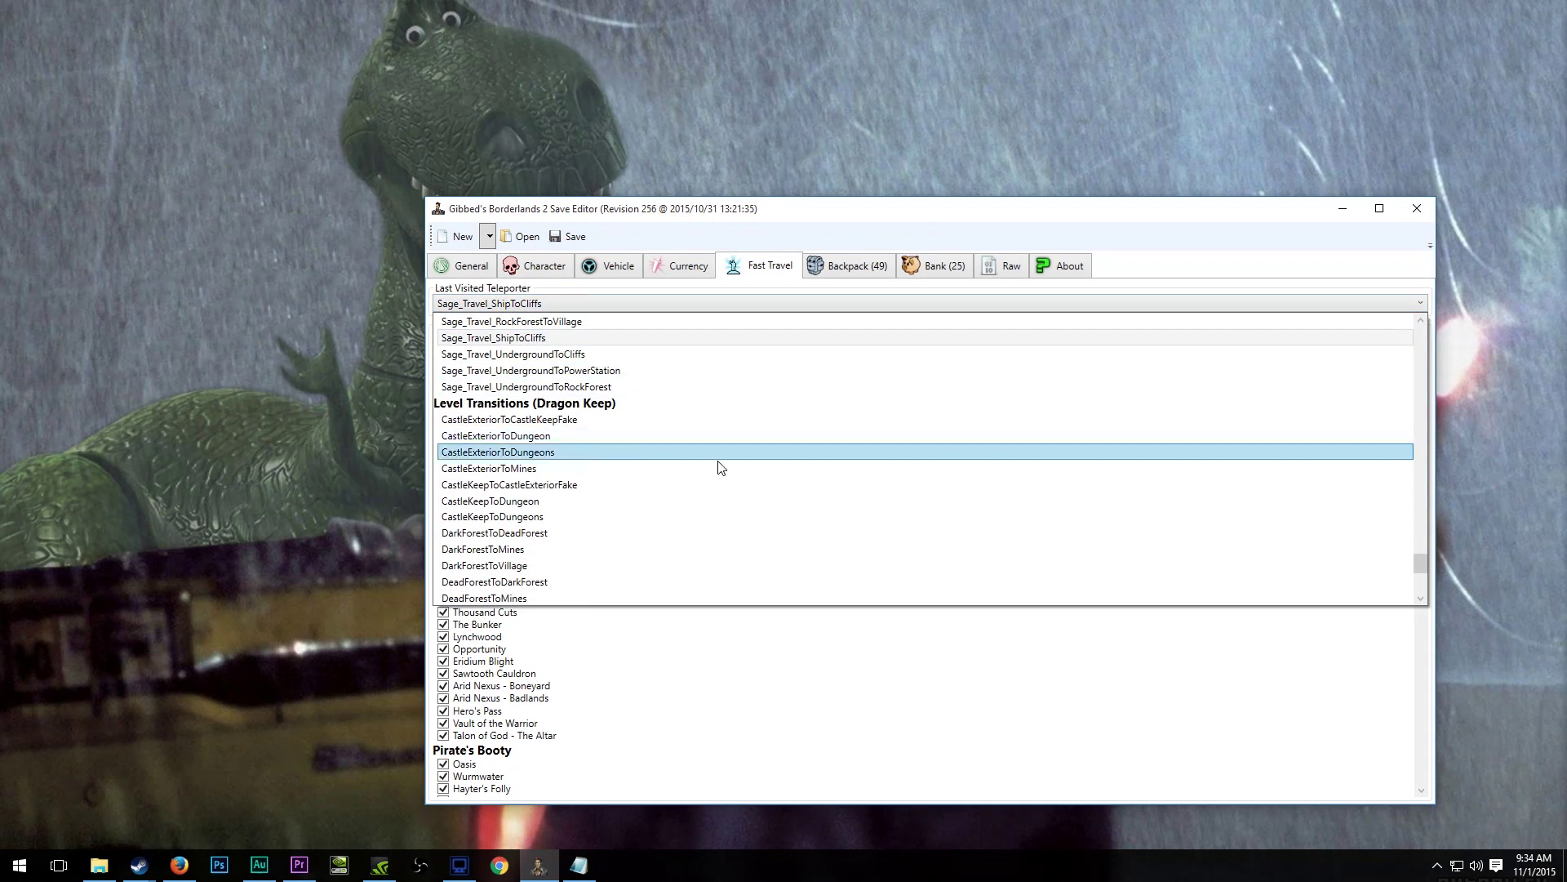
scroll(719, 465, up, 6)
scroll(702, 473, up, 2)
click(560, 473)
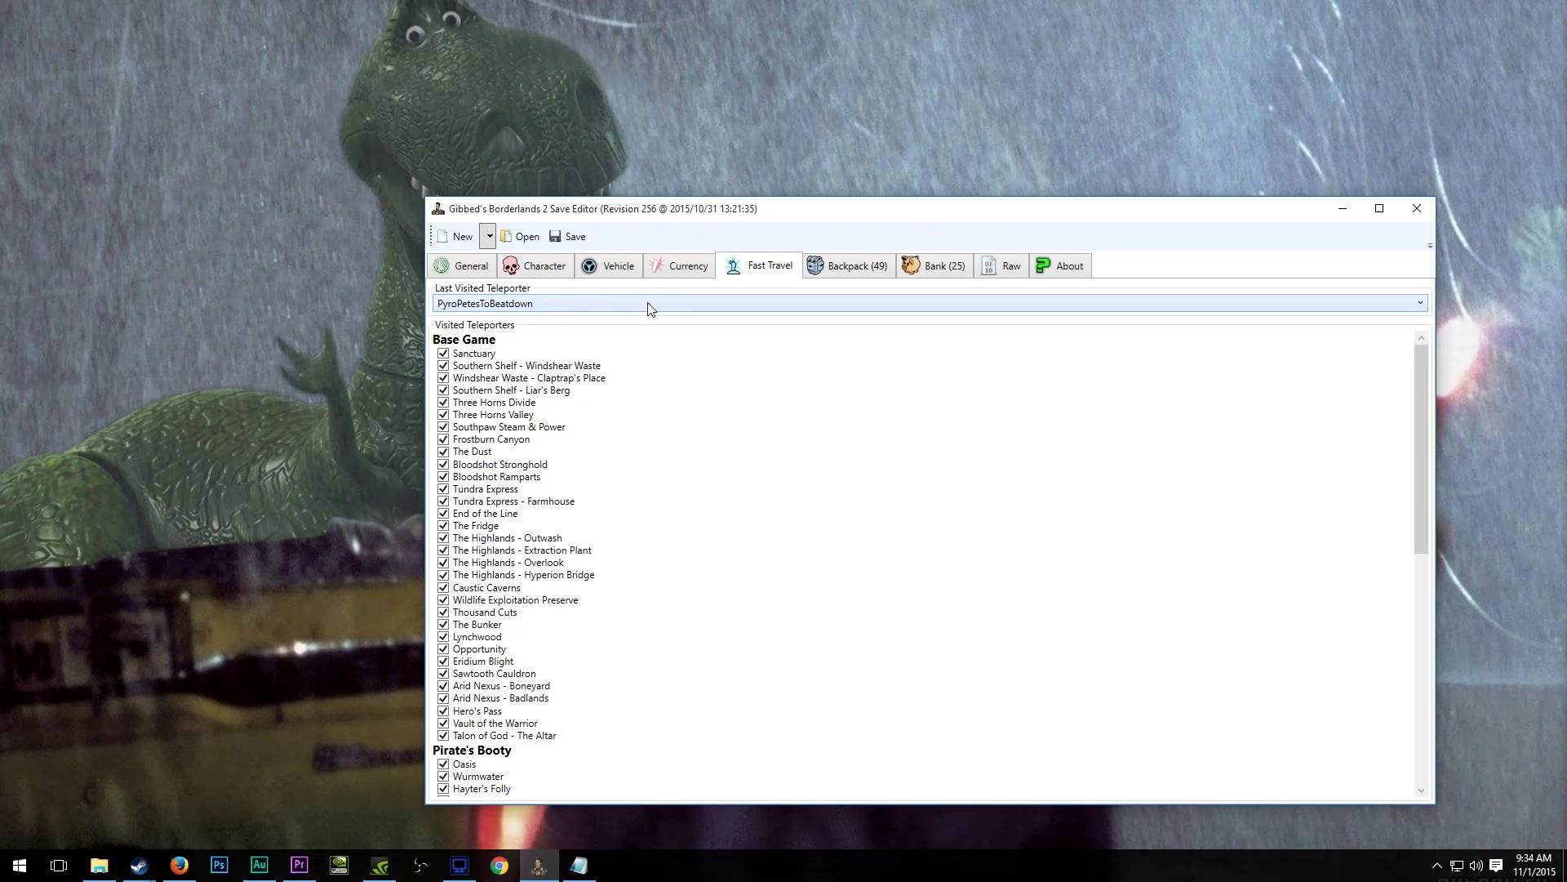
Review the currency amounts, highlighting the Credits value, and look over the vehicle skins and character details.
click(660, 270)
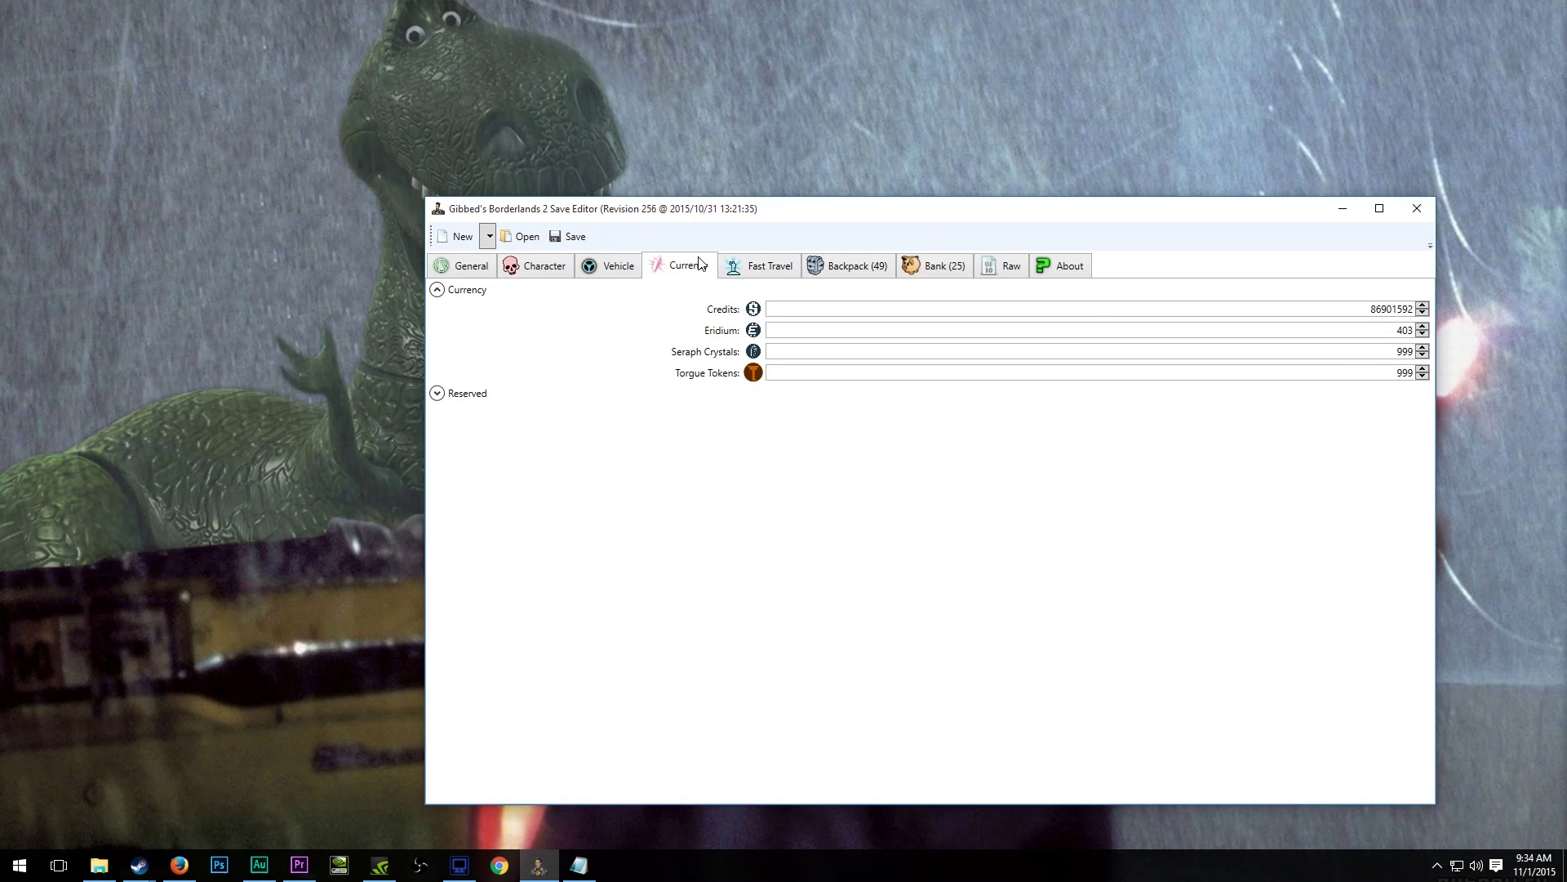
double_click(1388, 310)
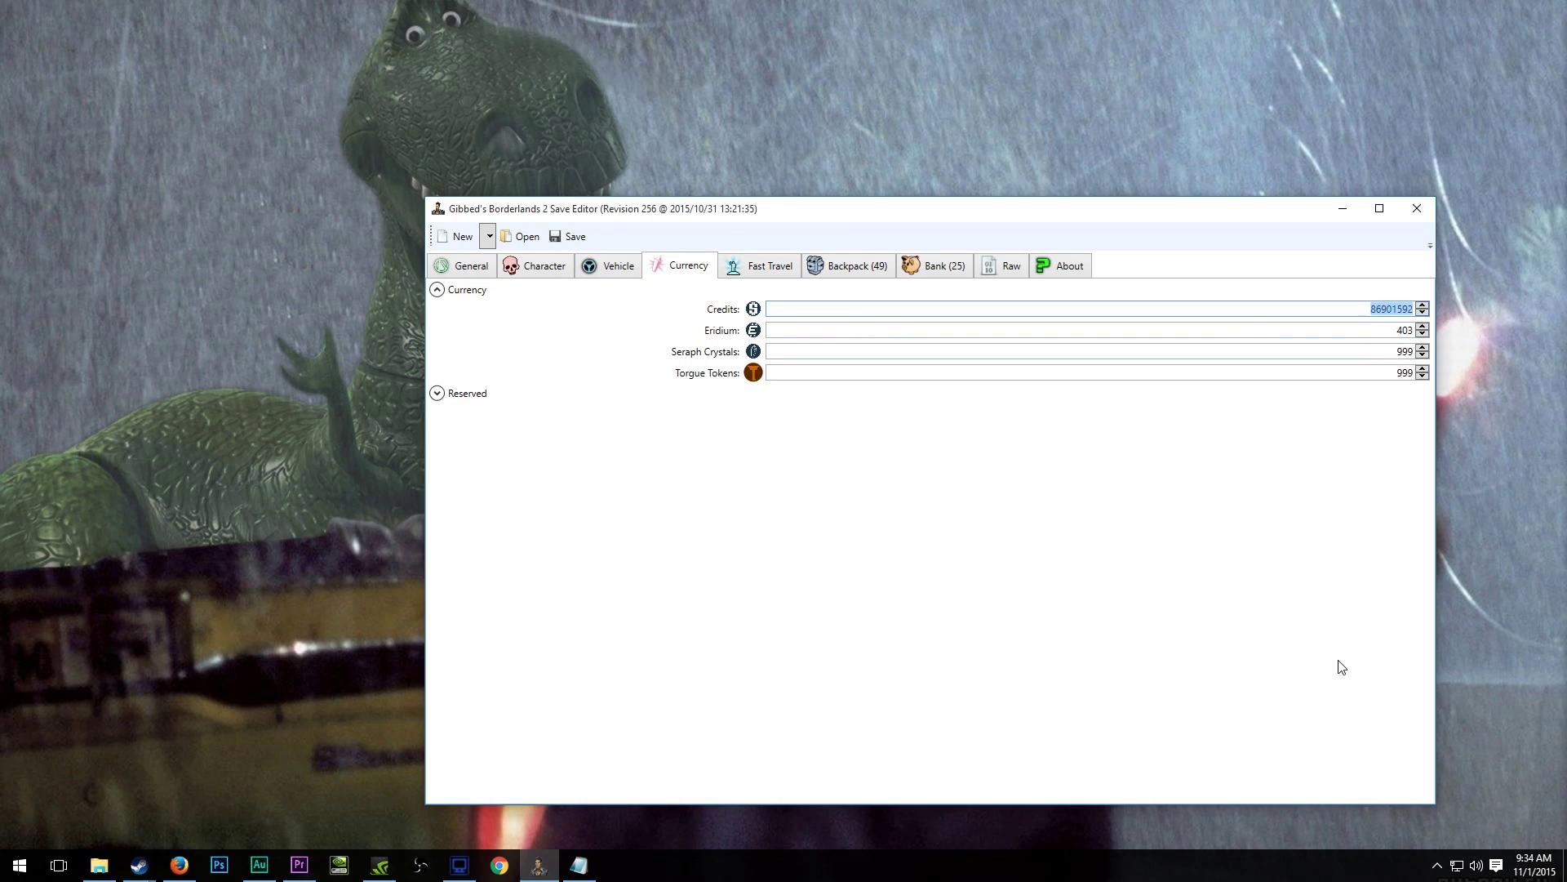
click(591, 276)
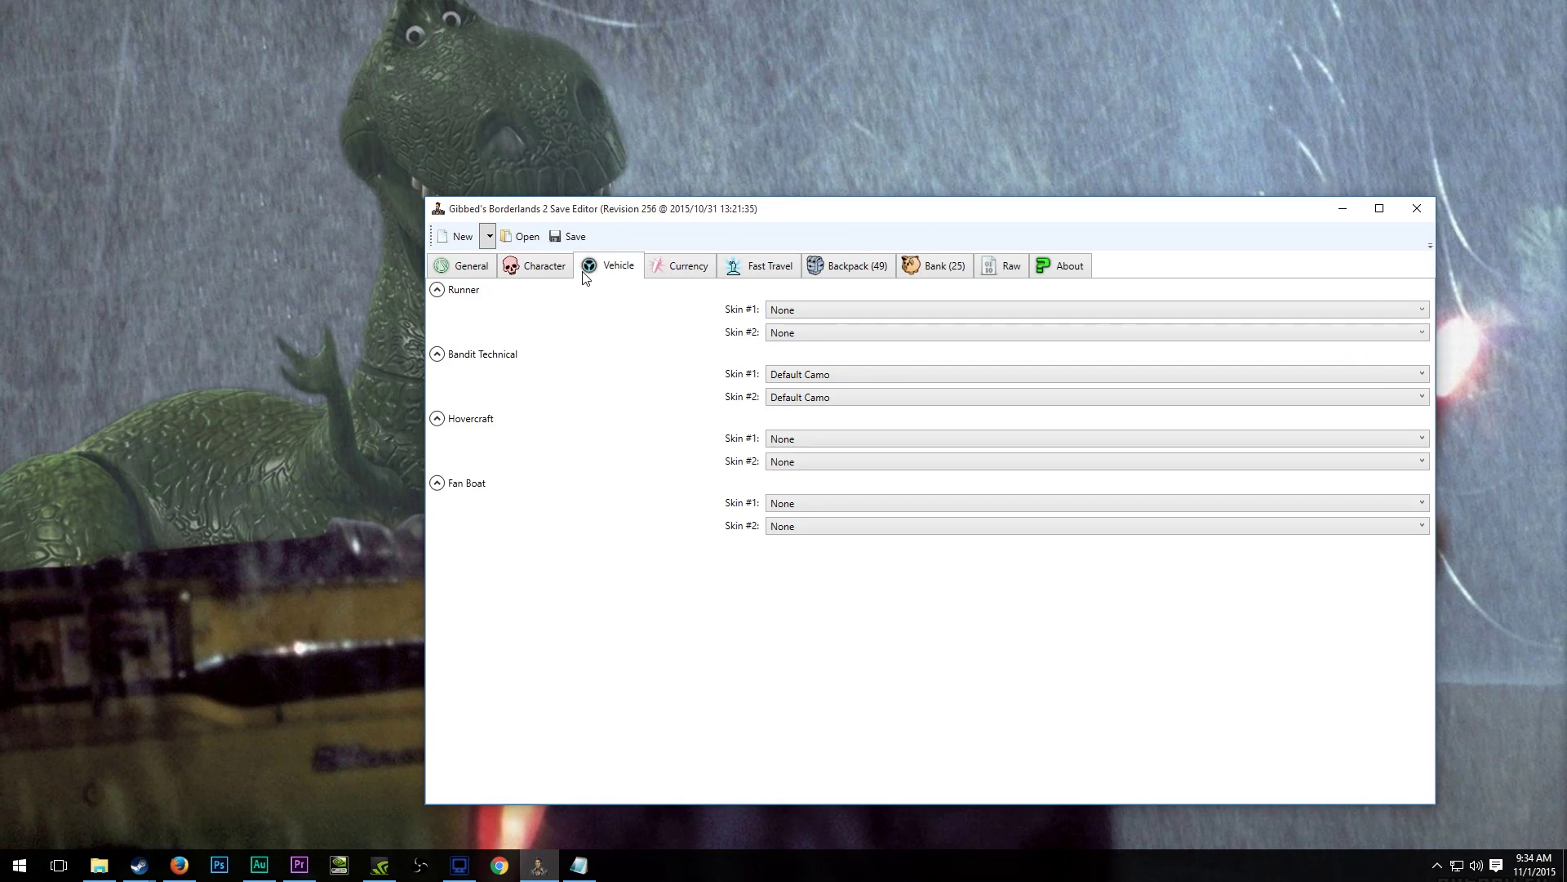
click(562, 276)
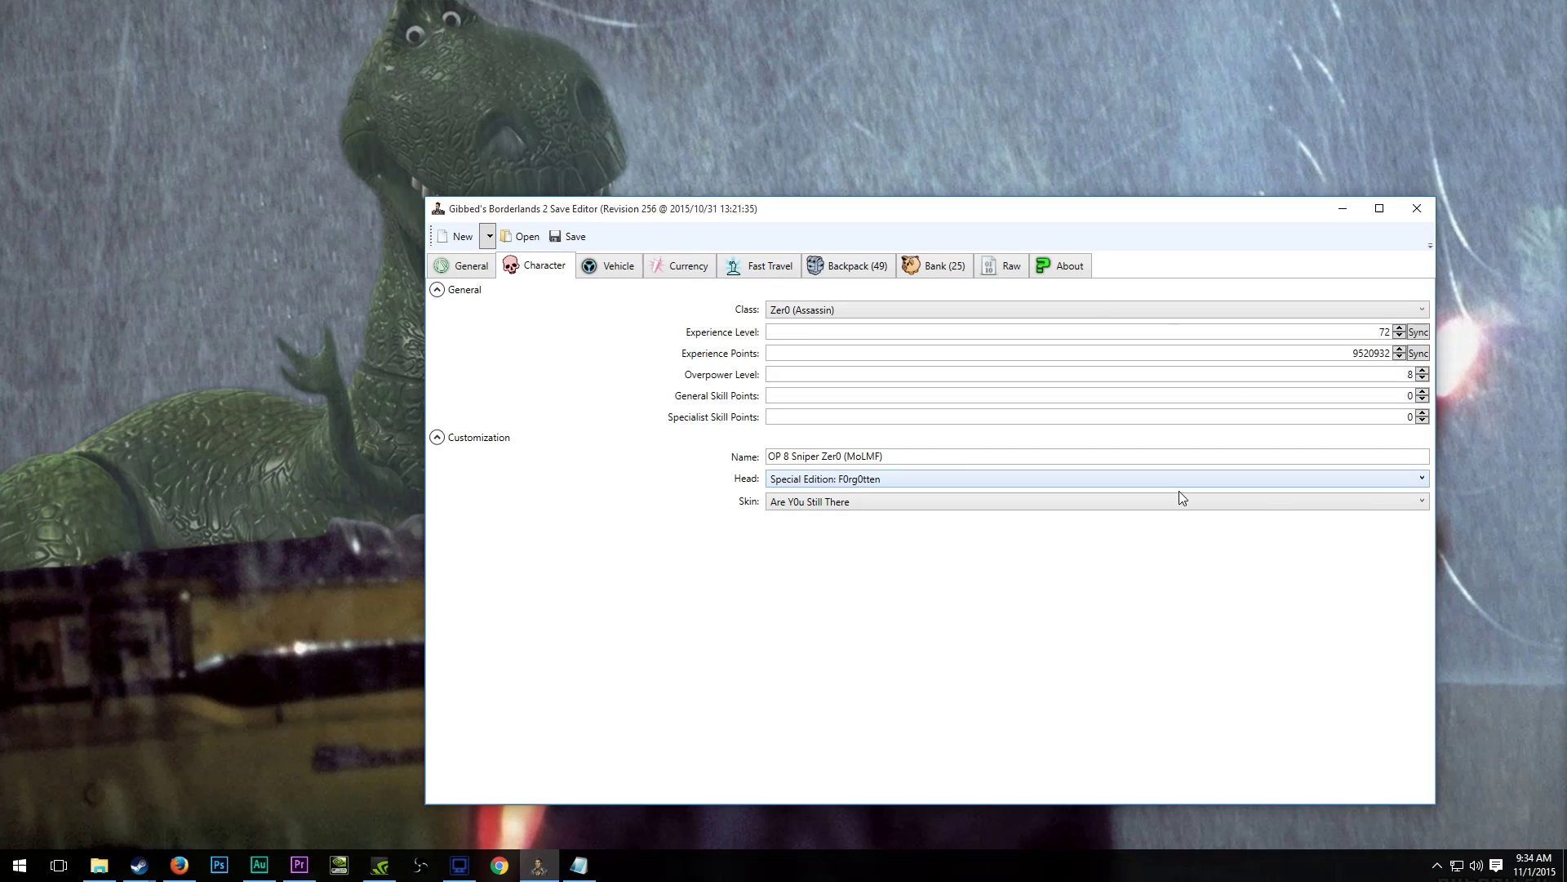
Revisit the backpack, fast travel and raw save data, and view the editor's credits and developer support information.
click(864, 268)
click(799, 263)
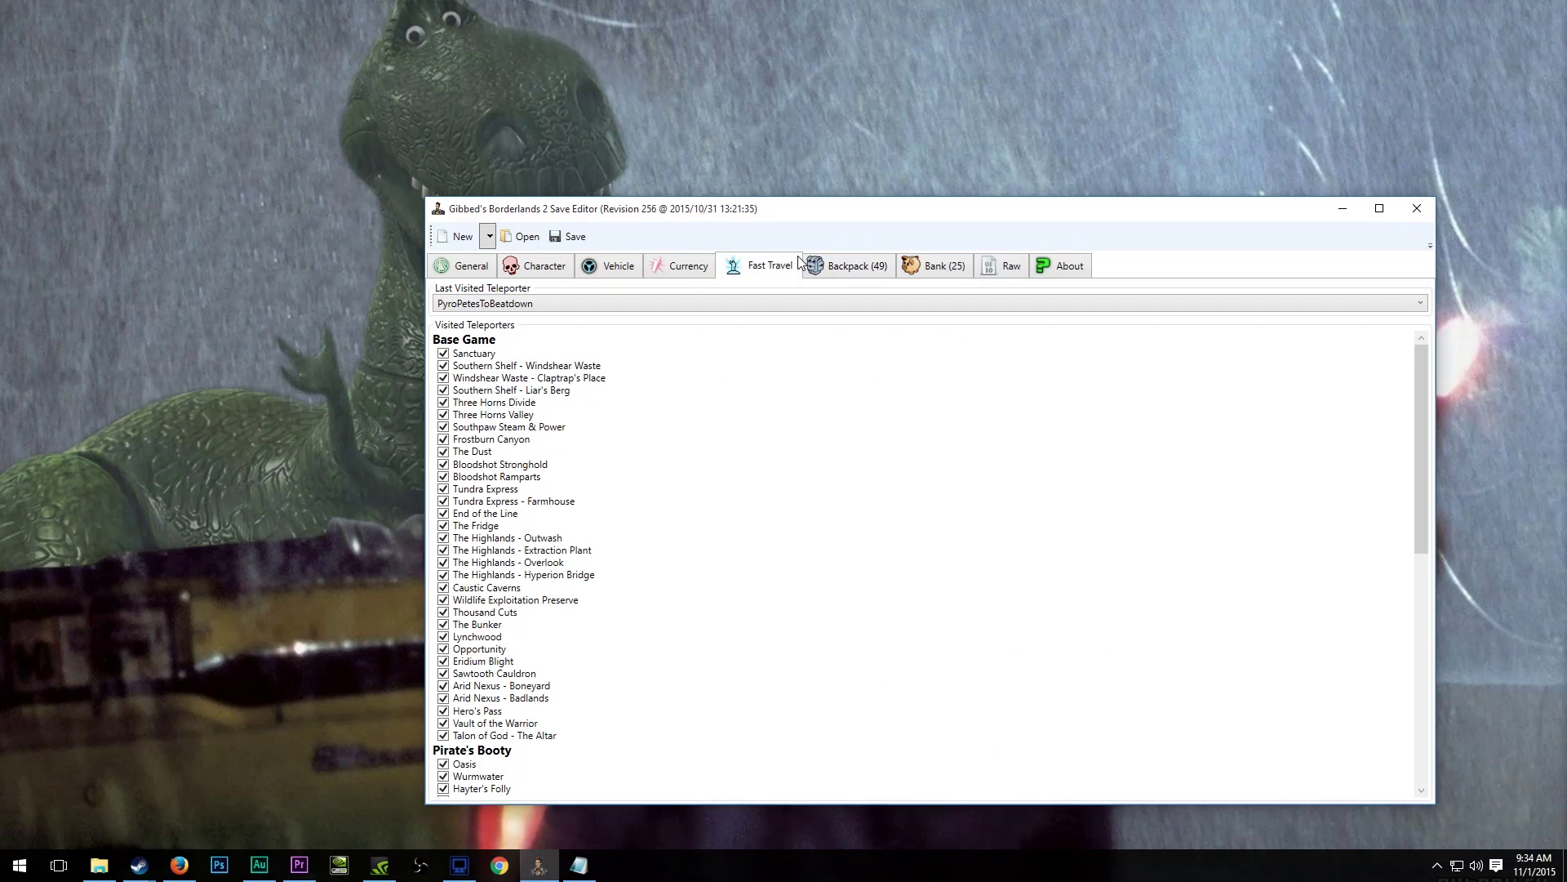
click(1012, 266)
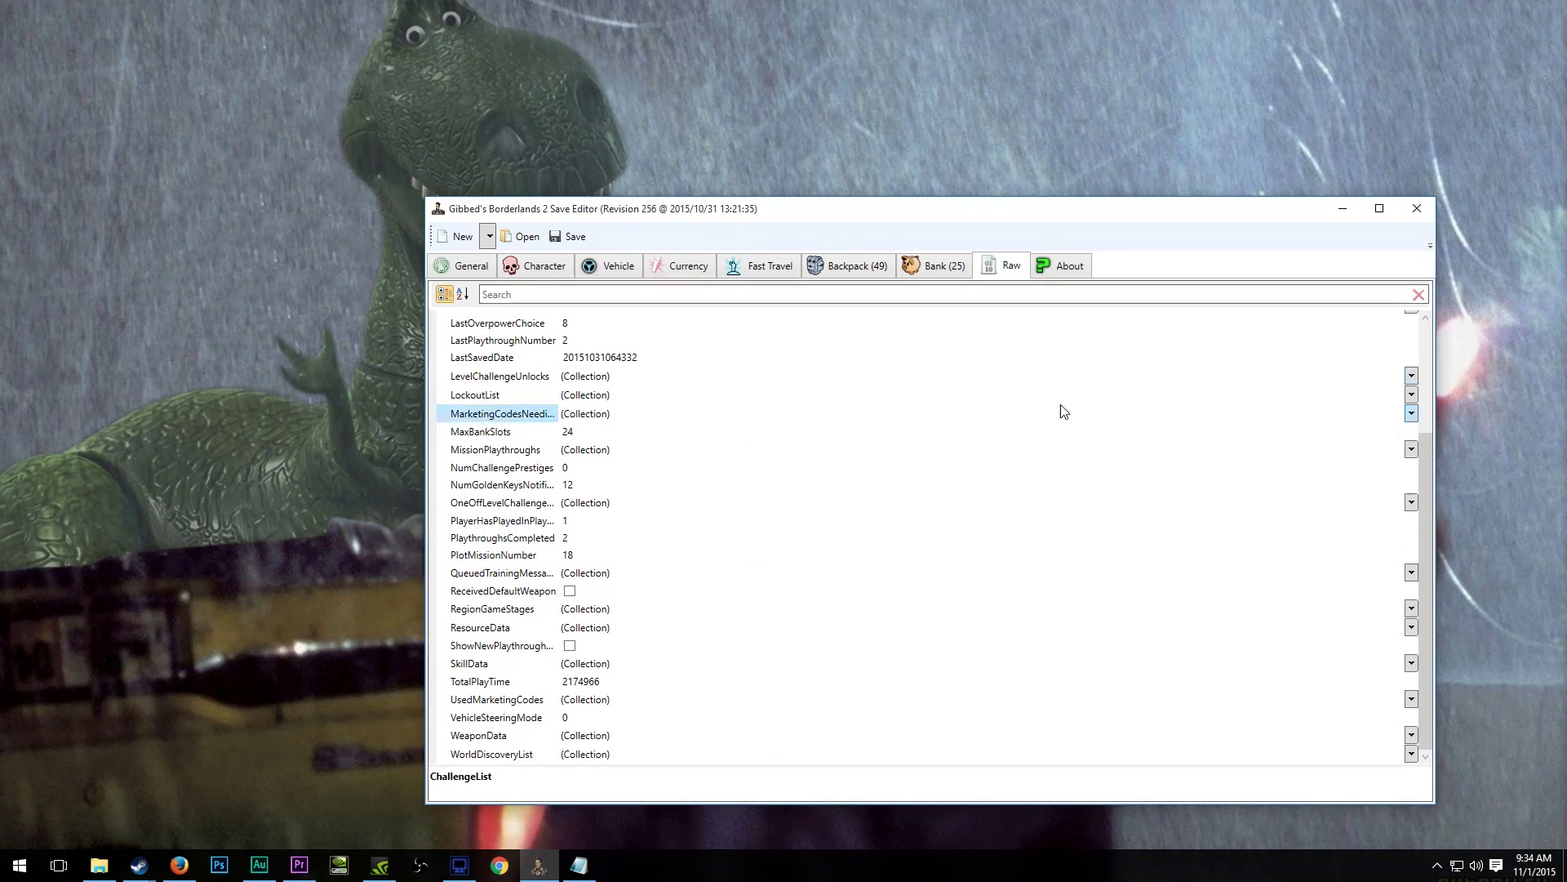
click(1065, 266)
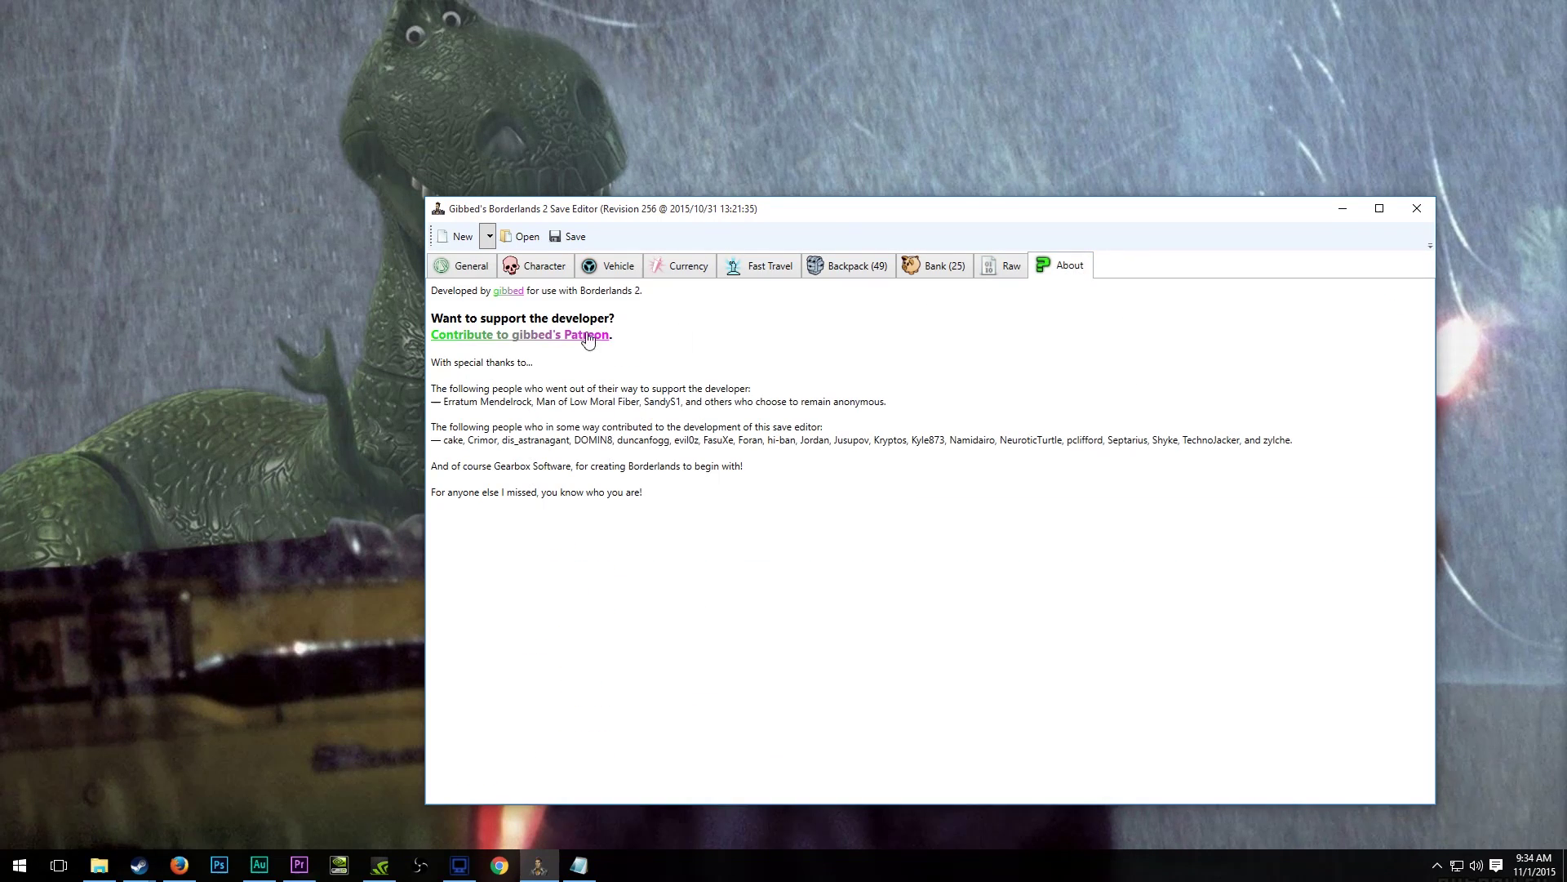